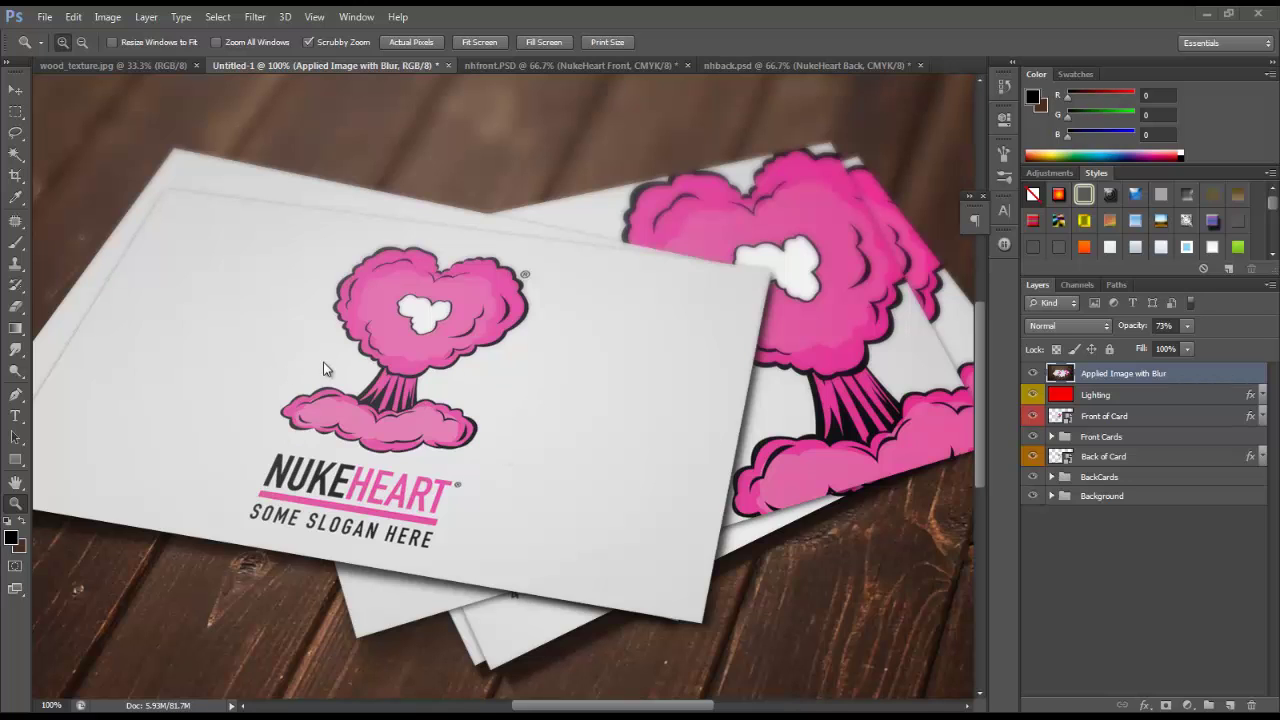
Step: Examine the finished business card mockup in full-screen view and at several zoom levels
key(f)
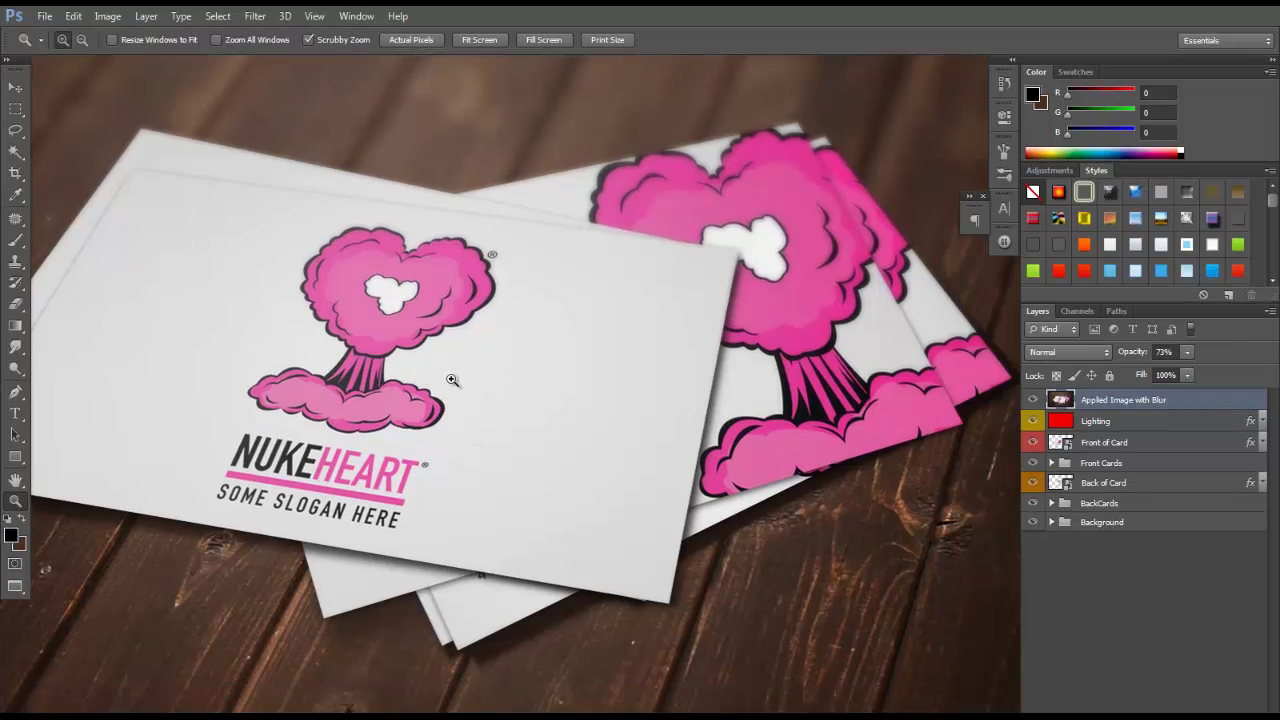
key(f)
drag(480, 331, 618, 371)
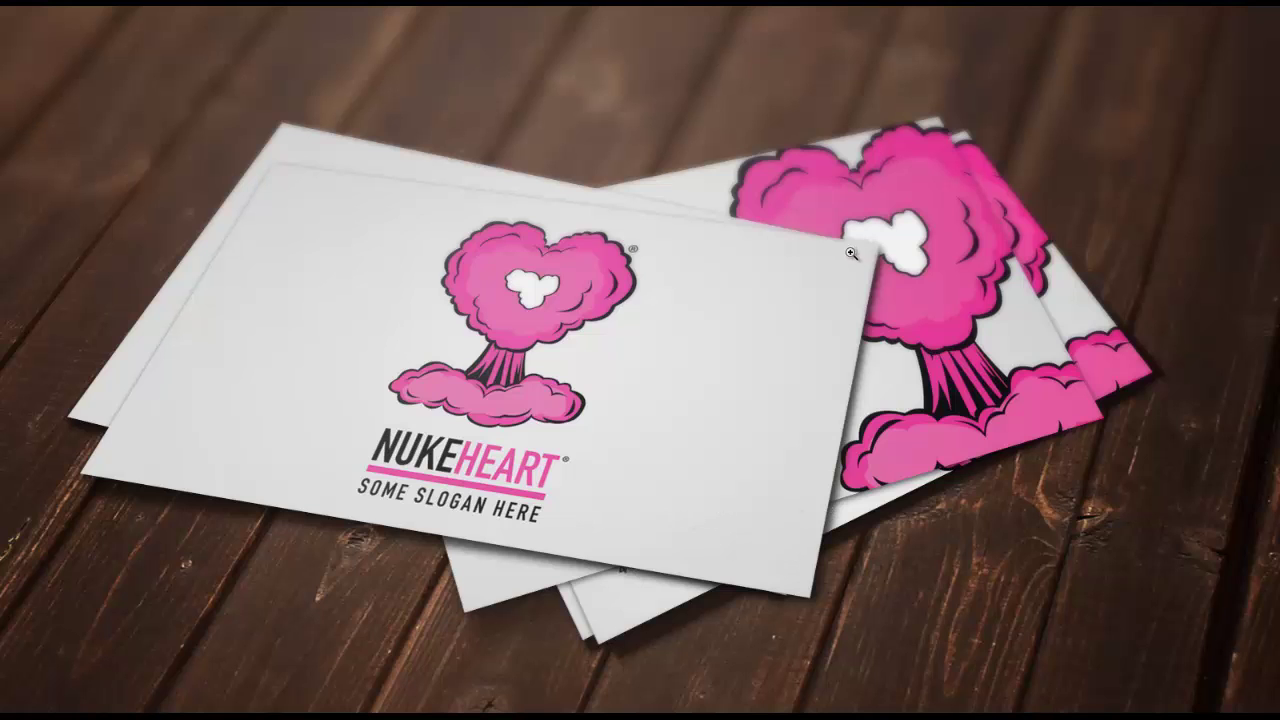
key(f)
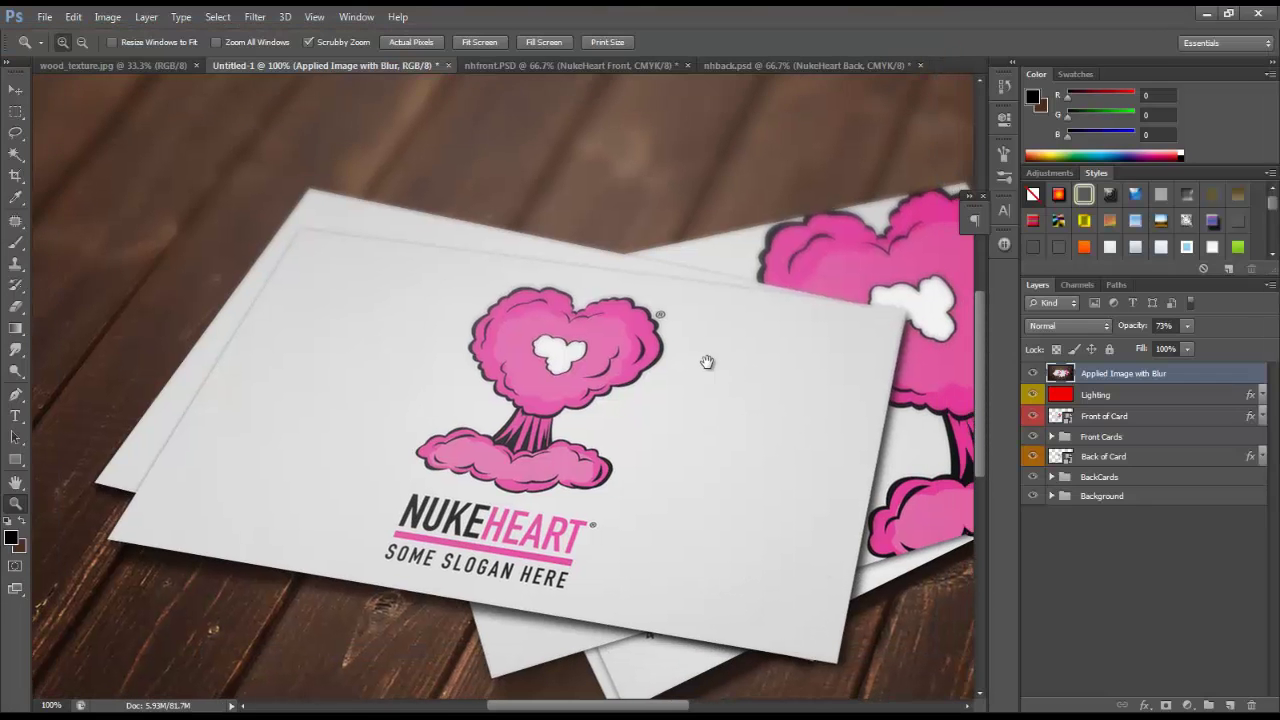
alt+click(749, 380)
alt+click(706, 370)
alt+click(706, 370)
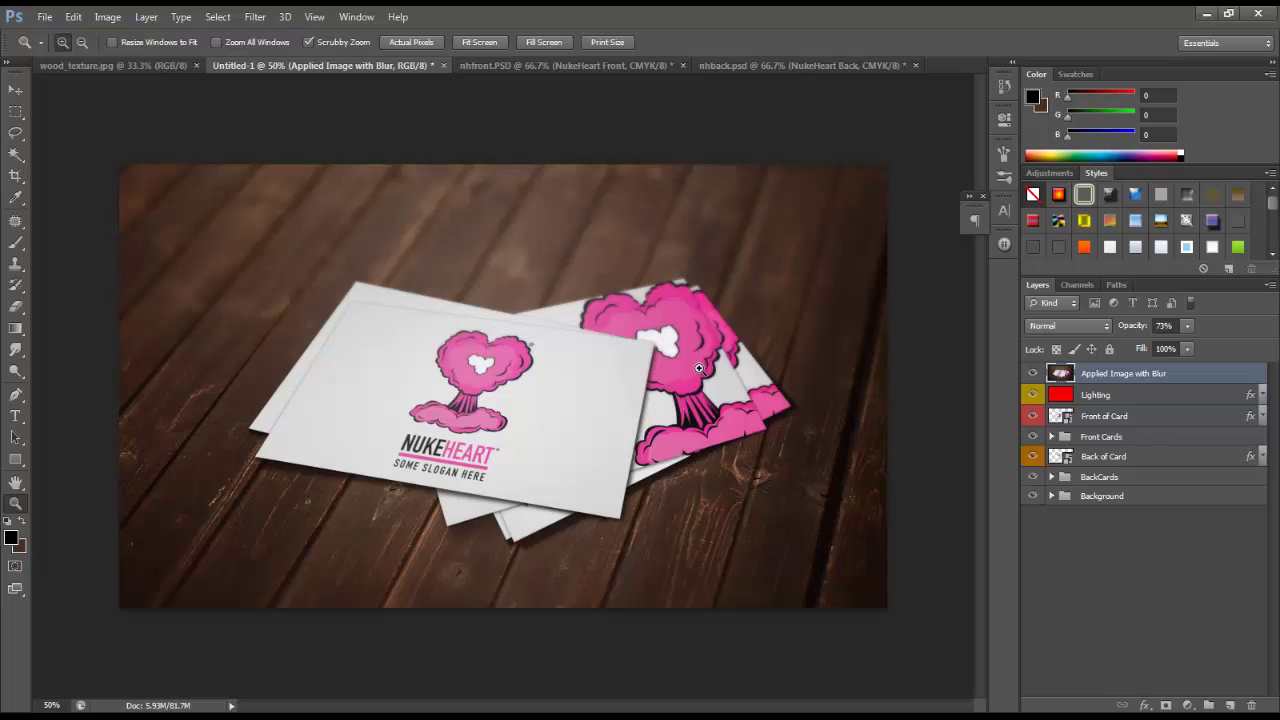
click(574, 360)
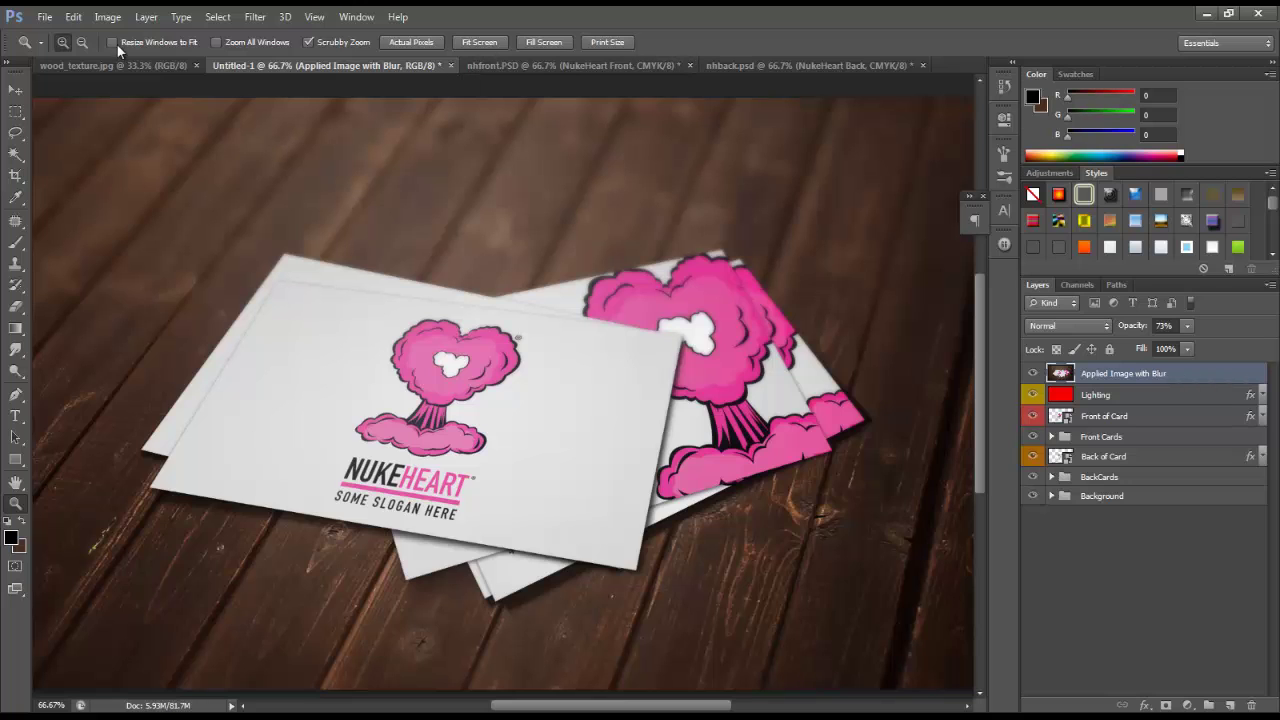
Step: Create a new 1920 × 1080 pixel document and convert its background into a regular layer
click(44, 16)
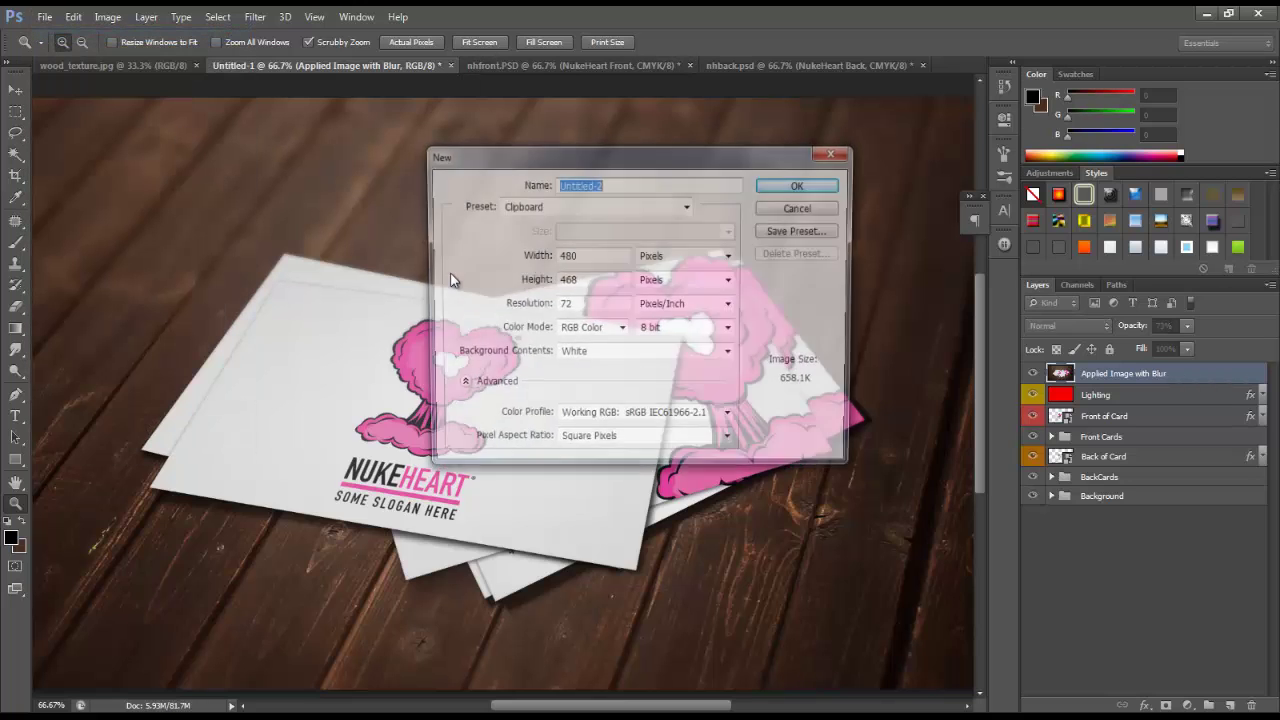
text(1920)
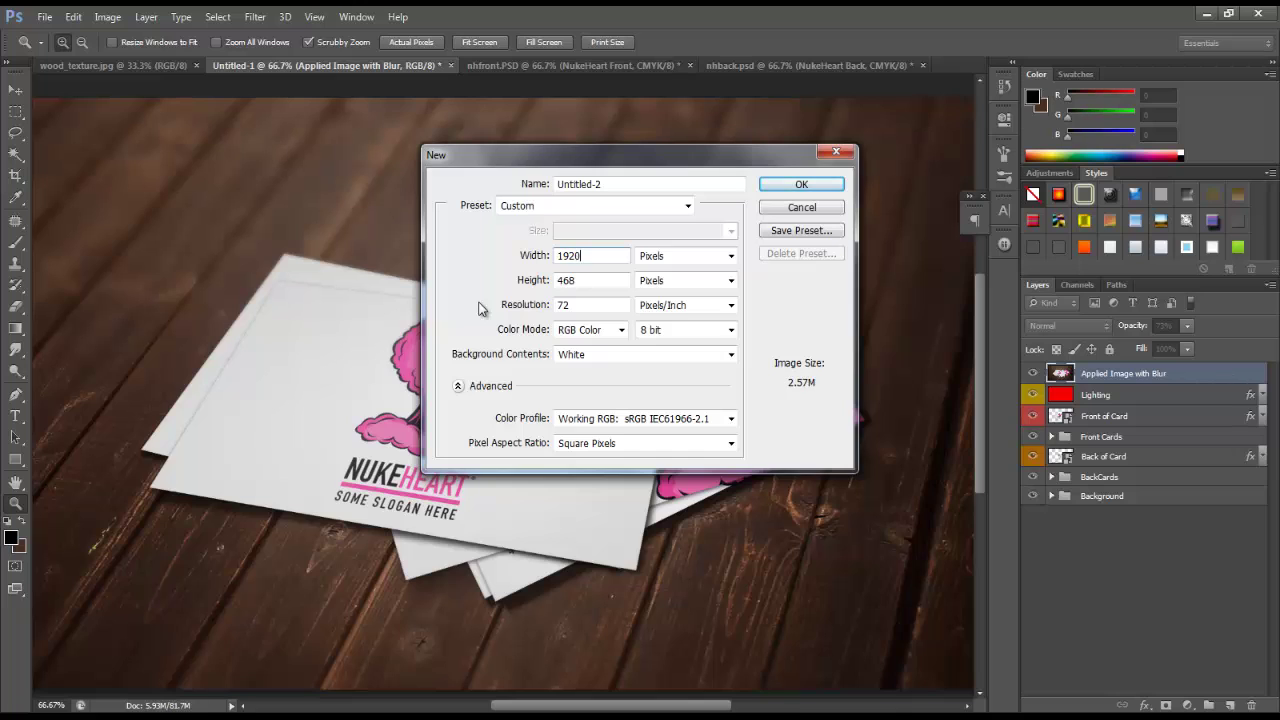
key(Tab)
text(1080)
key(Return)
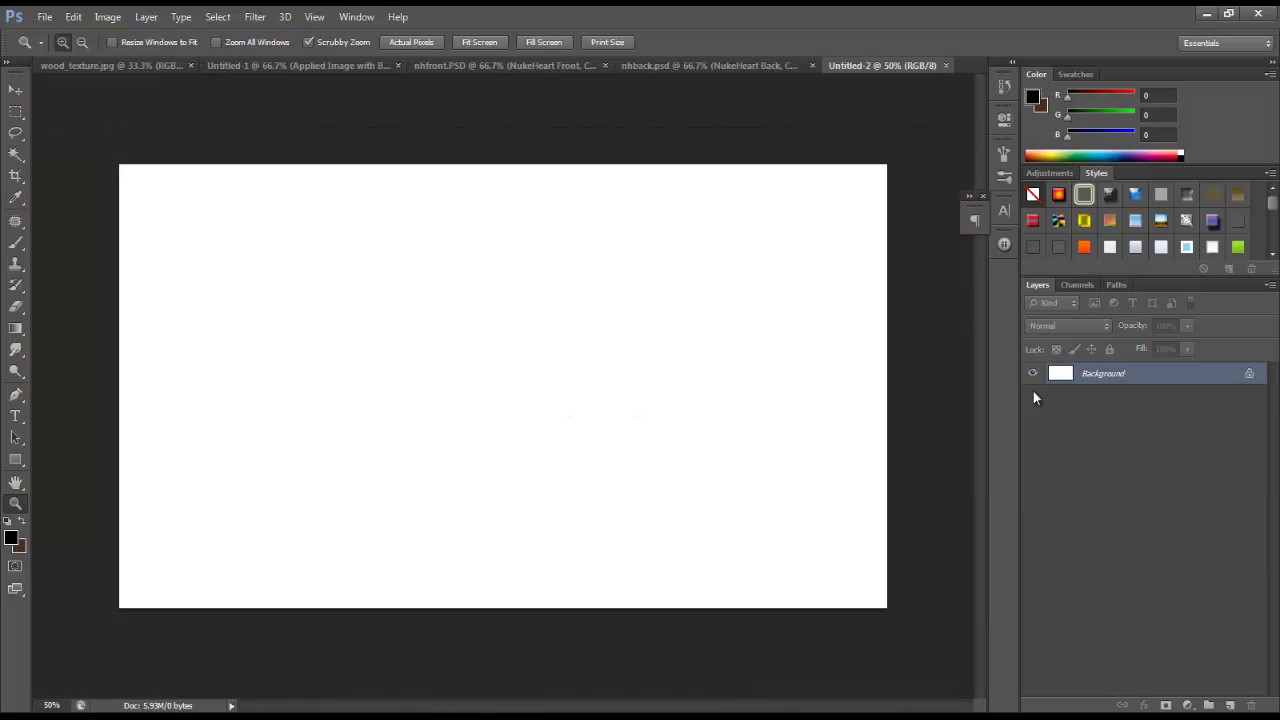
double_click(1178, 377)
key(Return)
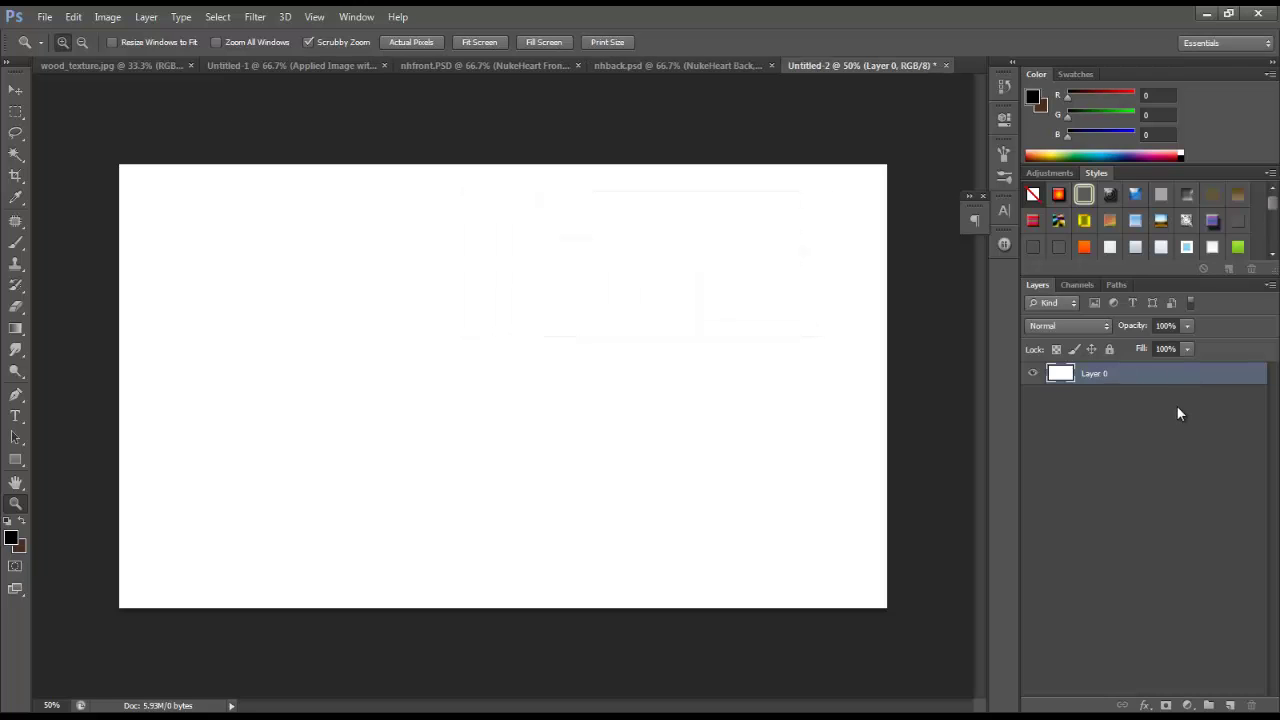
Step: Copy the wood image from wood_texture.jpg into the new document as its own layer
click(144, 66)
key(v)
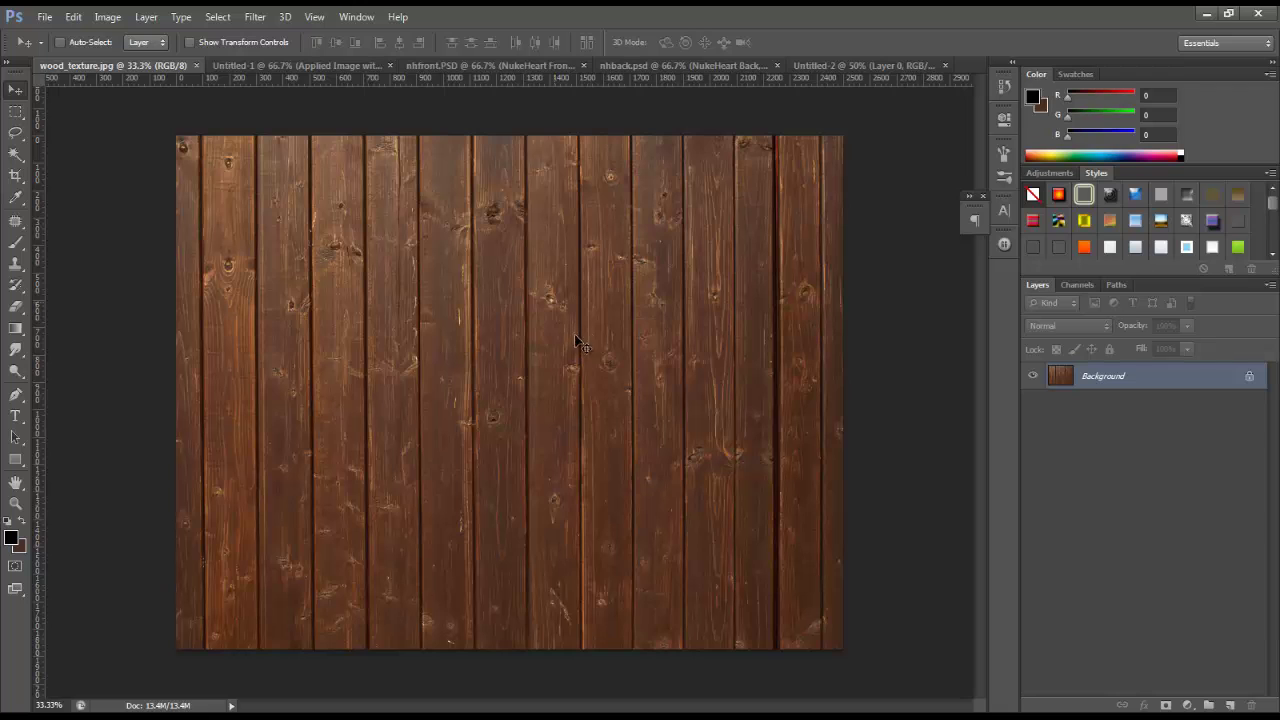
drag(439, 292, 538, 432)
Step: Distort the wood texture layer with Free Transform so its planks recede diagonally like a table surface in perspective
key(ctrl+t)
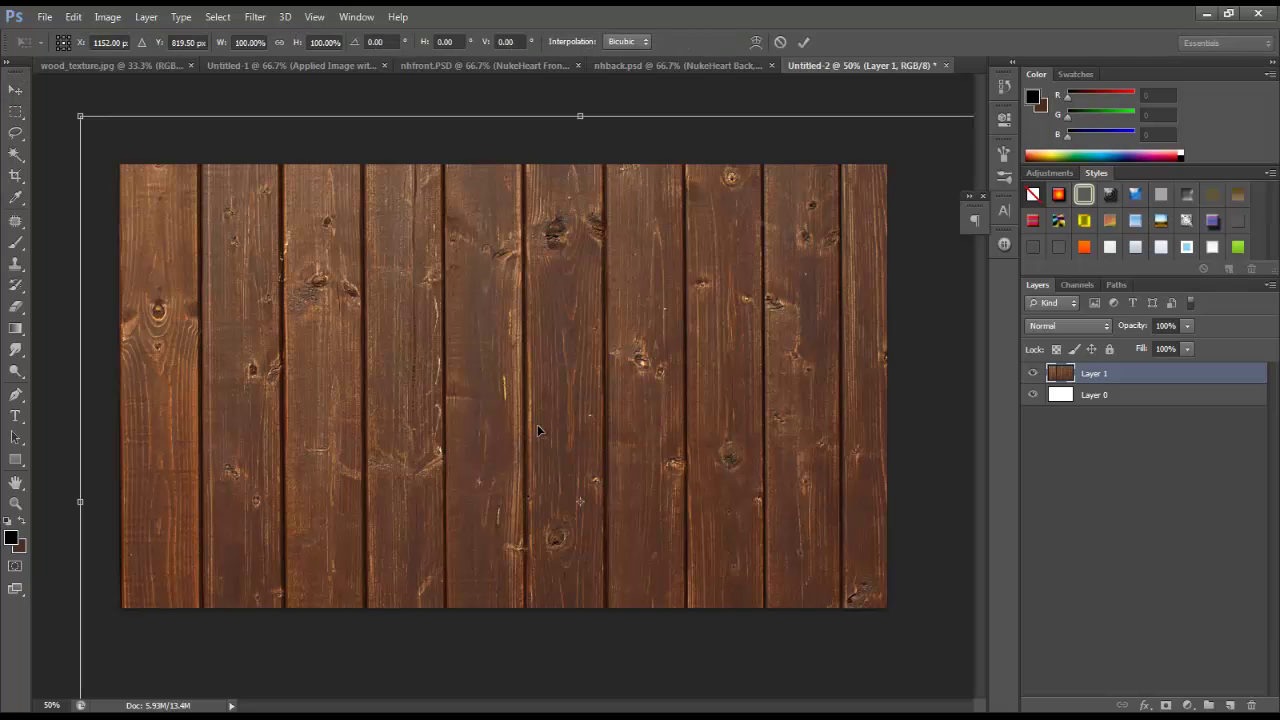
key(ctrl+0)
drag(495, 319, 463, 335)
right_click(431, 334)
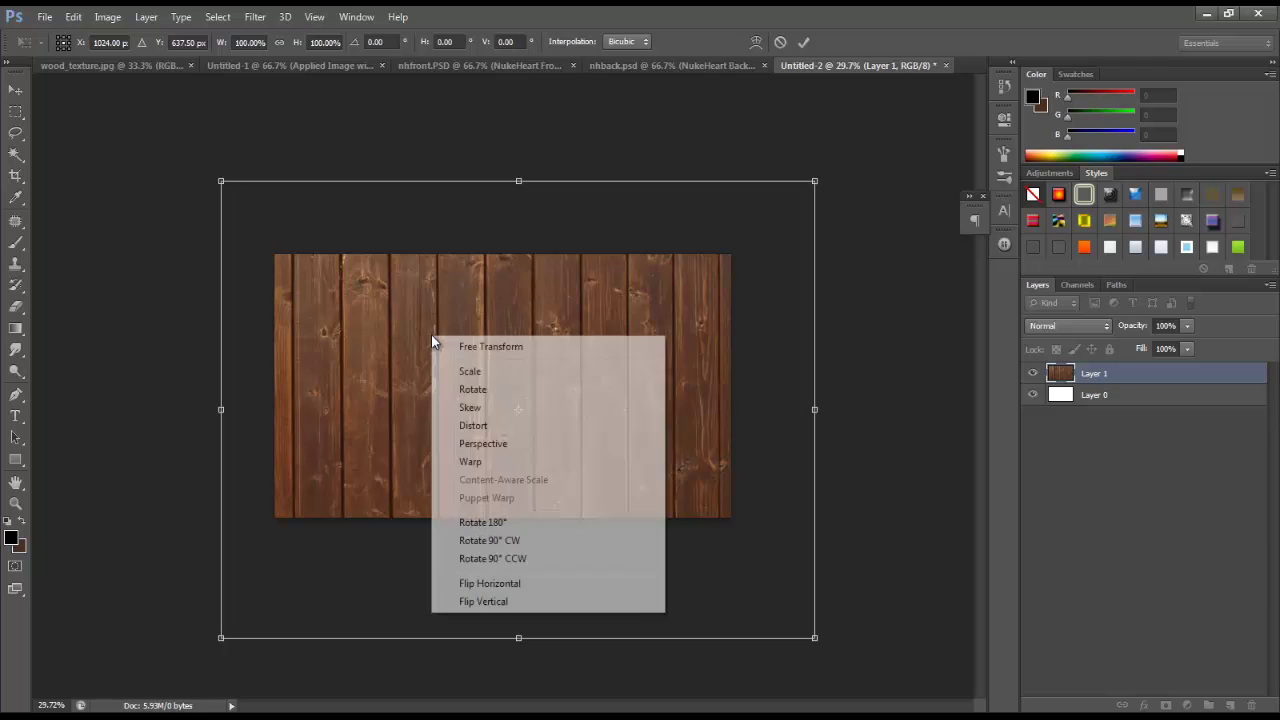
click(477, 425)
drag(815, 181, 840, 295)
drag(220, 184, 375, 343)
drag(731, 399, 688, 384)
drag(391, 560, 378, 491)
drag(689, 383, 790, 390)
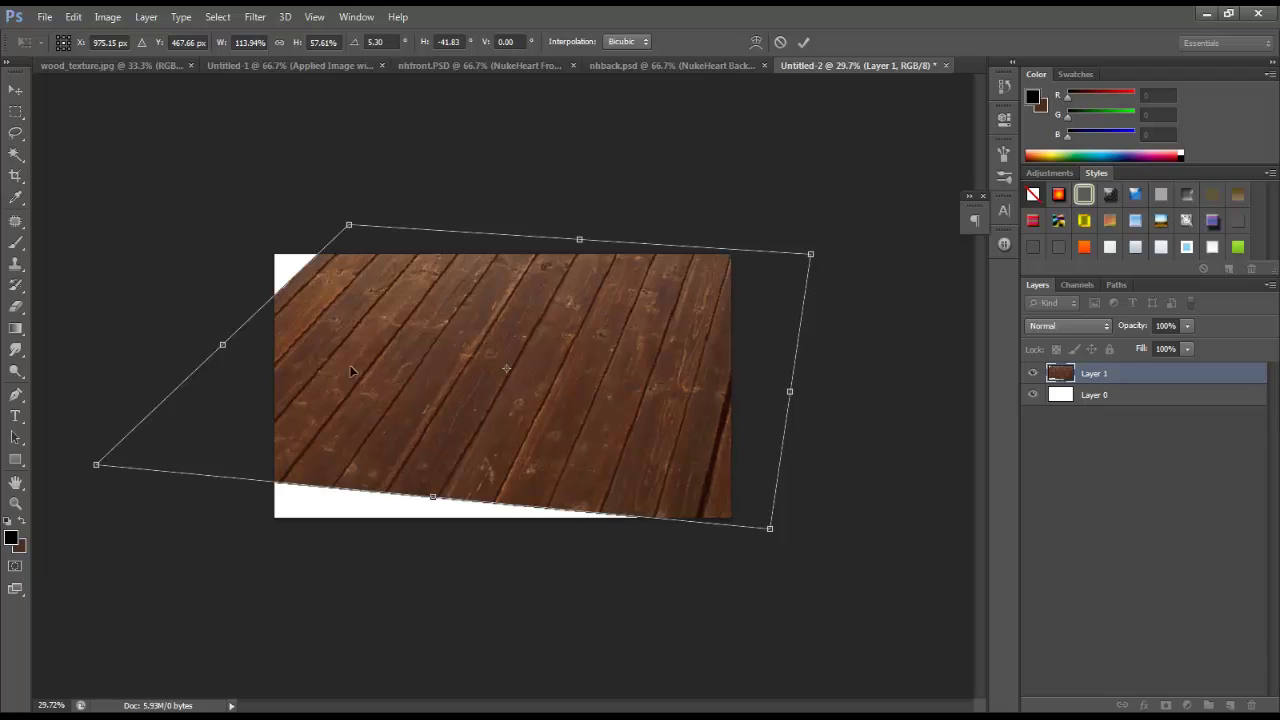
Step: Stretch the distorted wood's edges and corners outward until it covers the whole canvas
drag(223, 346, 166, 334)
drag(300, 334, 310, 369)
drag(557, 267, 561, 245)
drag(820, 262, 806, 264)
drag(769, 313, 780, 303)
drag(819, 256, 848, 254)
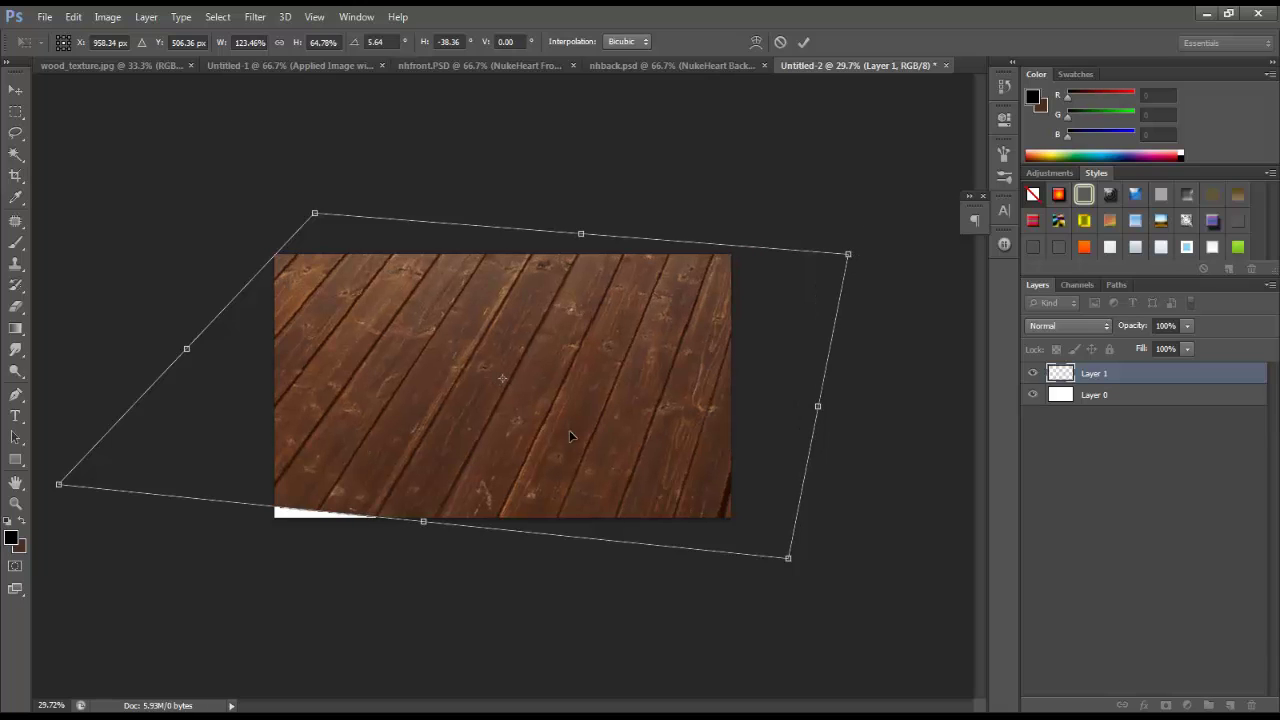
drag(58, 485, 45, 517)
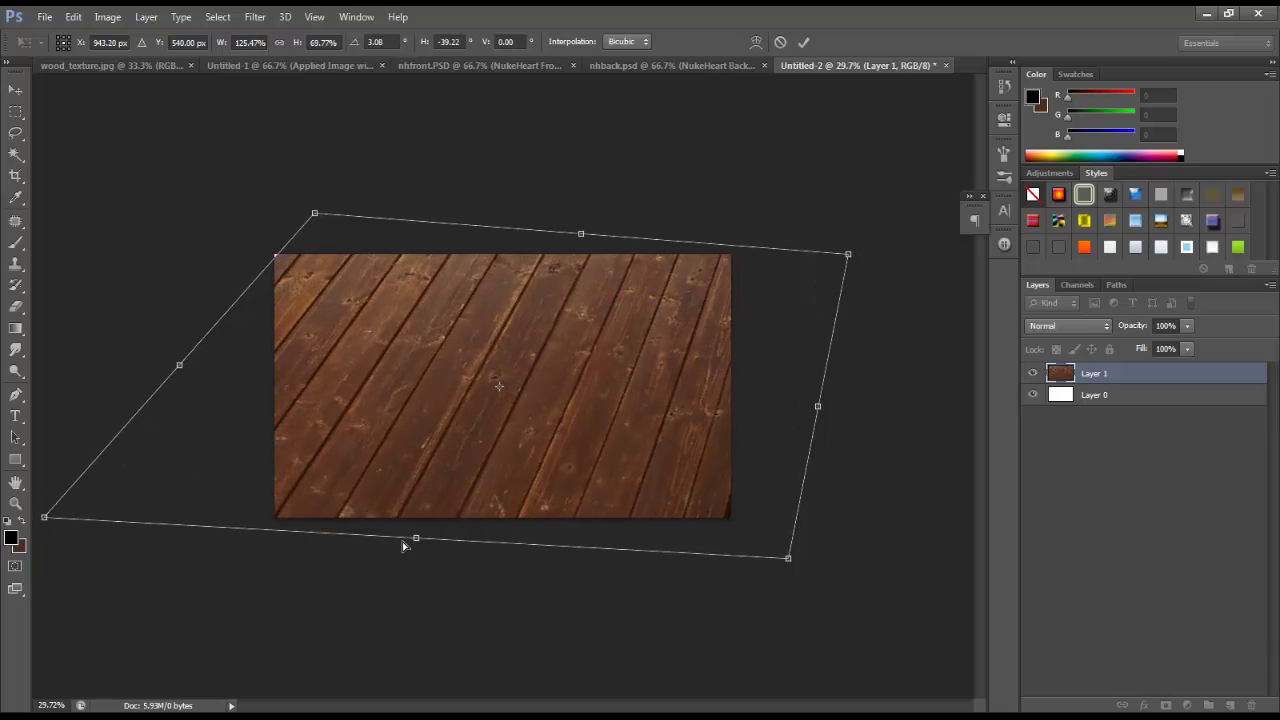
Step: Refine the wood's perspective at its corners, reposition it to fill the canvas, and apply the transformation
drag(413, 555, 409, 560)
drag(314, 214, 324, 254)
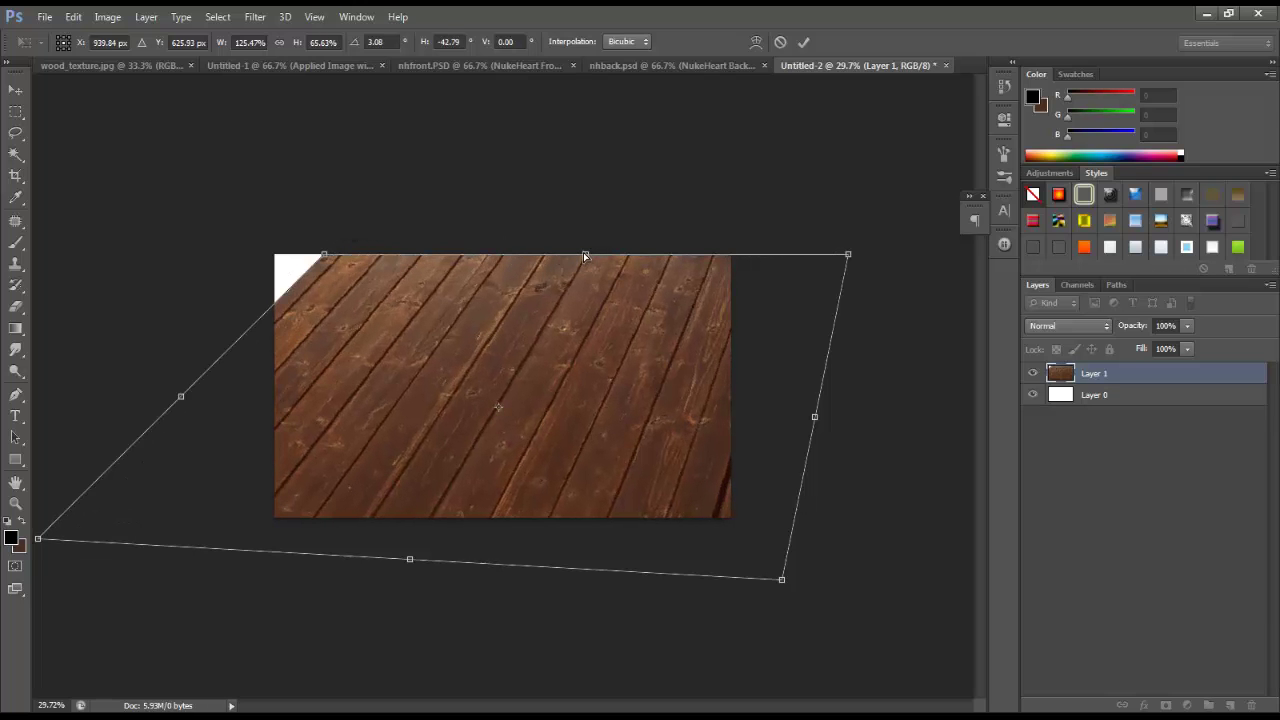
drag(585, 257, 589, 257)
drag(852, 258, 851, 268)
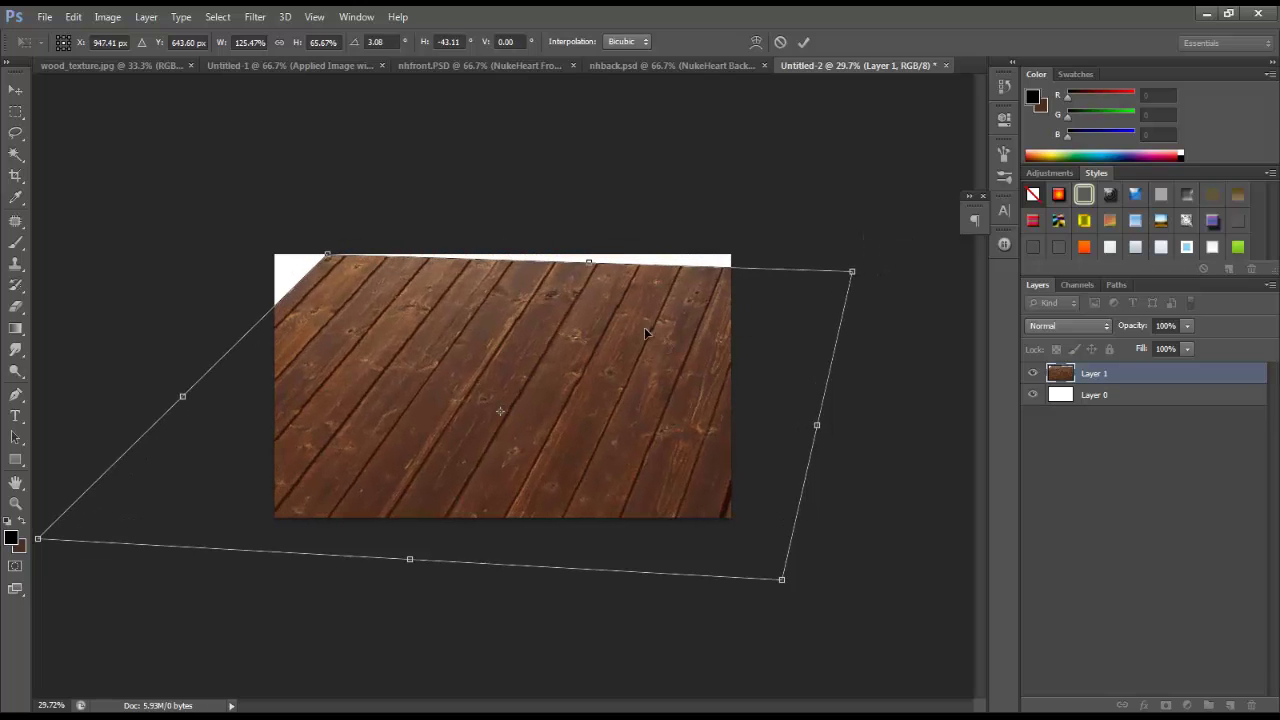
drag(657, 334, 626, 313)
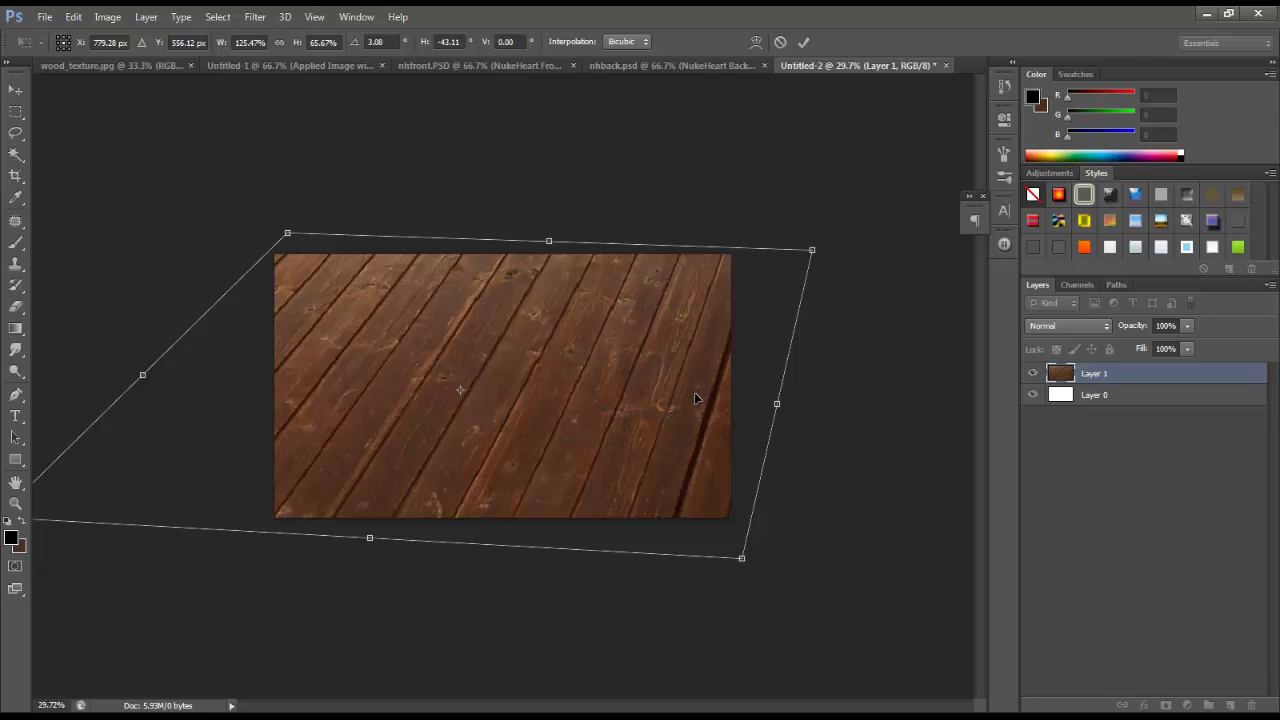
key(Return)
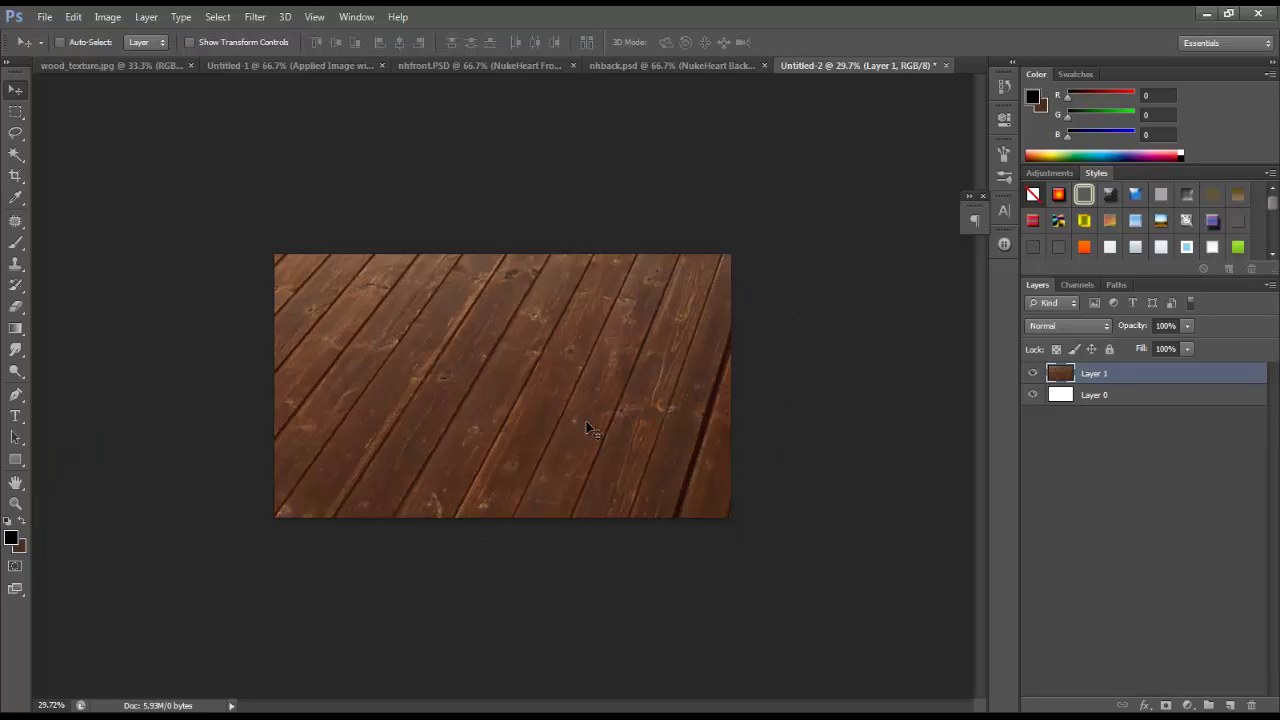
Step: Delete the white Layer 0 beneath the wood texture
key(z)
click(534, 377)
click(536, 379)
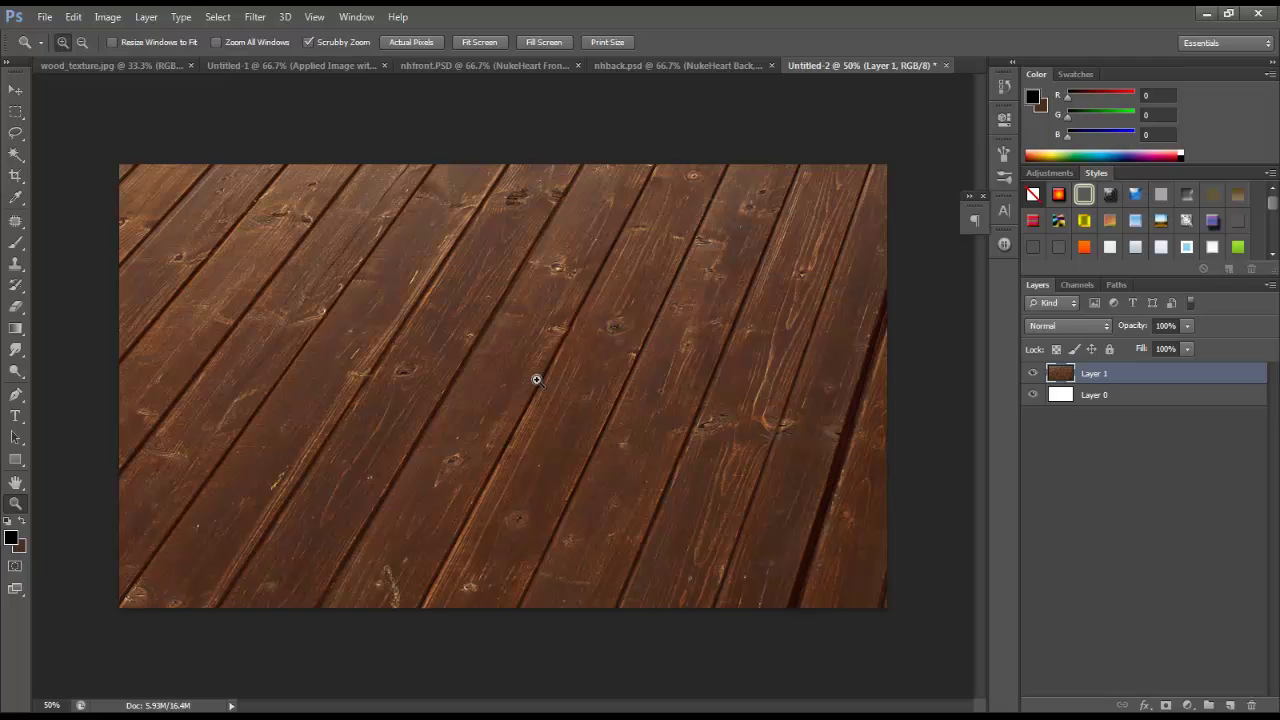
drag(1150, 400, 1250, 705)
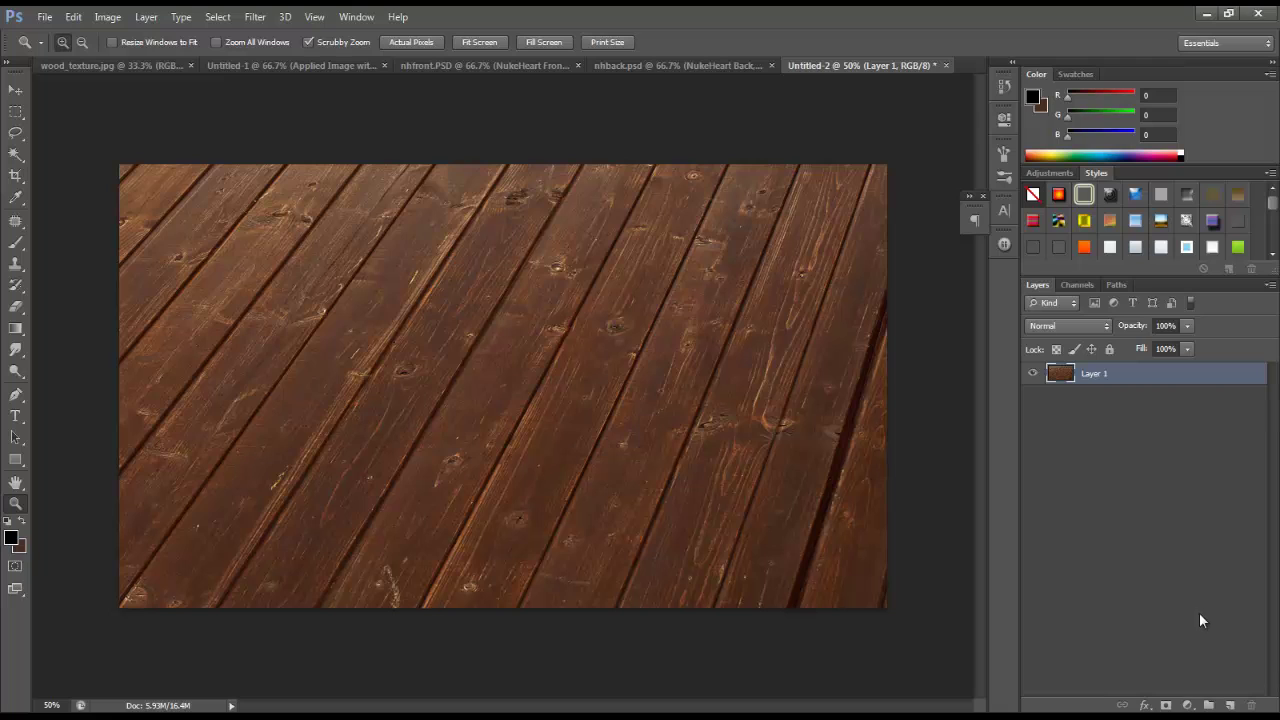
Step: Add a Hue/Saturation adjustment layer above the wood and lower its saturation to about -20
click(1188, 705)
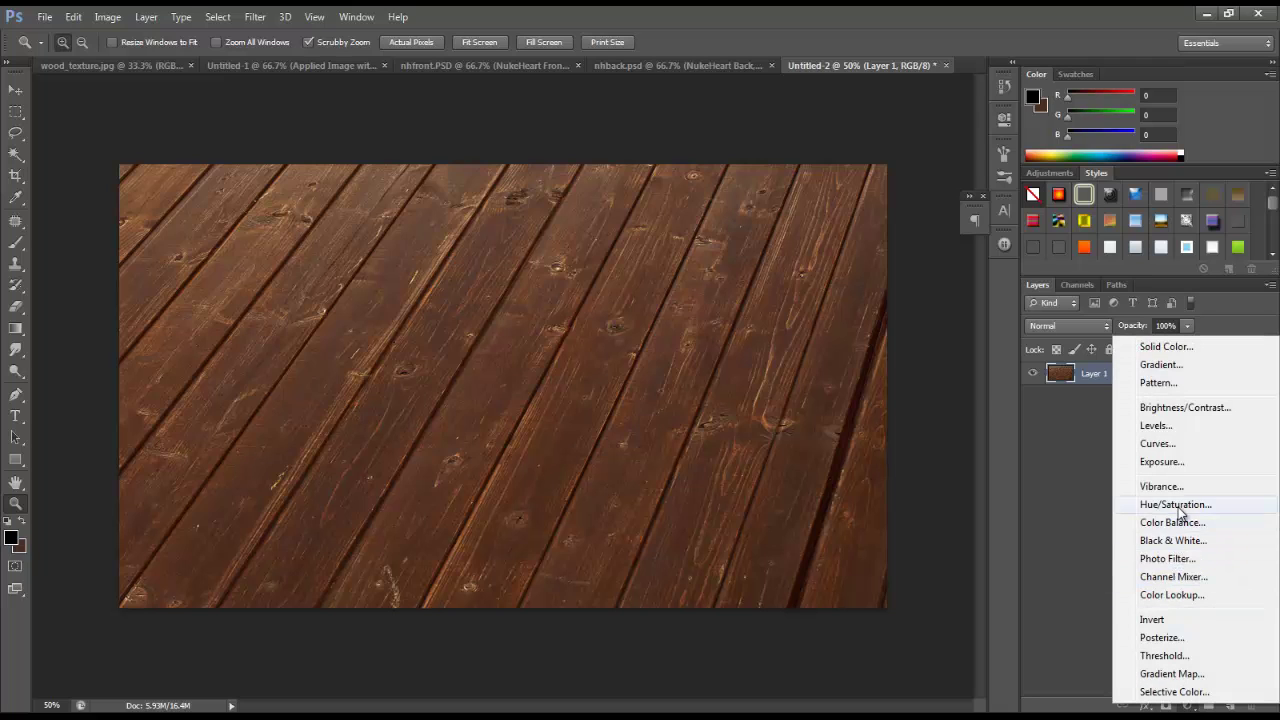
click(1178, 505)
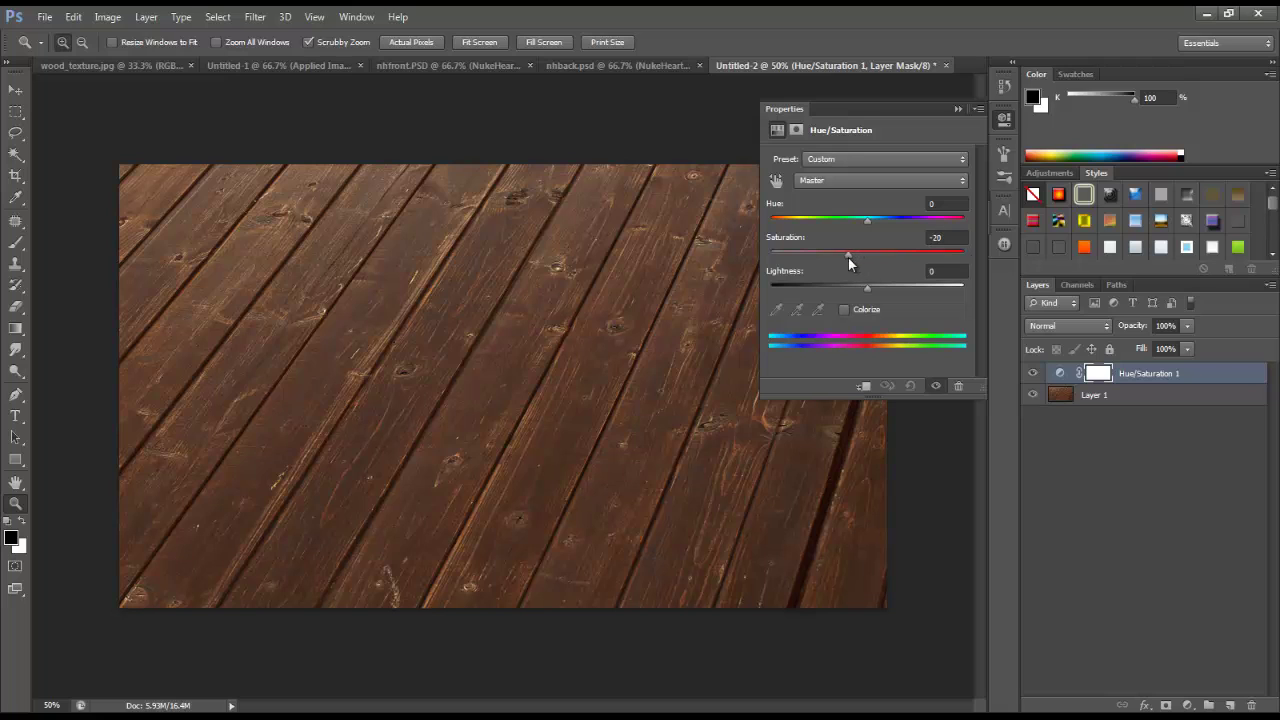
click(954, 107)
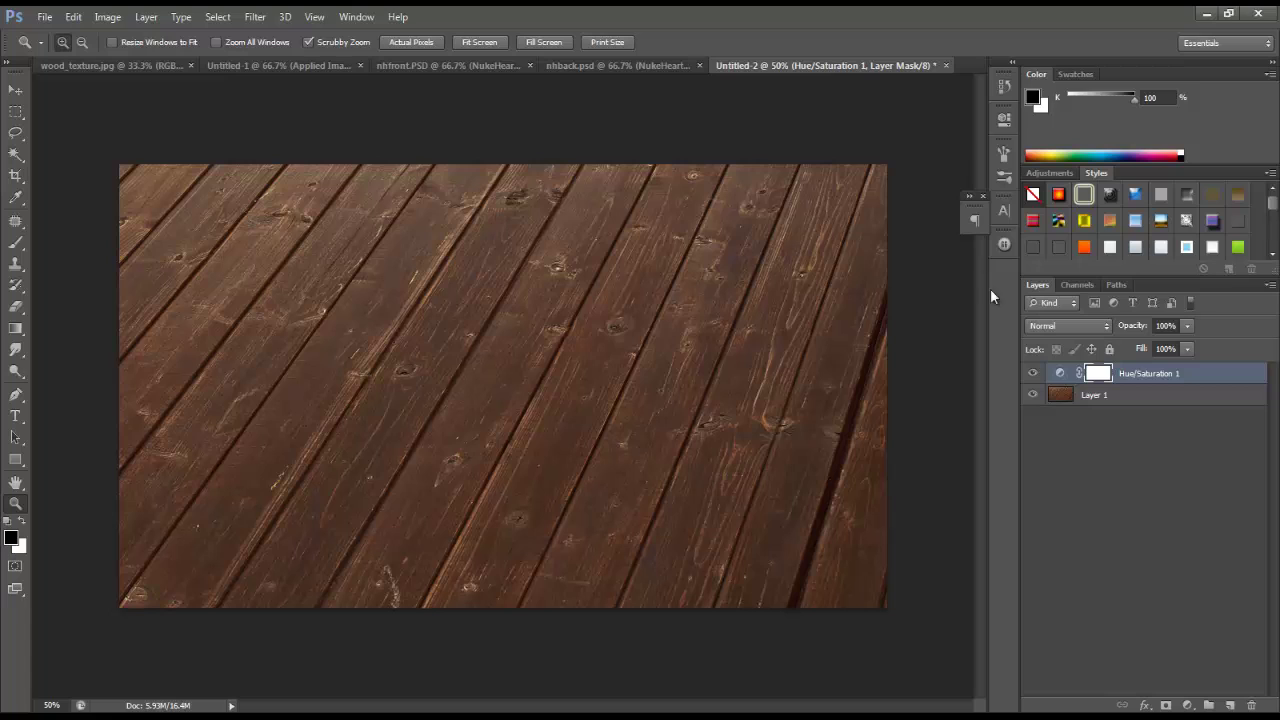
Step: Add a Brightness/Contrast adjustment layer, raise its contrast, and compare the wood with and without it
click(1188, 705)
click(1068, 405)
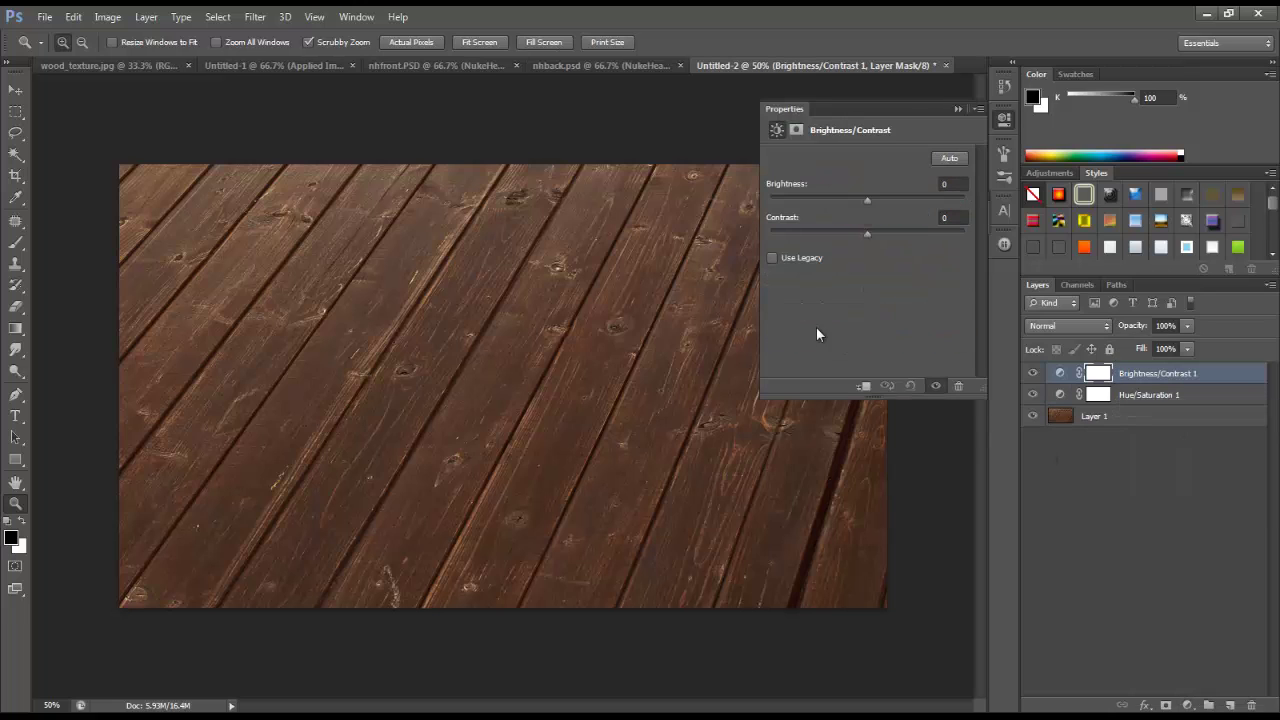
drag(865, 236, 887, 239)
click(957, 109)
click(1033, 373)
click(1033, 373)
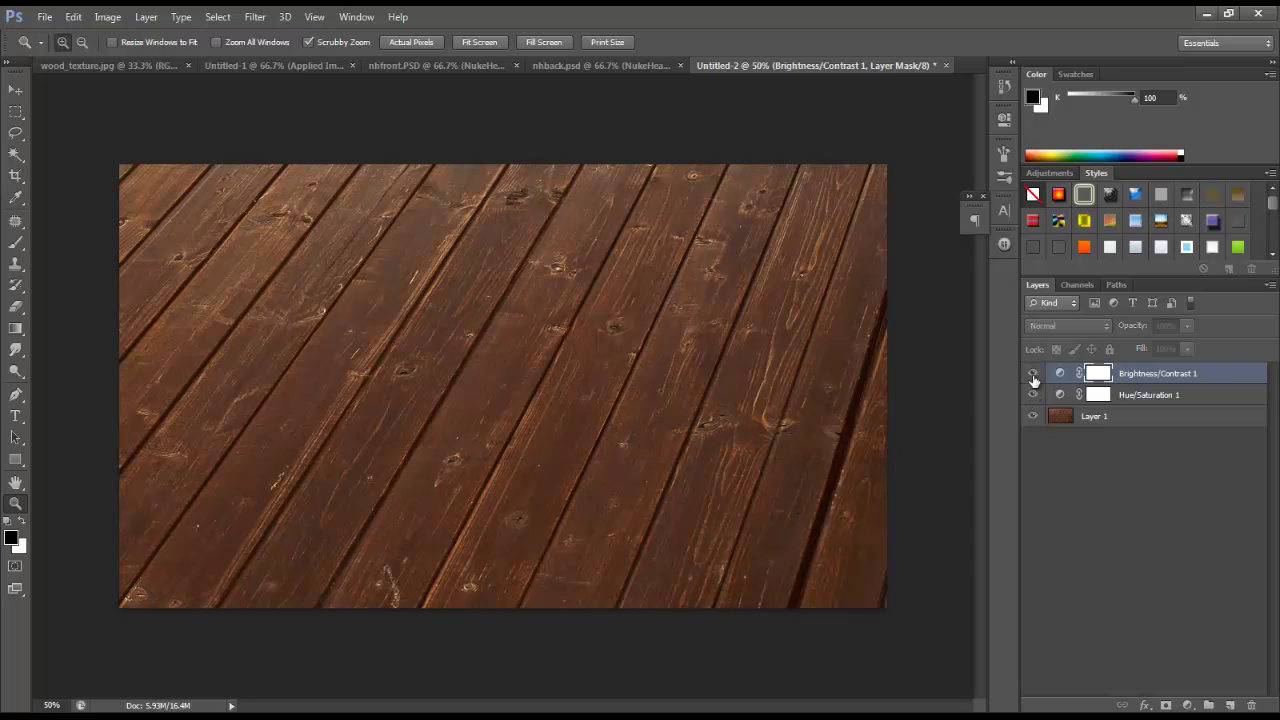
Step: Merge the wood layer and its two adjustment layers into a single layer
click(1102, 420)
shift+click(1190, 373)
right_click(1190, 373)
click(1025, 455)
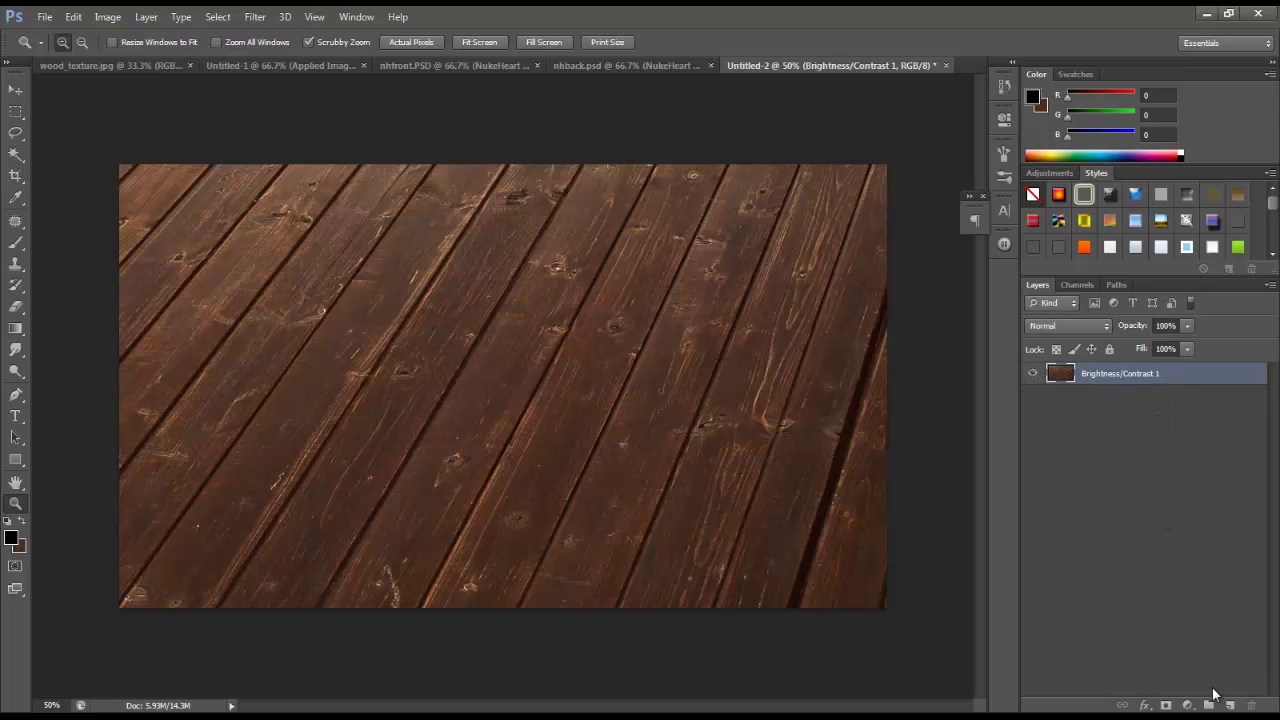
Step: Paint soft black bands along the wood's far and near edges on a new layer using a 900 px brush
click(1230, 705)
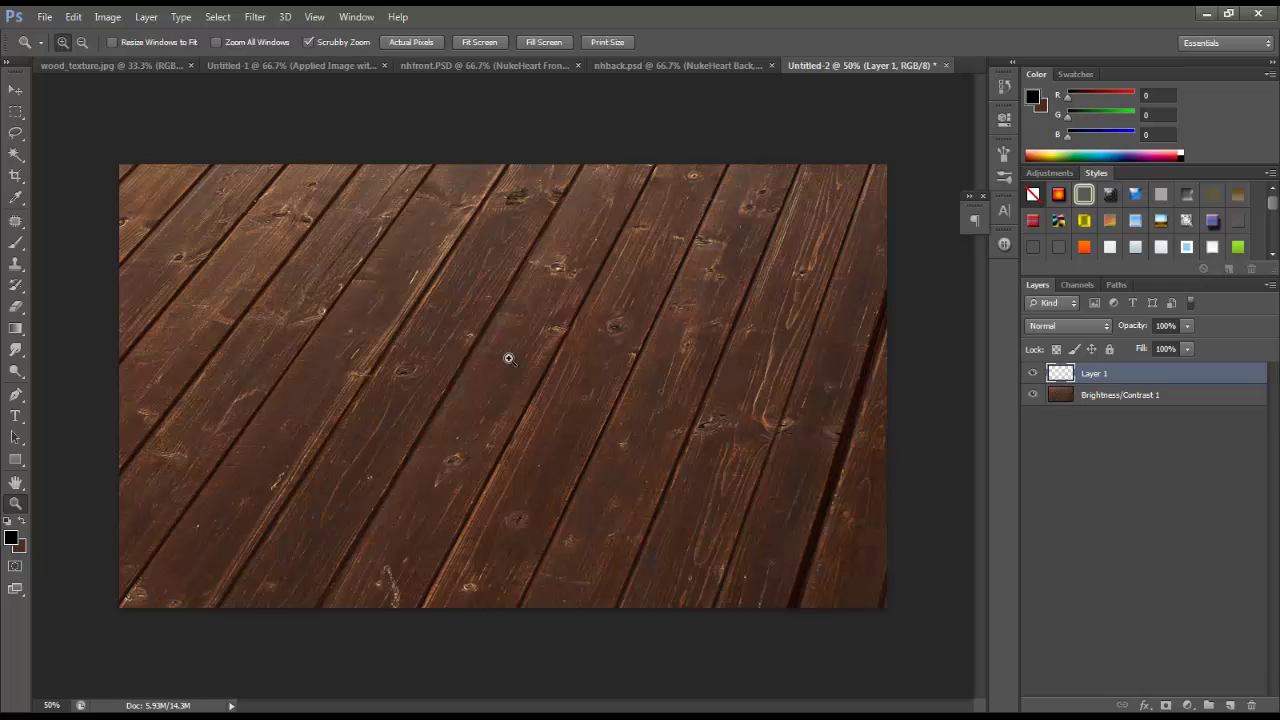
key(b)
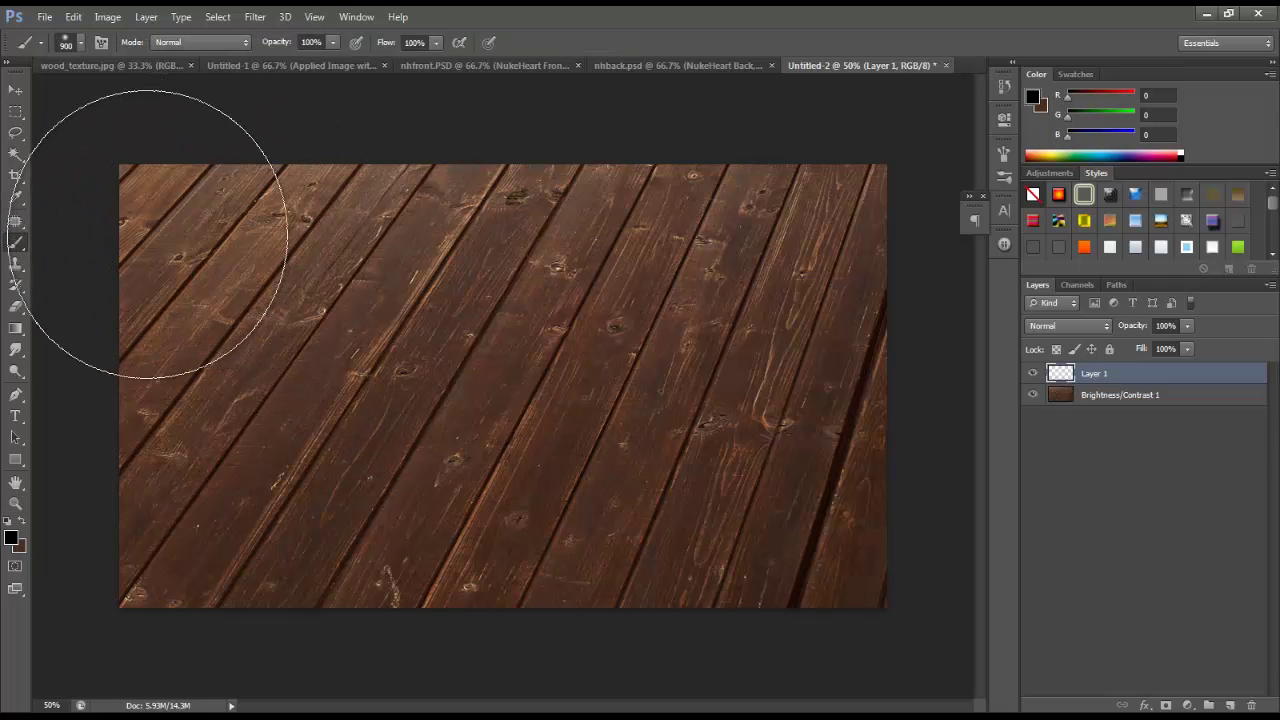
mouse_move(148, 237)
mouse_down()
mouse_move(271, 196)
mouse_move(753, 186)
mouse_move(858, 210)
mouse_move(901, 252)
mouse_move(626, 200)
mouse_move(385, 193)
mouse_move(161, 212)
mouse_move(109, 237)
mouse_move(129, 371)
mouse_up()
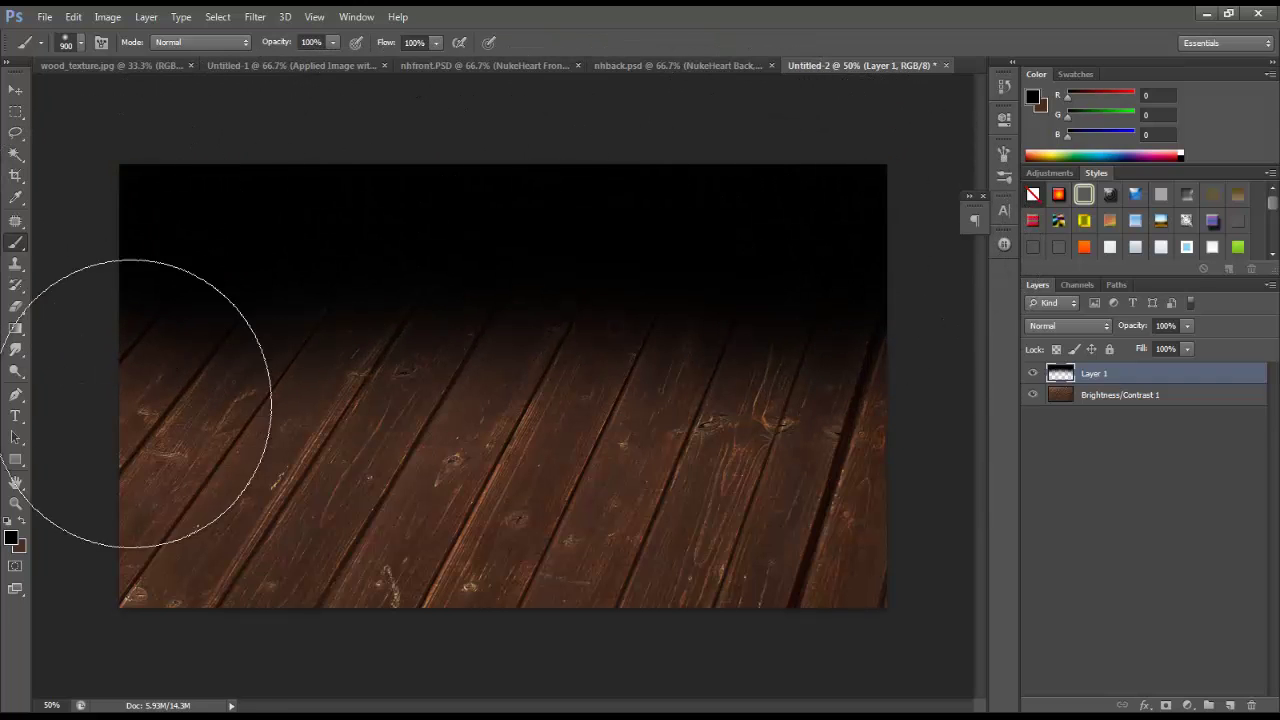
mouse_move(130, 655)
mouse_down()
mouse_move(244, 701)
mouse_move(814, 711)
mouse_move(935, 690)
mouse_move(960, 649)
mouse_up()
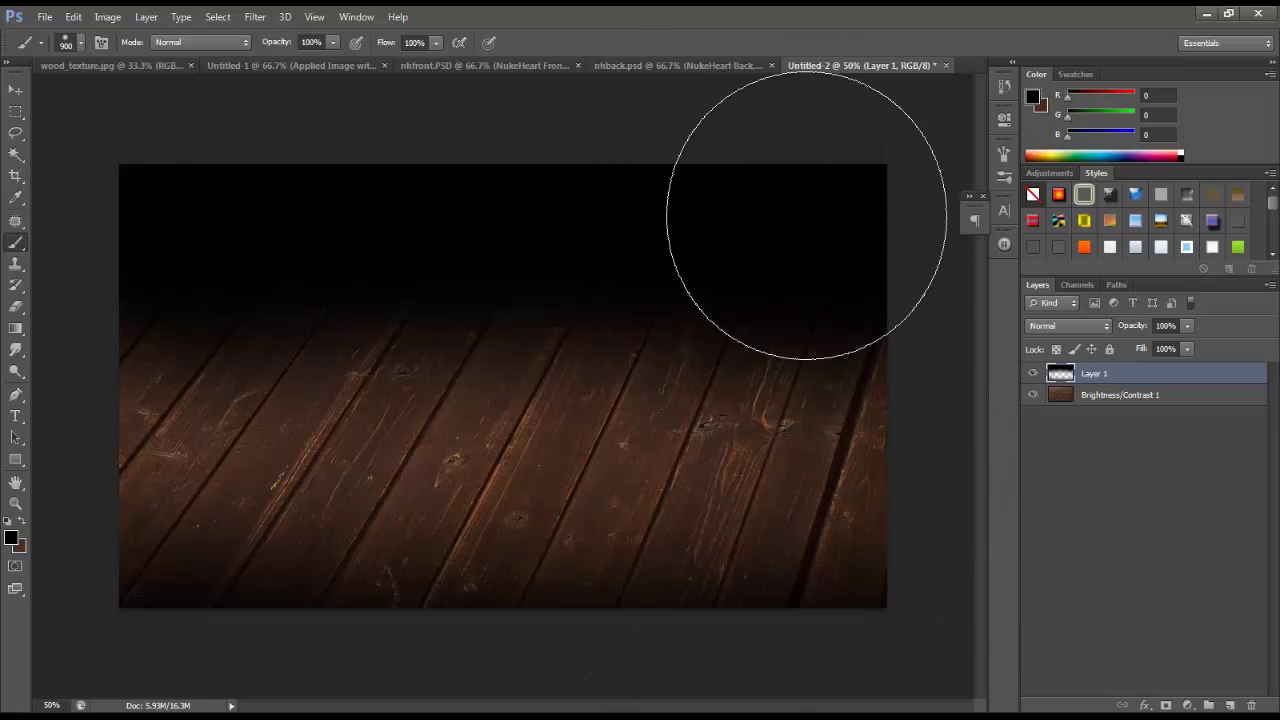
Step: Load the painted black bands of Layer 1 as a selection and hide that layer
ctrl+click(1060, 375)
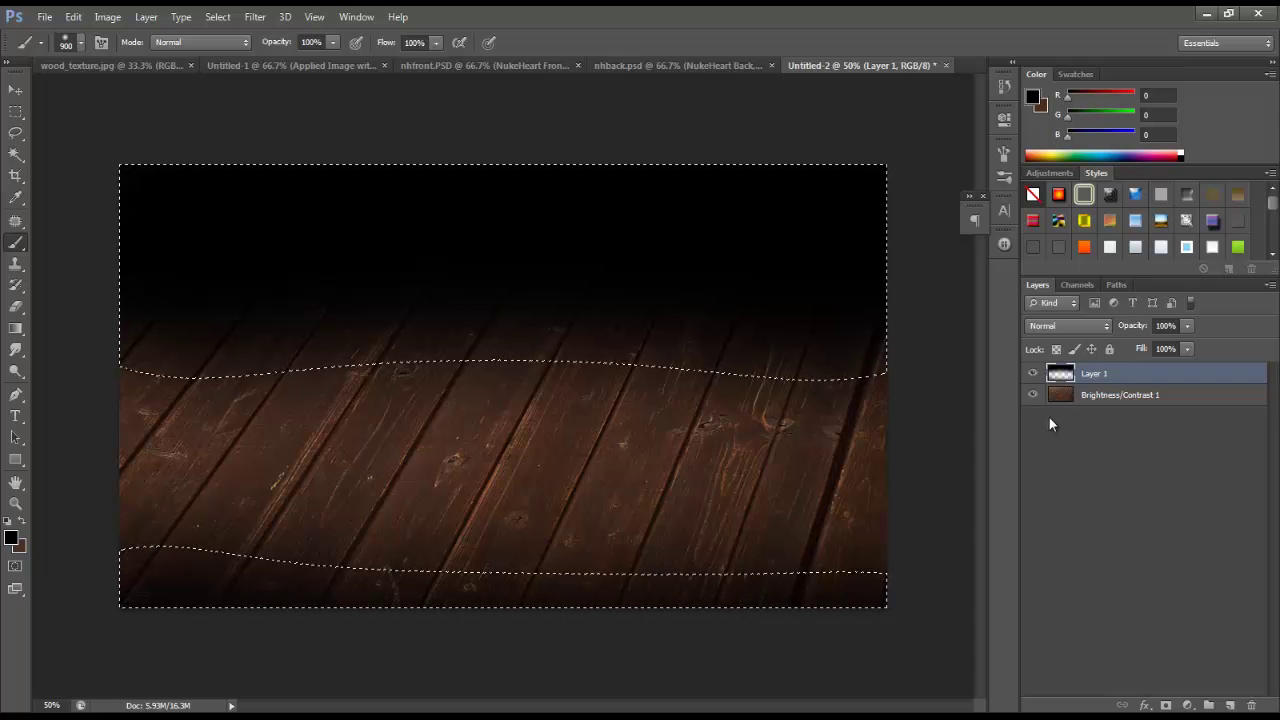
click(1033, 375)
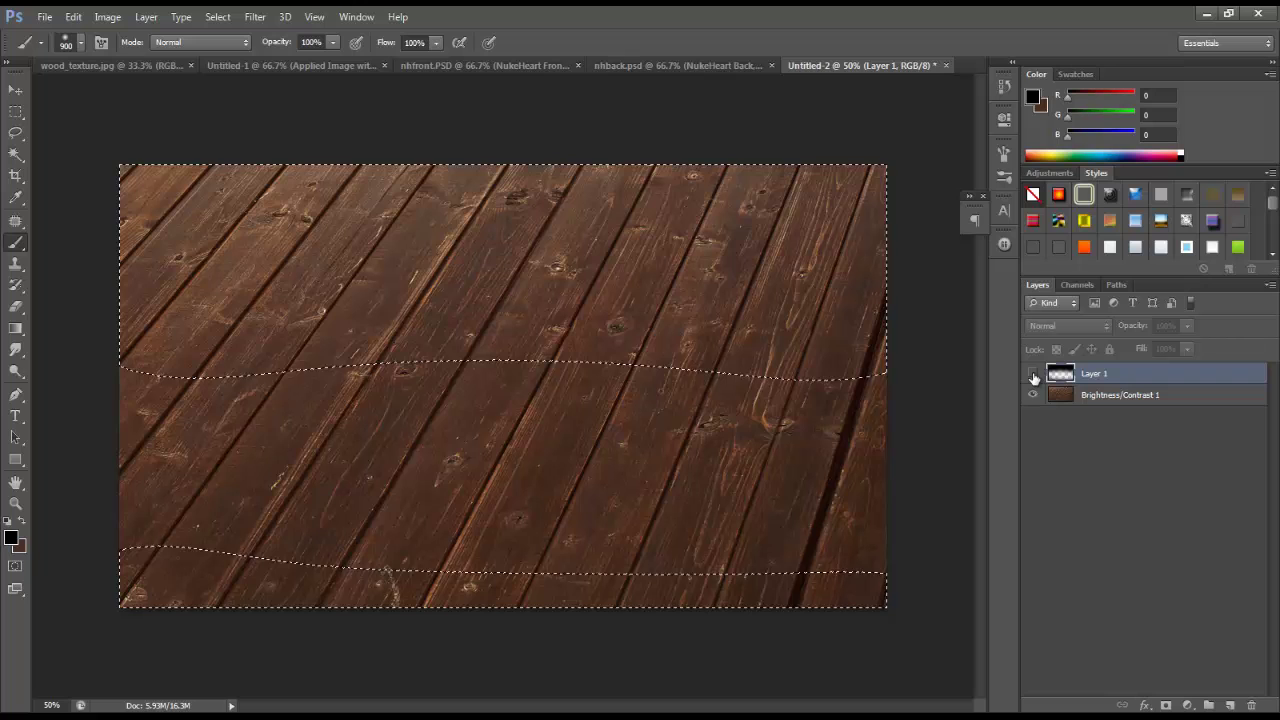
Step: Apply a Gaussian Blur with a radius of about 5.9 px to the wood layer's selected bands, deselect, and inspect the result
click(1140, 396)
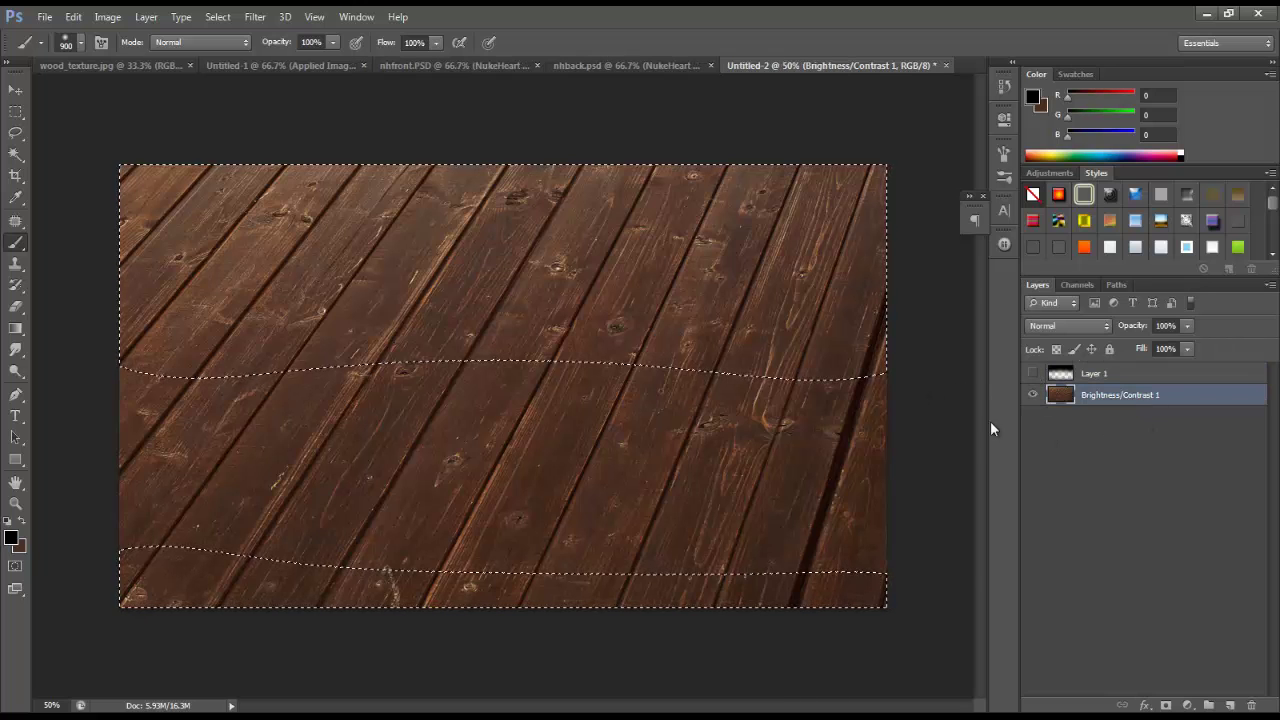
click(255, 17)
mouse_move(295, 190)
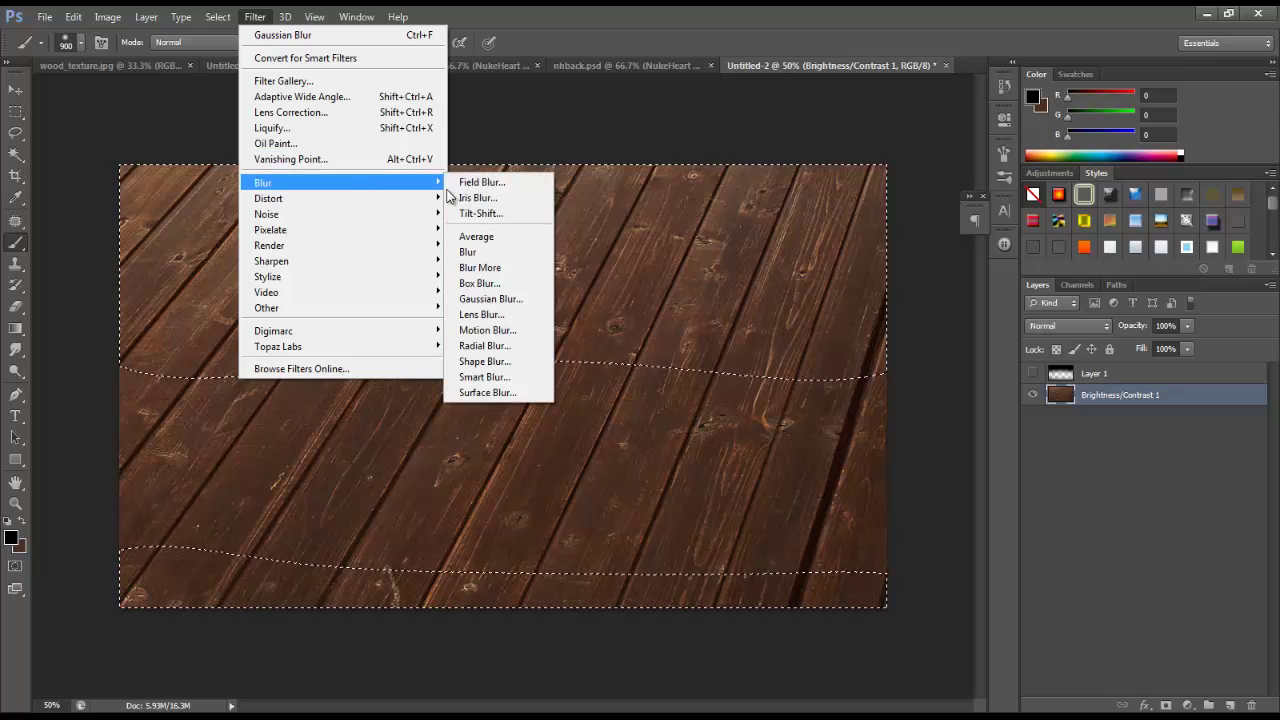
click(482, 296)
drag(948, 401, 965, 408)
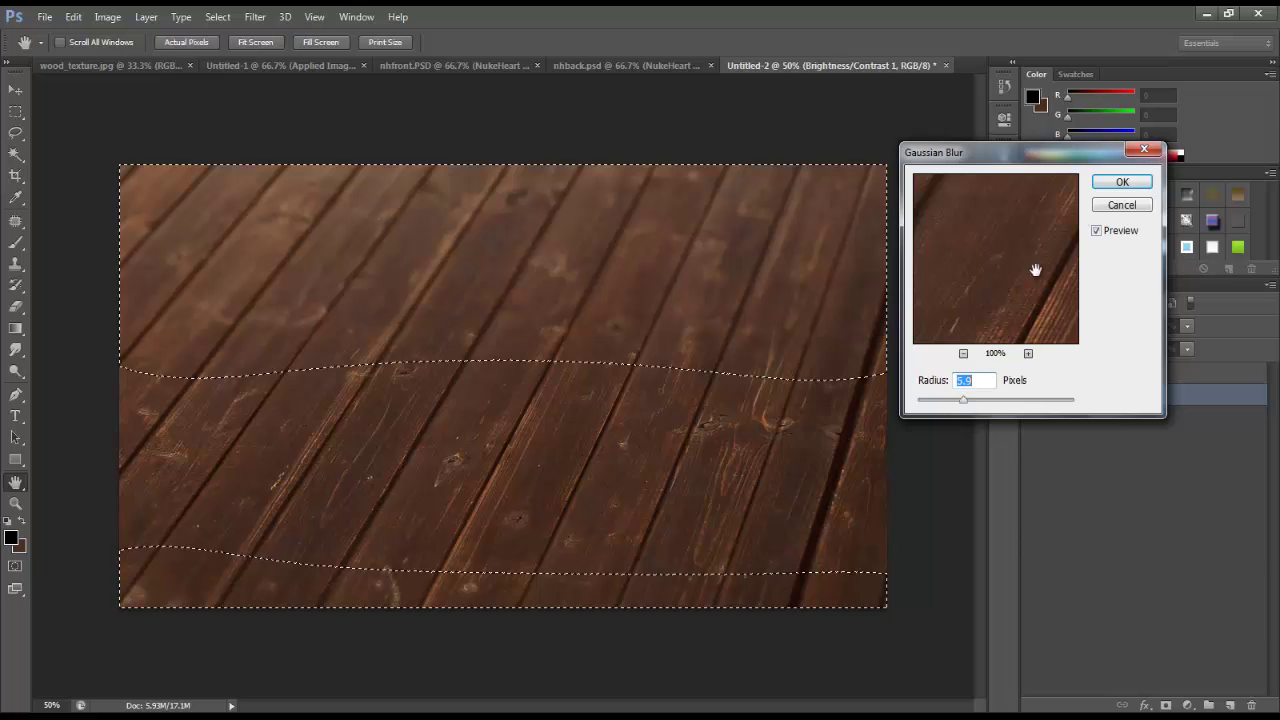
click(1121, 182)
key(ctrl+d)
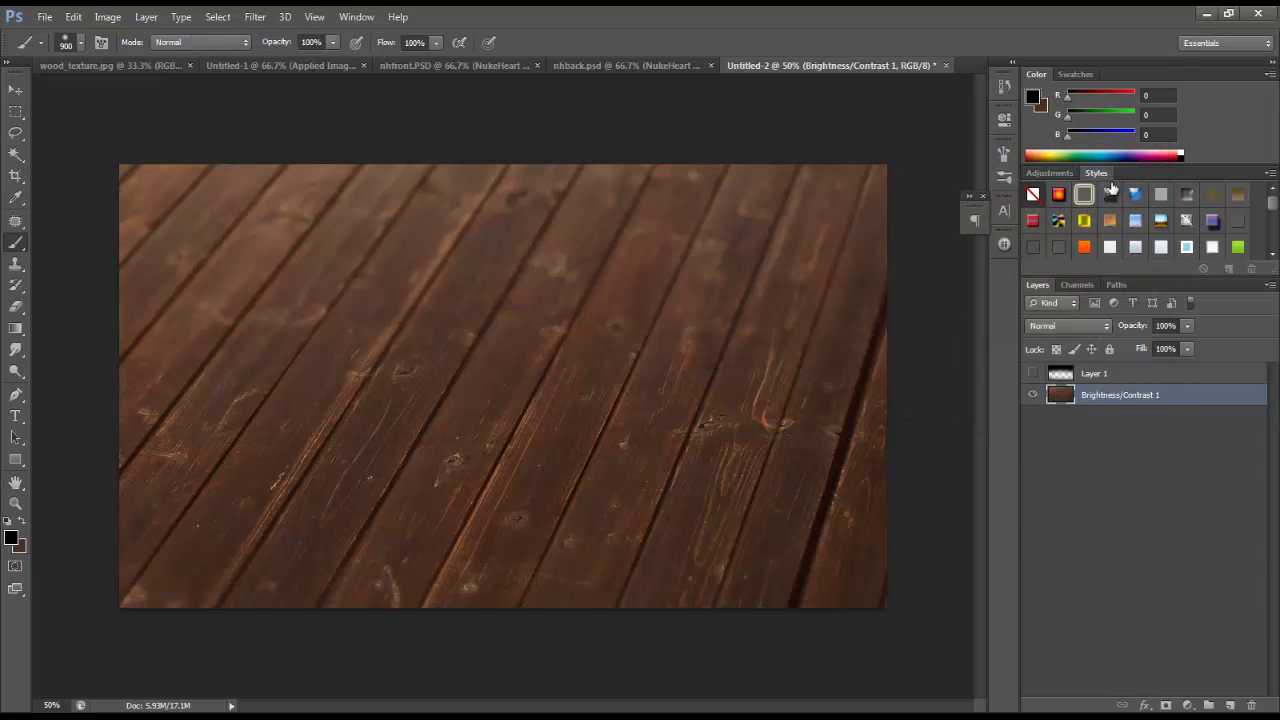
key(z)
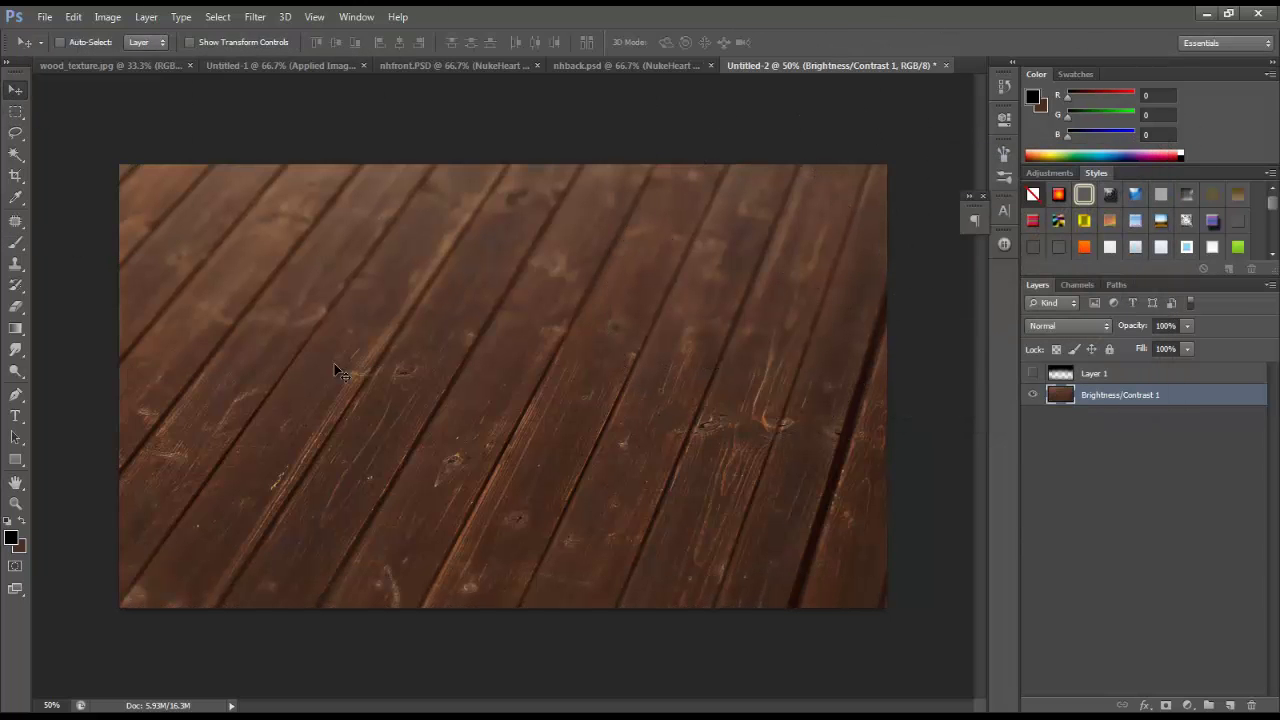
click(534, 383)
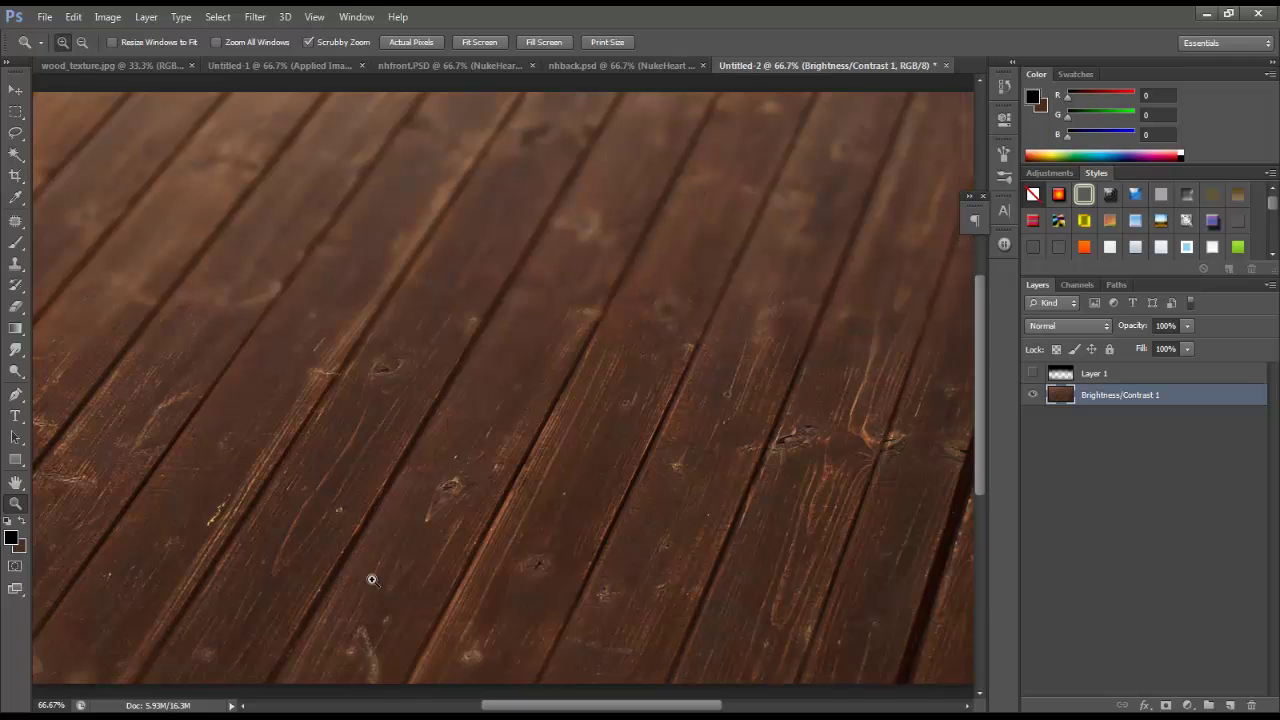
key(alt)
alt+click(600, 443)
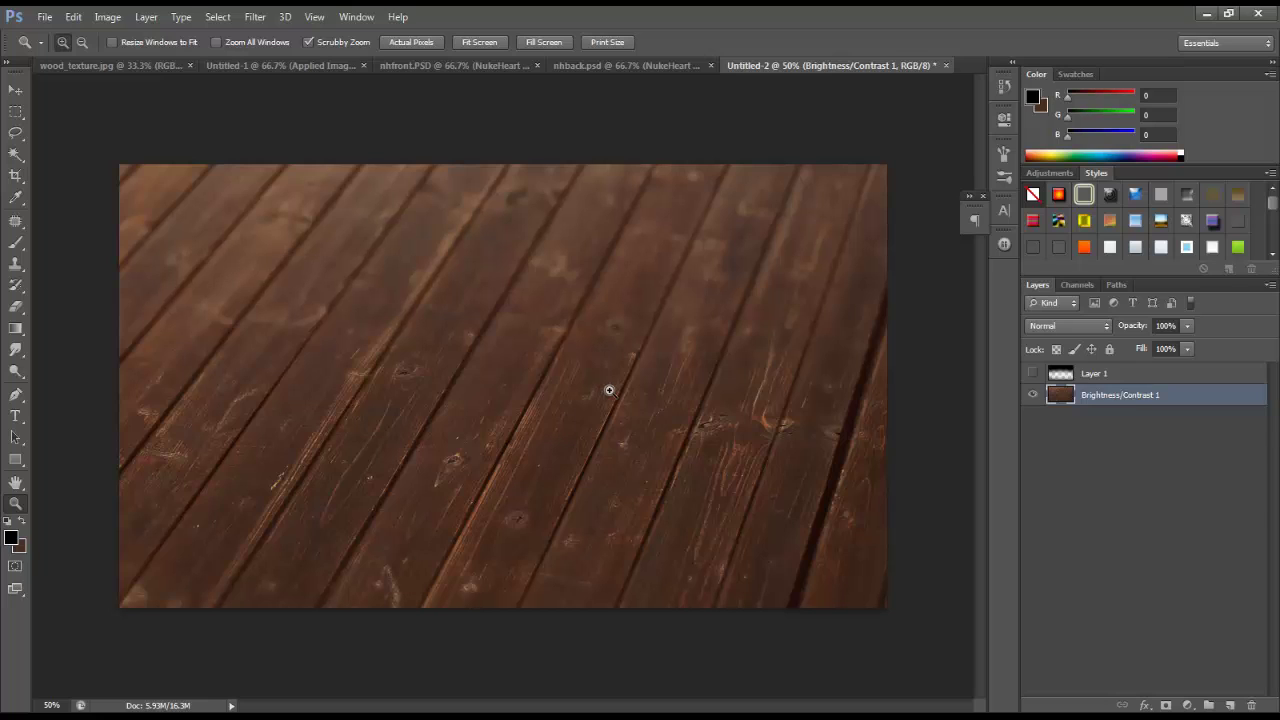
Step: Place the hidden Layer 1 beneath the Brightness/Contrast 1 wood layer and make the wood layer active with the Move tool
drag(1180, 376, 1223, 522)
drag(1251, 671, 1168, 410)
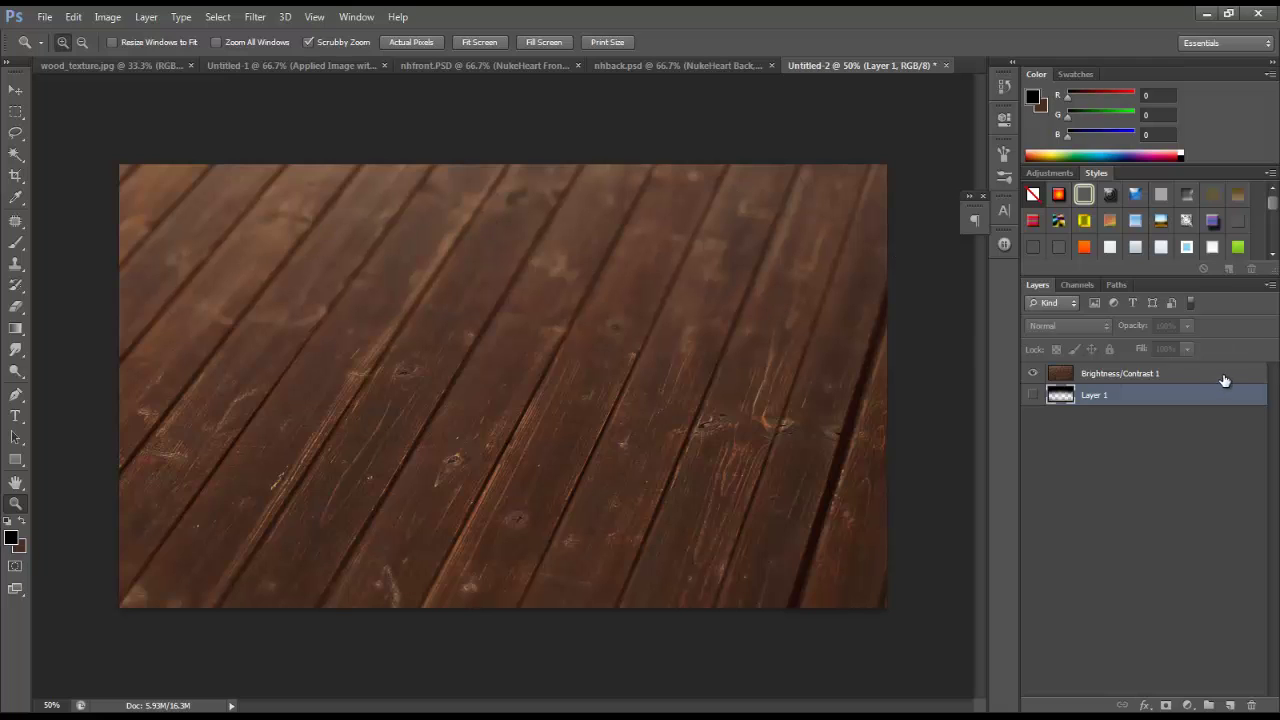
click(1224, 380)
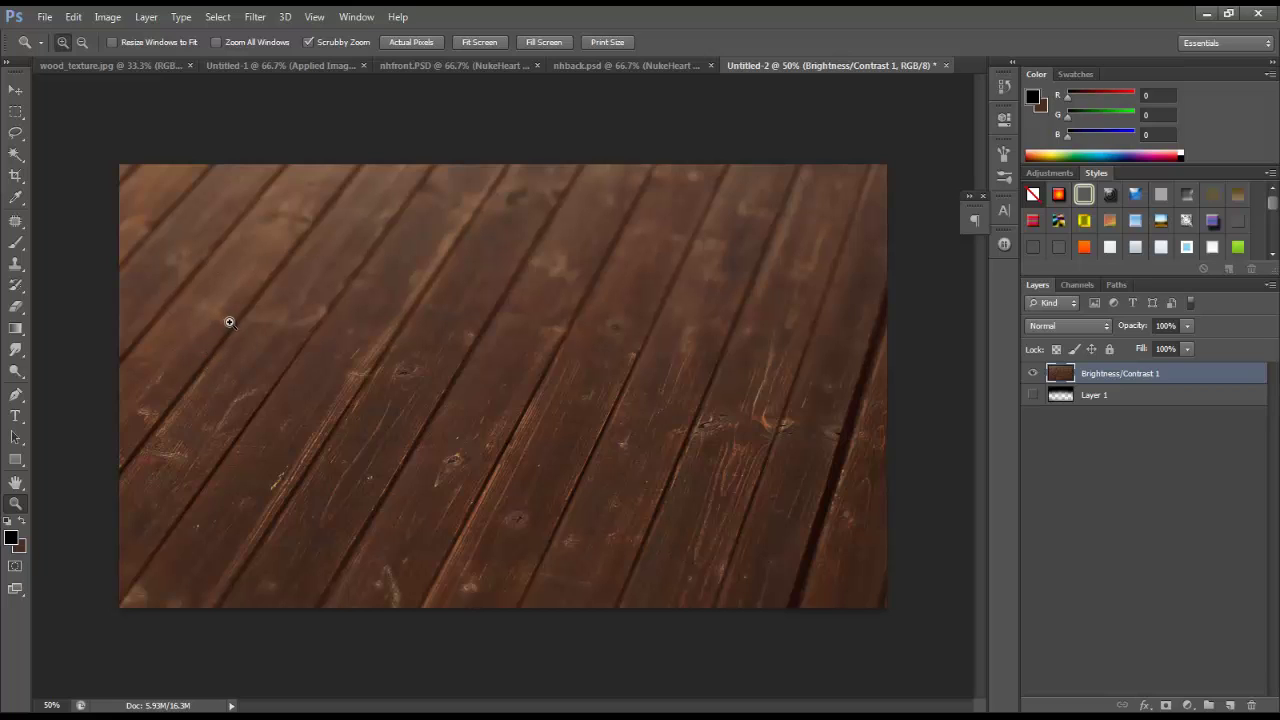
click(16, 92)
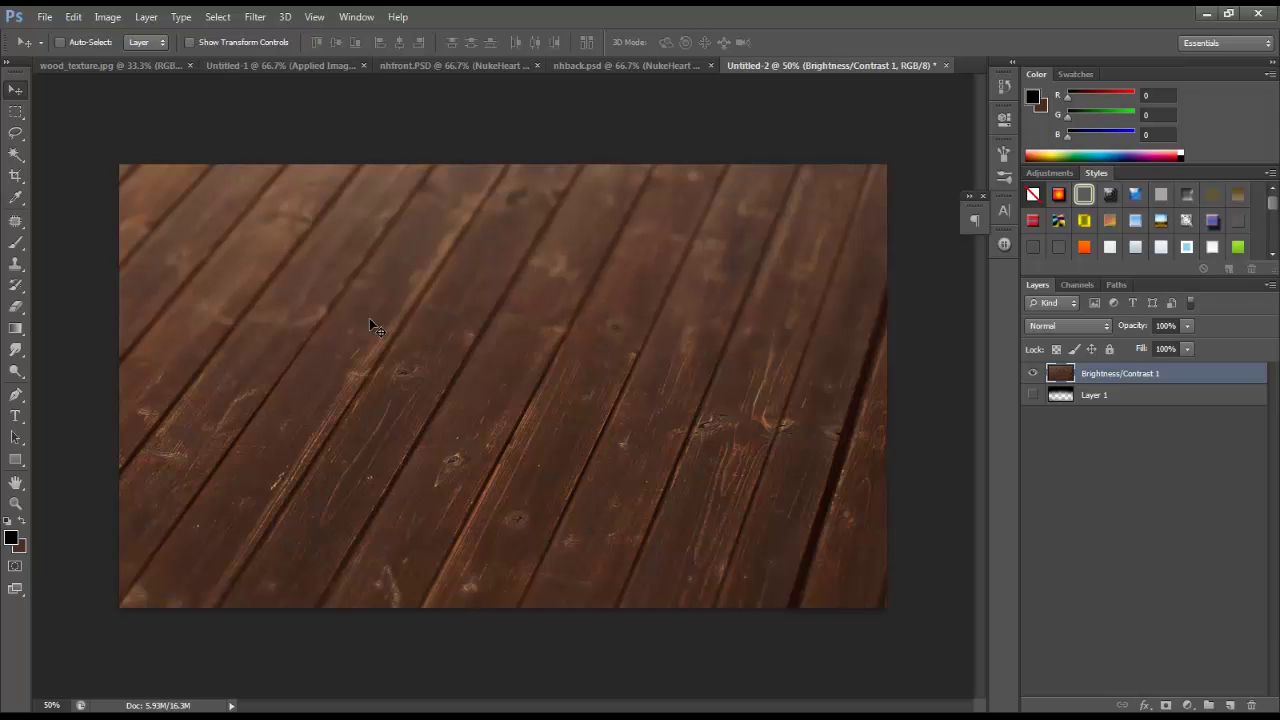
Step: Create a new white document 3.5 inches wide and 2 inches high at 300 pixels per inch
key(ctrl+n)
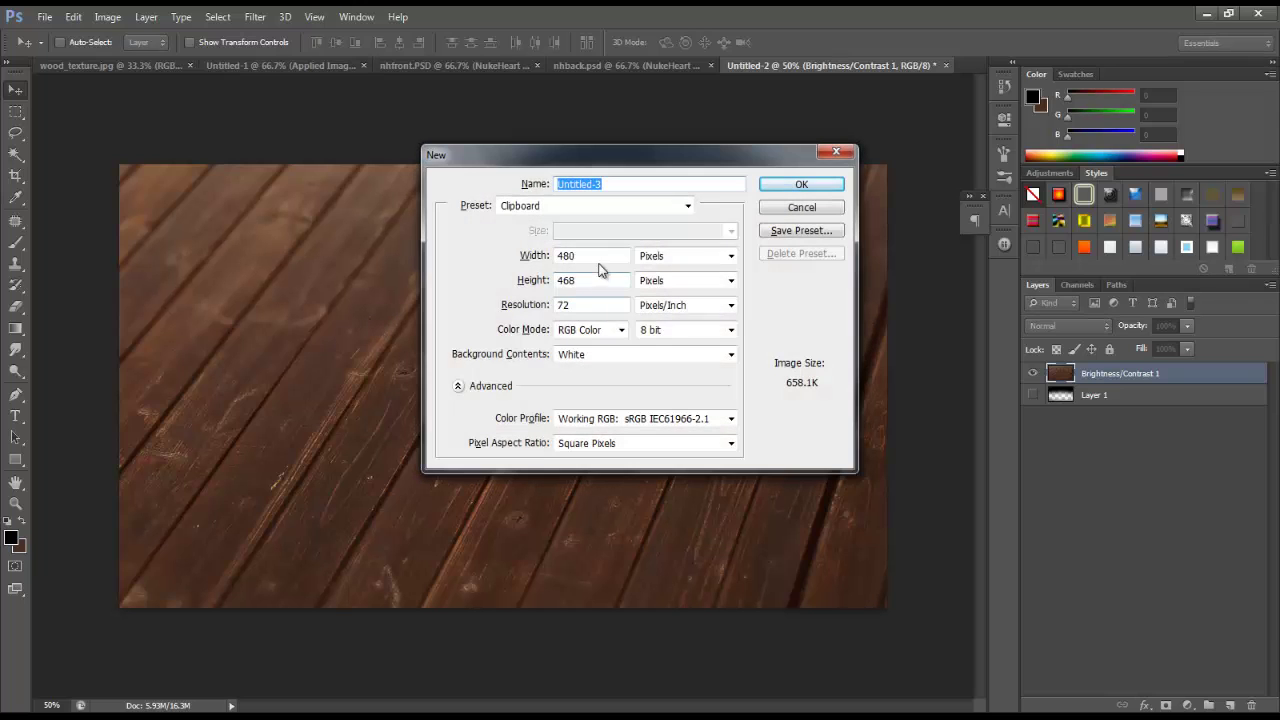
click(645, 256)
click(666, 286)
click(530, 256)
text(3.5)
key(Tab)
text(2)
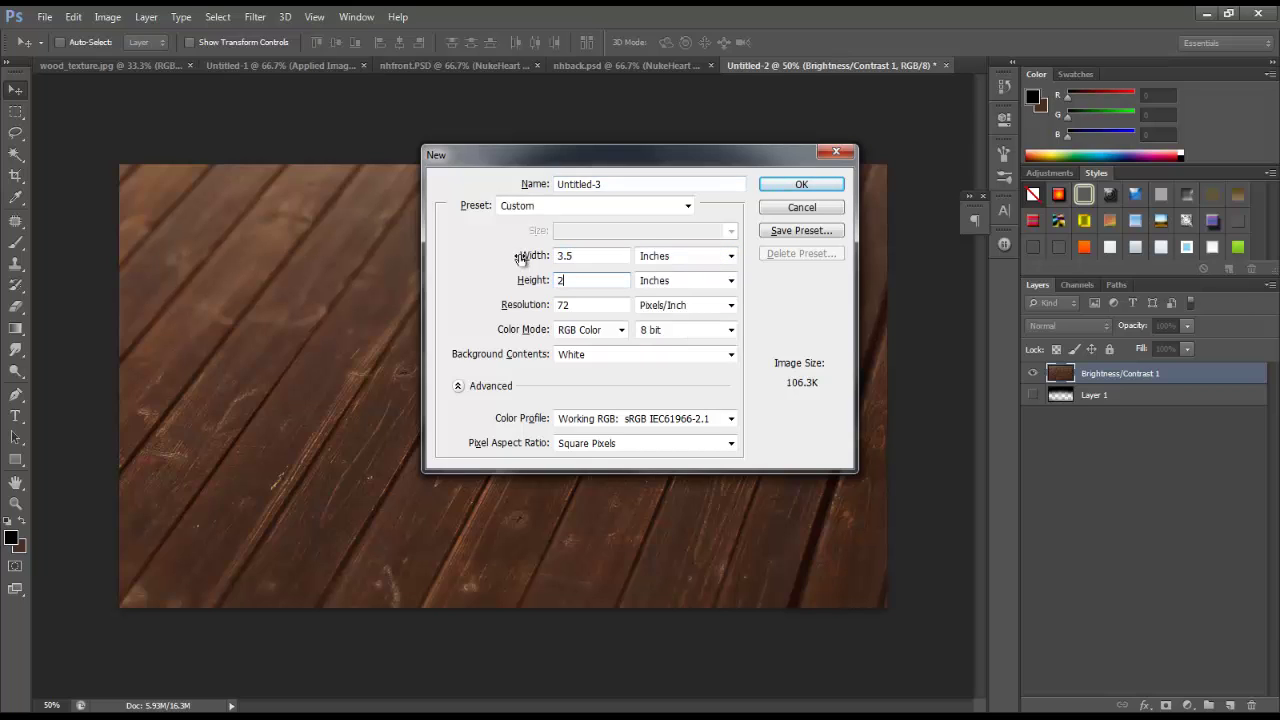
key(Tab)
text(300)
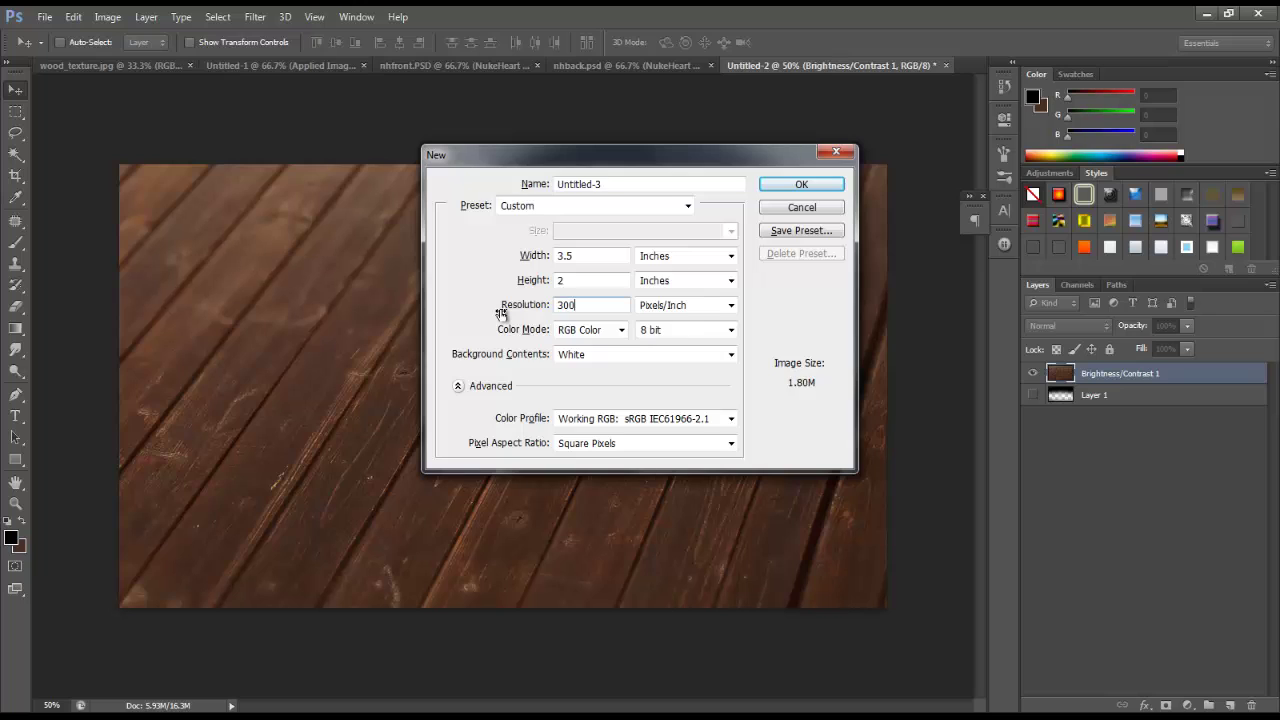
key(Return)
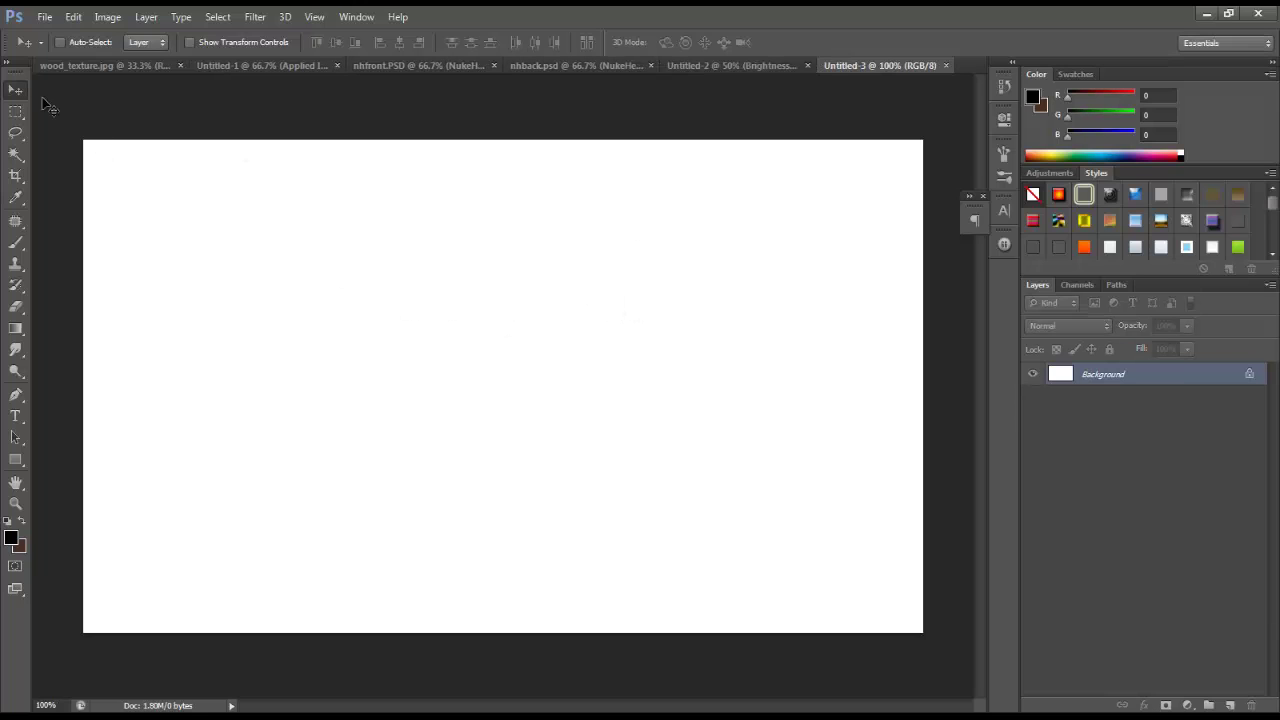
Step: Bring the blank white card into the Untitled-2 wood document as a new layer and convert it to a Smart Object
click(262, 66)
click(452, 66)
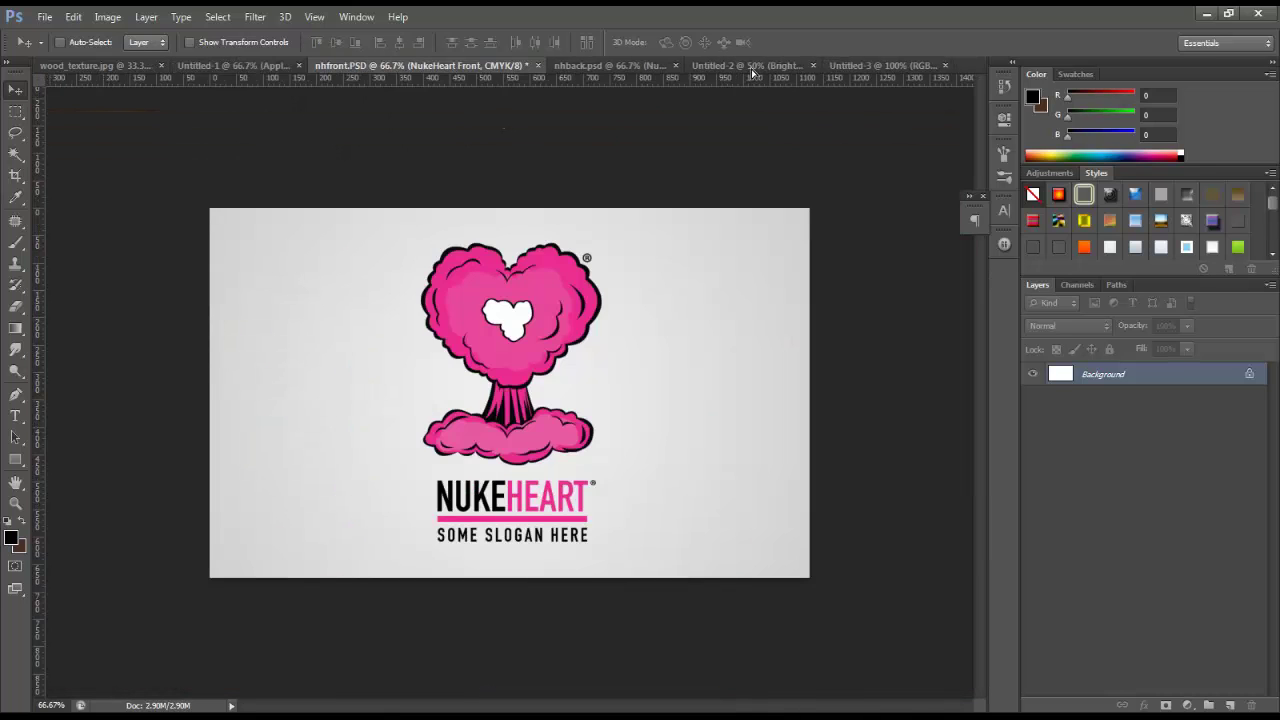
click(752, 66)
drag(617, 323, 549, 354)
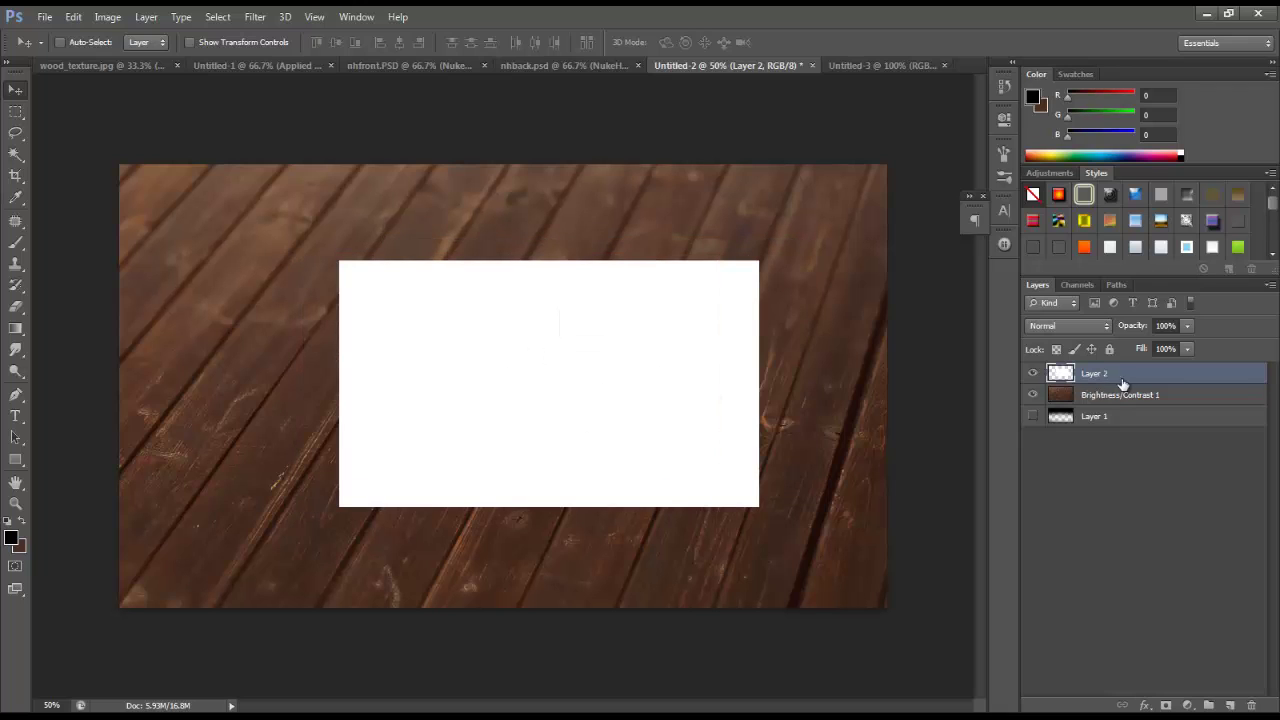
right_click(1152, 375)
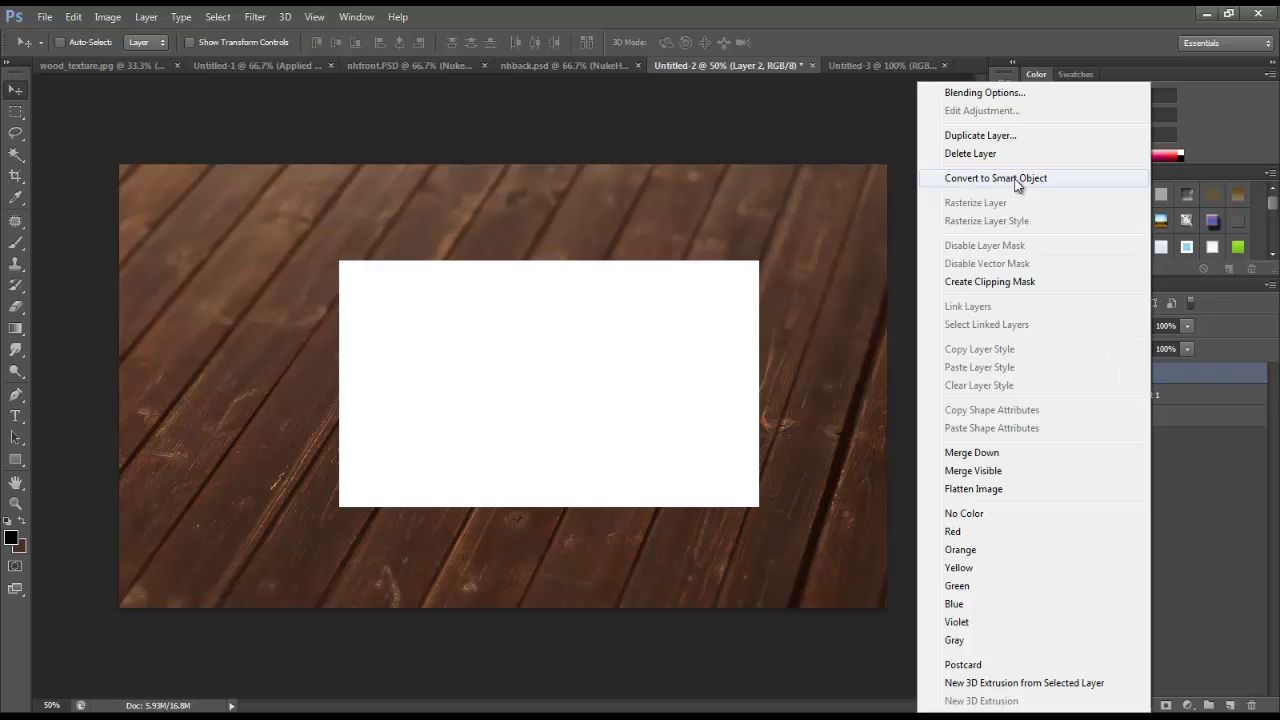
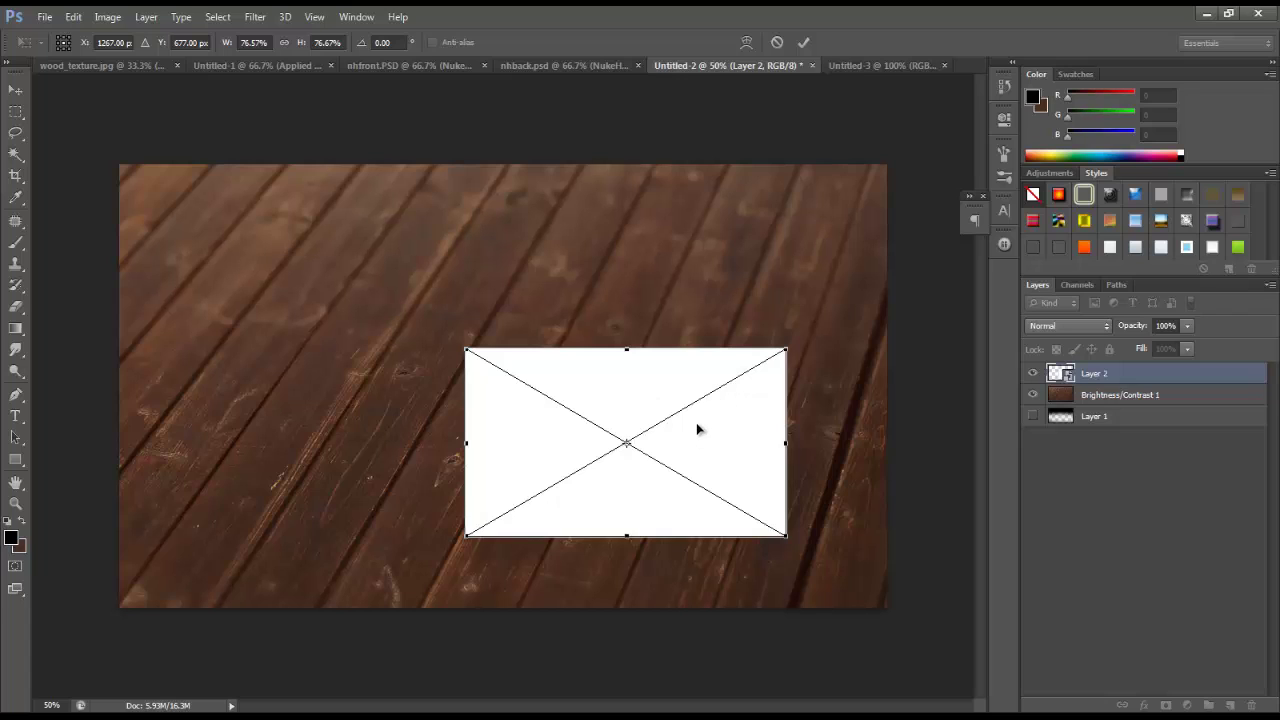
Step: Scale the white card to about 73% and position it over the lower right part of the wood
drag(698, 430, 689, 429)
drag(777, 347, 763, 357)
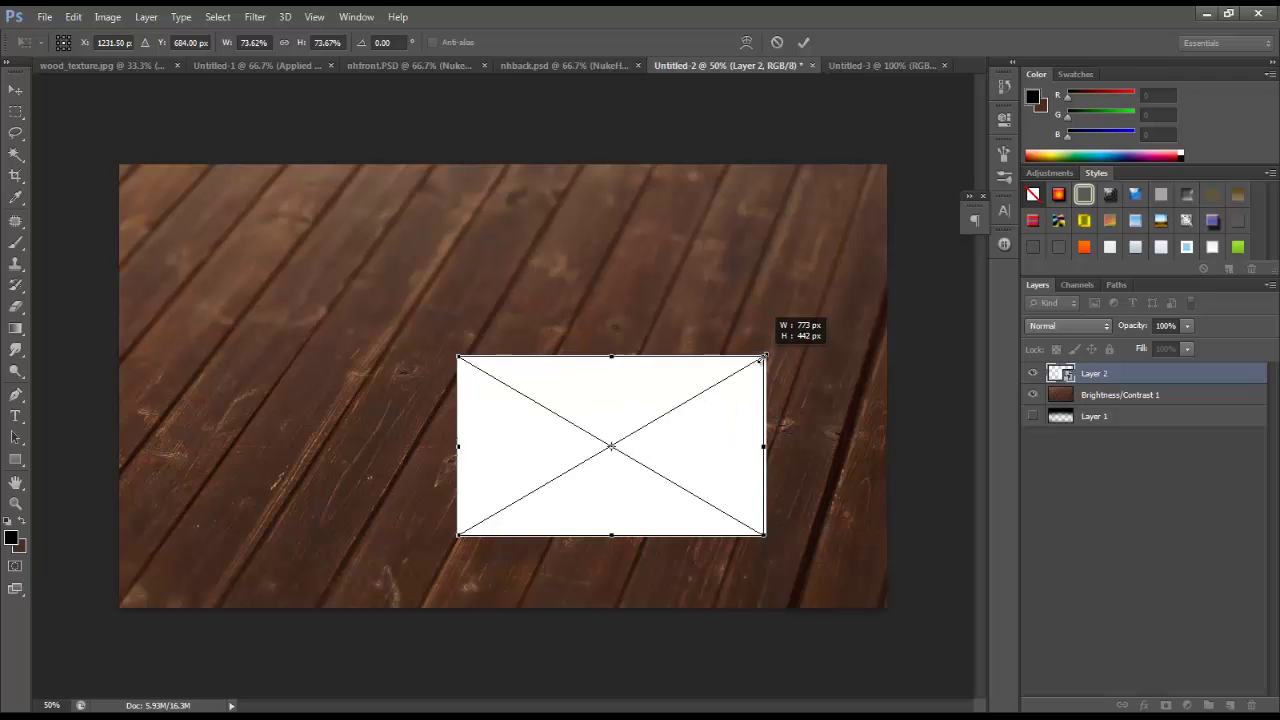
drag(677, 403, 694, 403)
Step: Distort the card's corners to match the wood's perspective and rotate the card to about -9.8°
right_click(674, 401)
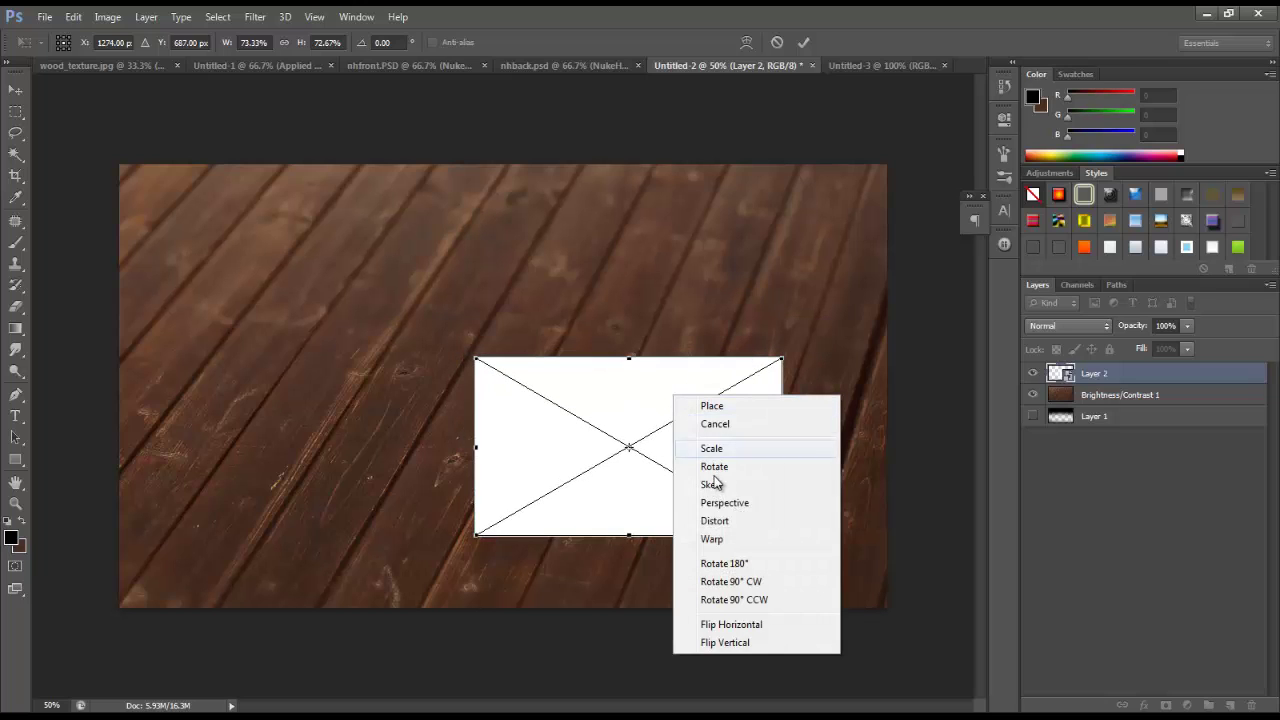
click(727, 520)
drag(776, 366, 754, 366)
drag(476, 360, 475, 377)
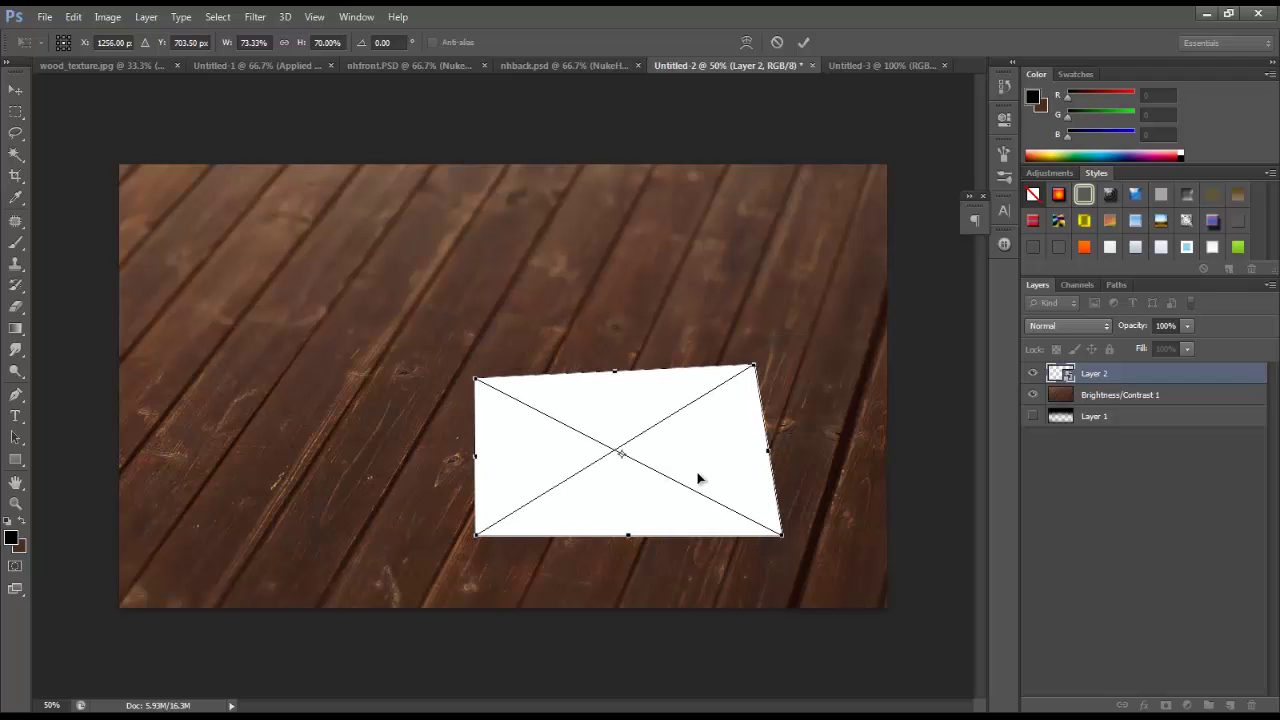
drag(697, 480, 710, 470)
drag(797, 522, 810, 508)
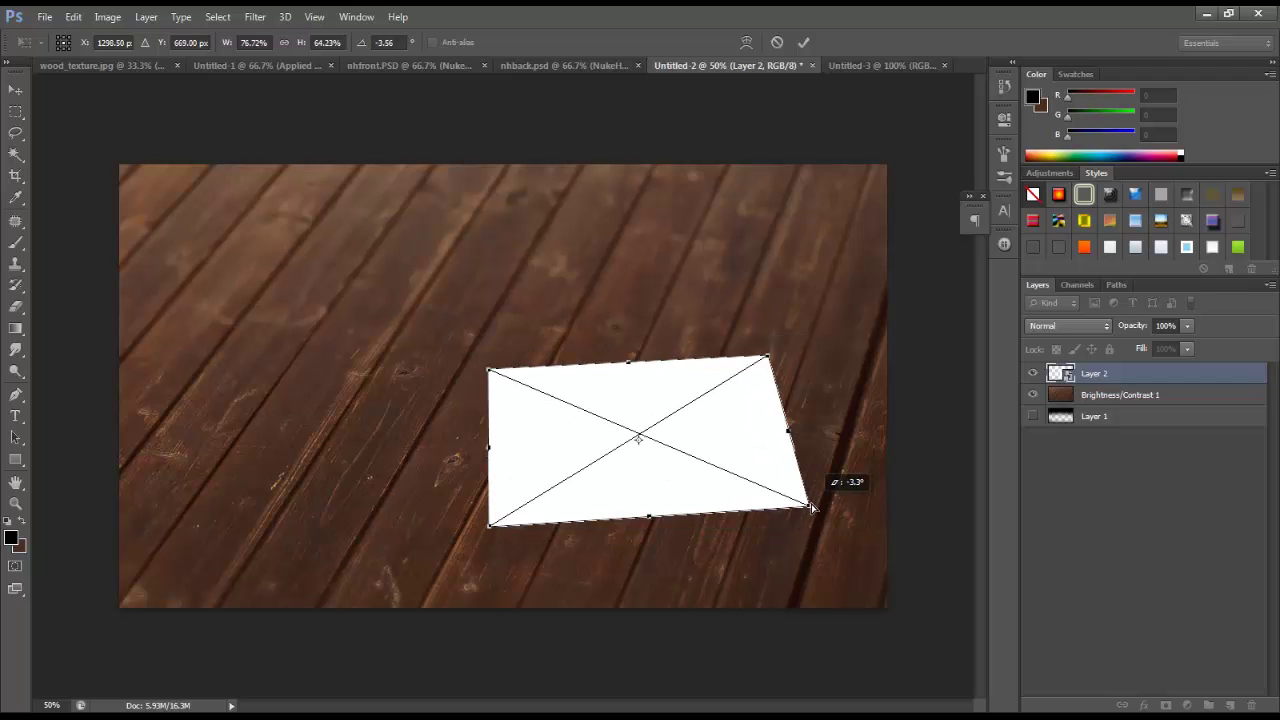
drag(511, 483, 503, 484)
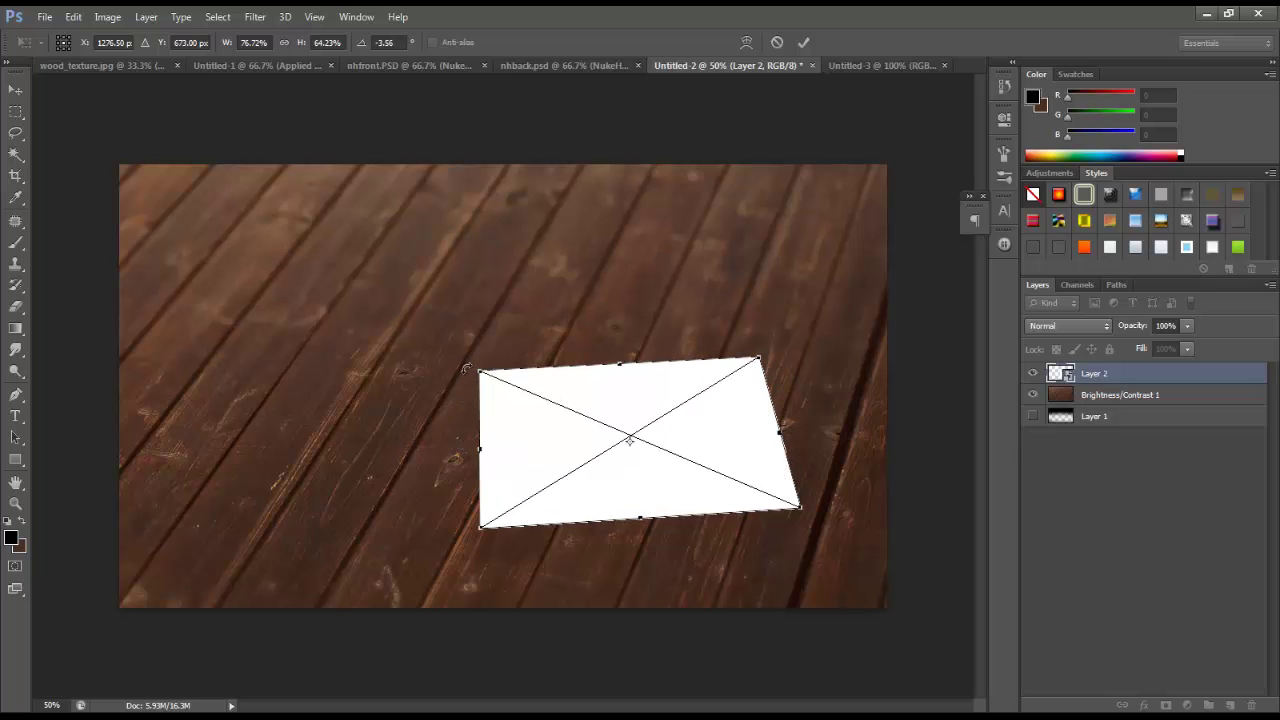
drag(465, 368, 443, 400)
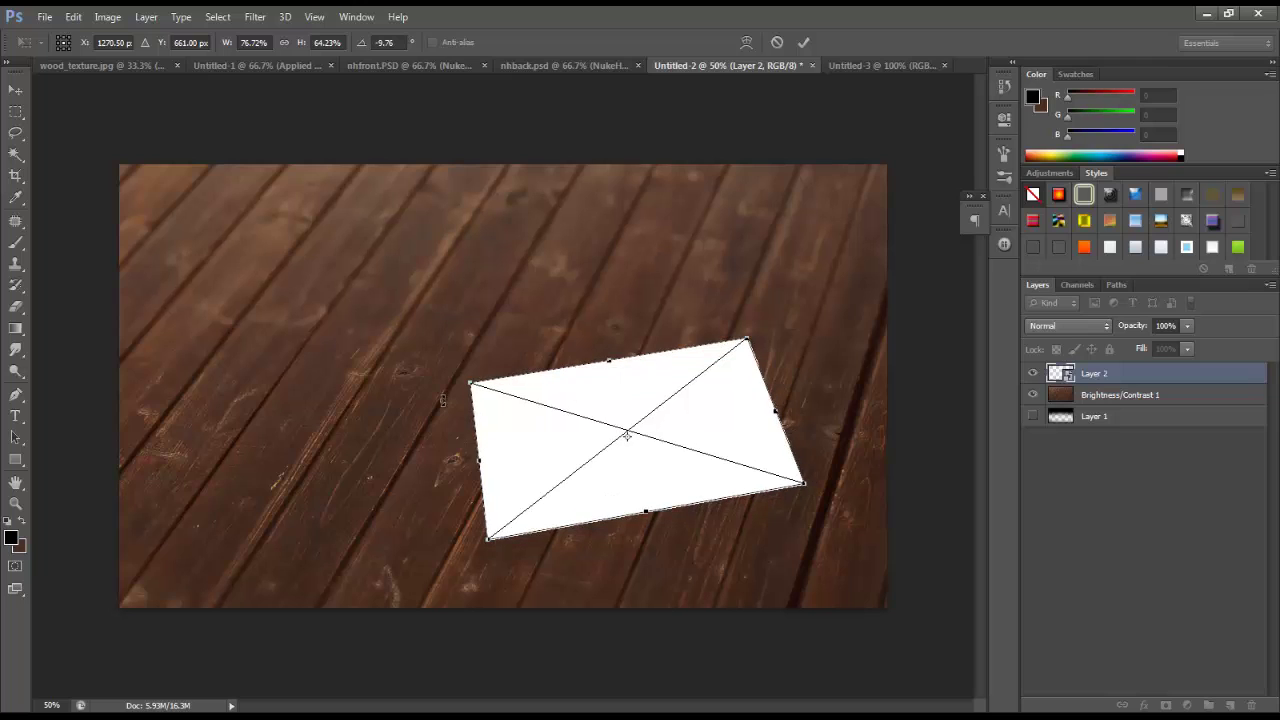
key(Return)
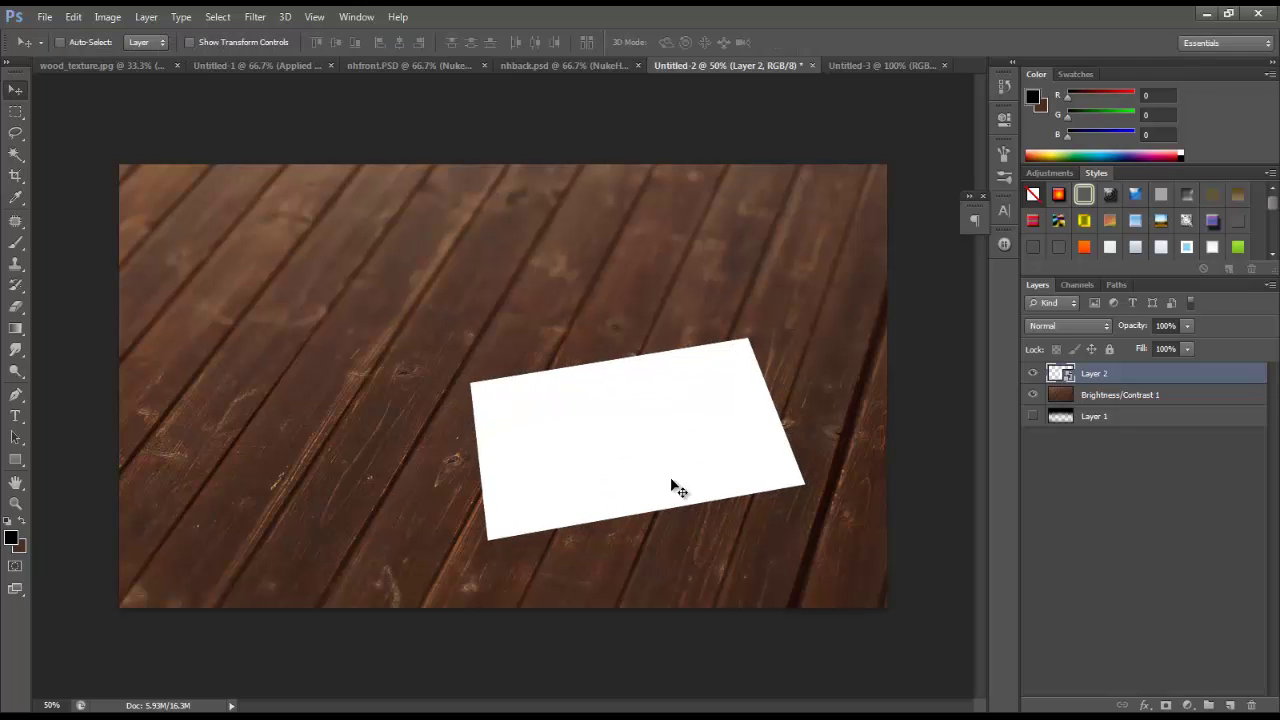
Step: Distort the card's far right corner inward and downward, reposition the card, and fine-tune its rotation
drag(652, 449, 670, 459)
key(ctrl+t)
right_click(693, 420)
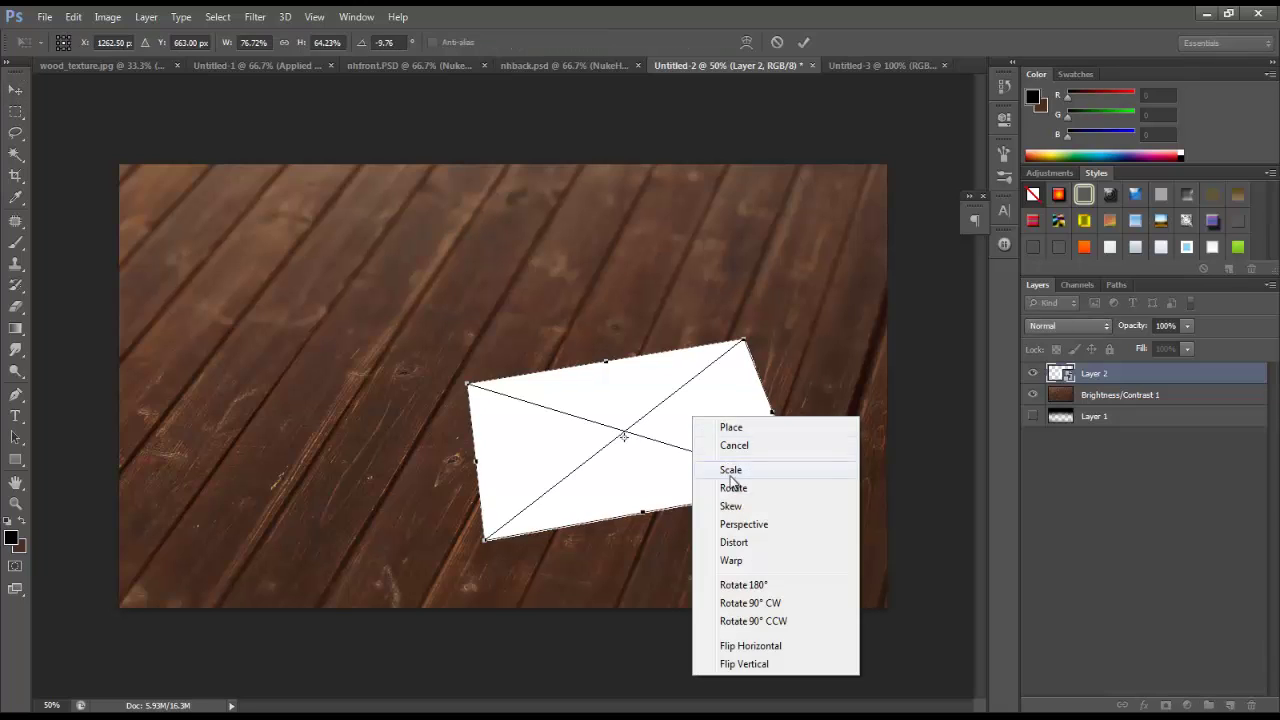
click(735, 534)
drag(738, 353, 669, 367)
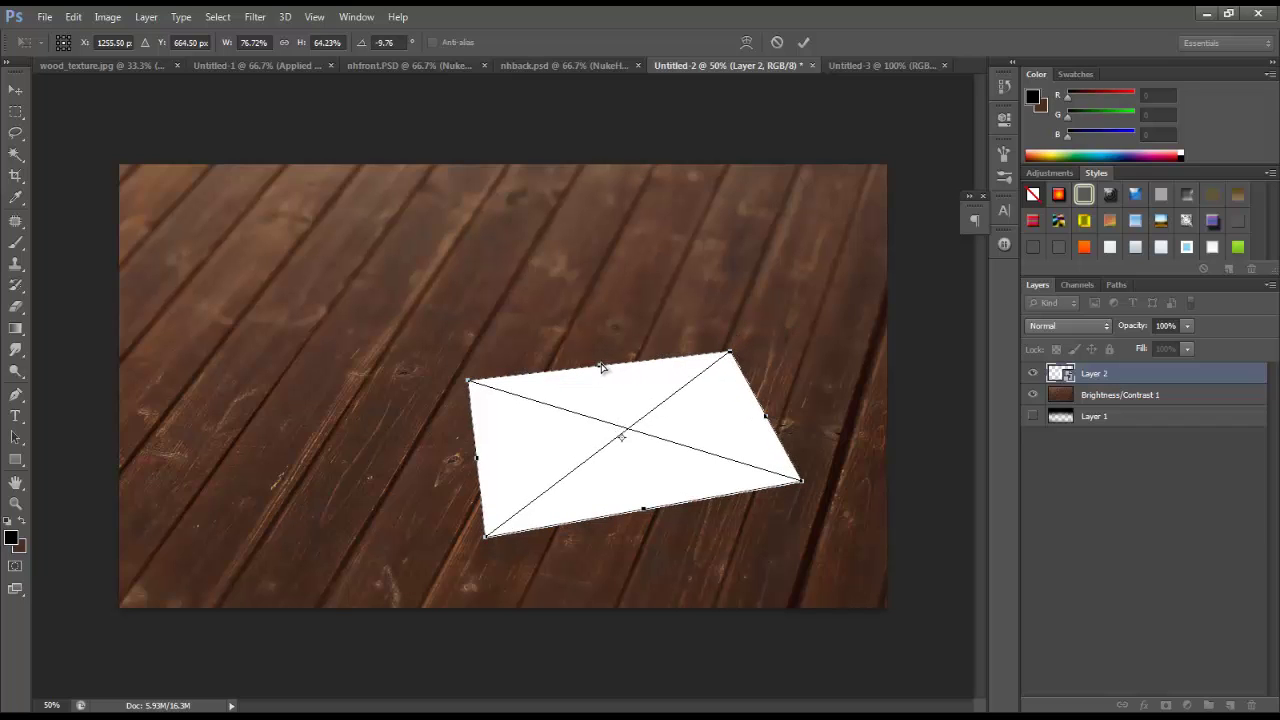
key(Return)
drag(614, 432, 639, 441)
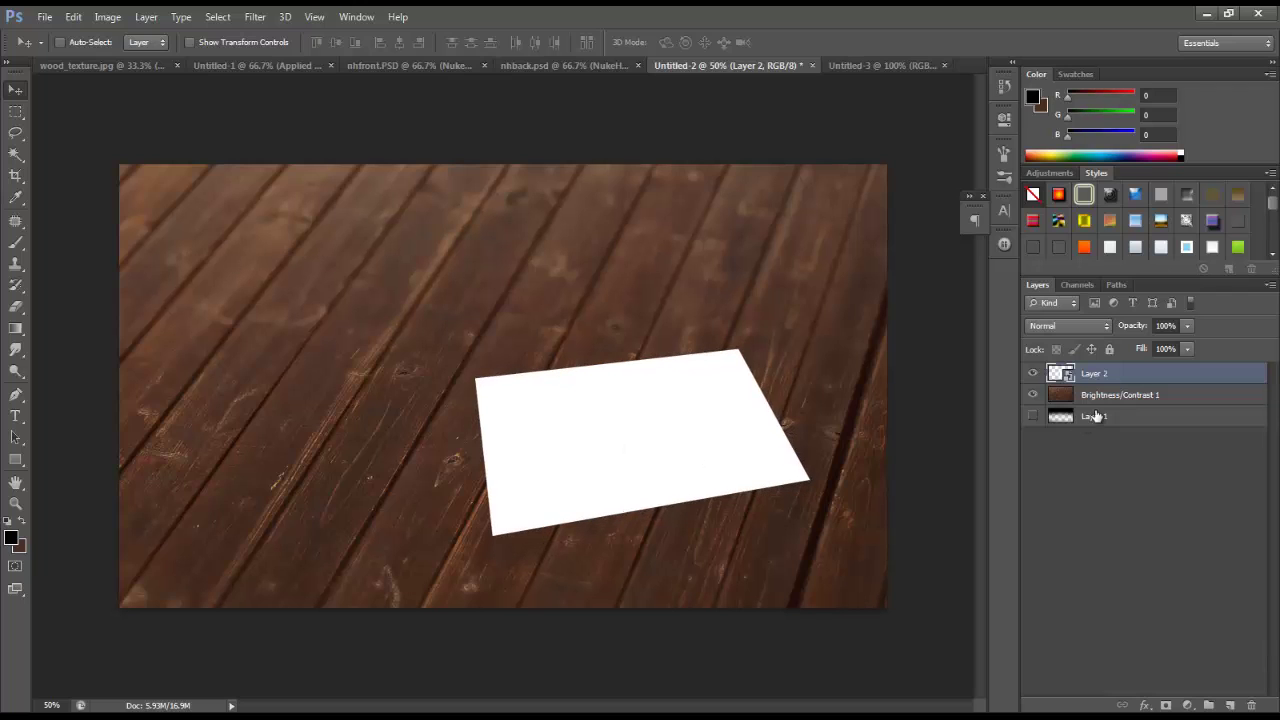
key(ctrl+t)
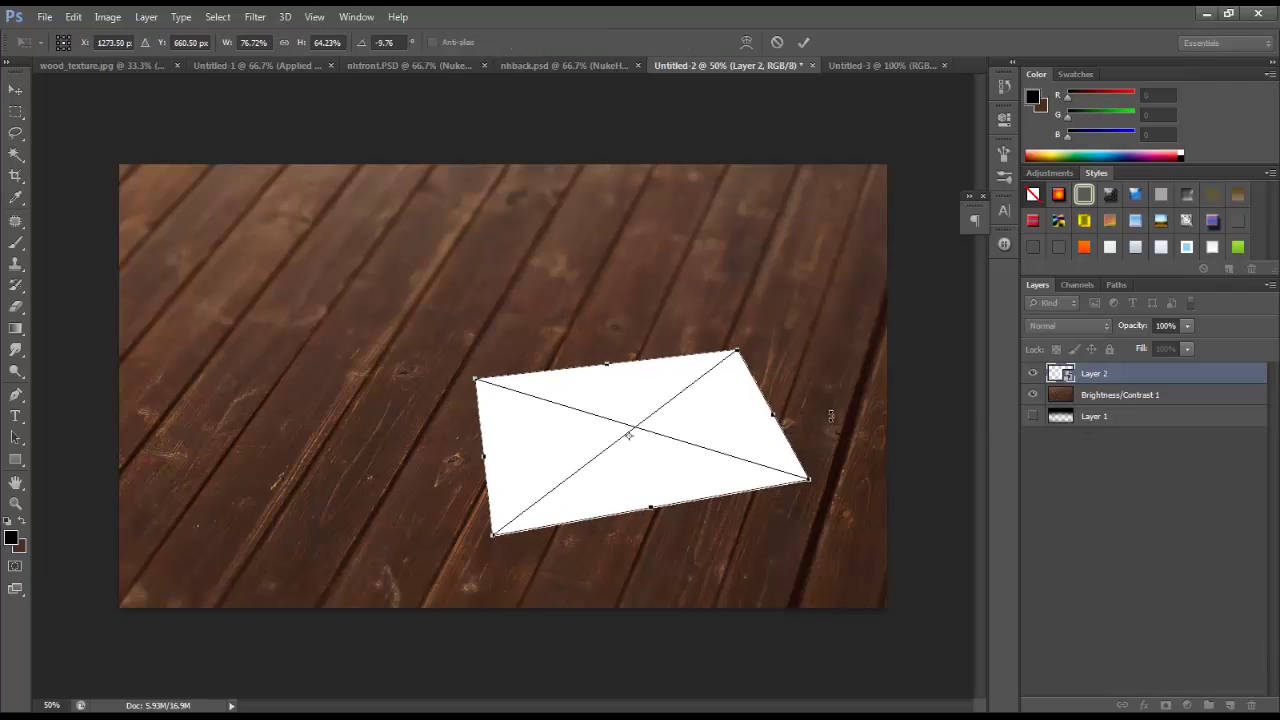
key(Return)
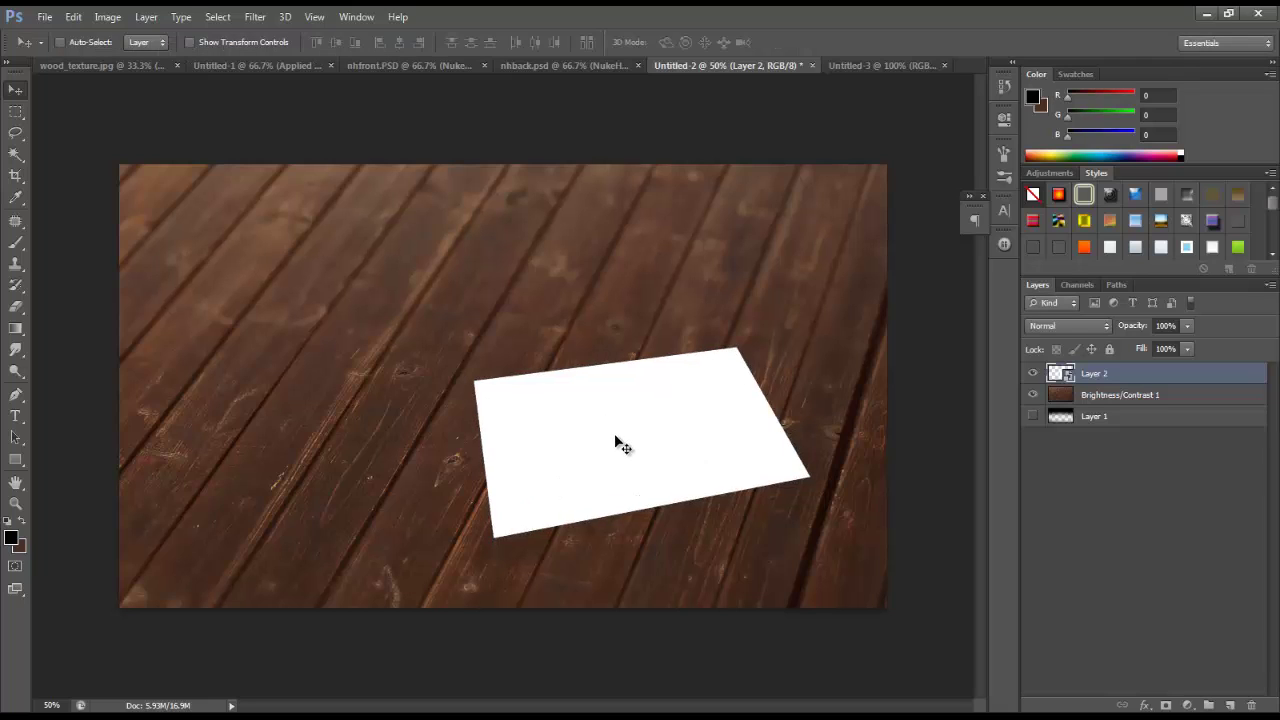
Step: Rename the card's smart object layer as Back Card
double_click(1094, 374)
text(Back Card)
key(Return)
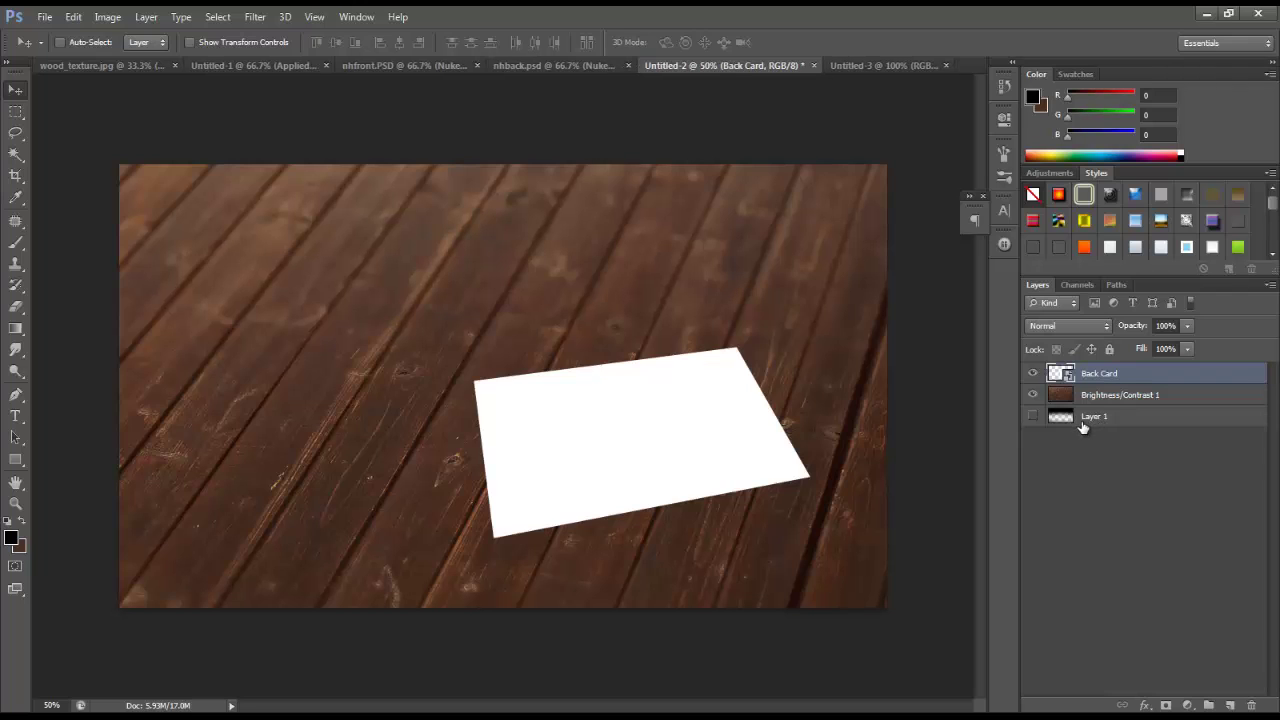
Step: Open the contents of the Back Card smart object to view the blank card, and close them again
double_click(1060, 374)
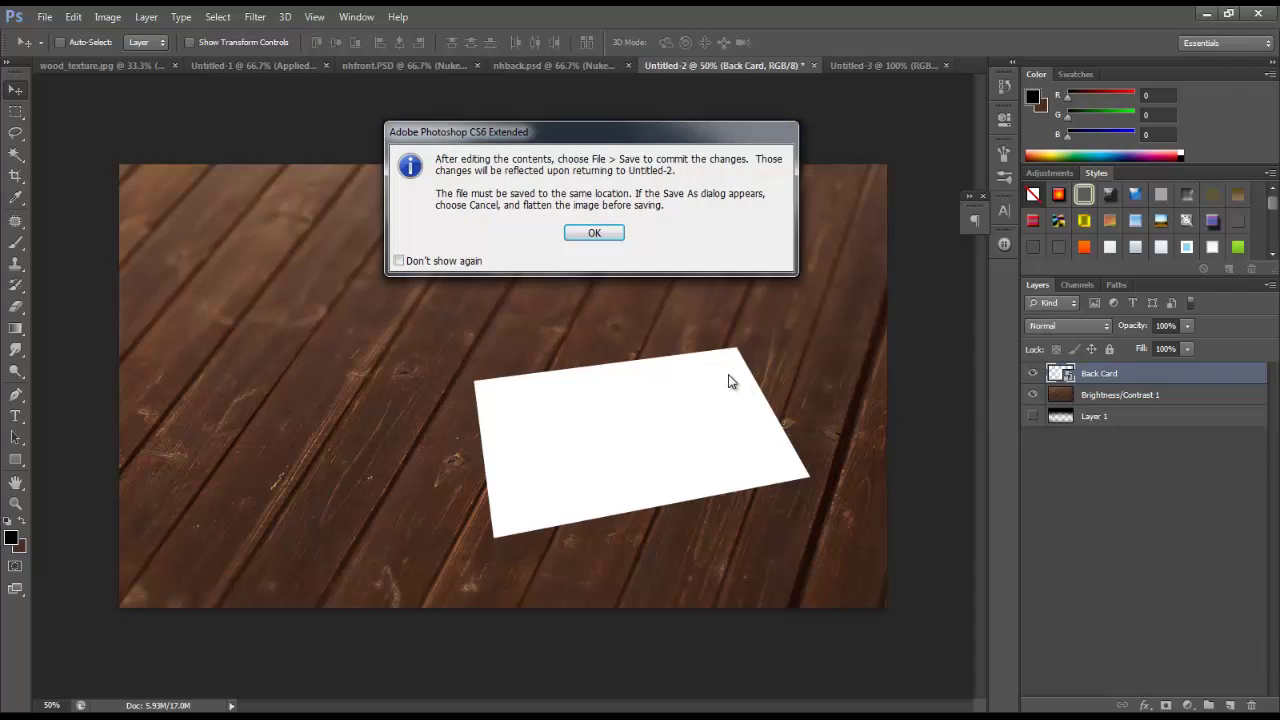
click(610, 234)
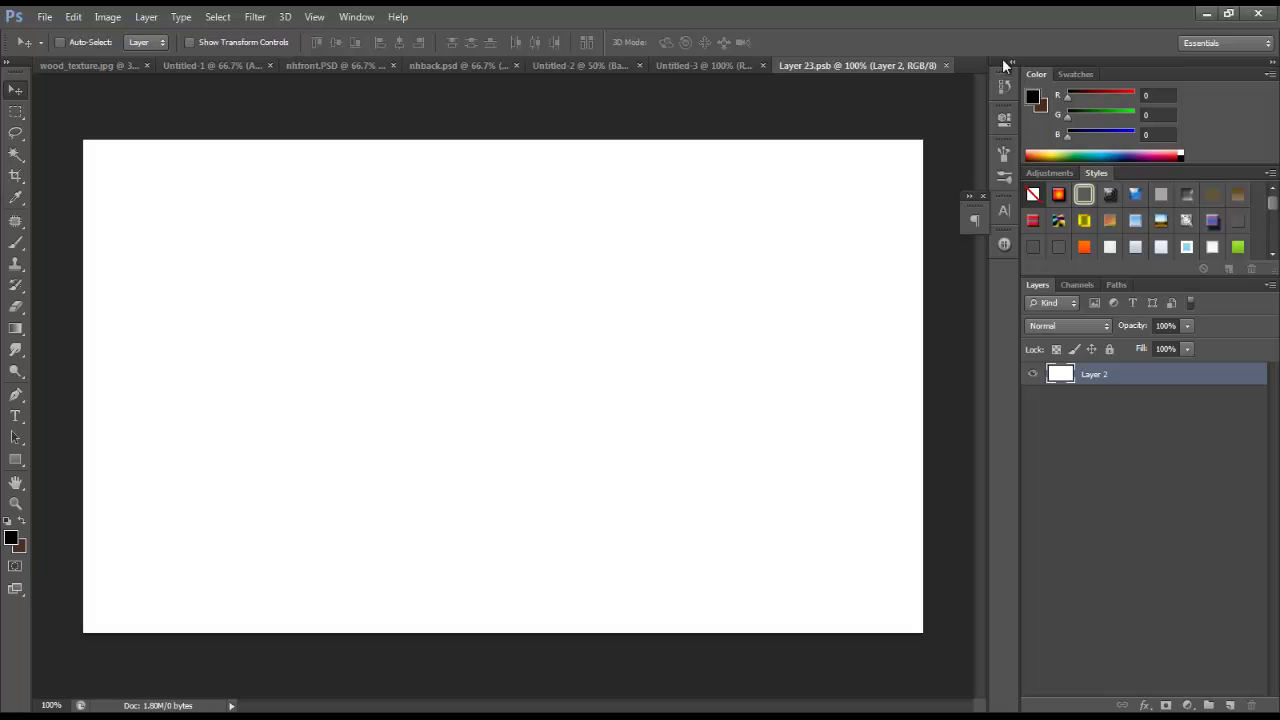
click(945, 66)
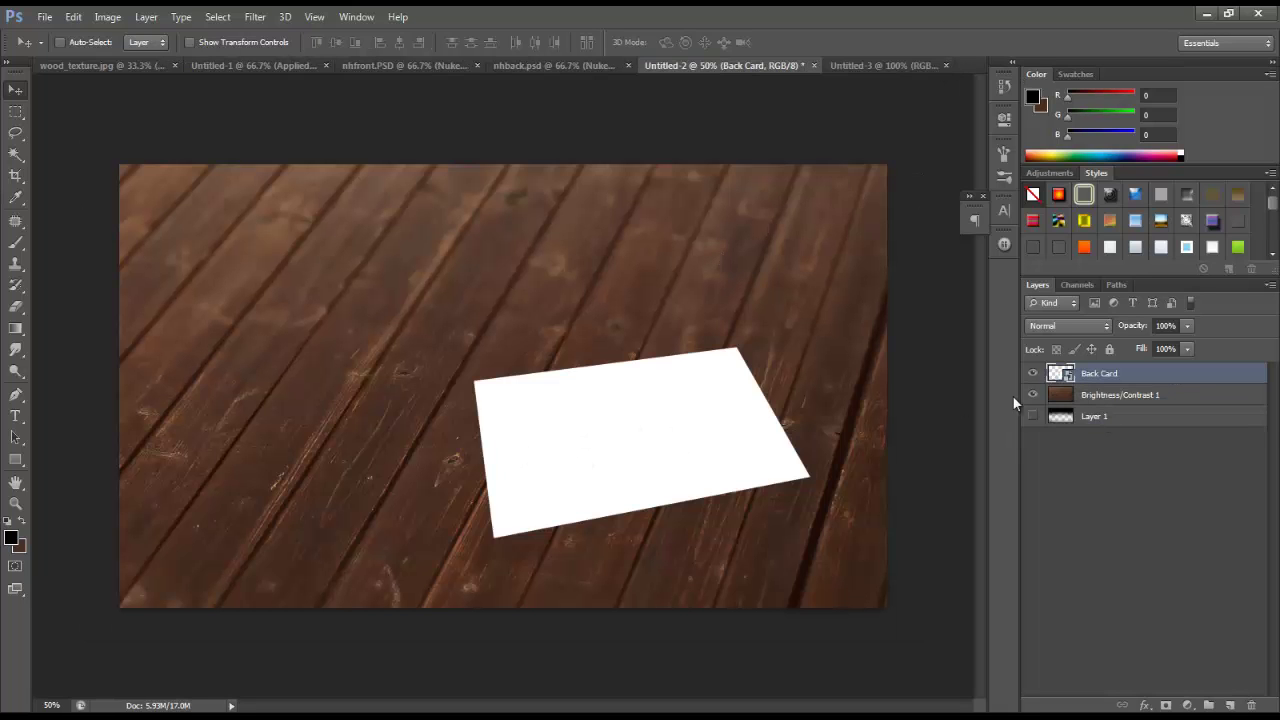
Step: Paint a large soft black spot in the Back Card's contents, save it back to the mockup, and undo the update
double_click(1060, 373)
click(591, 234)
key(b)
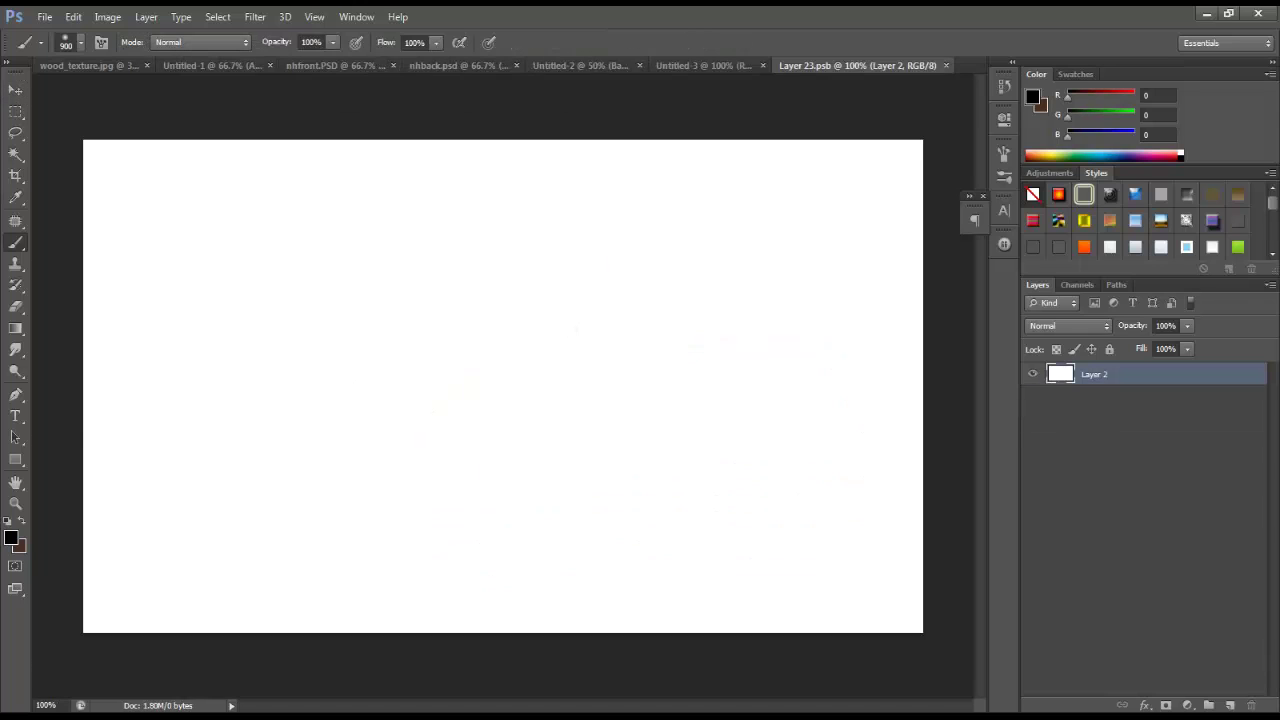
click(503, 386)
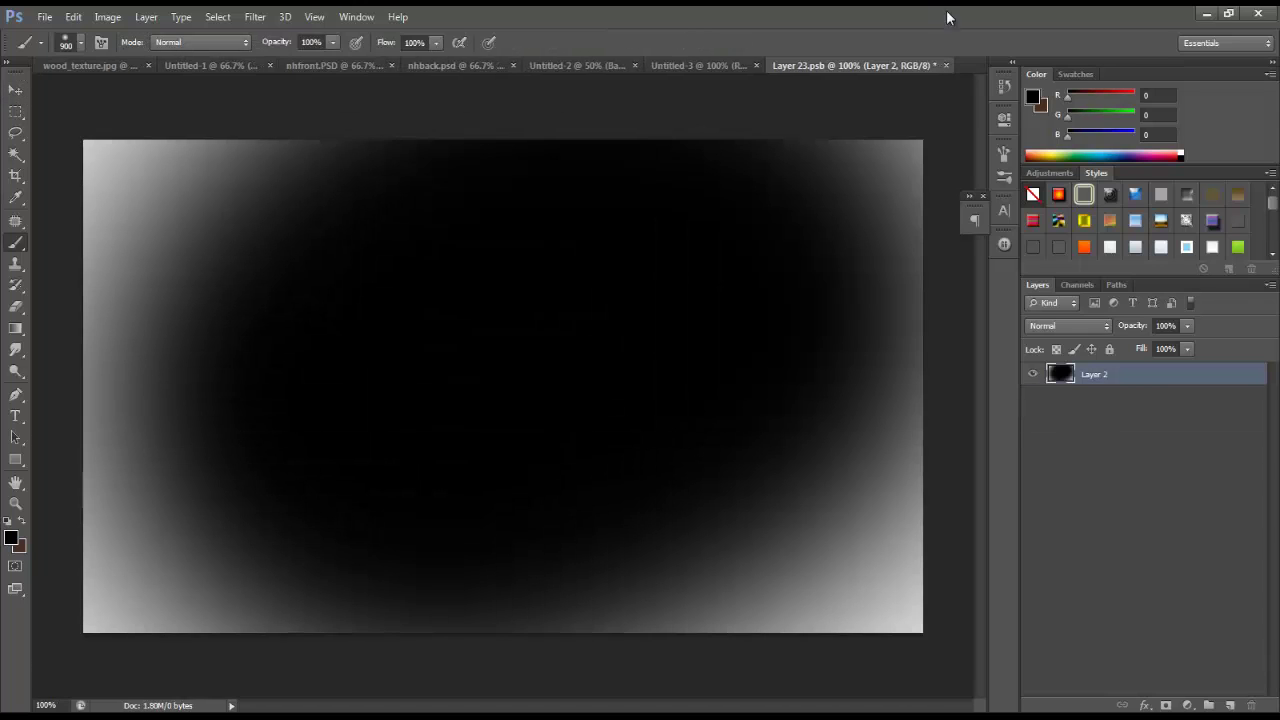
click(946, 65)
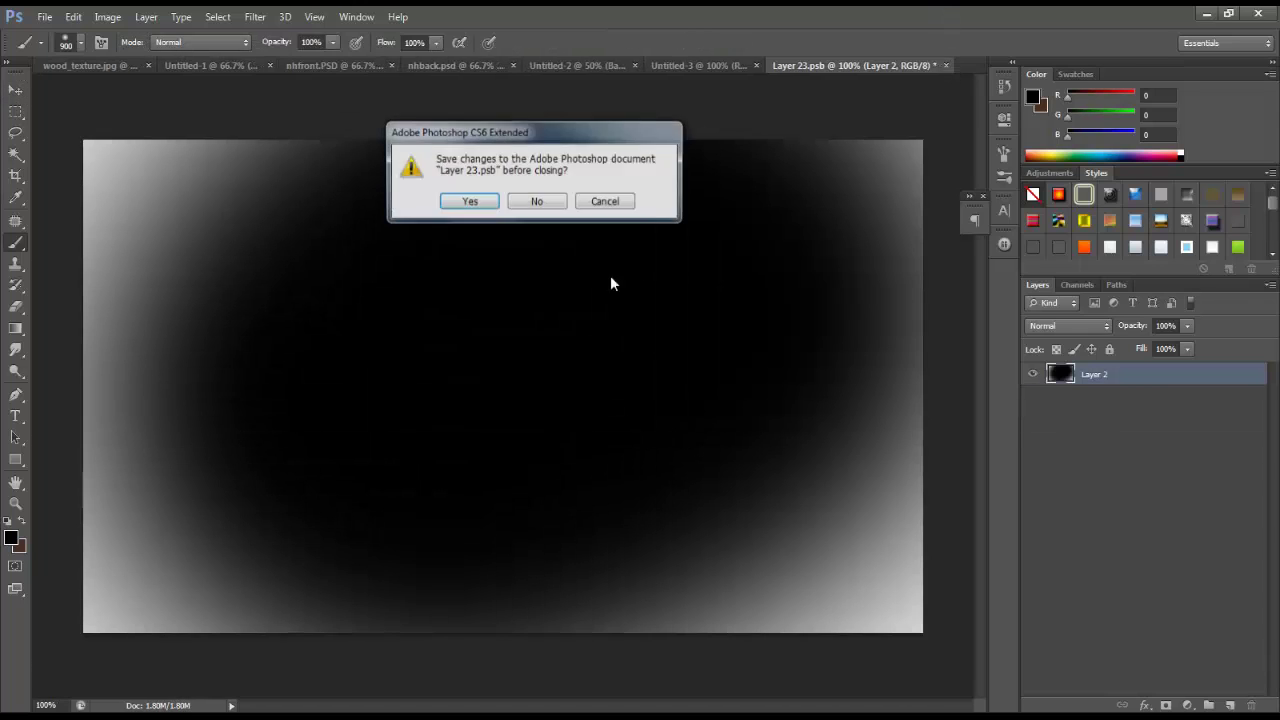
click(469, 200)
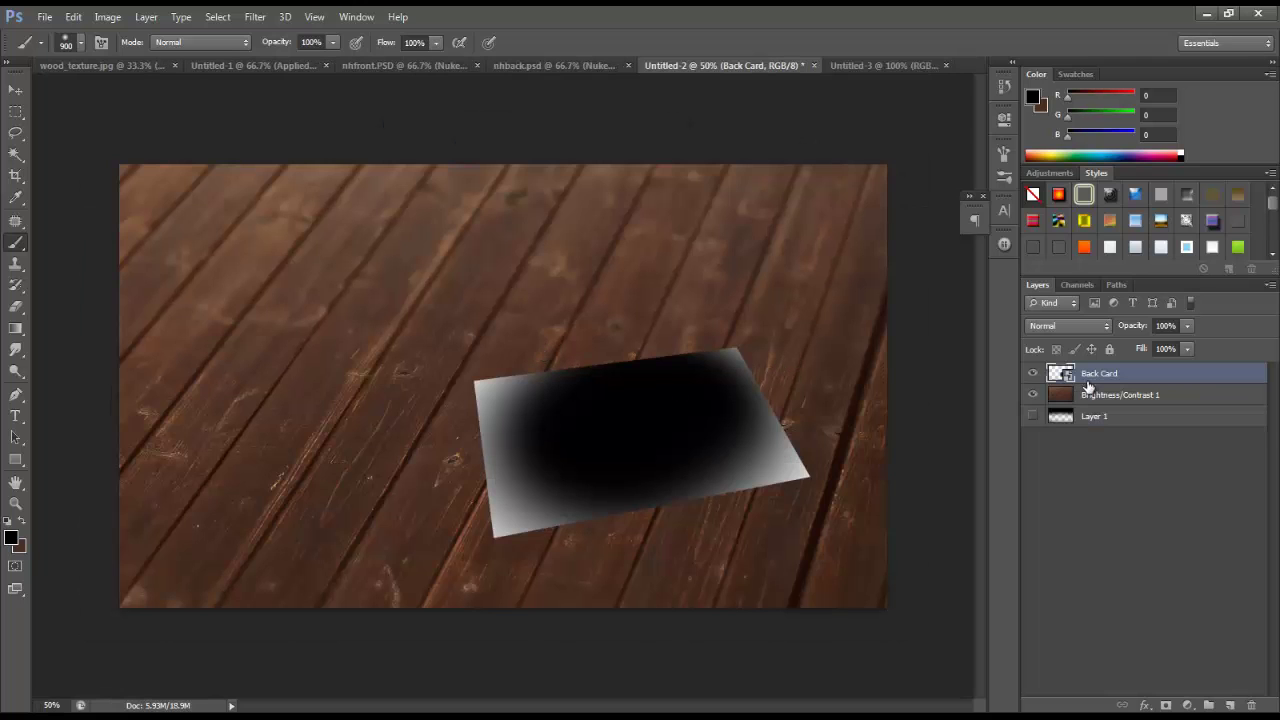
key(ctrl+z)
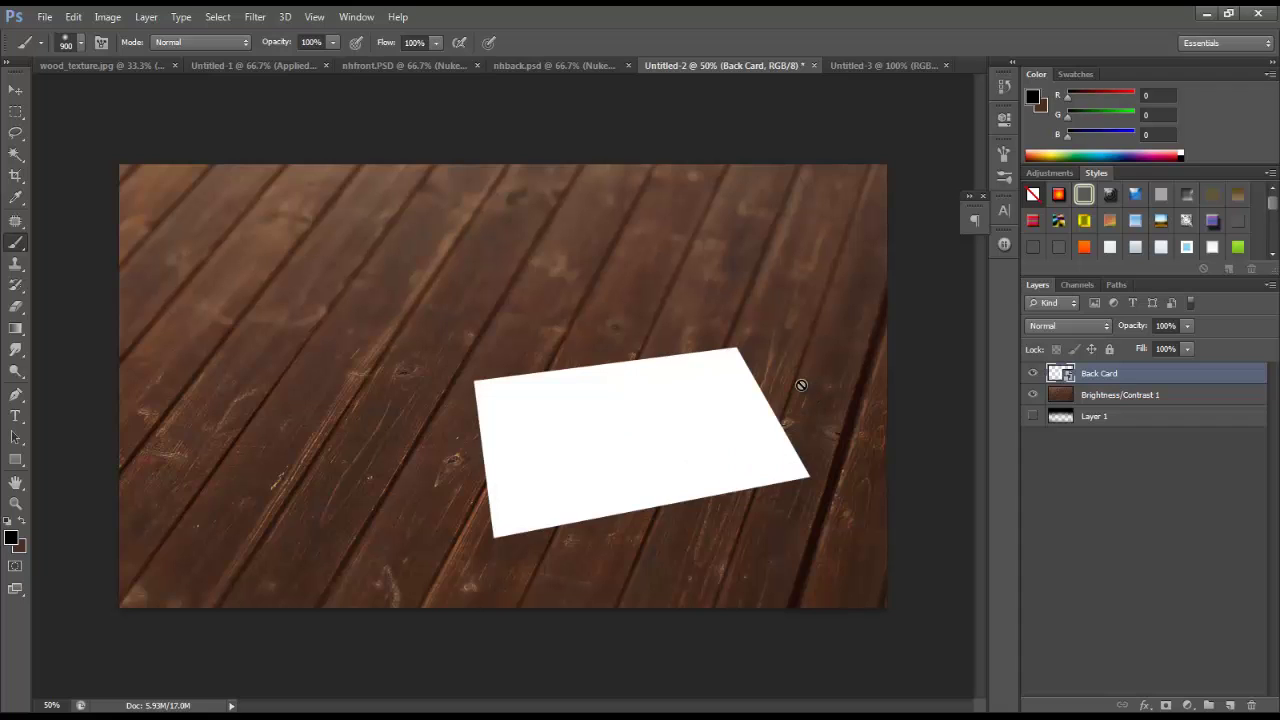
Step: Add a drop shadow to the Back Card with angle 142°, distance 11 px and size 6 px
key(v)
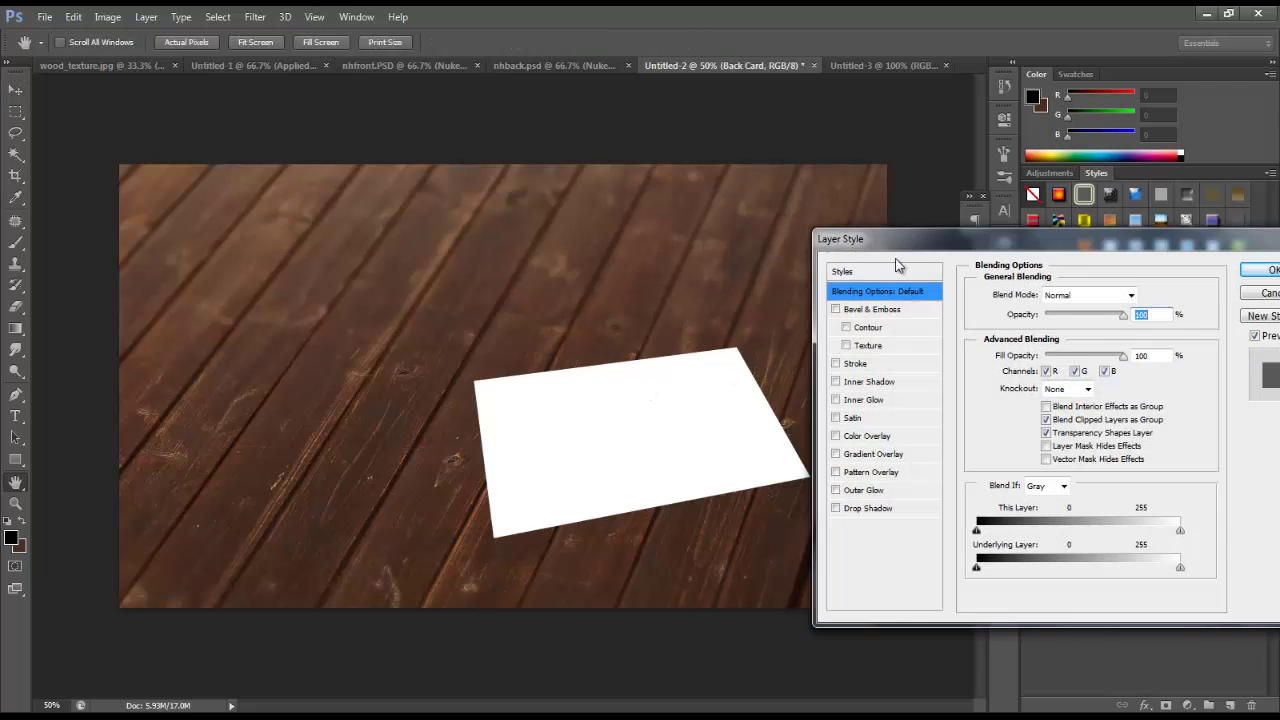
click(841, 494)
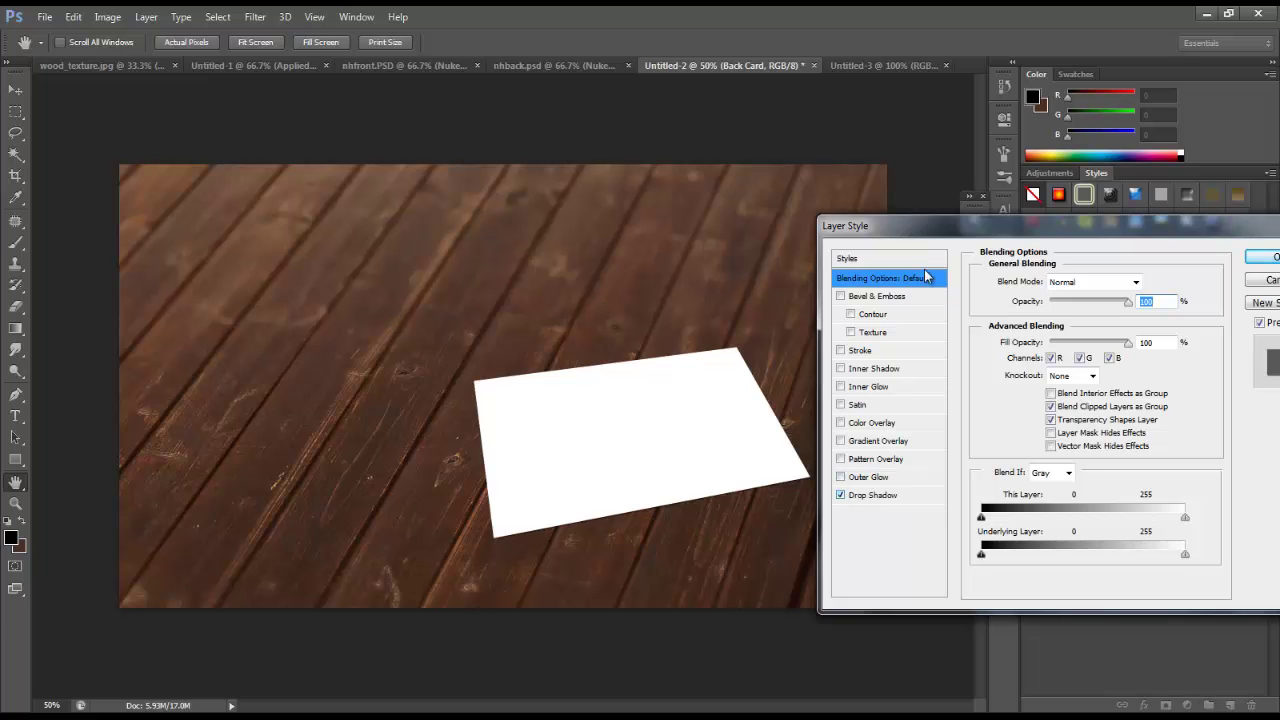
click(872, 495)
drag(1035, 320, 1033, 316)
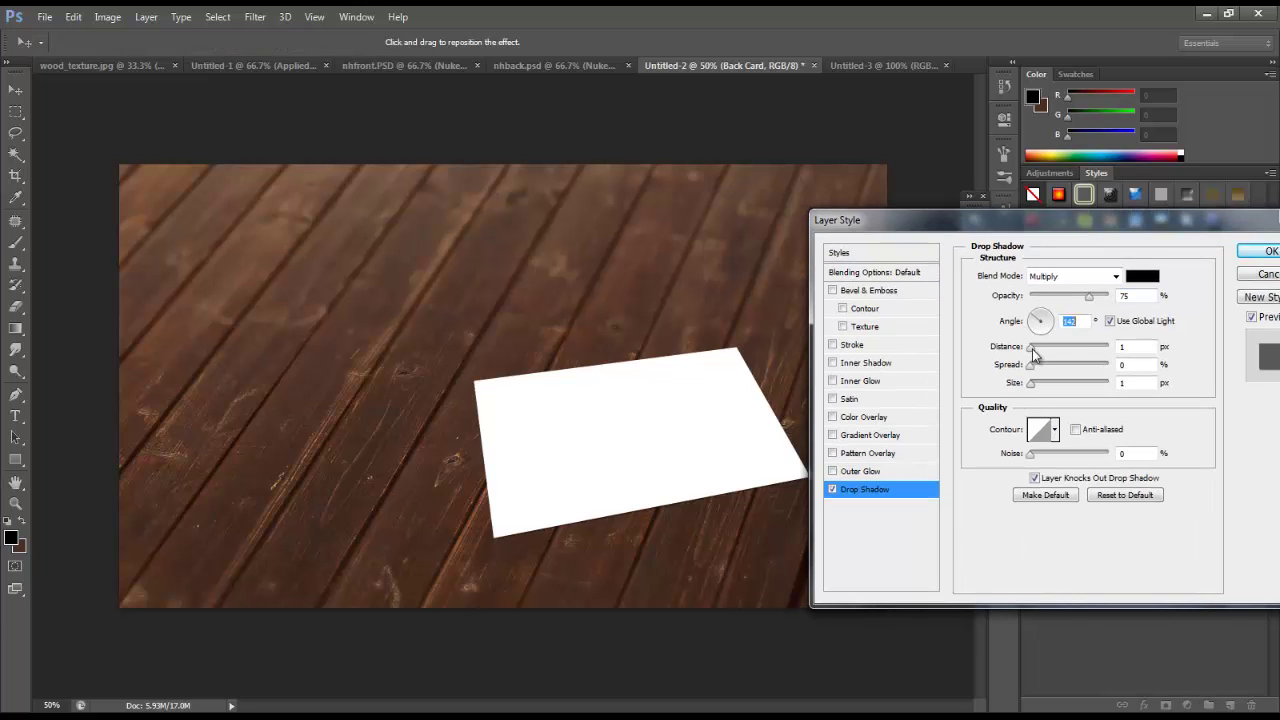
click(1035, 350)
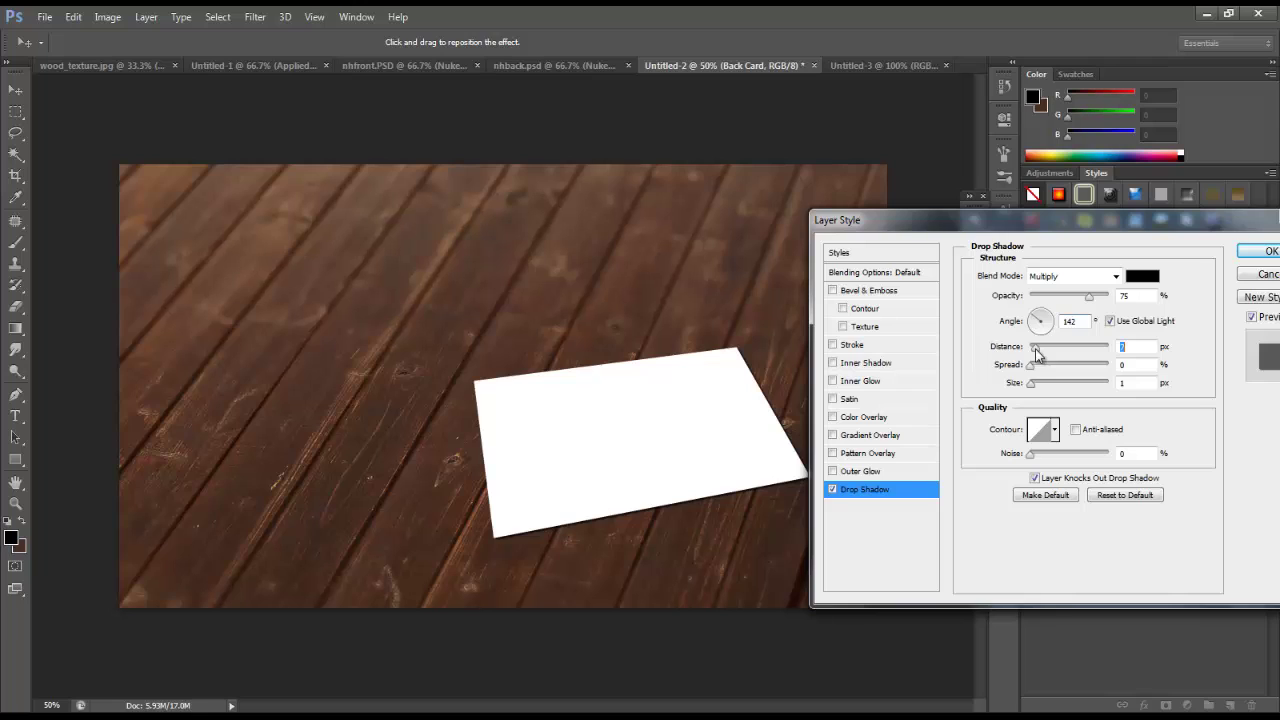
drag(1060, 368, 1064, 368)
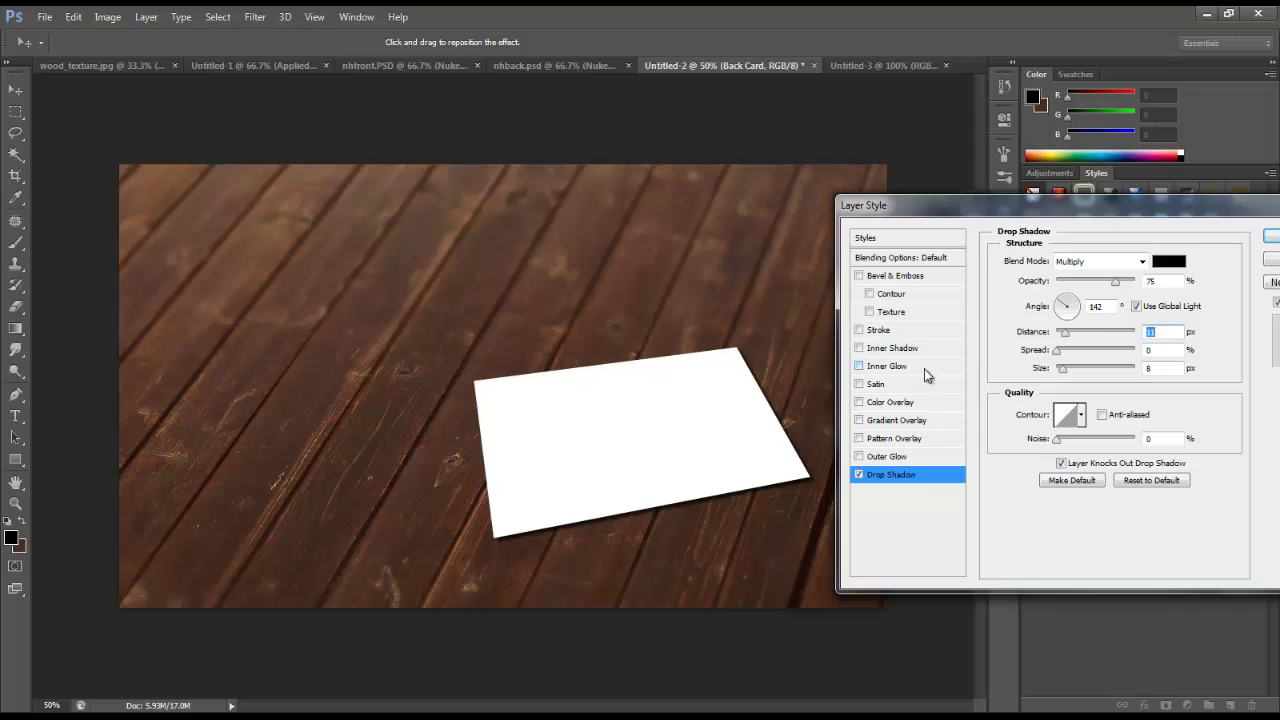
Step: Add a linear gradient overlay to the card at a 9° angle, using the black-to-transparent preset
click(859, 421)
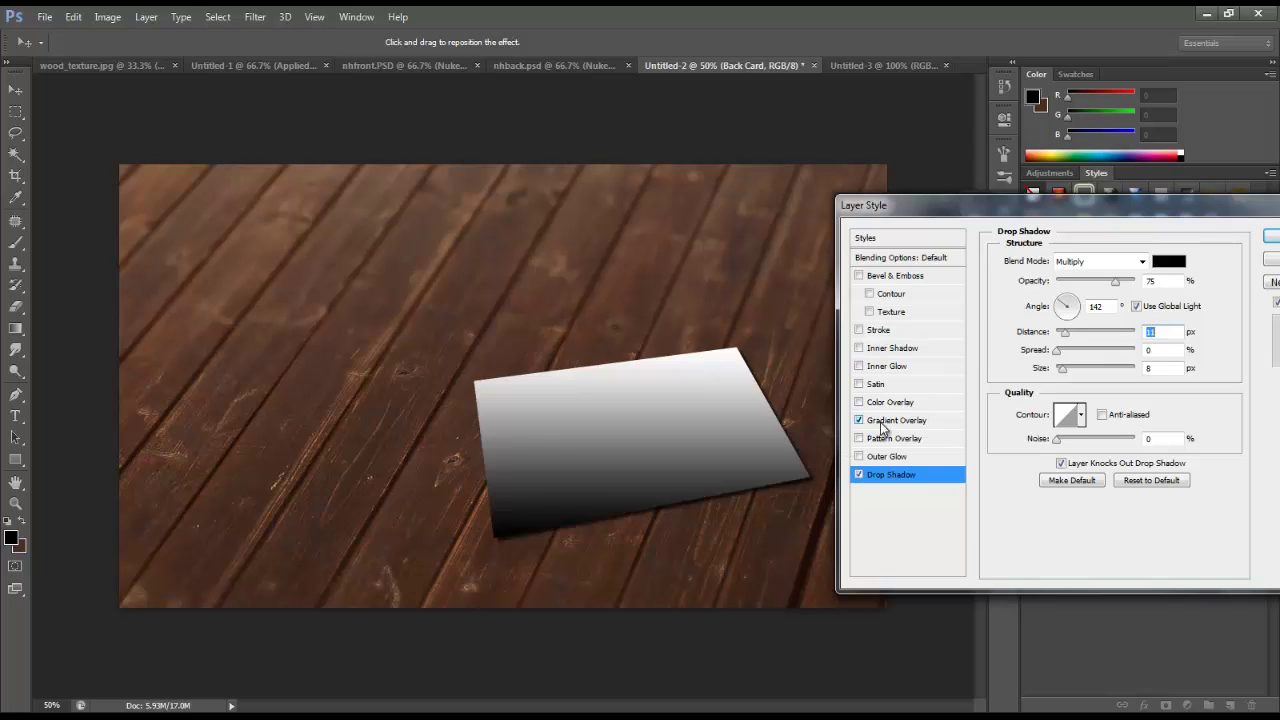
click(888, 421)
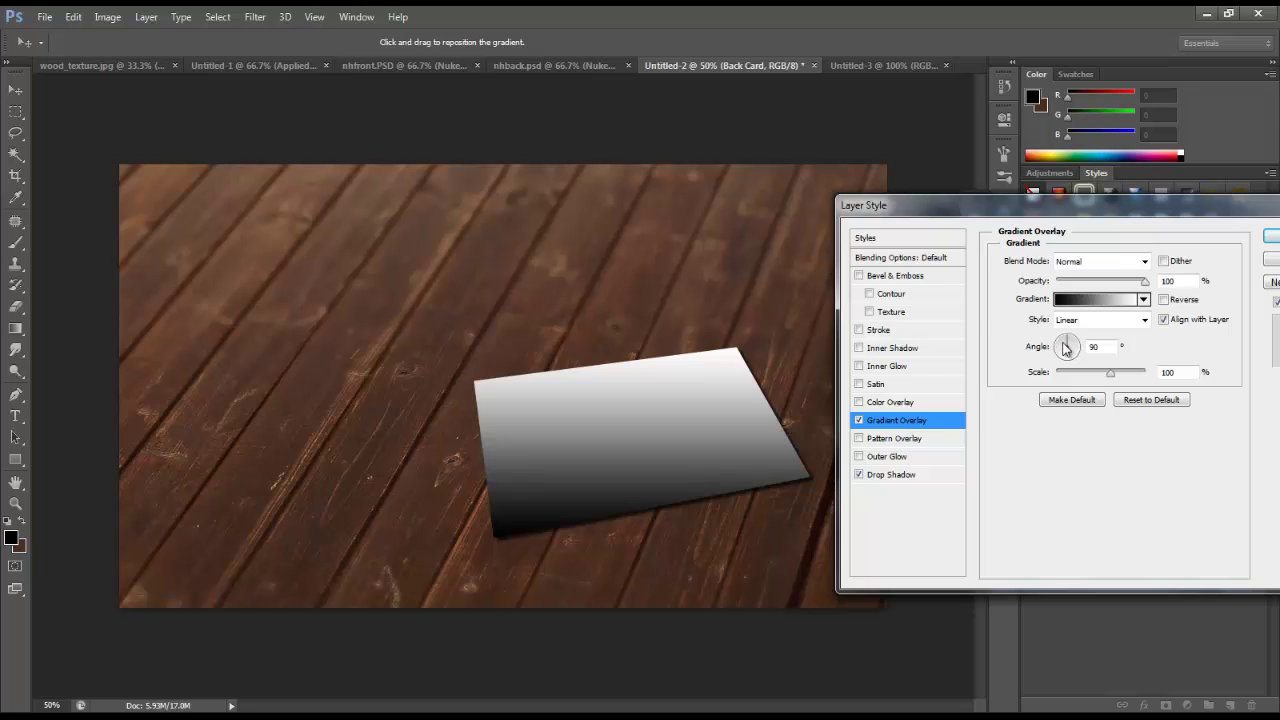
double_click(1104, 347)
text(0)
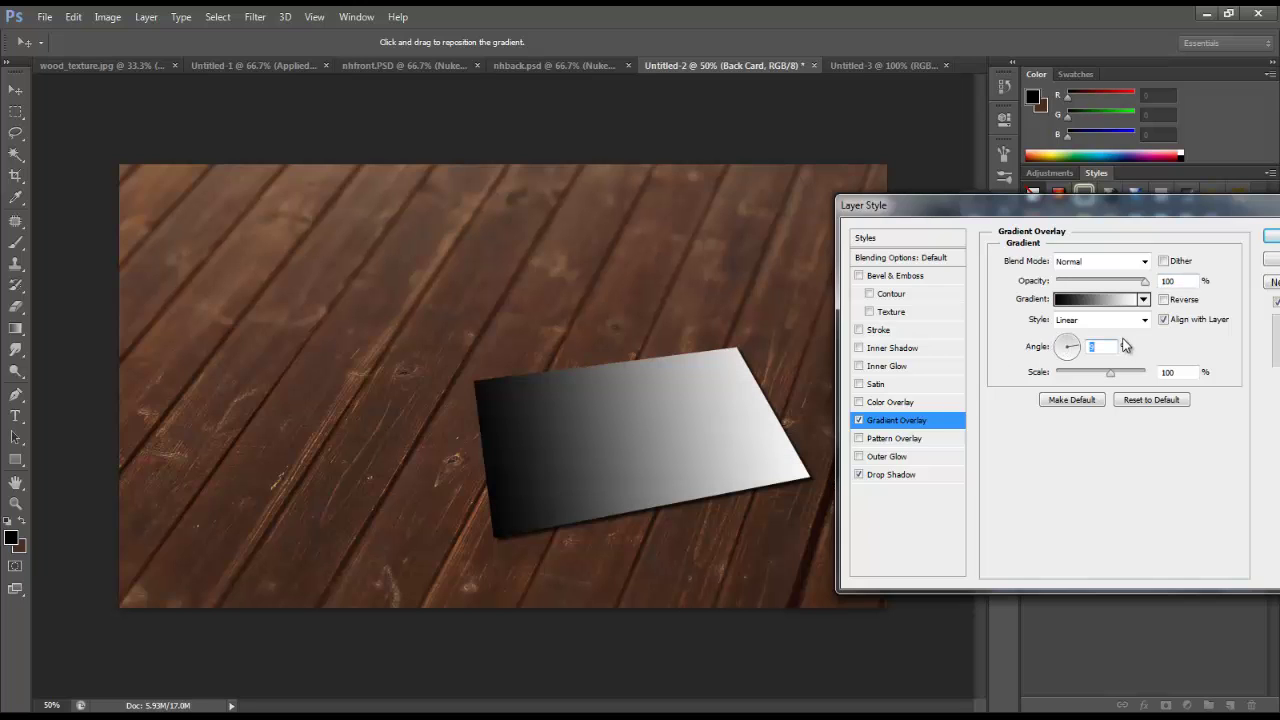
click(1104, 303)
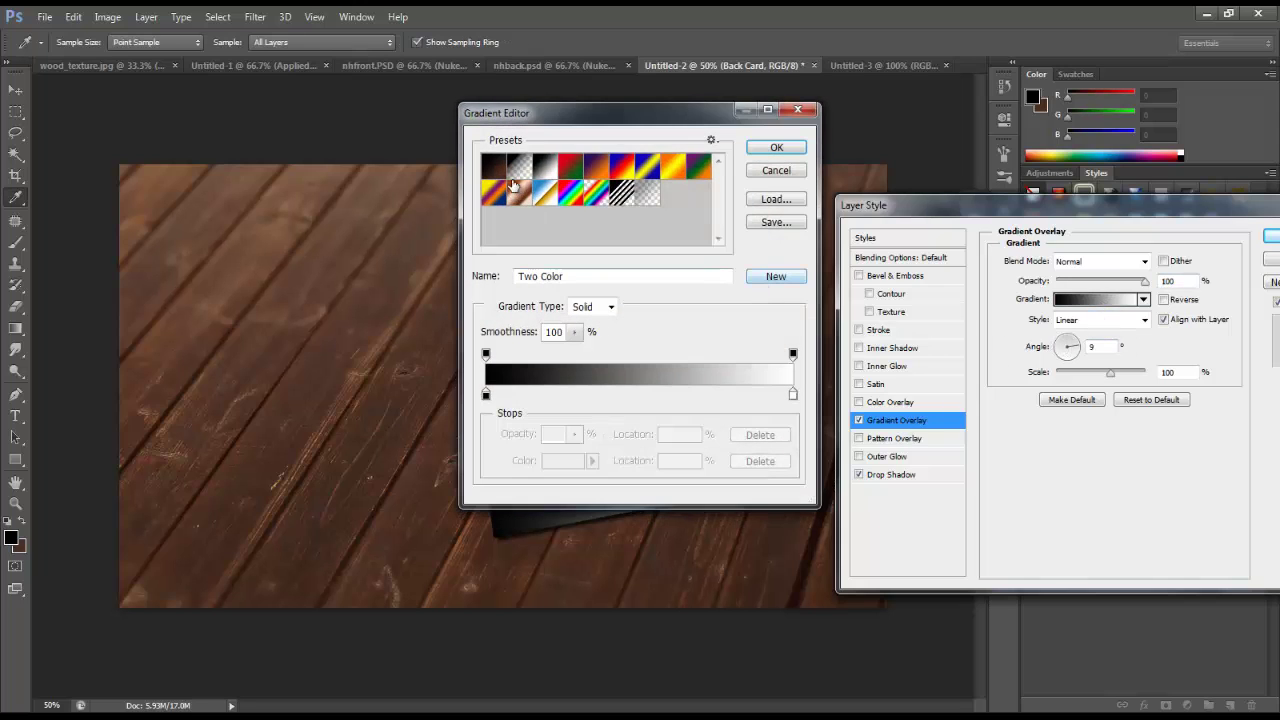
click(518, 168)
click(762, 148)
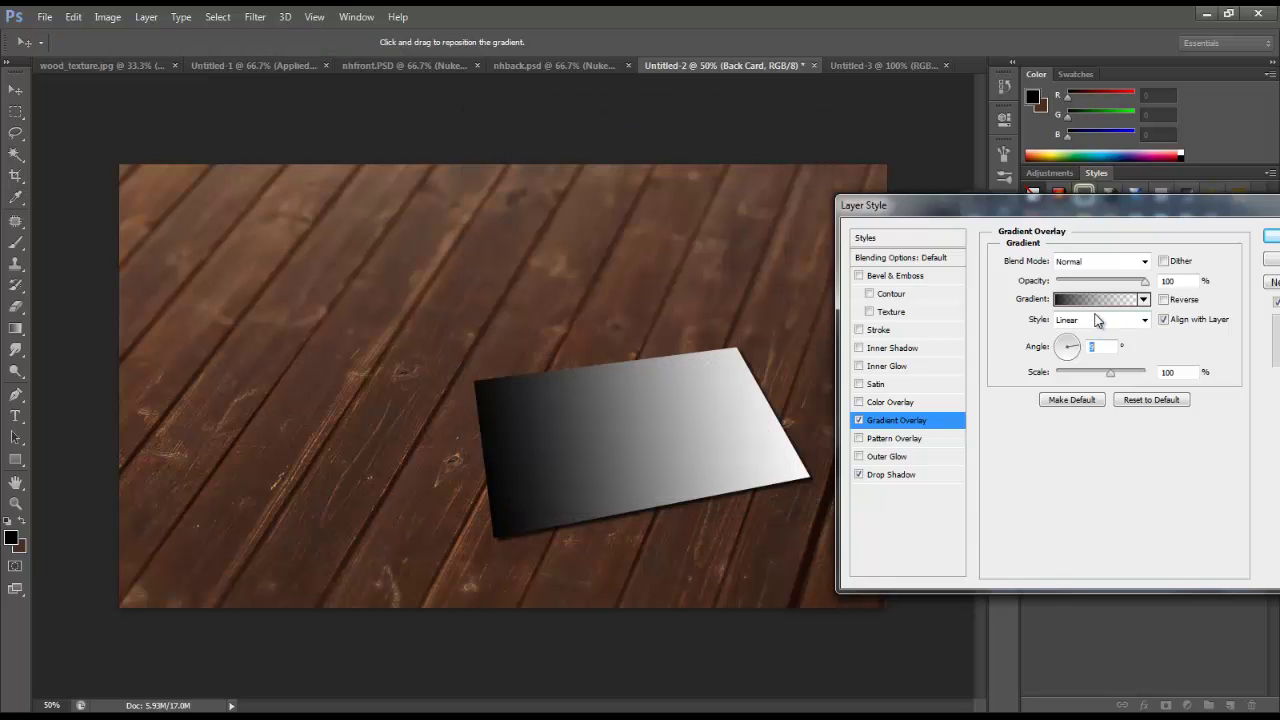
Step: Recolour the gradient's black stop to e3e3e3 and apply the overlay at 43% opacity
click(1097, 305)
drag(627, 118, 884, 116)
click(742, 392)
click(827, 458)
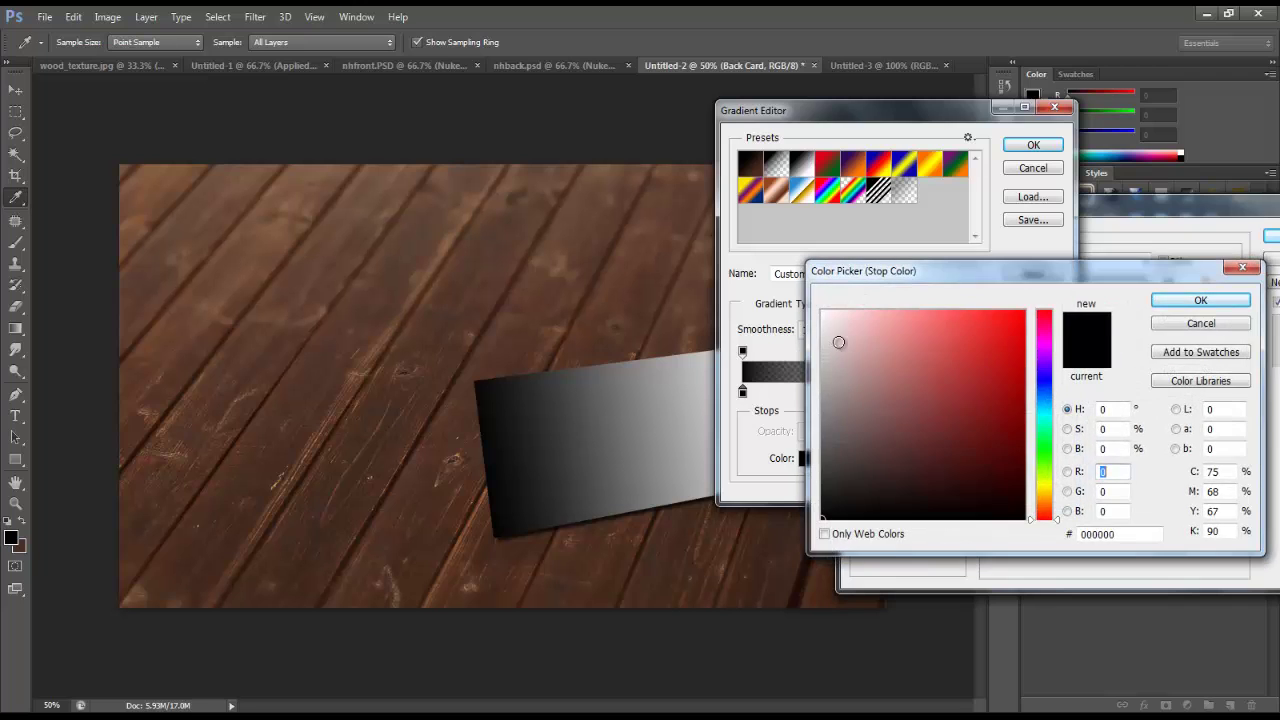
click(821, 334)
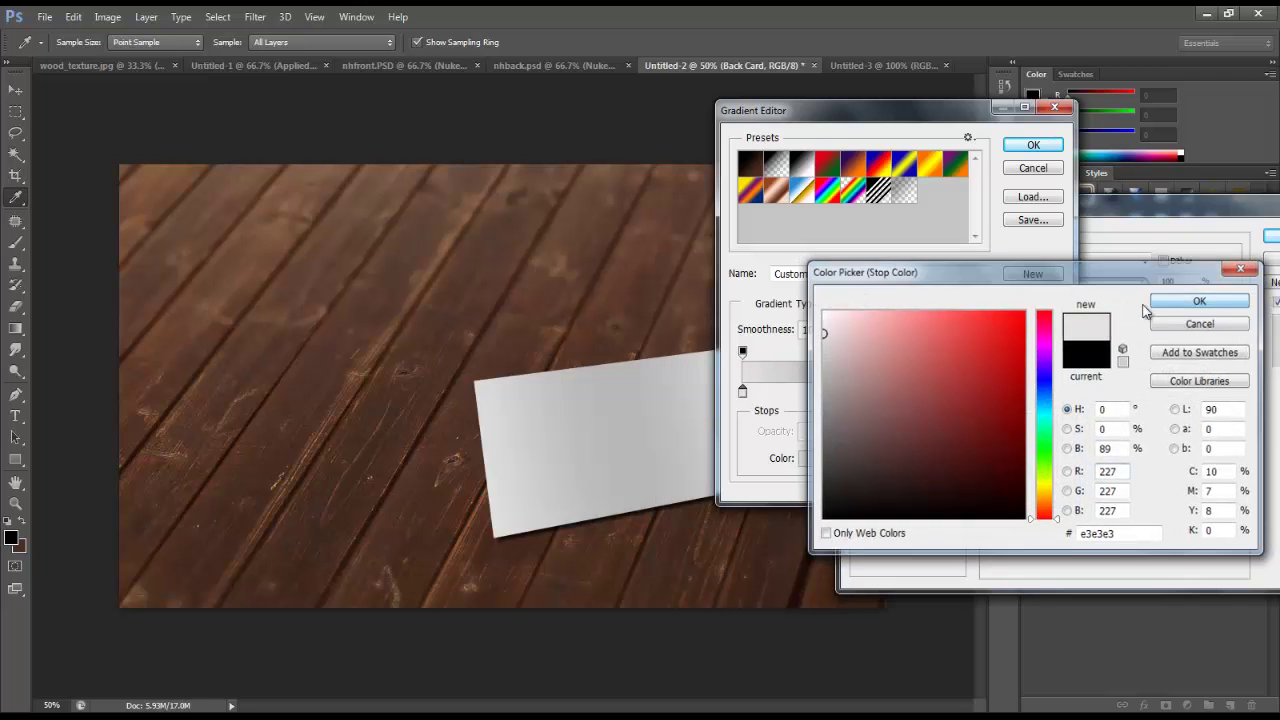
click(1200, 300)
click(1033, 144)
drag(1124, 288, 1095, 287)
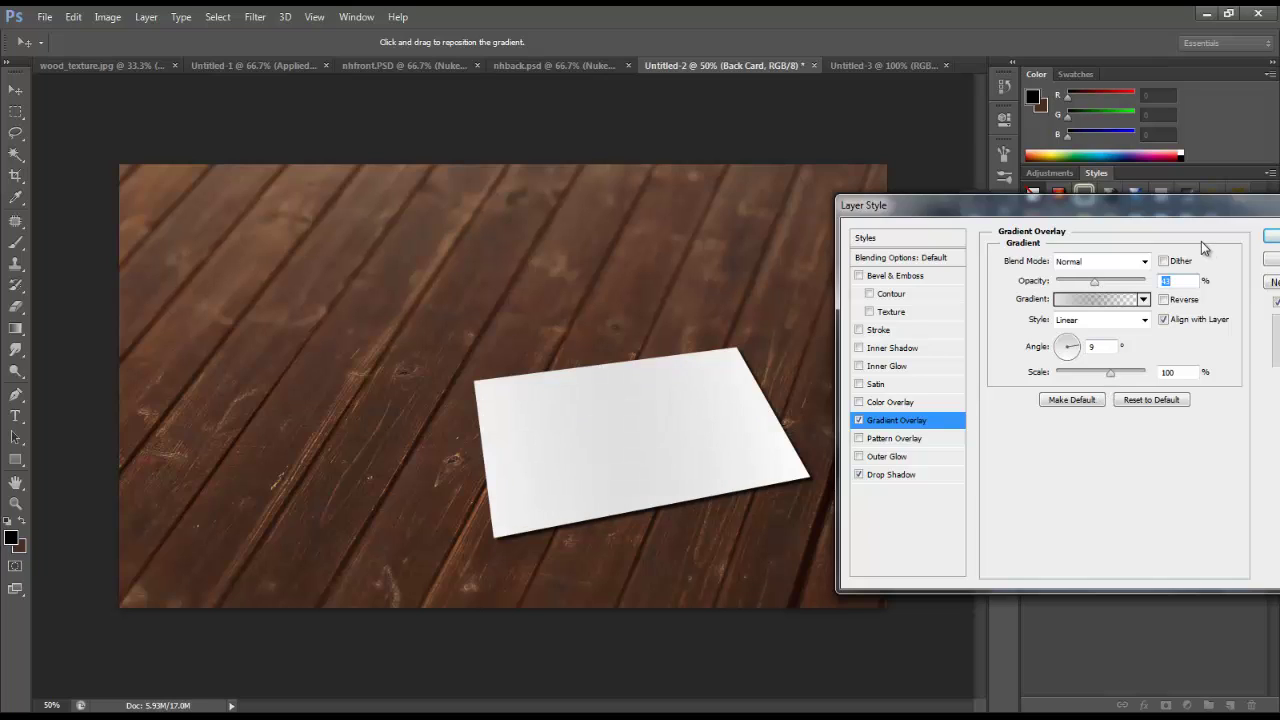
click(1272, 240)
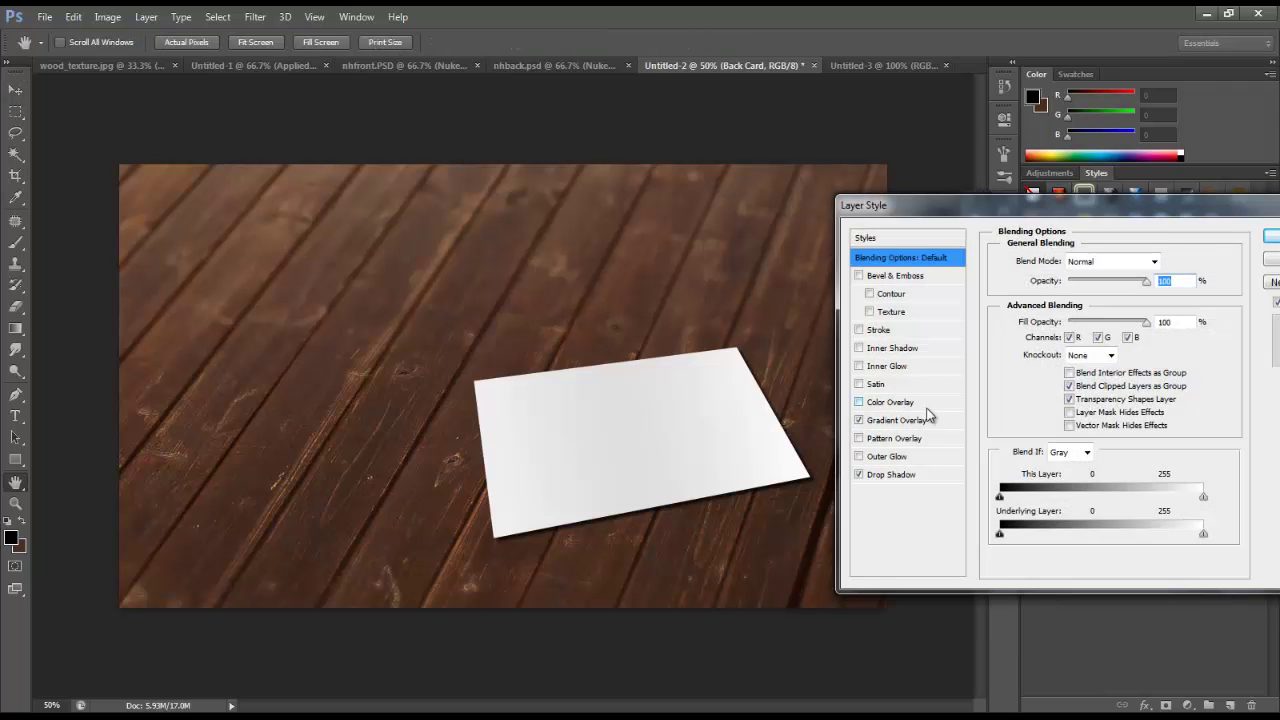
Step: Reduce the Back Card's gradient overlay opacity to 24%
click(928, 420)
drag(1096, 289, 1082, 287)
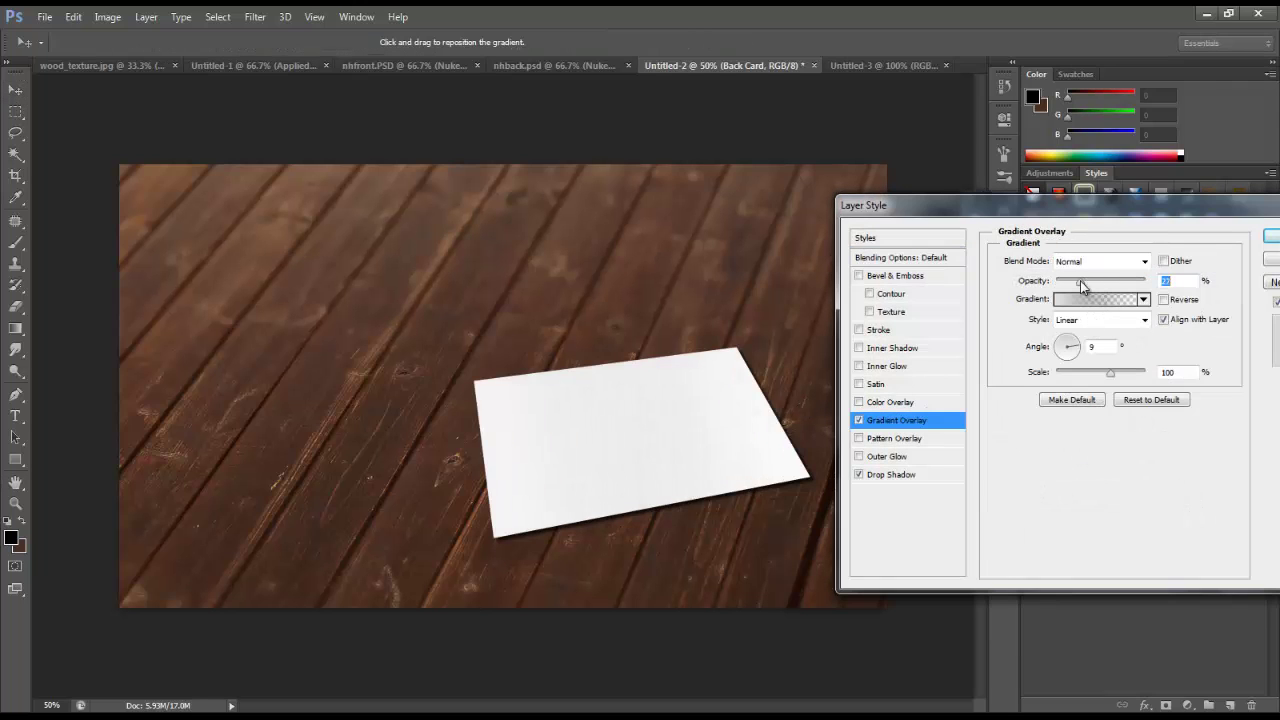
drag(1172, 210, 1114, 210)
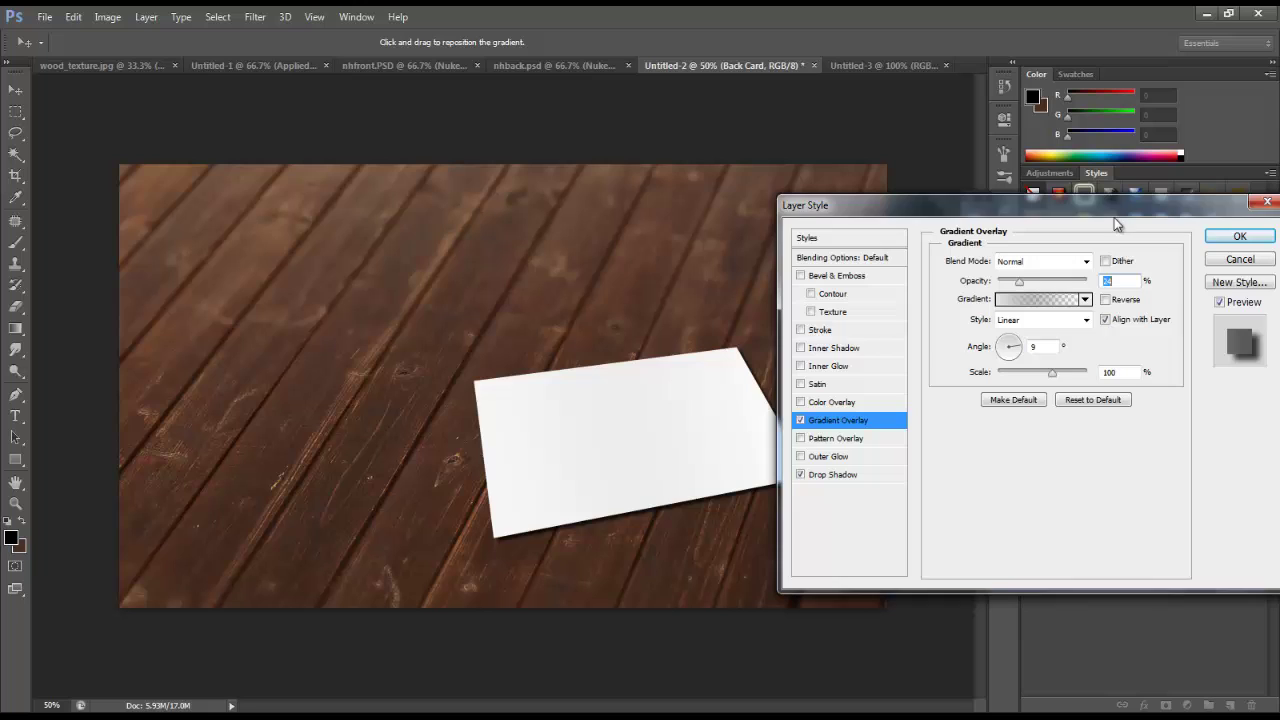
click(1212, 238)
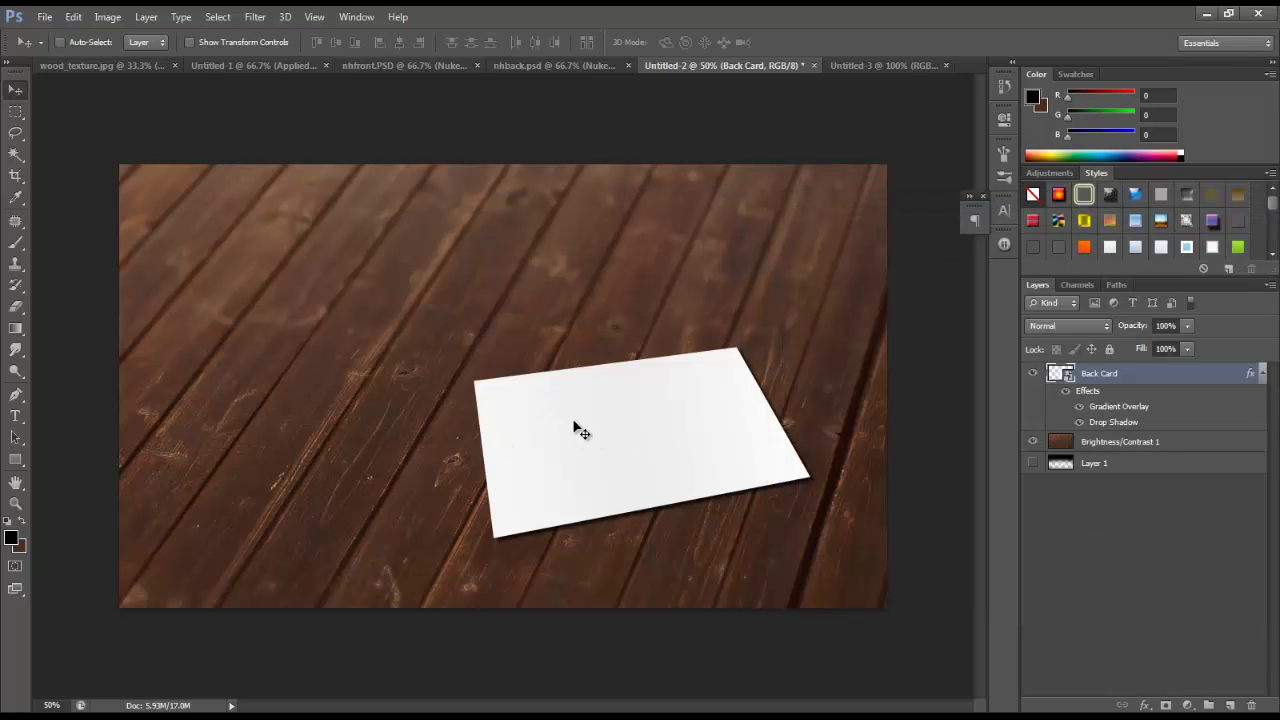
Step: View the finished sample mockup in Untitled-1, close the blank Untitled-3 document, and return to Untitled-2
click(264, 66)
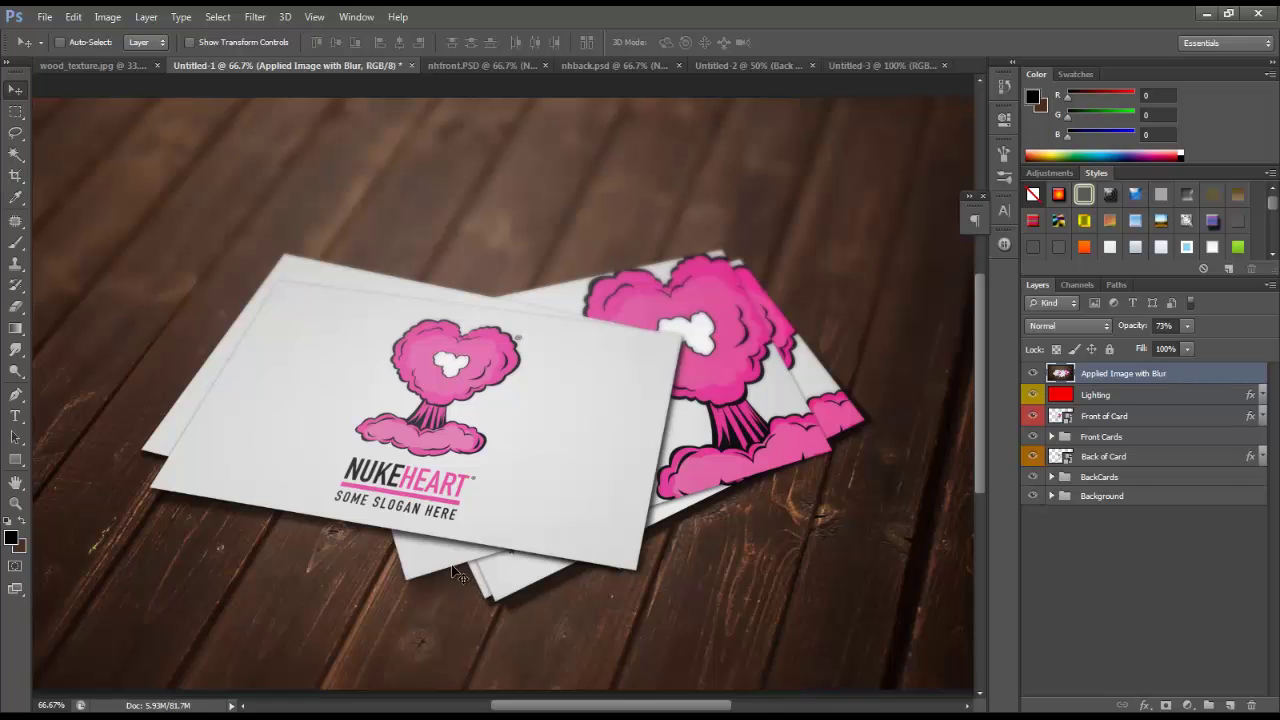
click(898, 63)
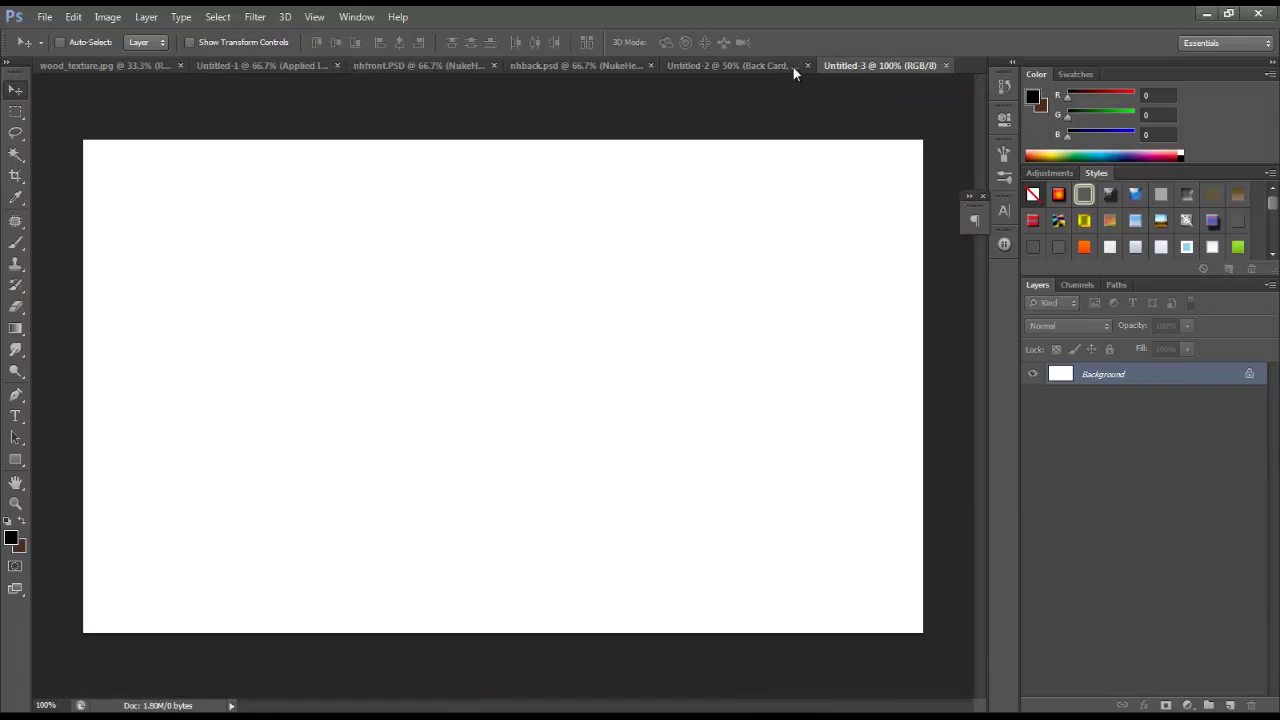
click(745, 64)
click(945, 65)
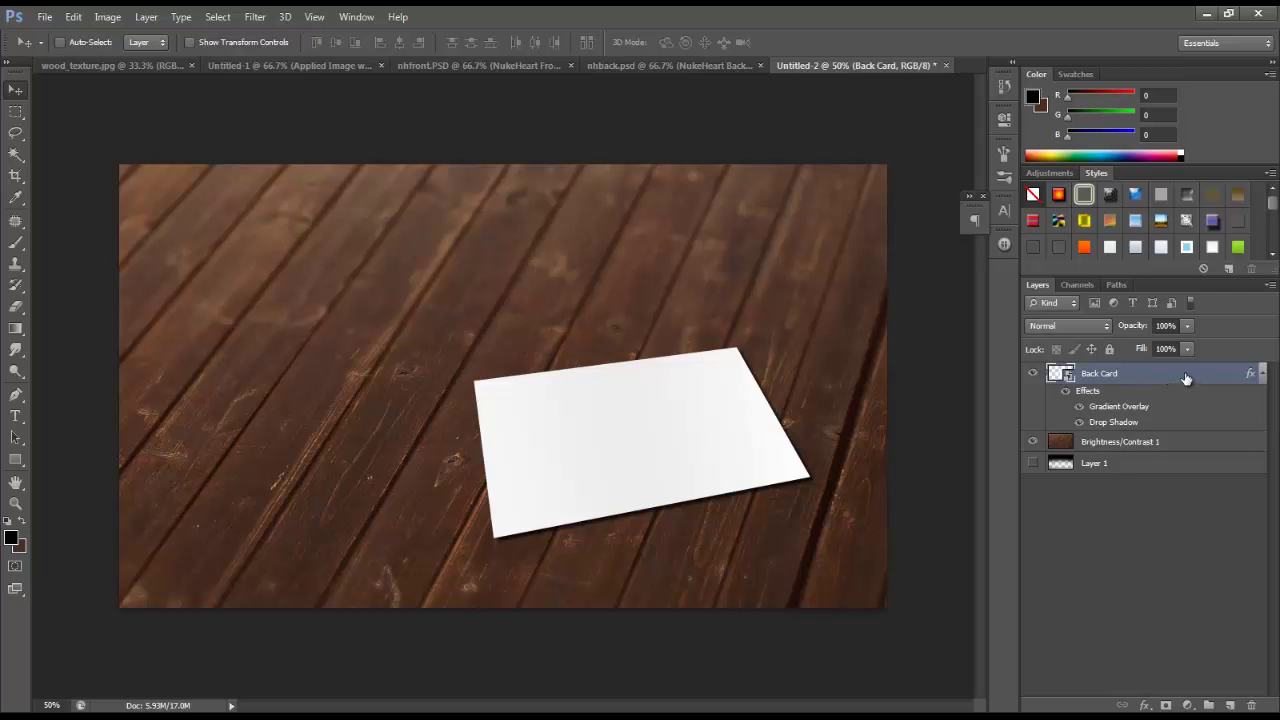
Step: Duplicate the Back Card layer, rotate the copy to about -6.5°, and shift it slightly to the left
drag(1186, 378, 1236, 706)
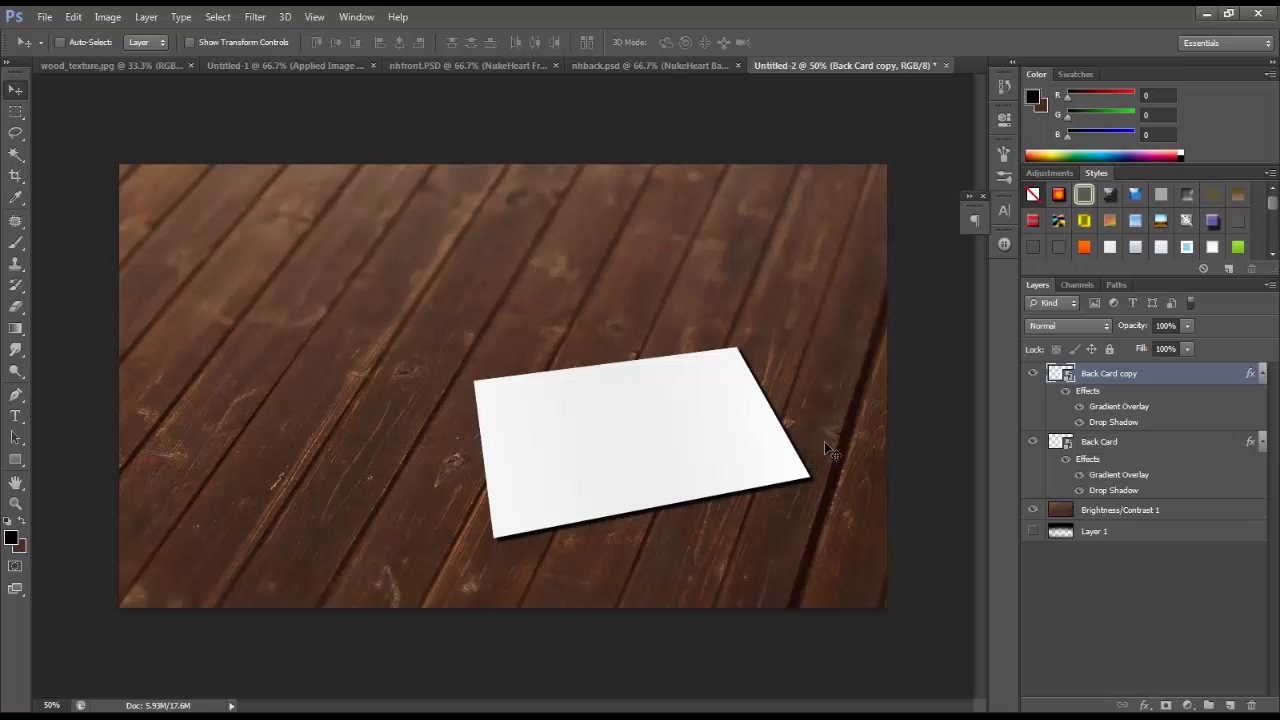
key(ctrl+t)
drag(850, 410, 810, 437)
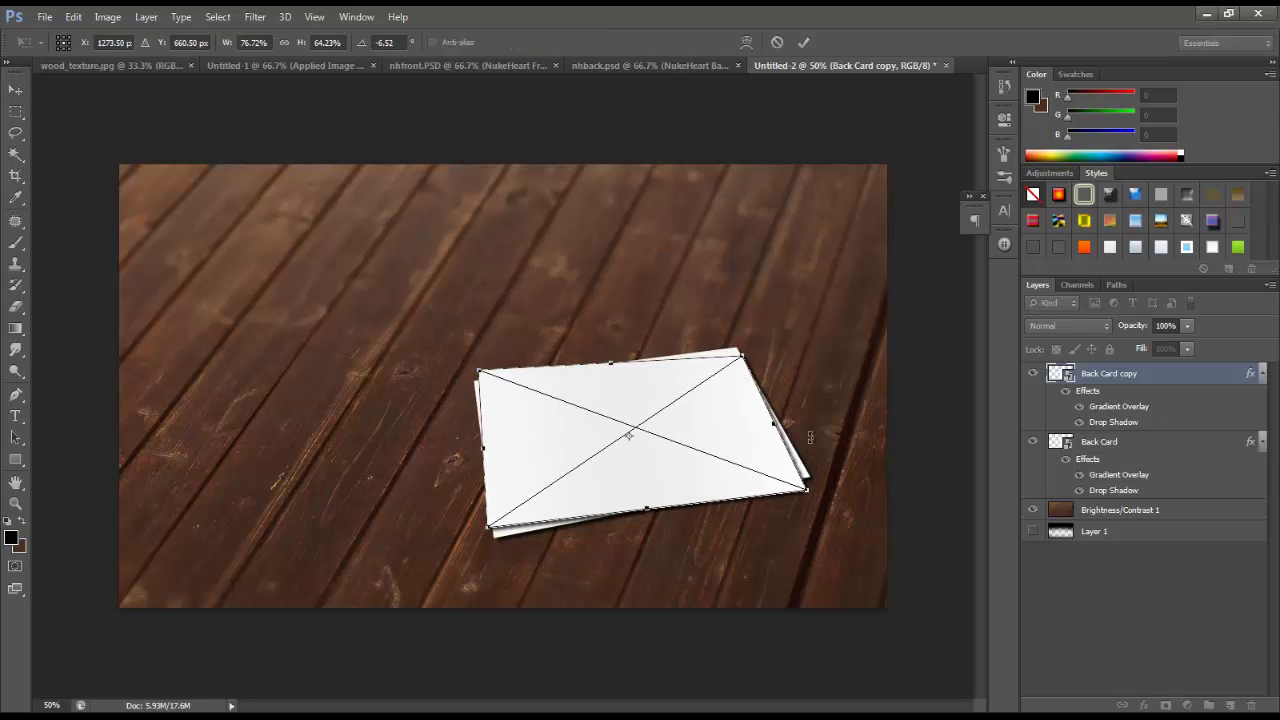
drag(731, 443, 738, 450)
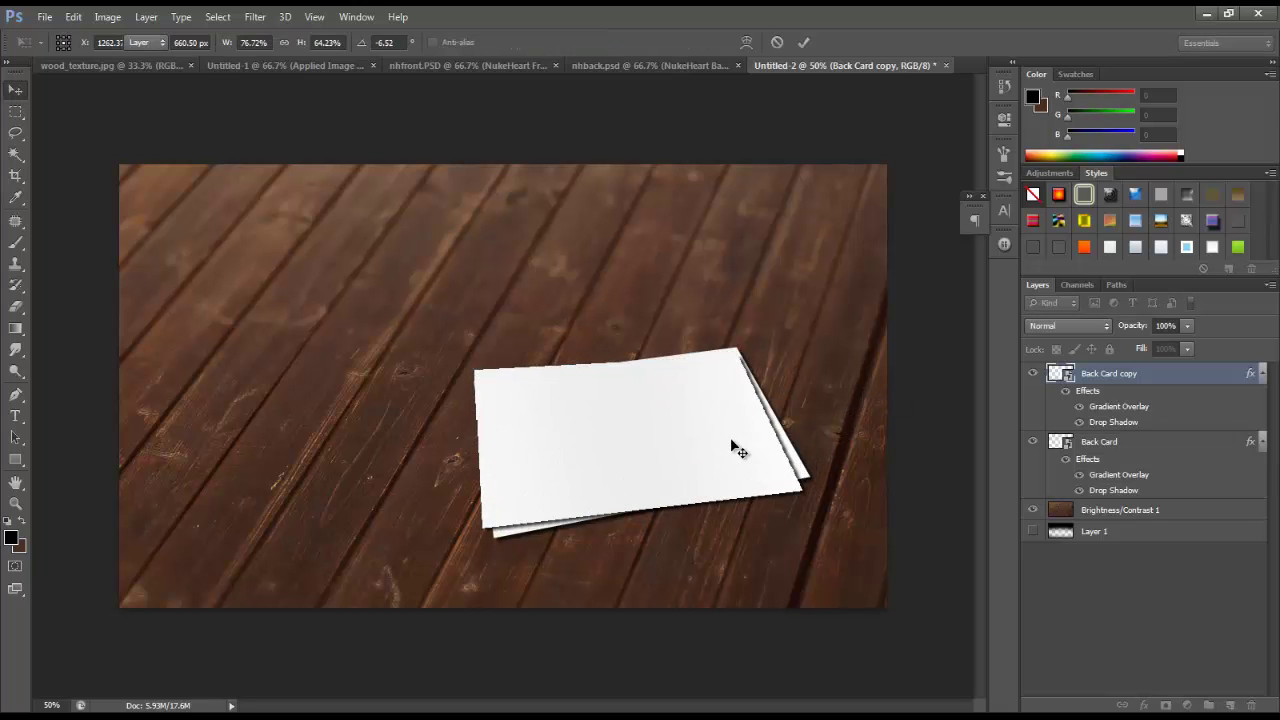
key(Return)
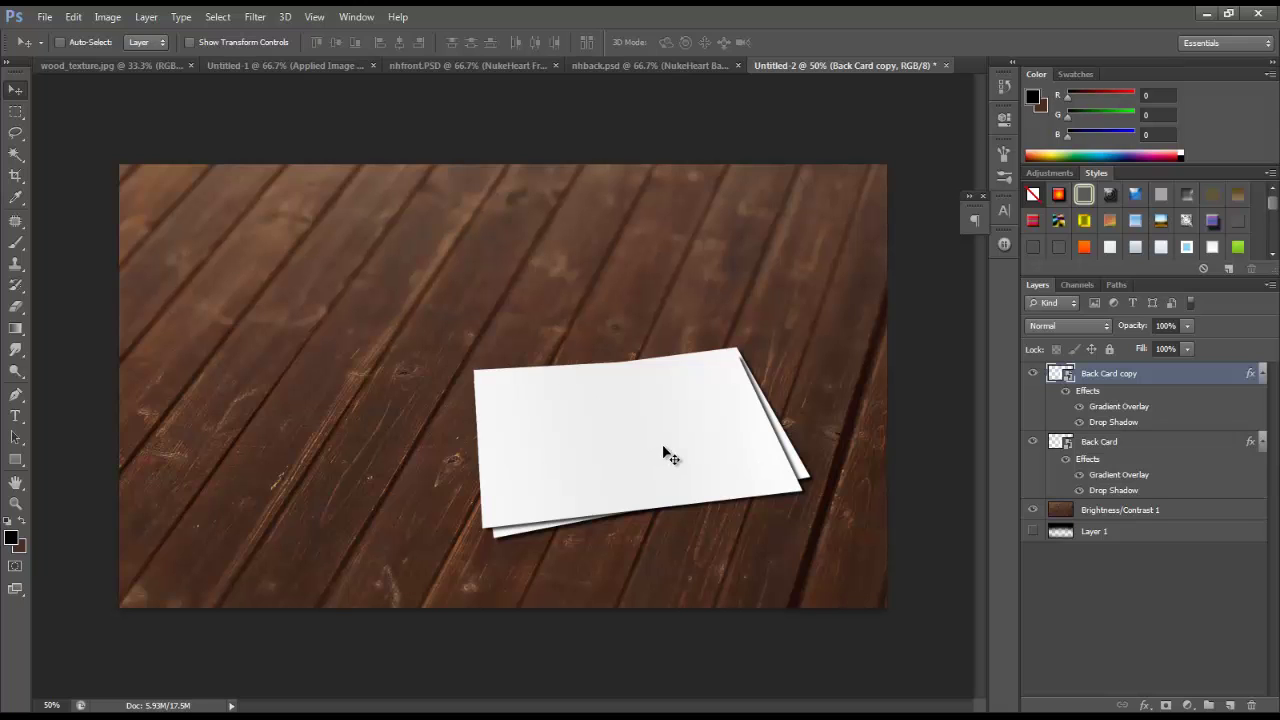
Step: Duplicate the Back Card copy, distort the new card's corners to fit the perspective, and rotate it to about -10.7°
drag(1196, 382, 1230, 705)
key(ctrl+t)
right_click(704, 412)
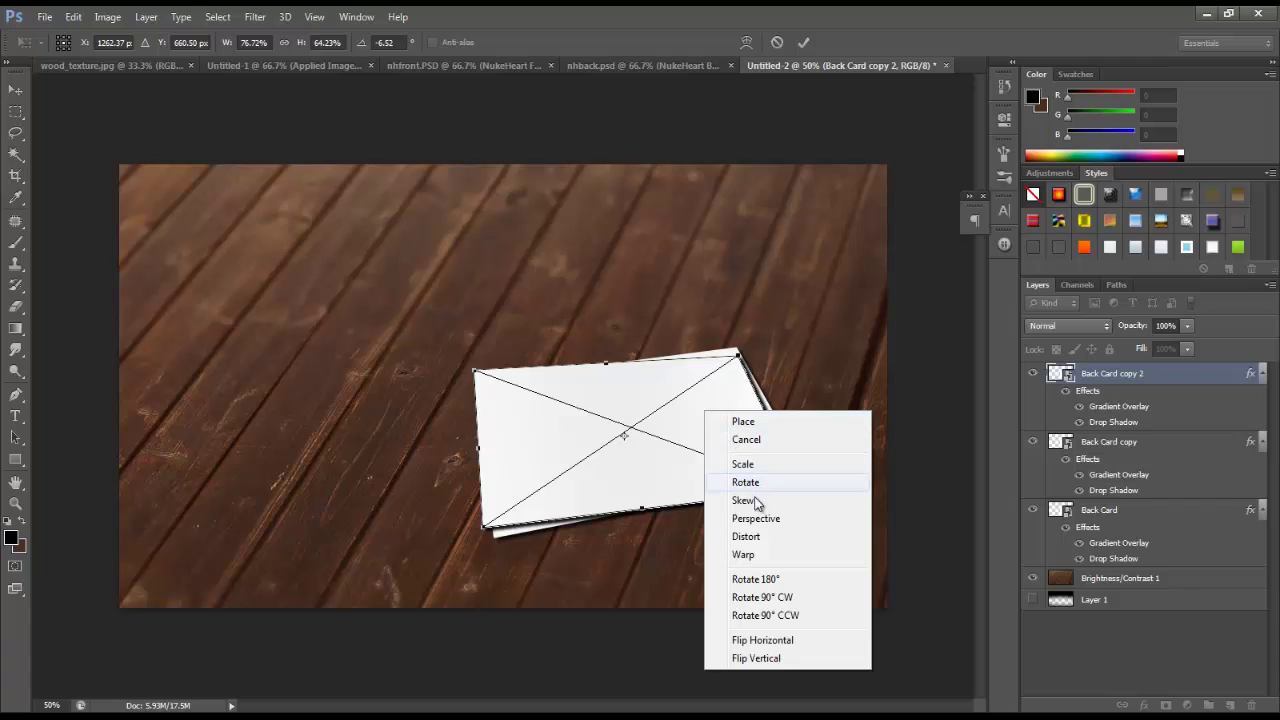
click(749, 534)
drag(741, 355, 746, 359)
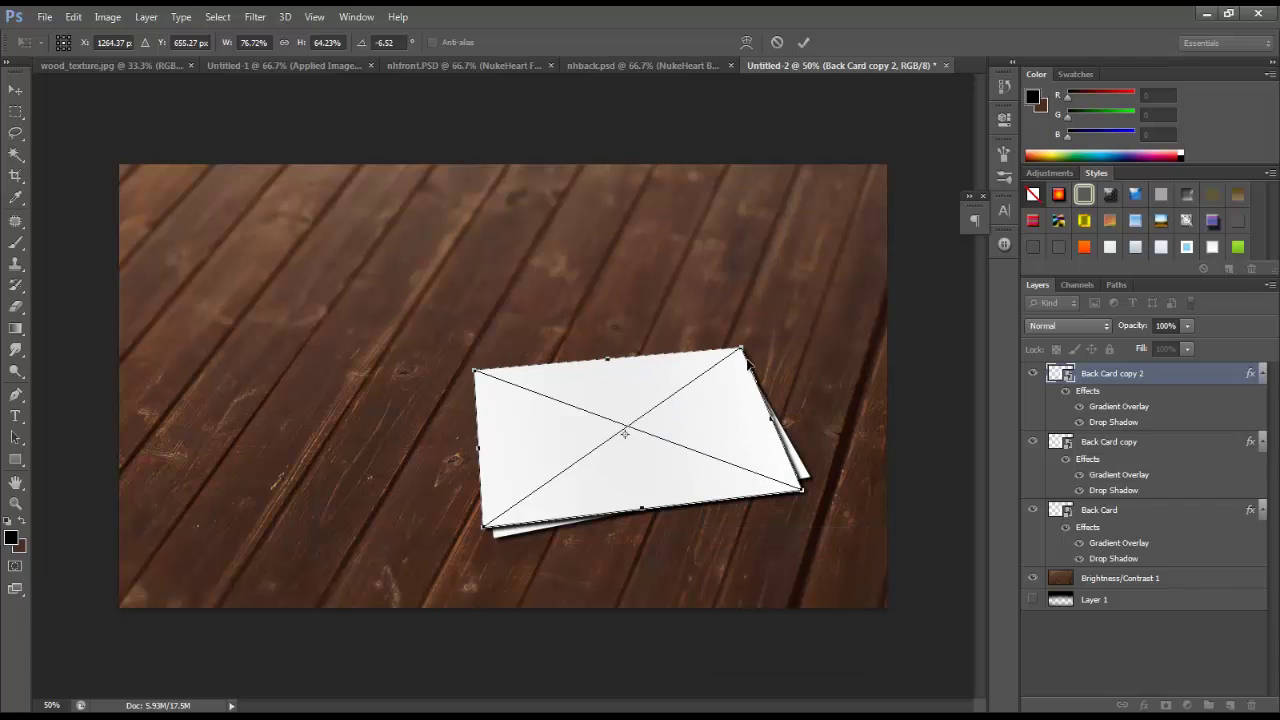
mouse_move(803, 490)
mouse_down()
mouse_move(806, 465)
mouse_move(803, 482)
mouse_up()
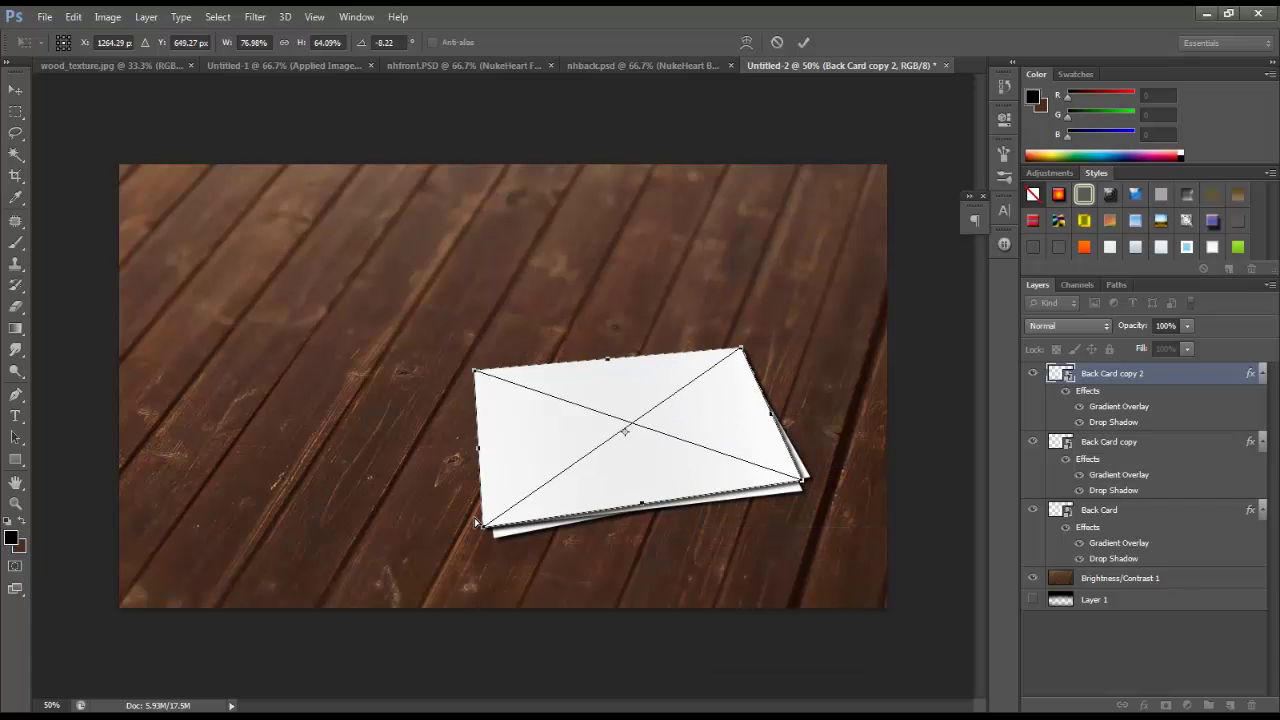
drag(488, 533, 495, 527)
drag(474, 372, 474, 376)
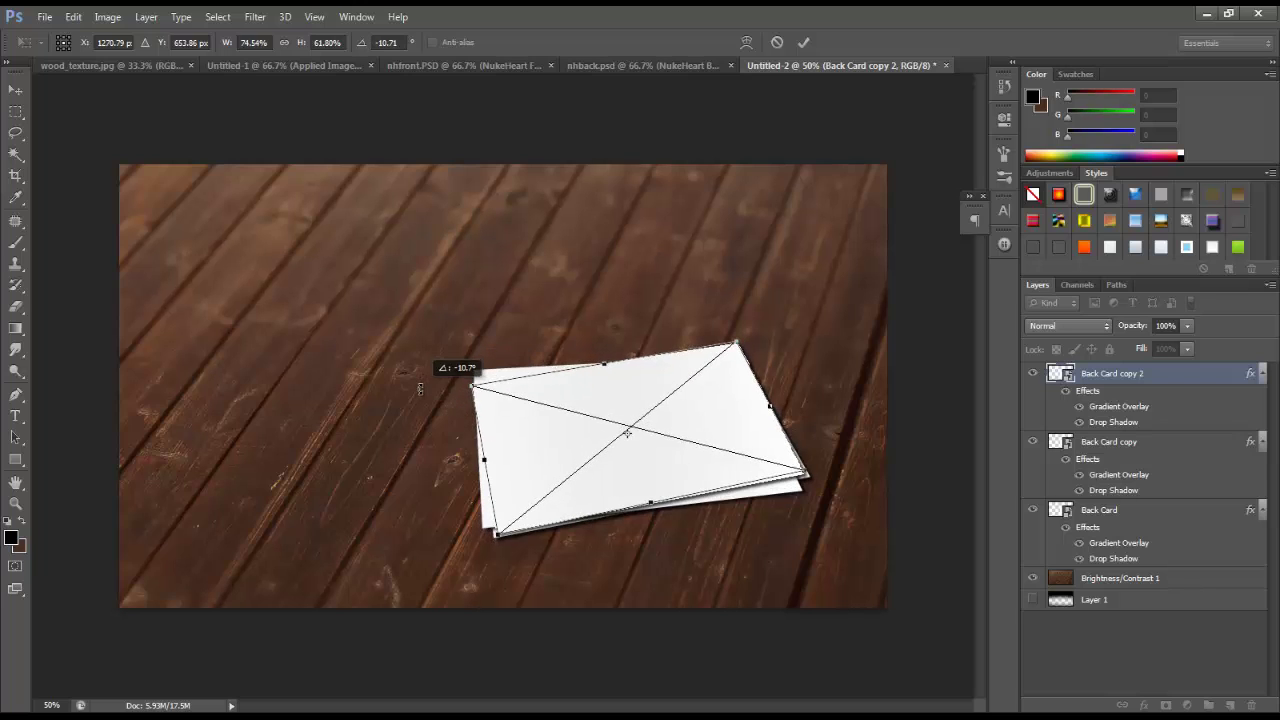
key(Return)
Step: Move the topmost card up and left off the stack, rotate it to about -16.7°, and nudge it down slightly
drag(580, 420, 537, 399)
key(ctrl+t)
drag(775, 400, 814, 351)
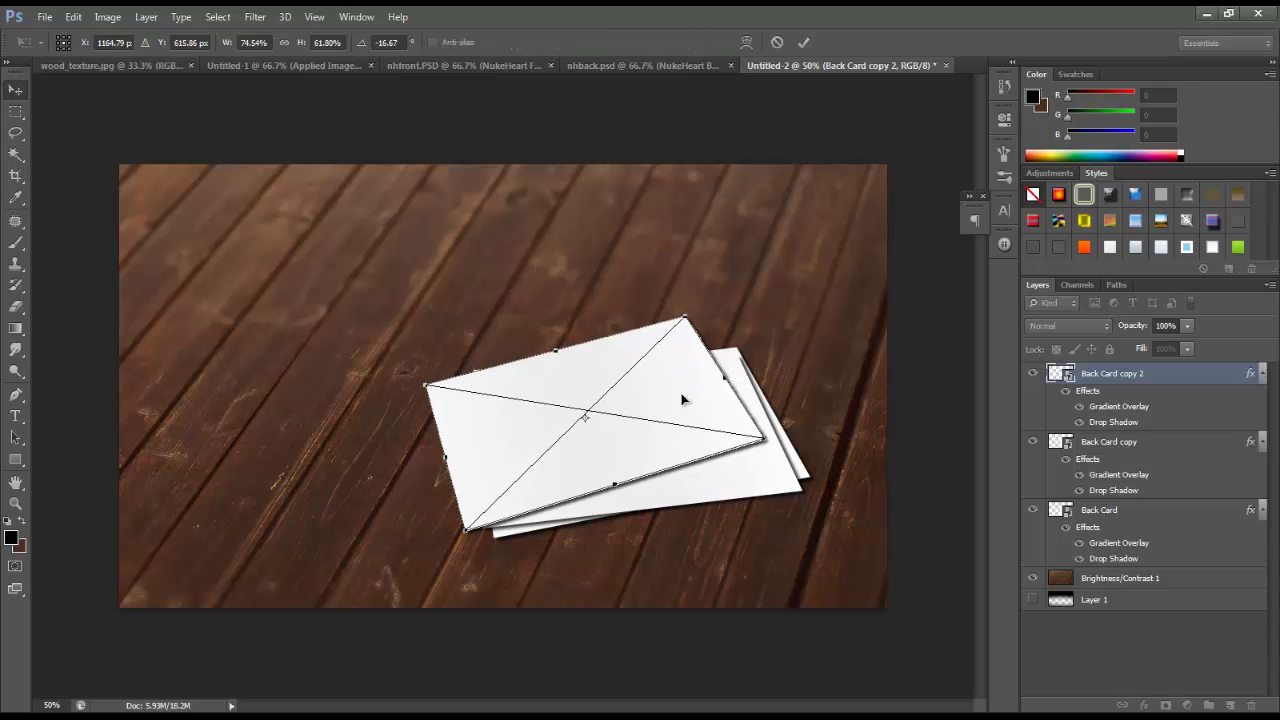
key(Return)
key(Down)
key(Down)
key(Down)
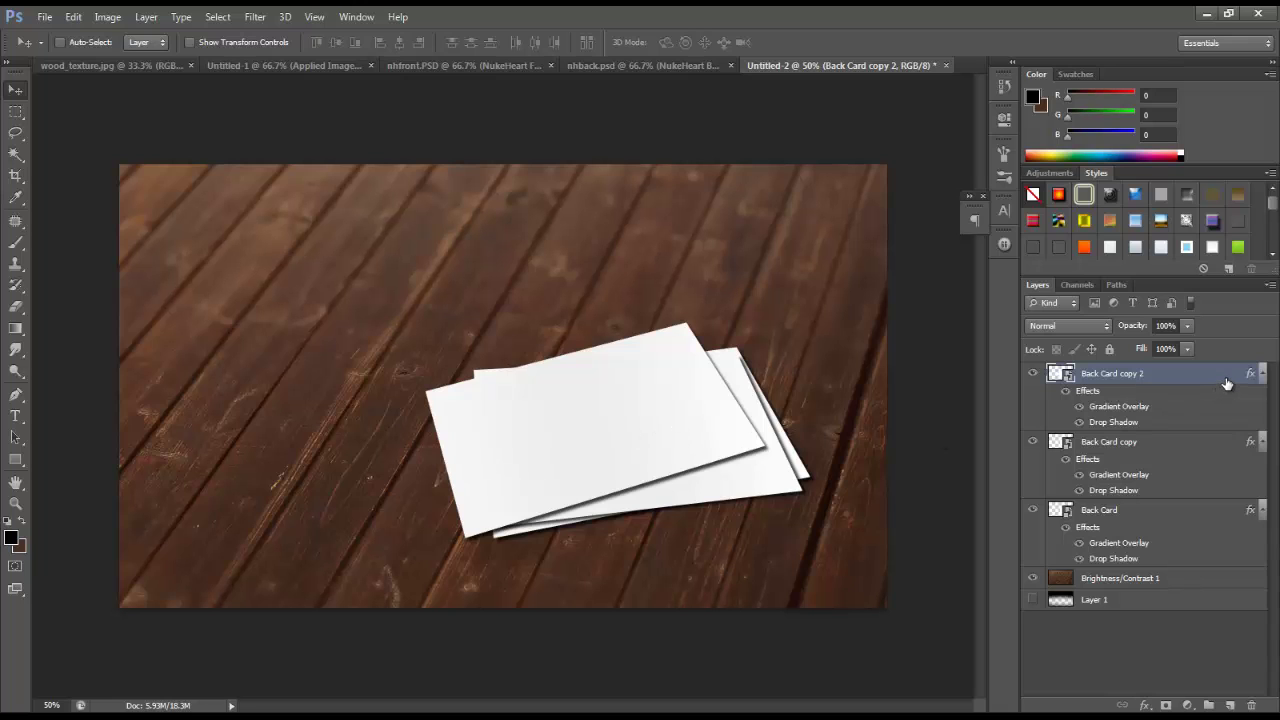
Step: Lighten the drop shadow of Back Card copy 2 to 28% opacity, 9 px distance and 1 px size
double_click(1024, 372)
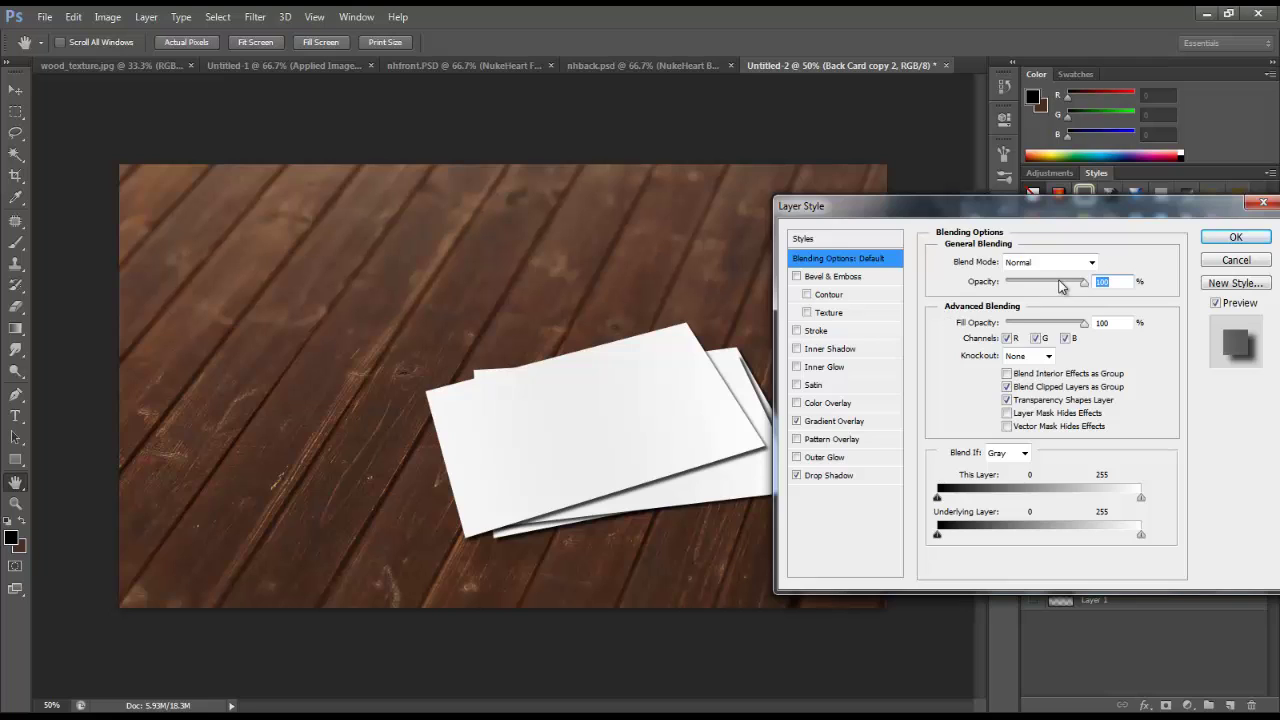
drag(1062, 287, 1197, 290)
click(830, 476)
drag(1053, 284, 999, 284)
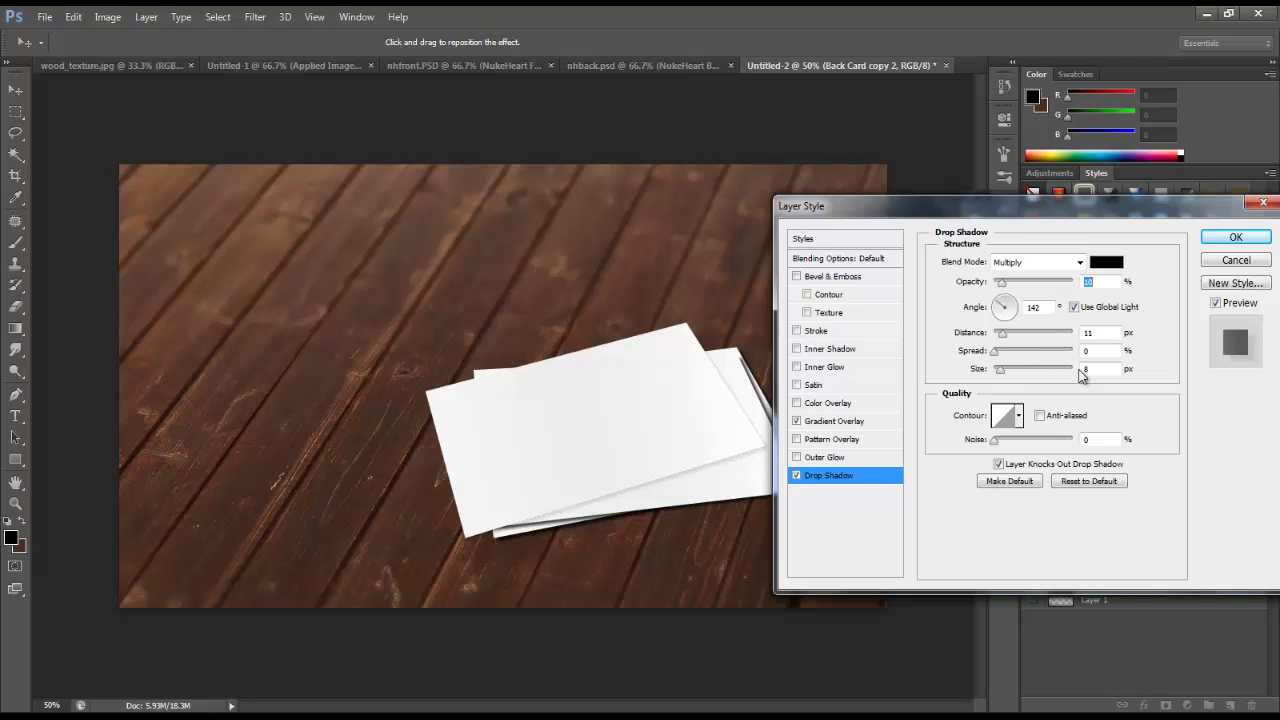
double_click(1087, 369)
drag(1020, 336, 1006, 336)
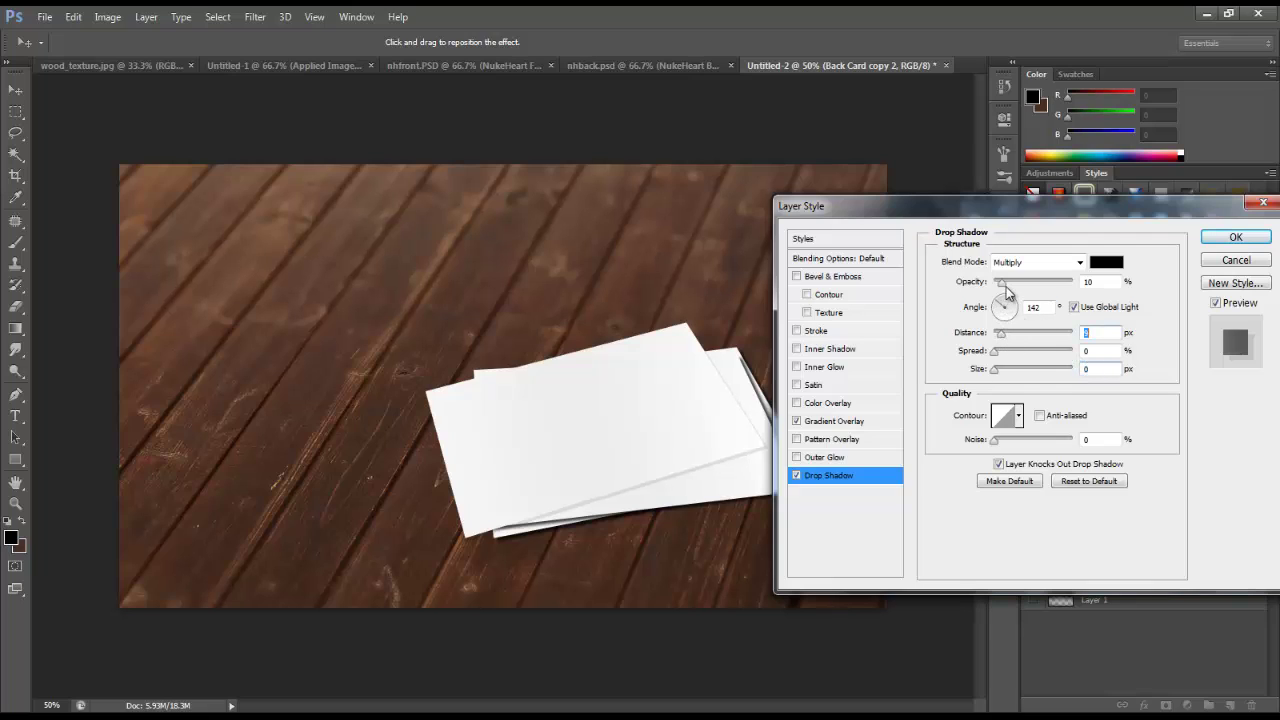
drag(1000, 283, 1016, 284)
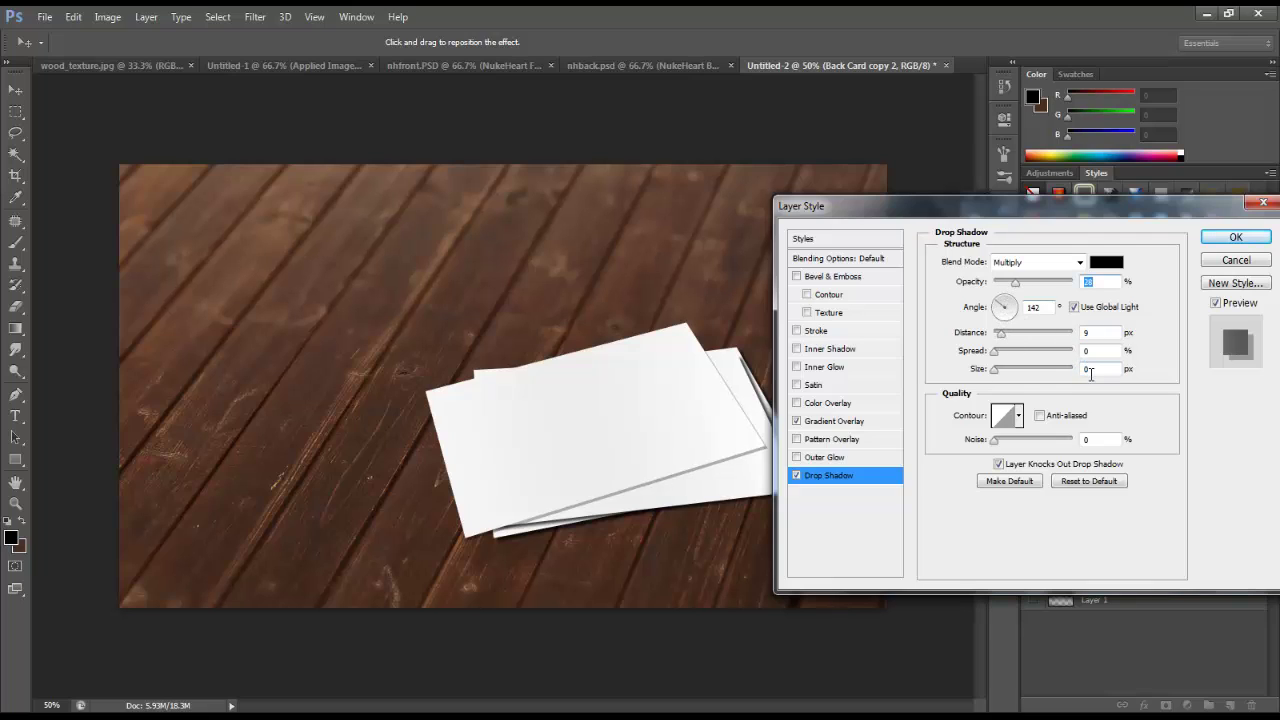
click(1087, 370)
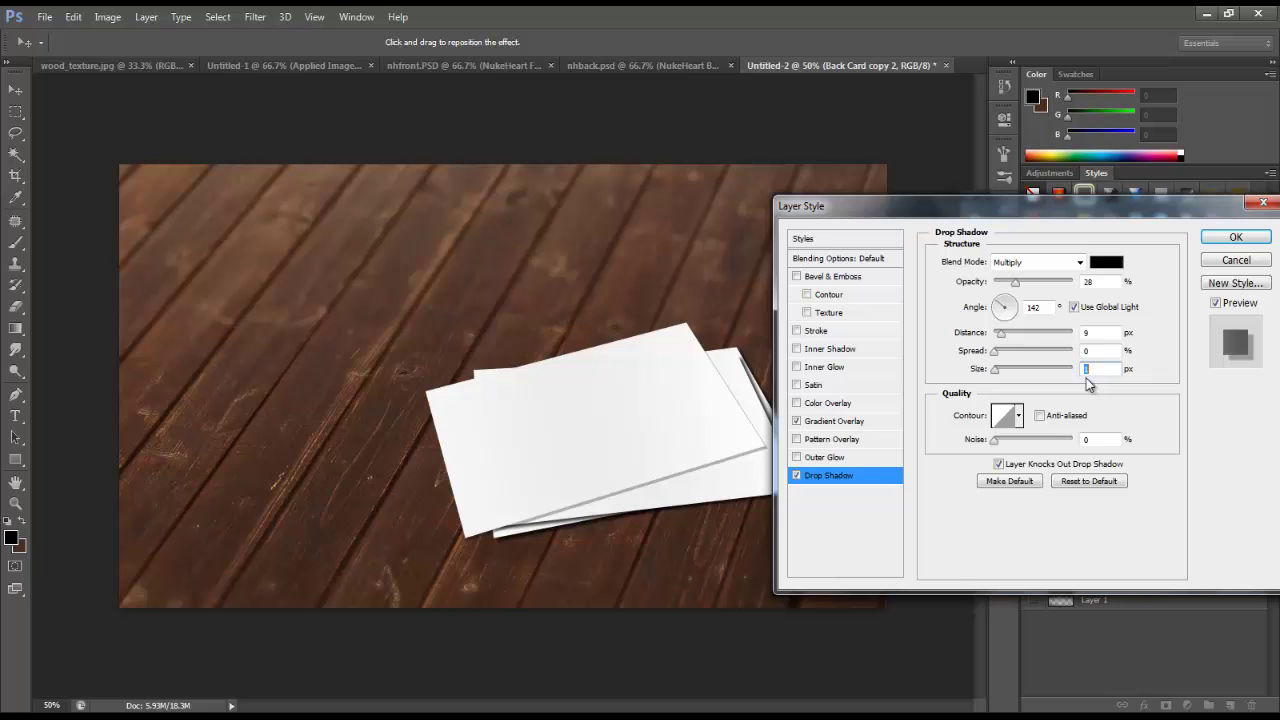
click(1236, 237)
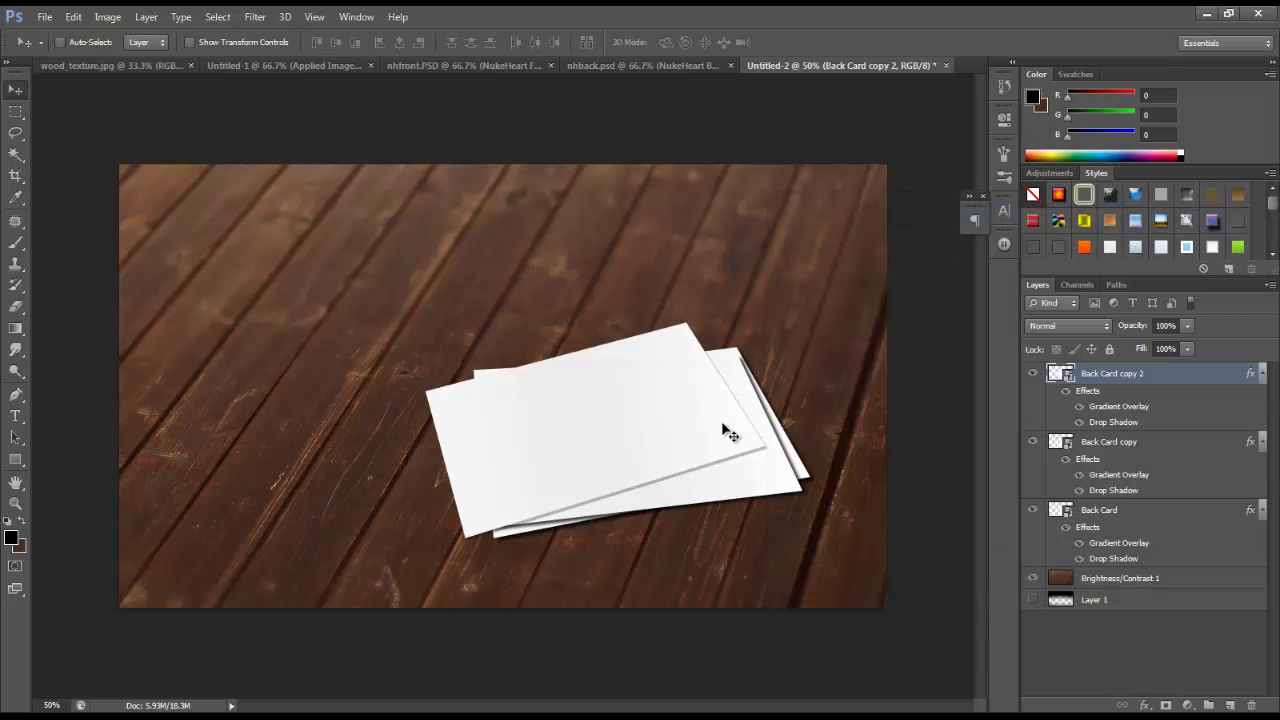
Step: Distort the topmost card's two right-hand corners slightly downward to refine its perspective, and shift the card slightly to the left
key(ctrl+t)
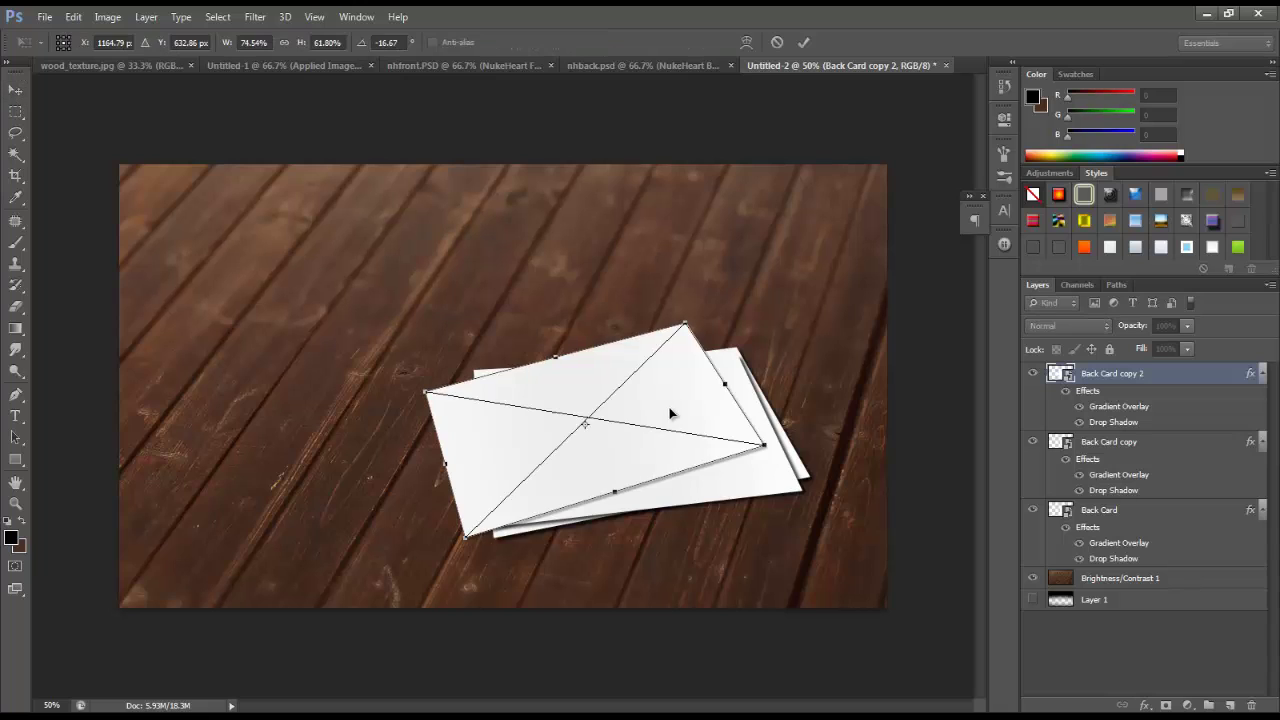
right_click(683, 393)
click(729, 505)
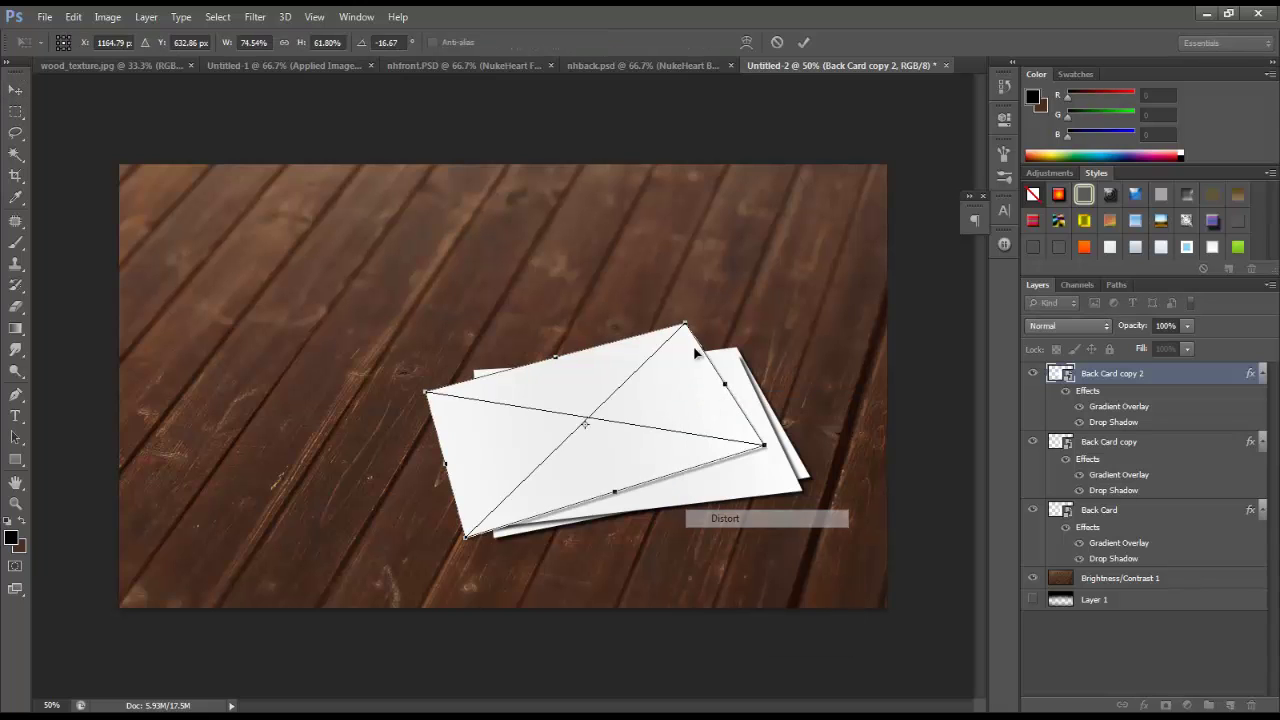
drag(684, 325, 687, 325)
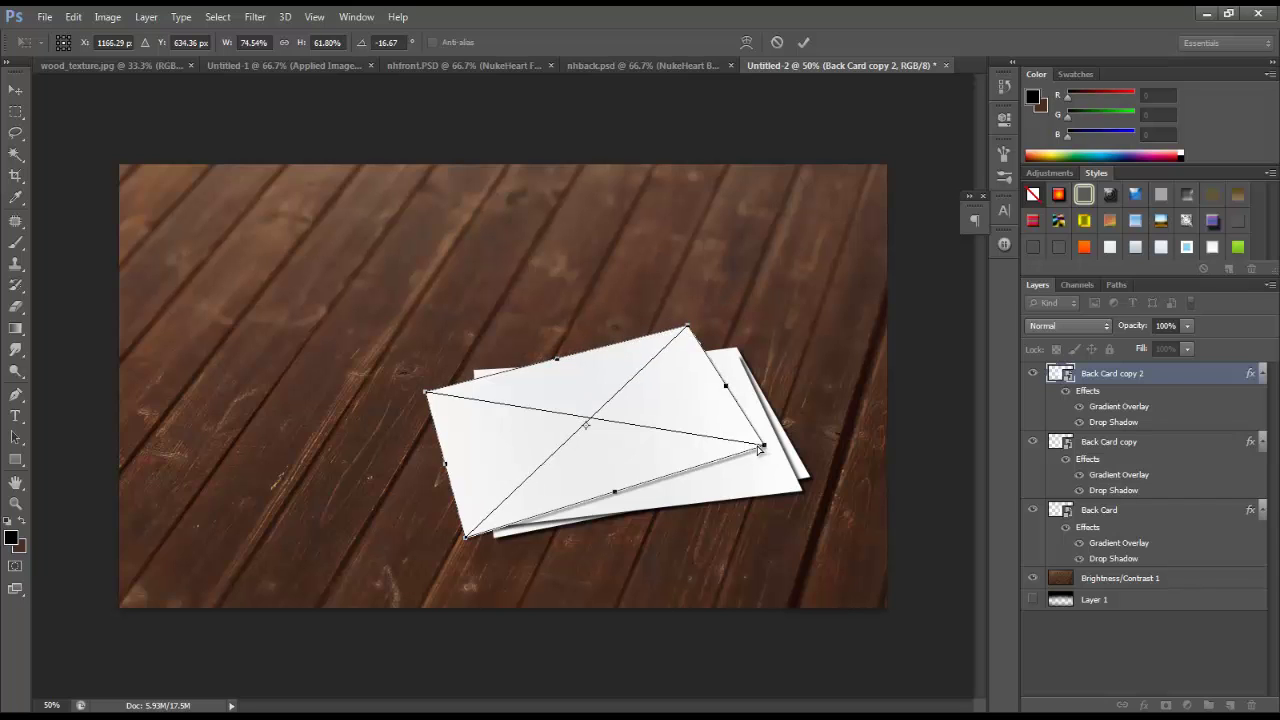
drag(757, 447, 765, 461)
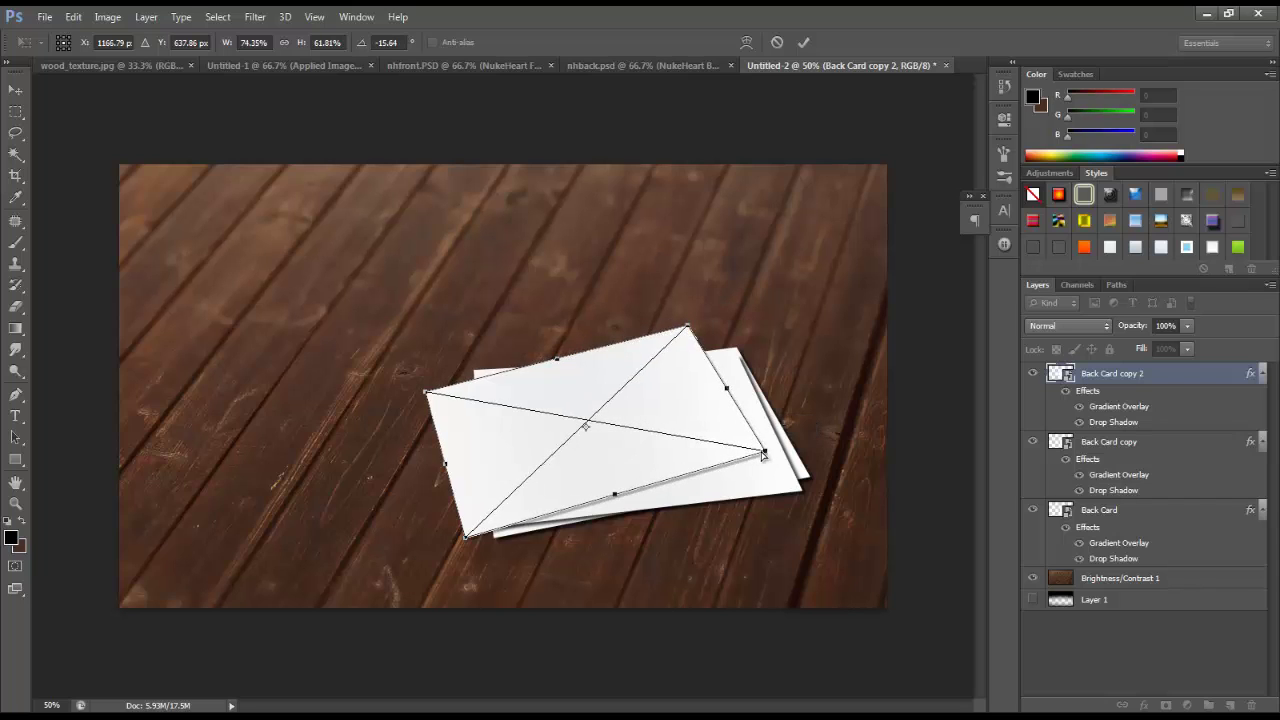
key(Return)
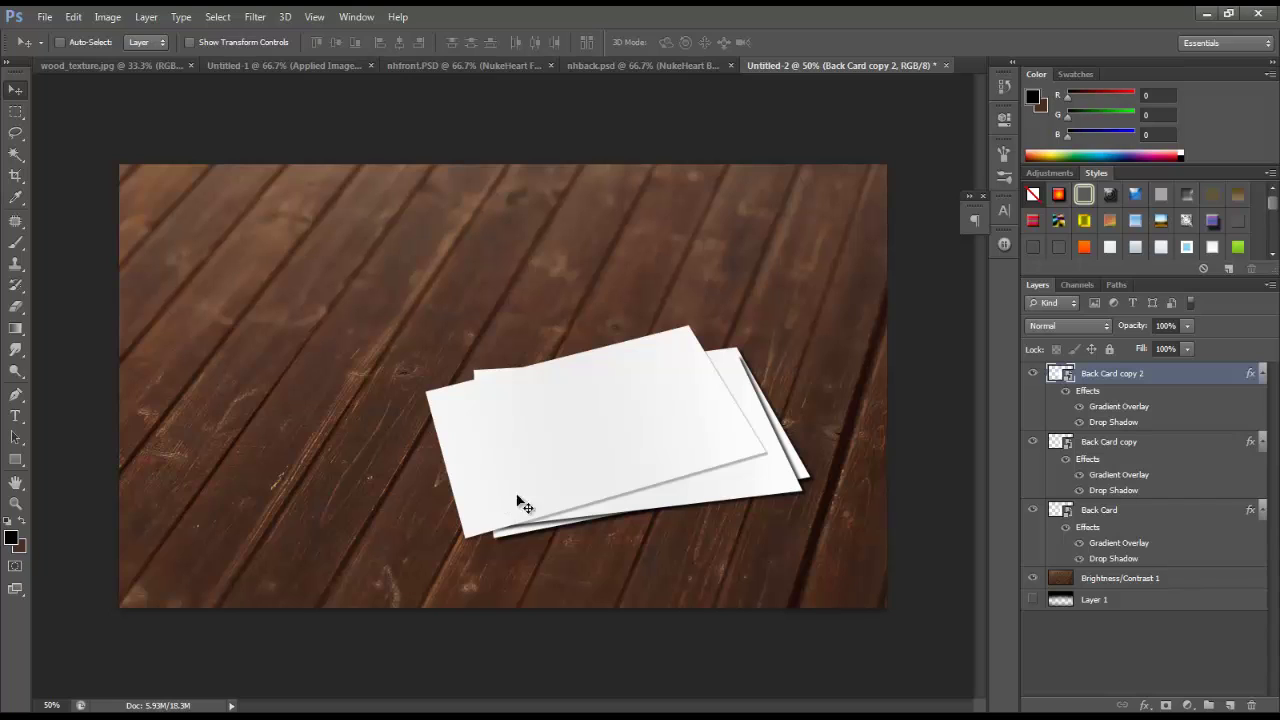
drag(603, 443, 596, 442)
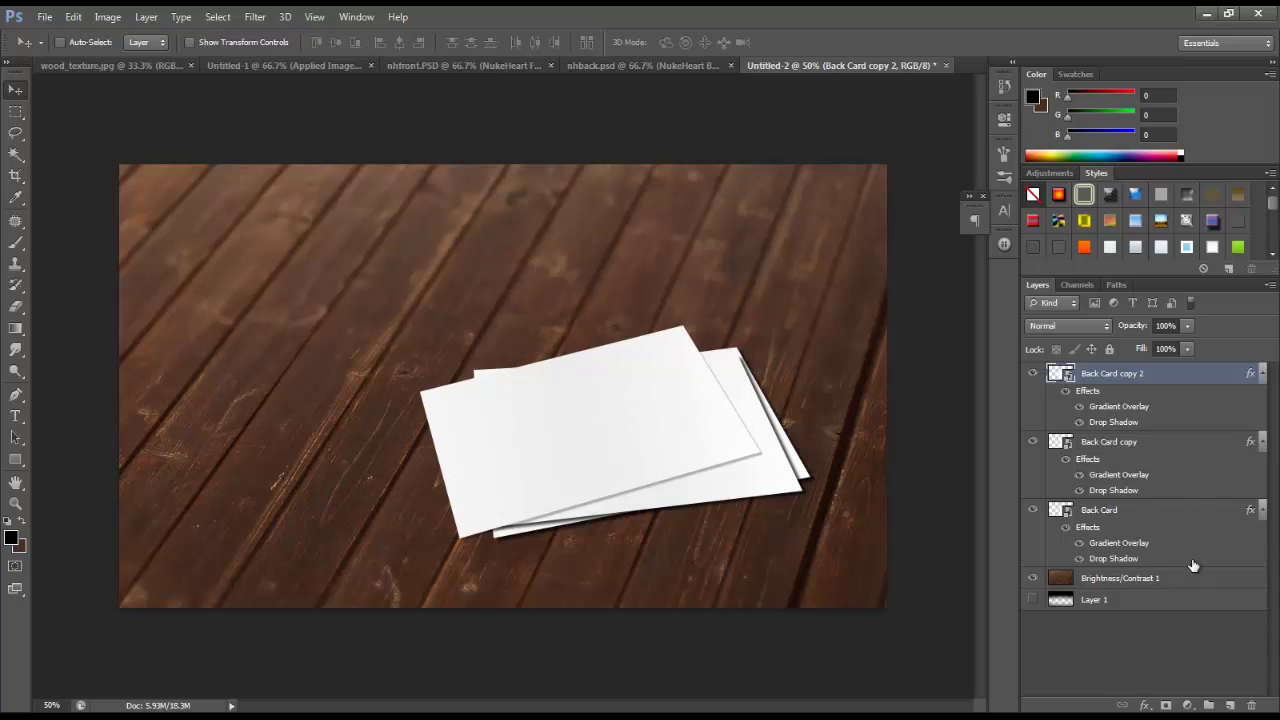
Step: Duplicate the Back Card layer and rasterize both the copy and its layer style
click(1188, 514)
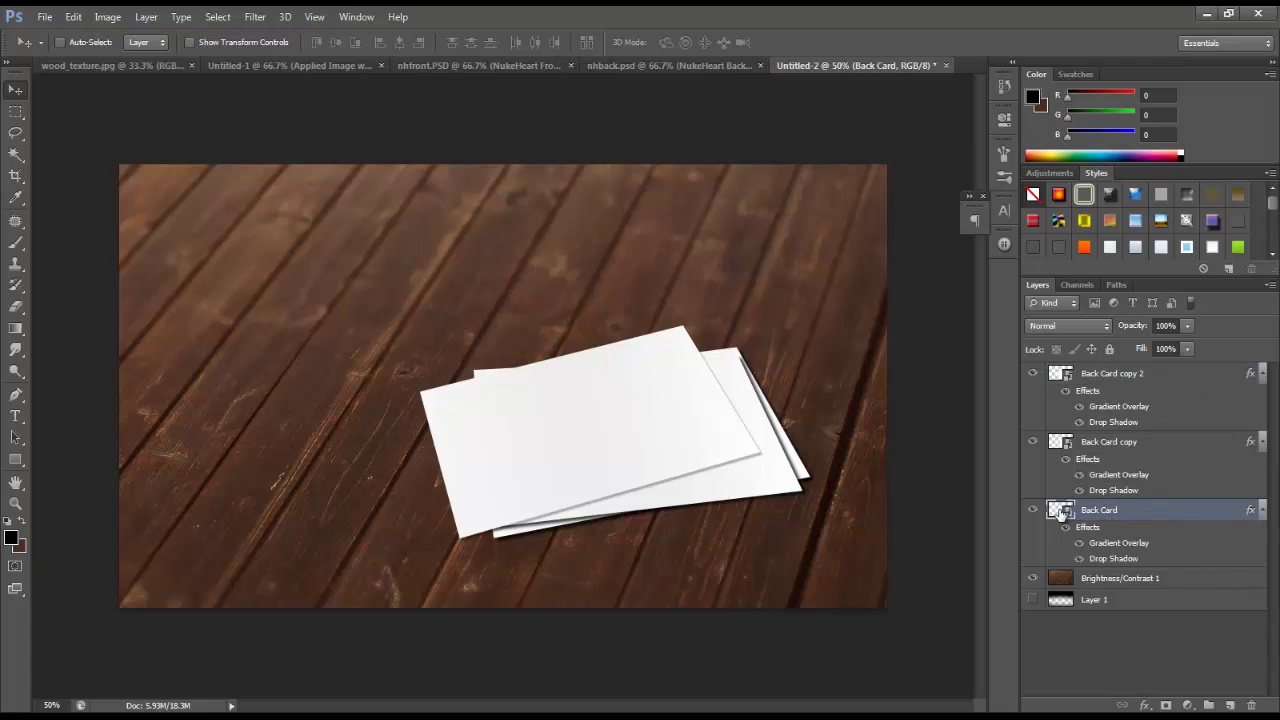
click(1033, 511)
click(1033, 511)
drag(1208, 555, 1230, 705)
right_click(1198, 519)
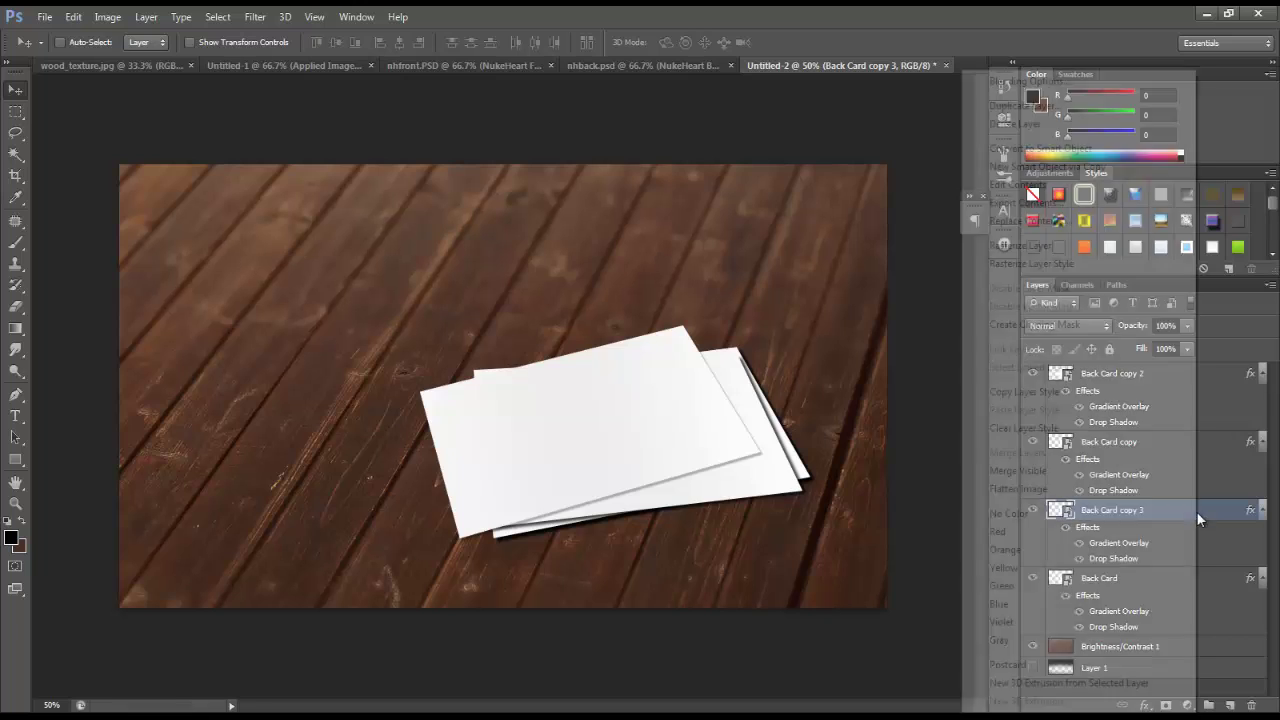
click(1014, 250)
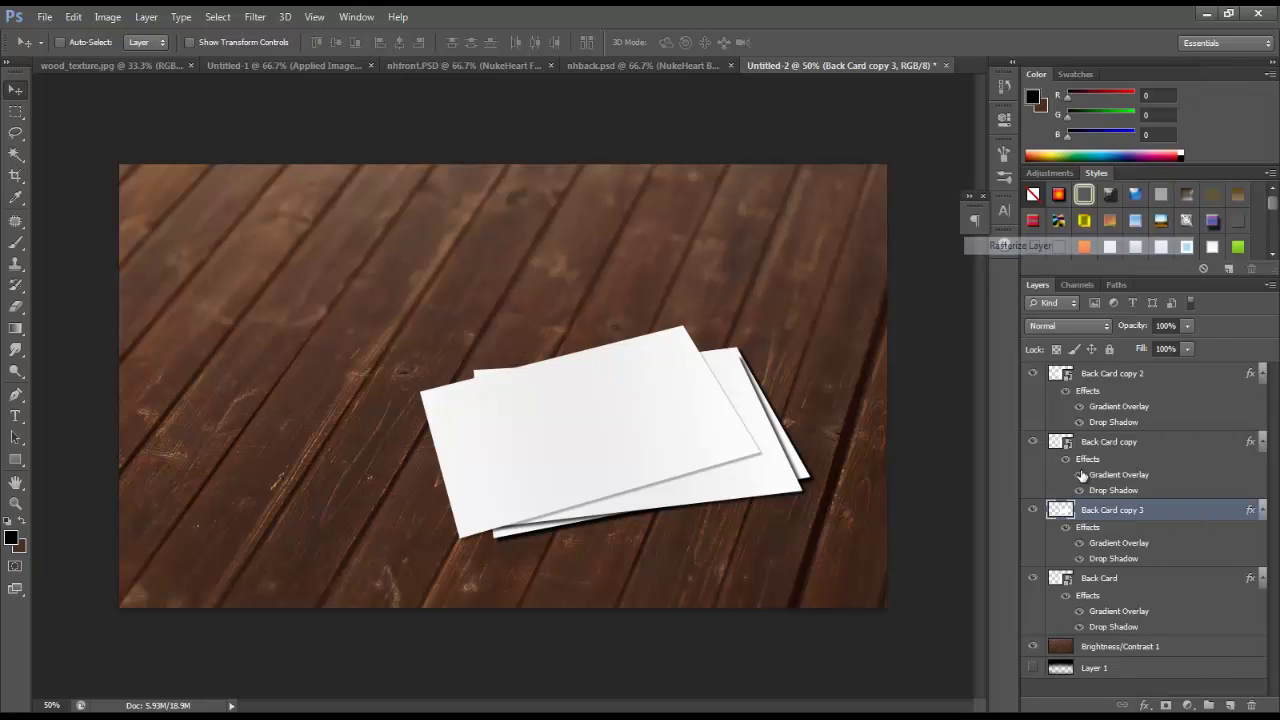
right_click(1165, 521)
click(1045, 221)
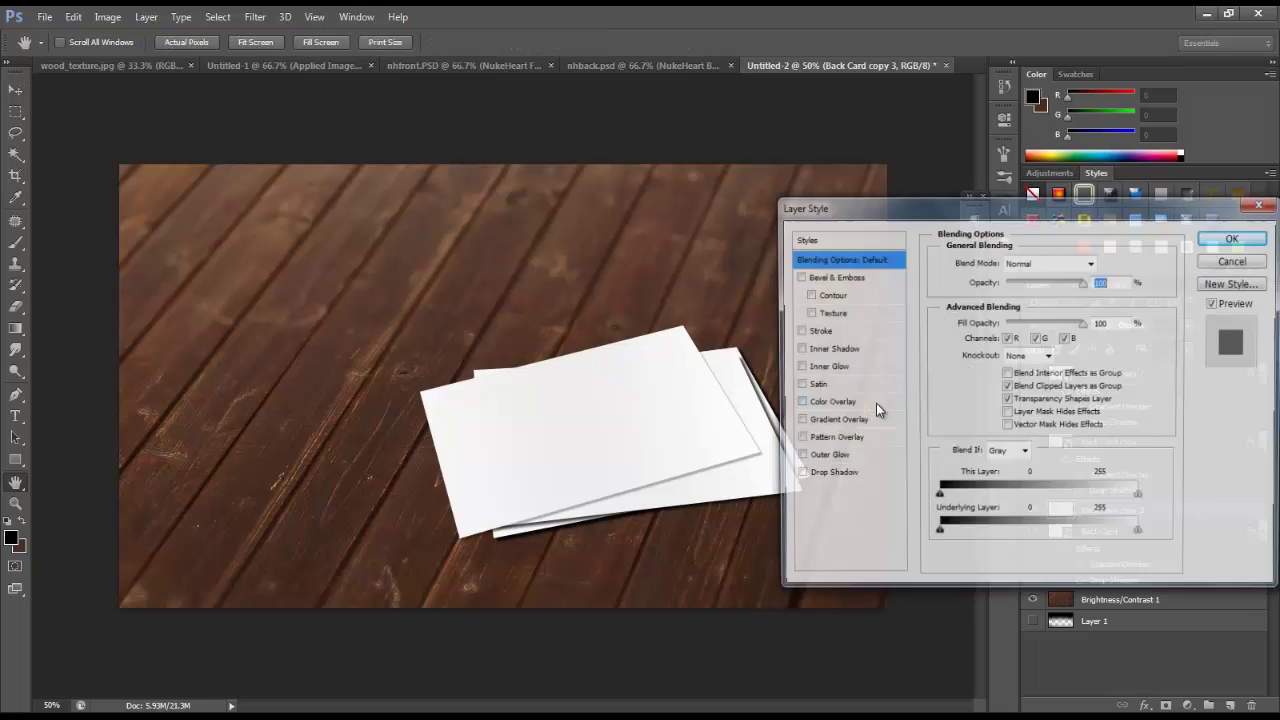
Step: Apply a Color Overlay to Back Card copy 3 in a near-black brown, darkened from a tone sampled from the wood
click(810, 403)
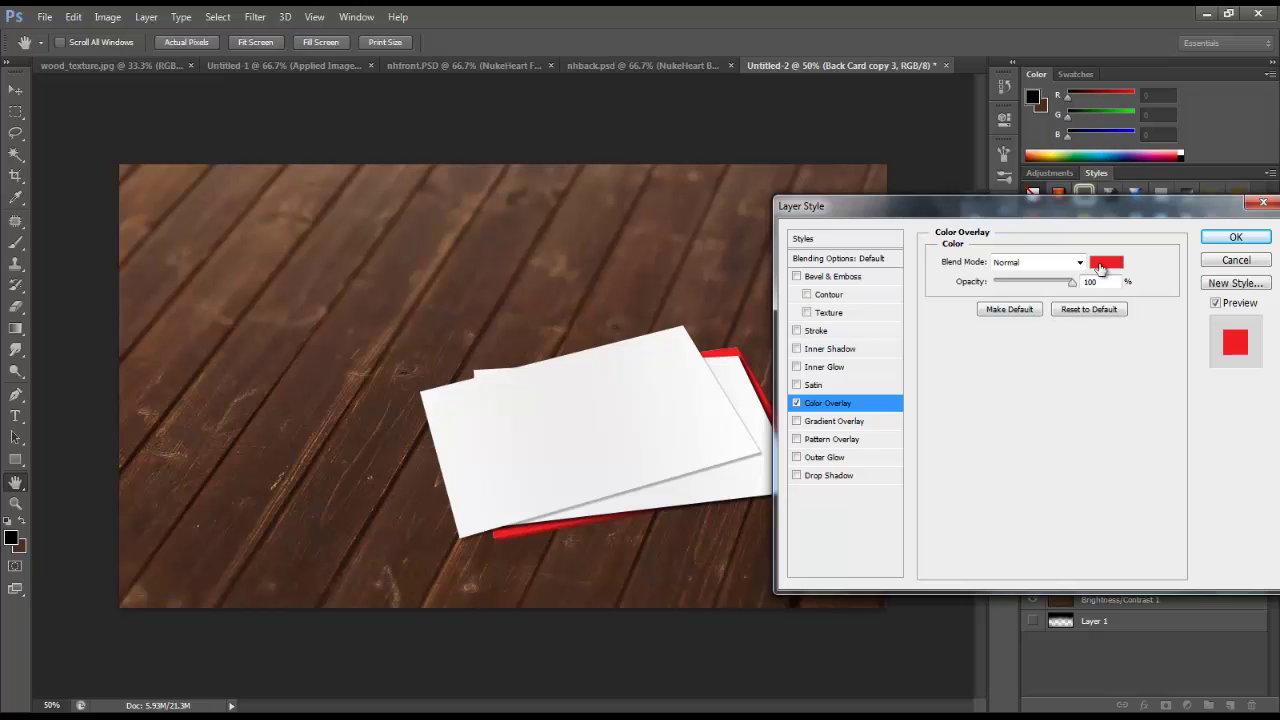
click(1102, 263)
click(208, 486)
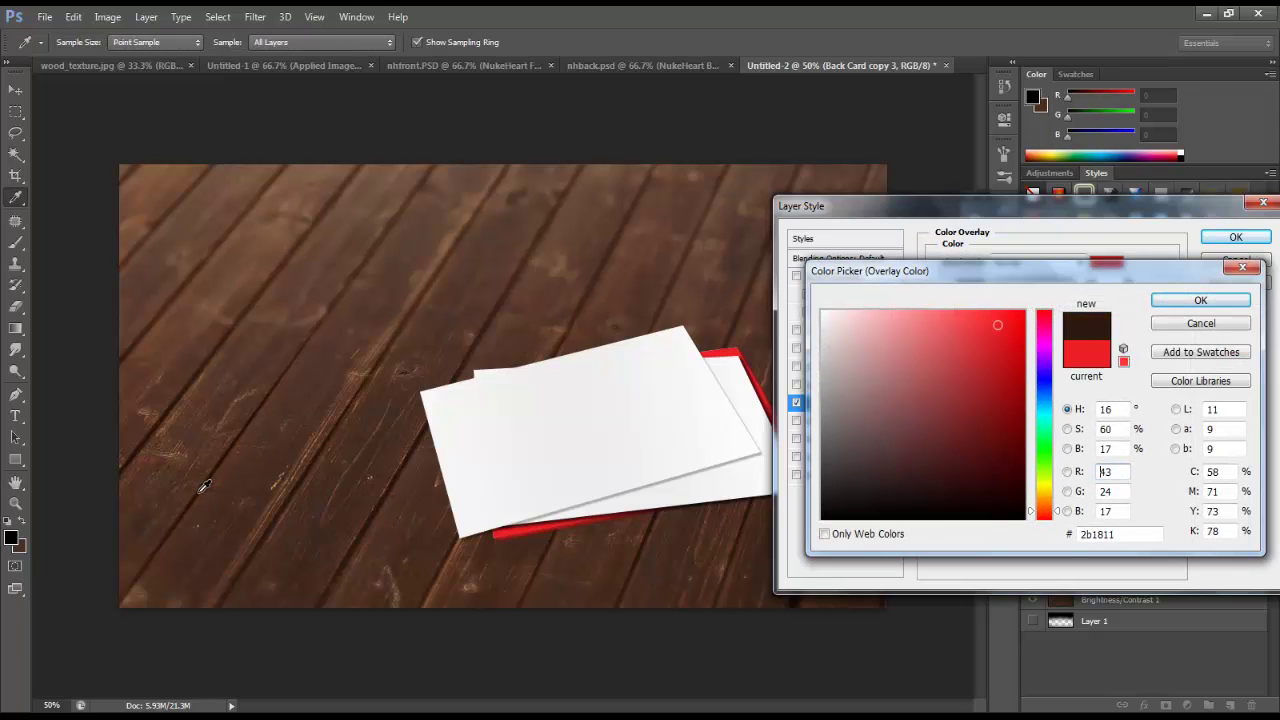
click(1163, 305)
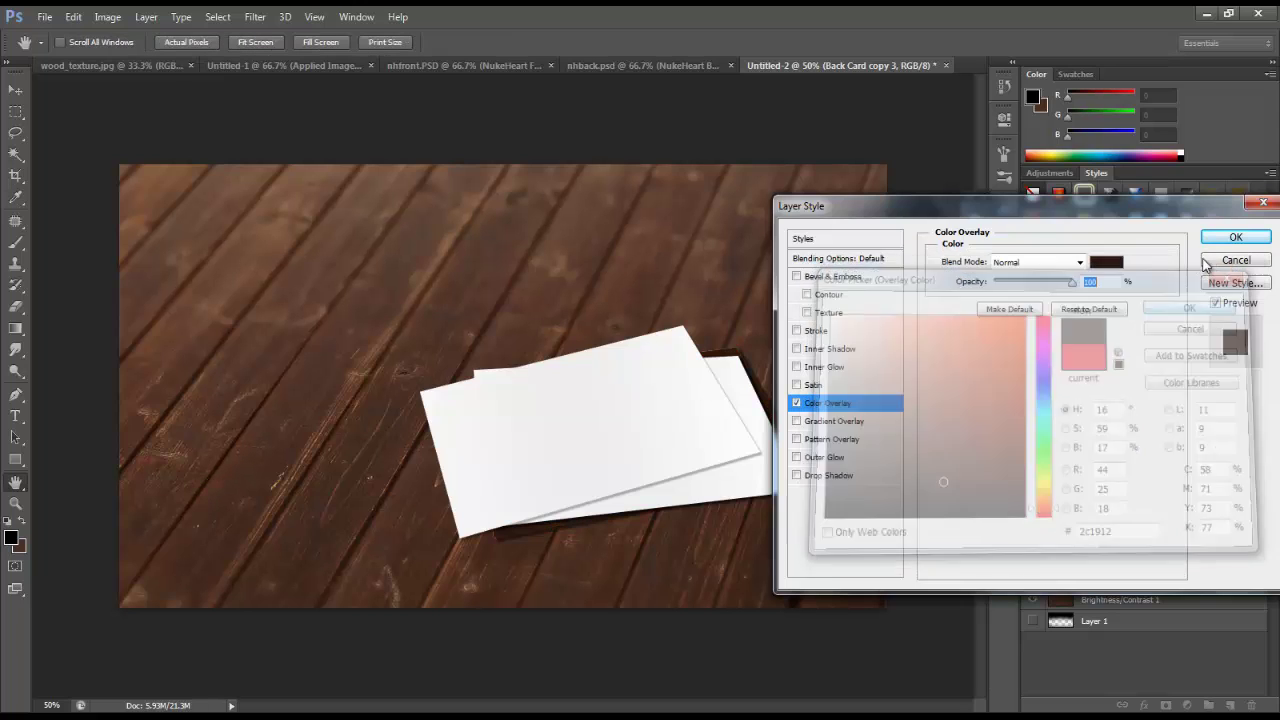
click(1106, 262)
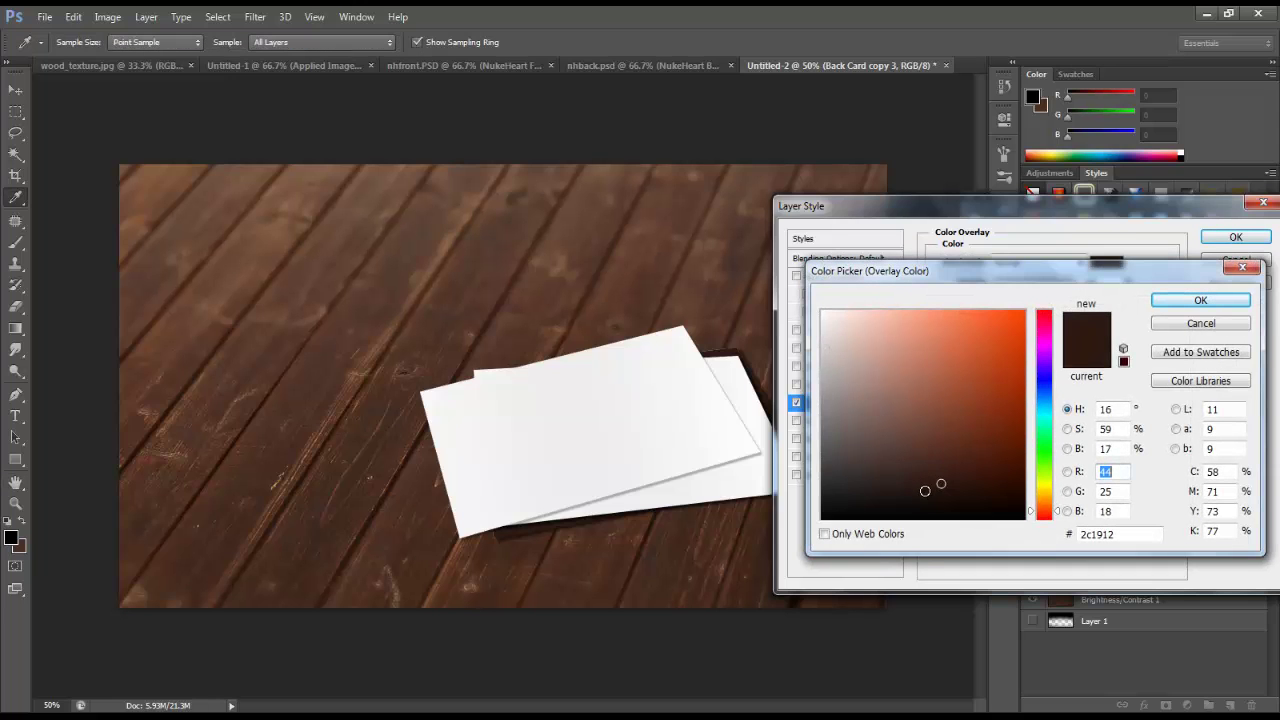
click(908, 502)
click(1196, 303)
click(1228, 240)
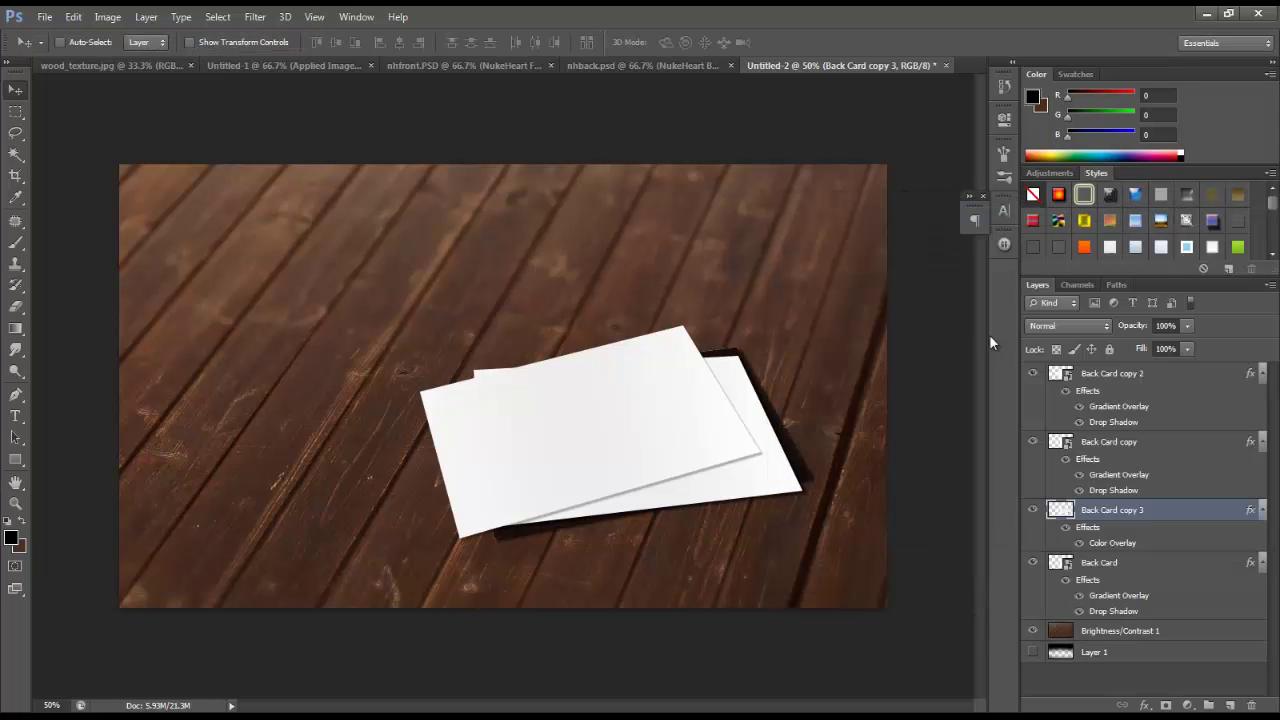
Step: Place Back Card copy 3 beneath the Back Card layer and offset it slightly down and right as a thin shadow
drag(806, 474, 828, 496)
drag(1159, 527, 1168, 614)
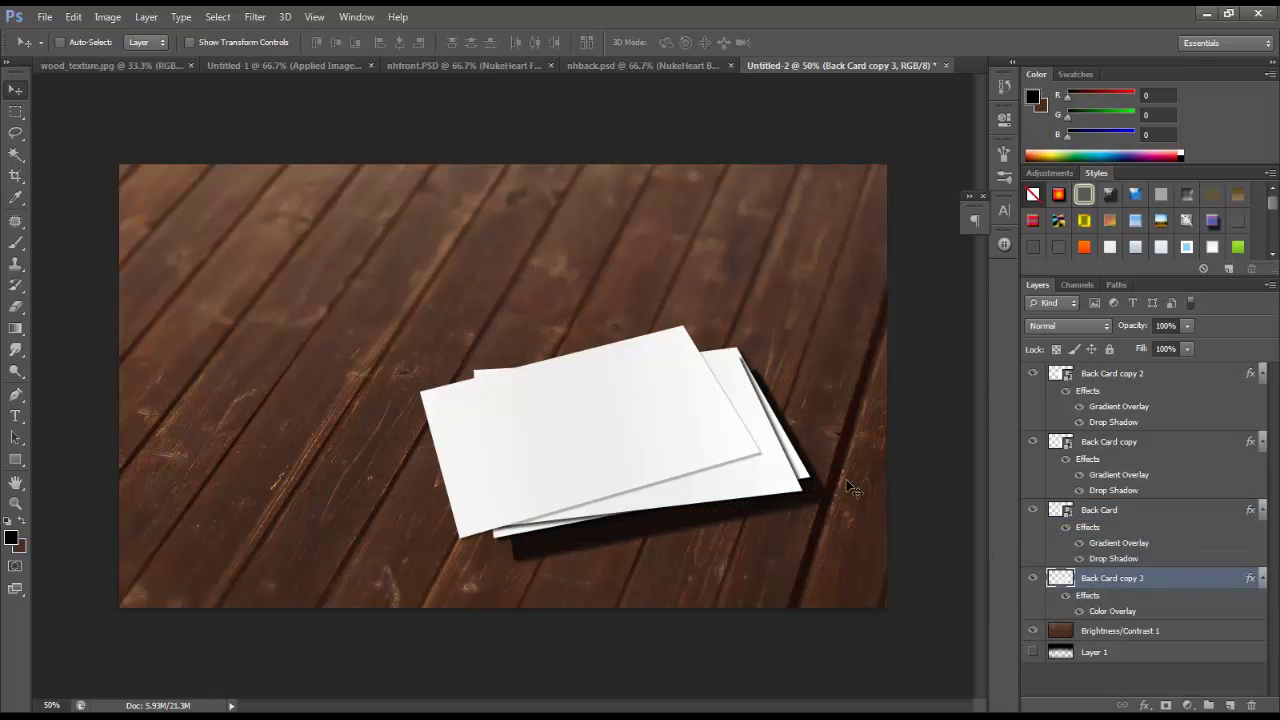
drag(809, 487, 795, 478)
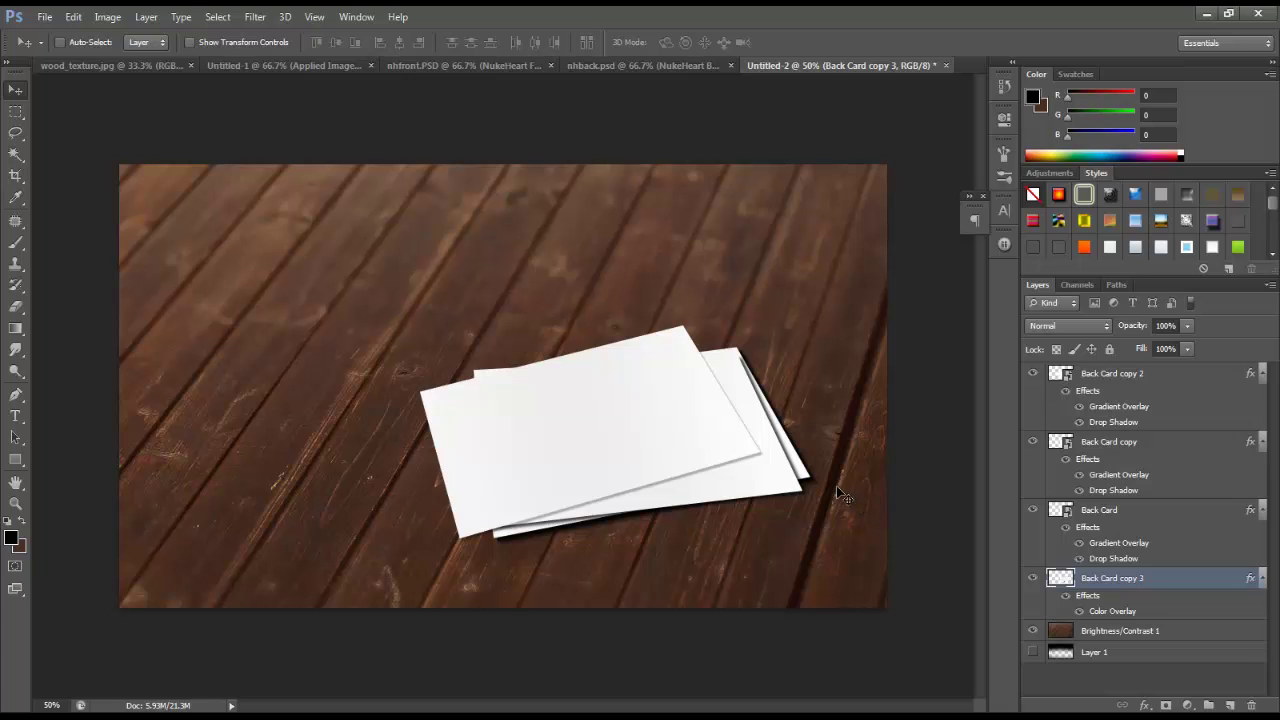
Step: Duplicate the Back Card copy 3 shadow layer, rotate the duplicate slightly counterclockwise, and align it beneath the topmost card
drag(818, 485, 787, 494)
key(ctrl+j)
key(ctrl+t)
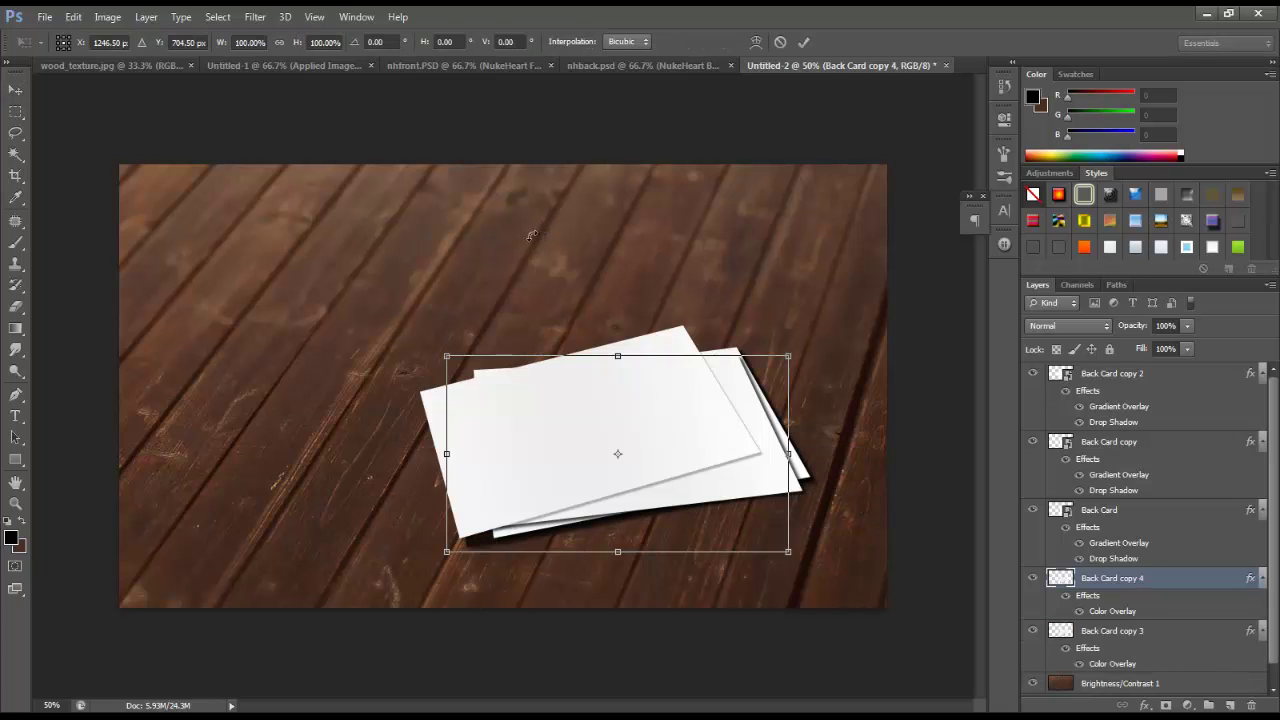
drag(531, 234, 535, 222)
drag(534, 434, 520, 417)
key(Return)
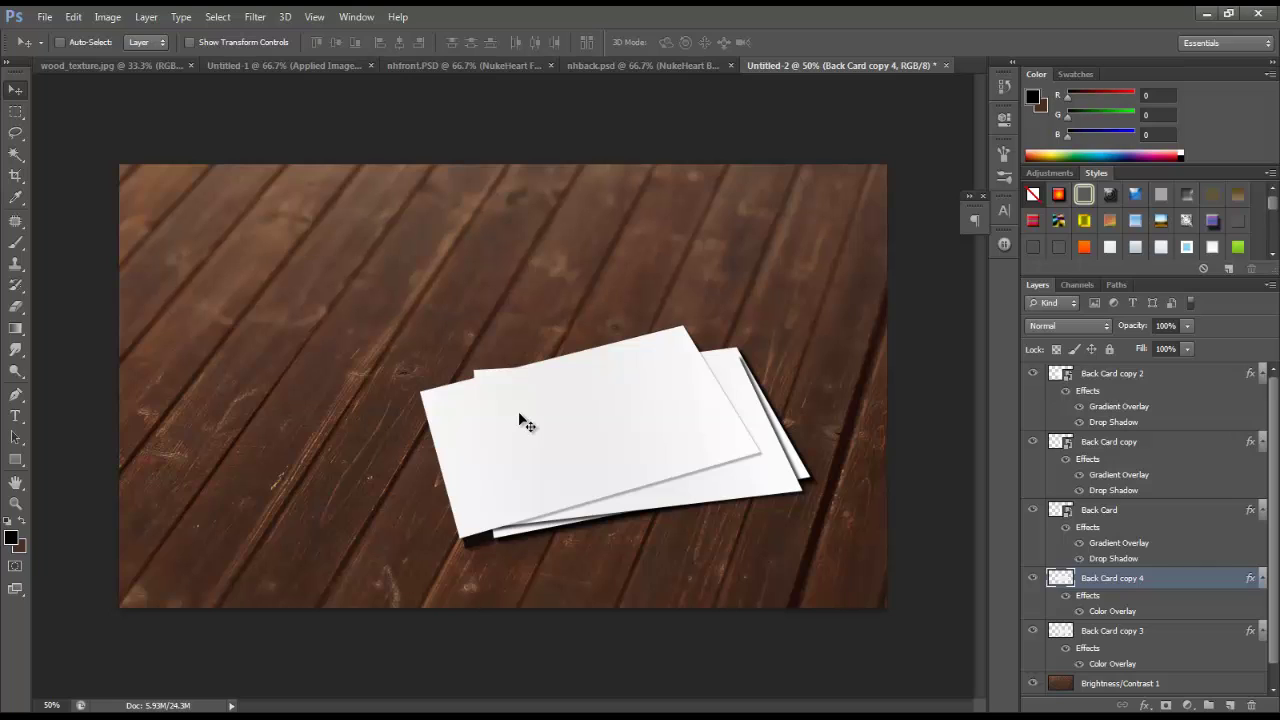
drag(519, 414, 526, 416)
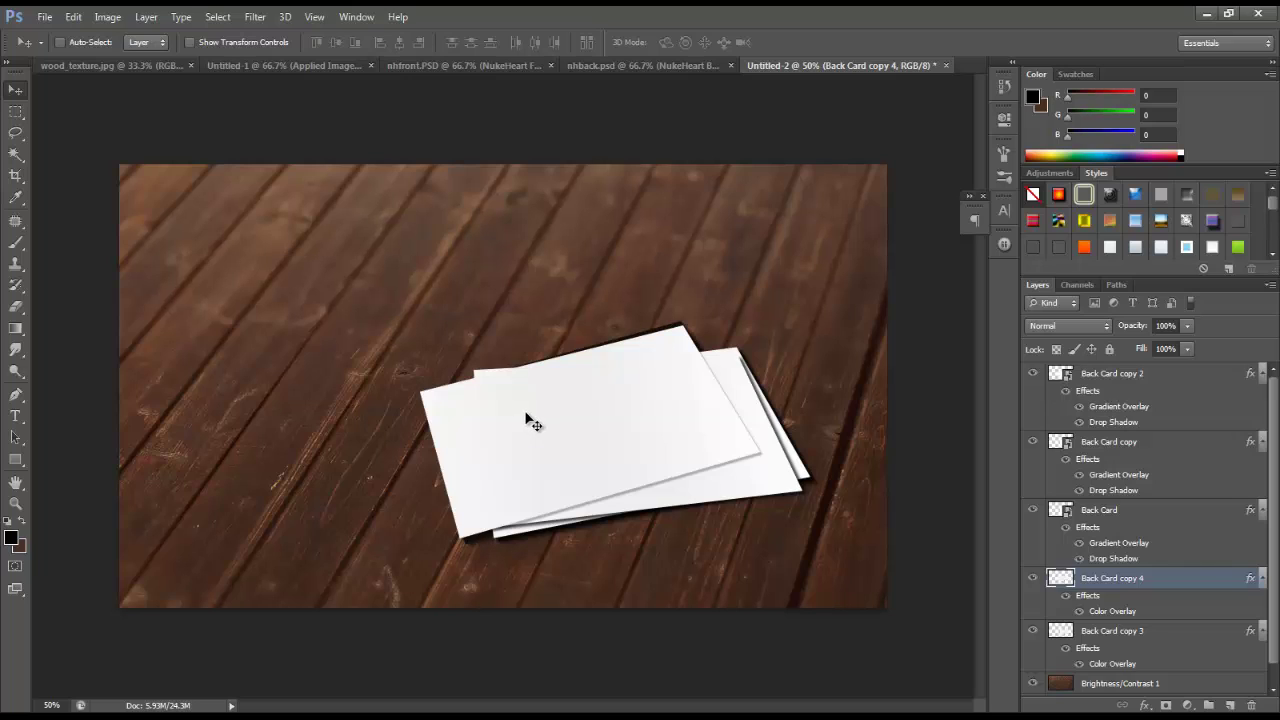
Step: Erase the part of the Back Card copy 4 shadow above the top card's upper edge and apply a 5.9 px Gaussian Blur
key(e)
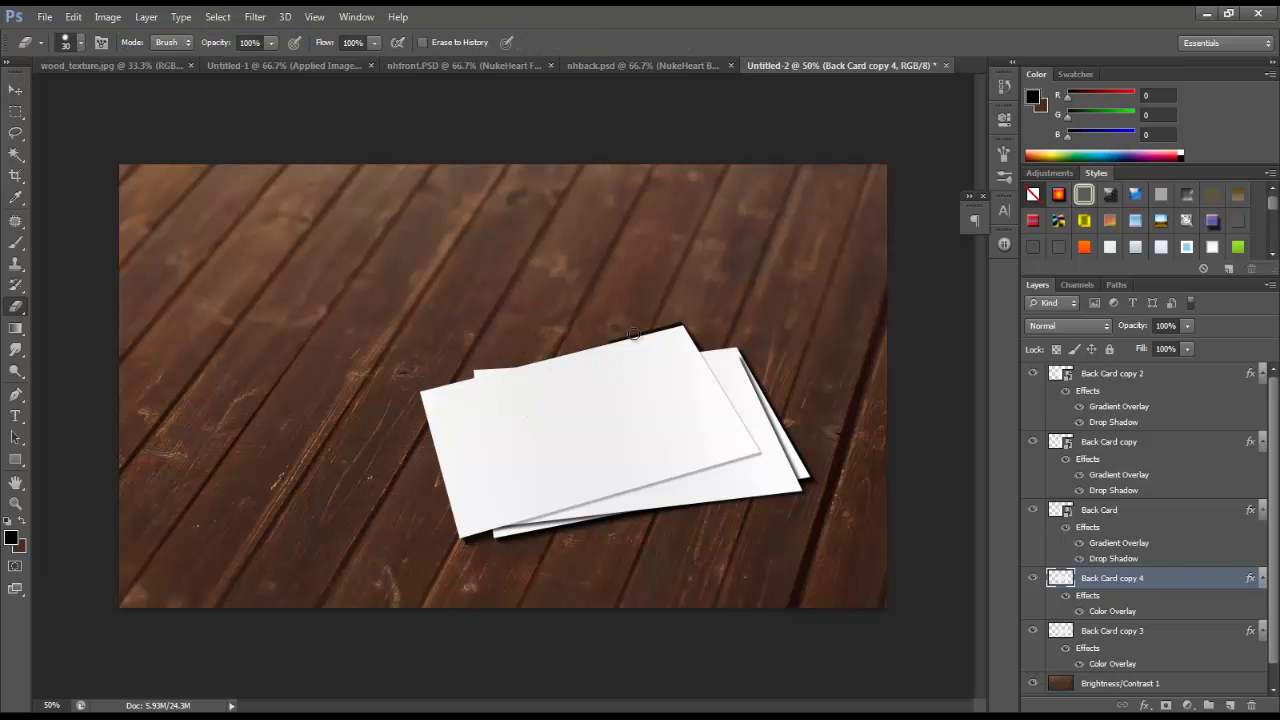
drag(633, 335, 688, 329)
click(255, 17)
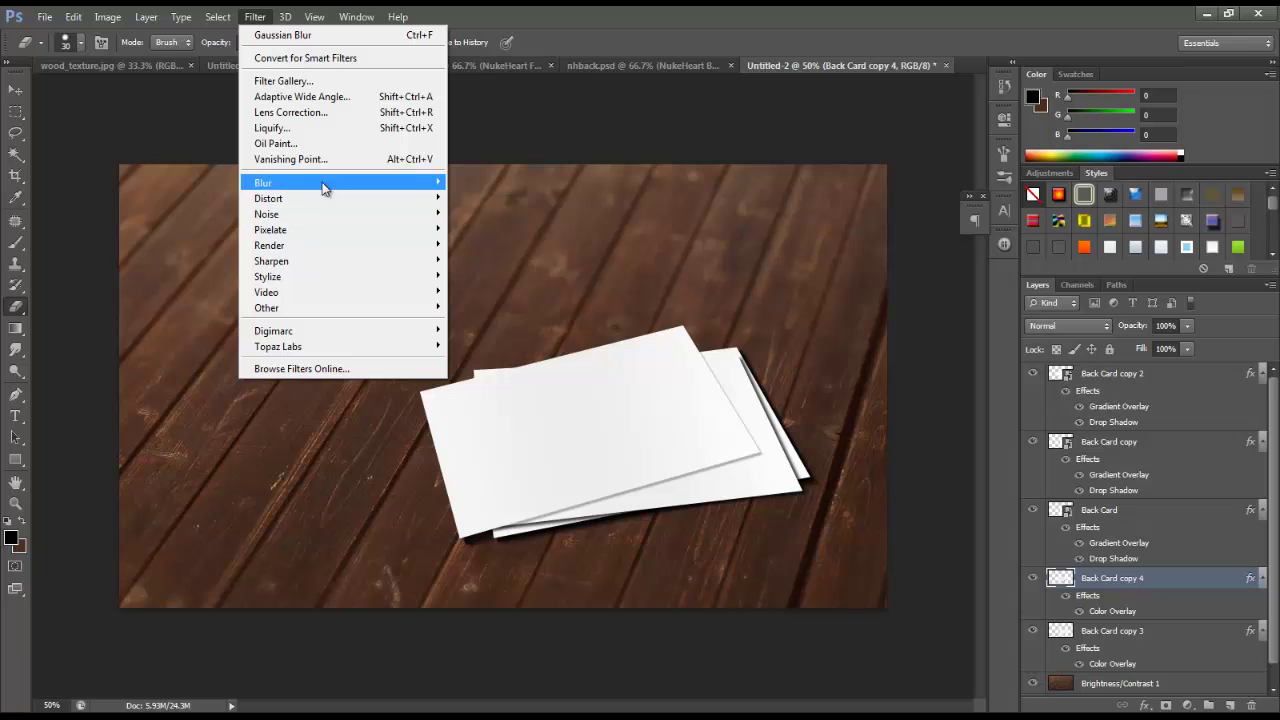
mouse_move(322, 185)
click(497, 294)
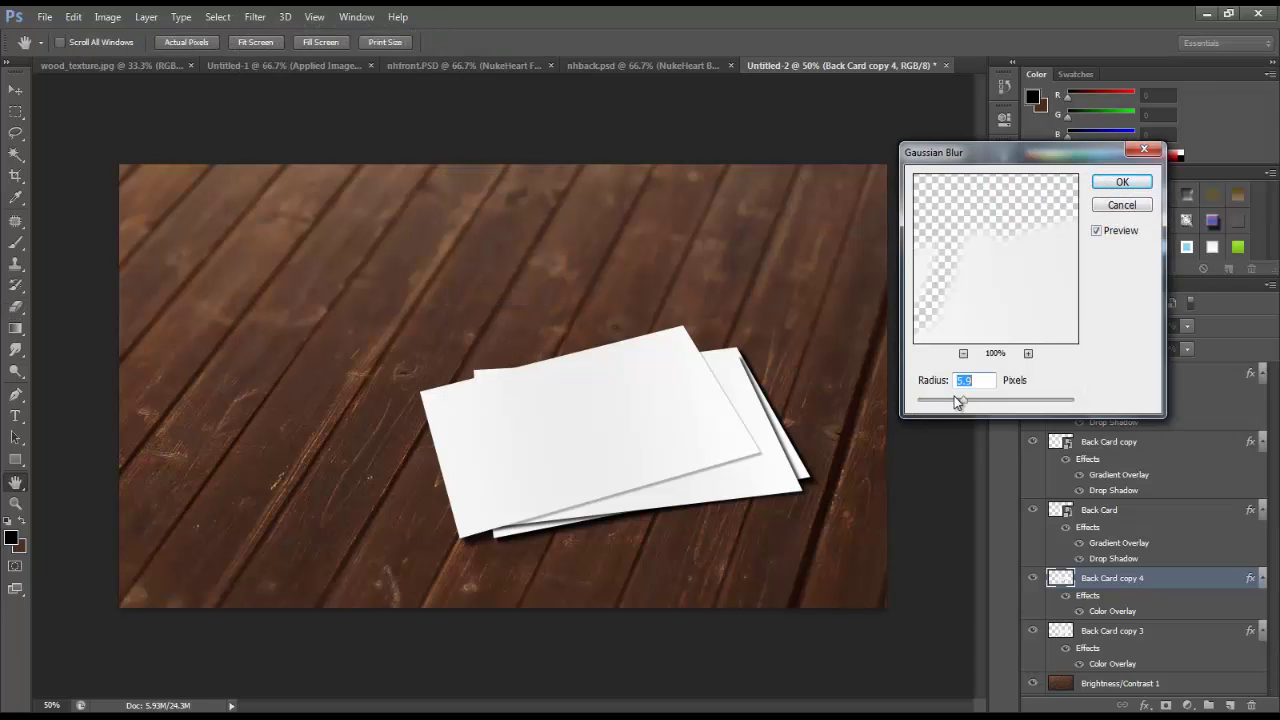
click(1122, 184)
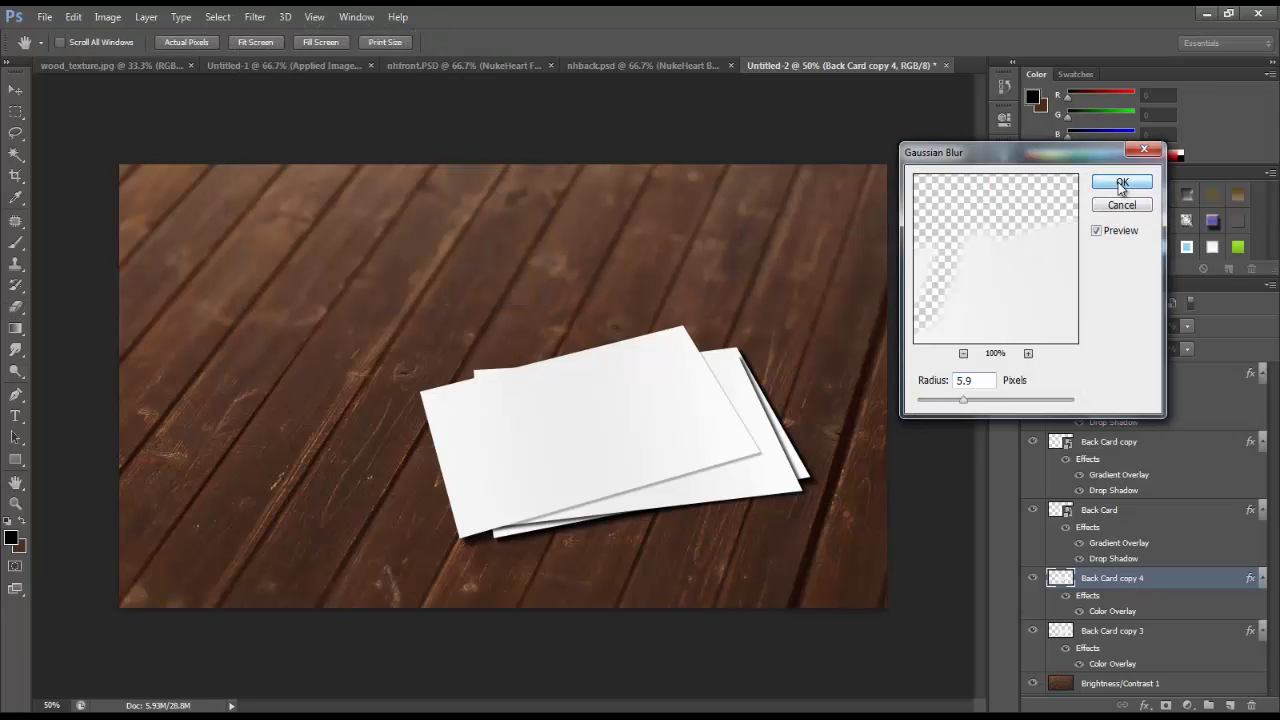
key(v)
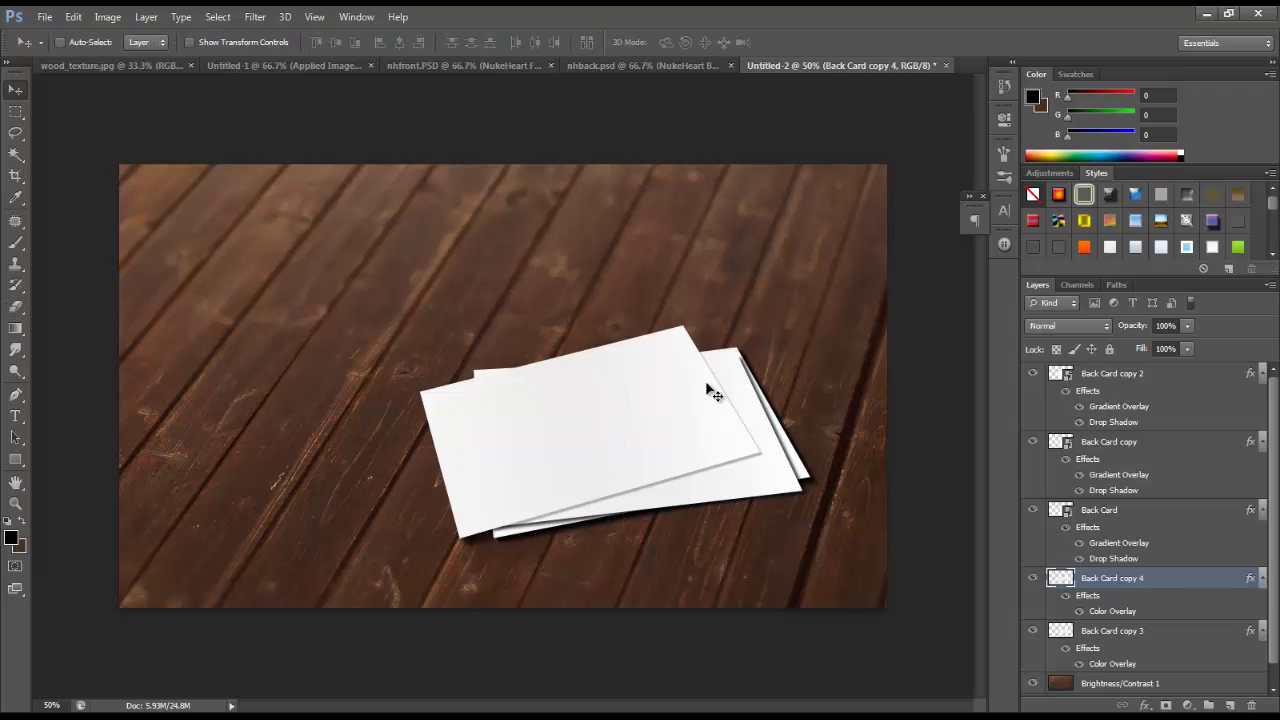
Step: Select Back Card copy 3 and toggle its visibility off and on to check its shadow effect
scroll(1148, 680, down, 1)
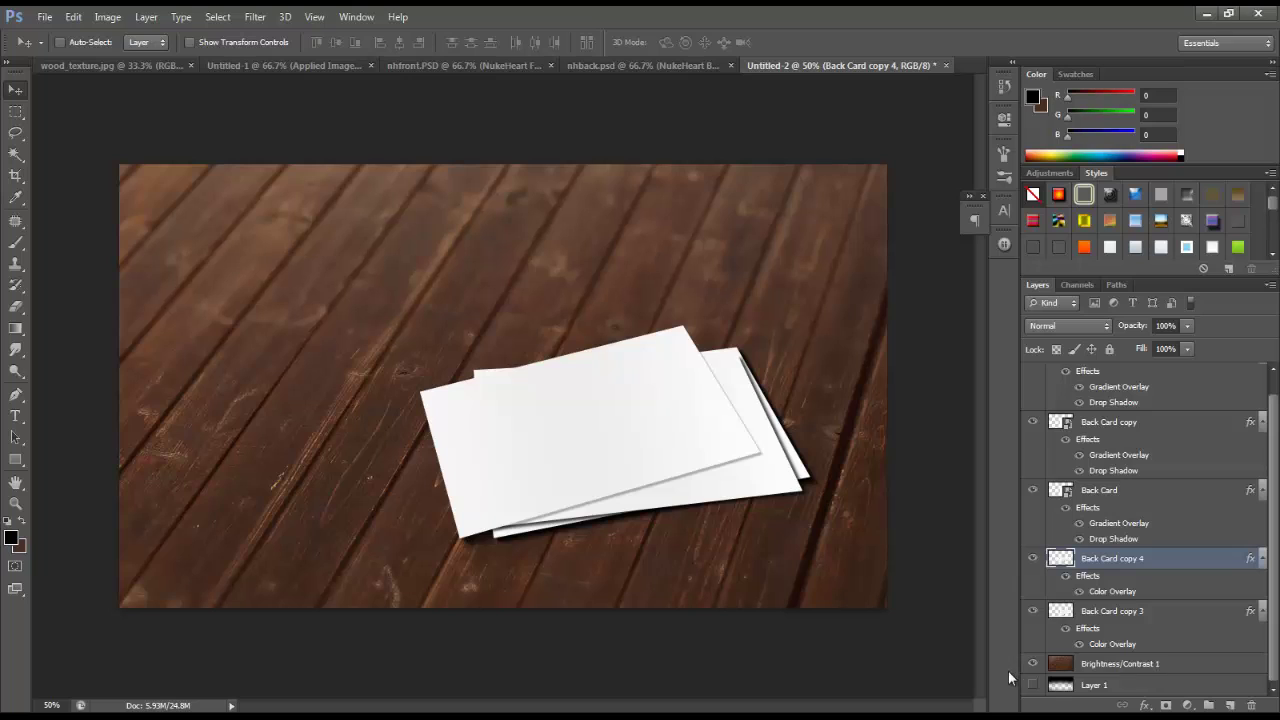
click(1160, 668)
click(1164, 617)
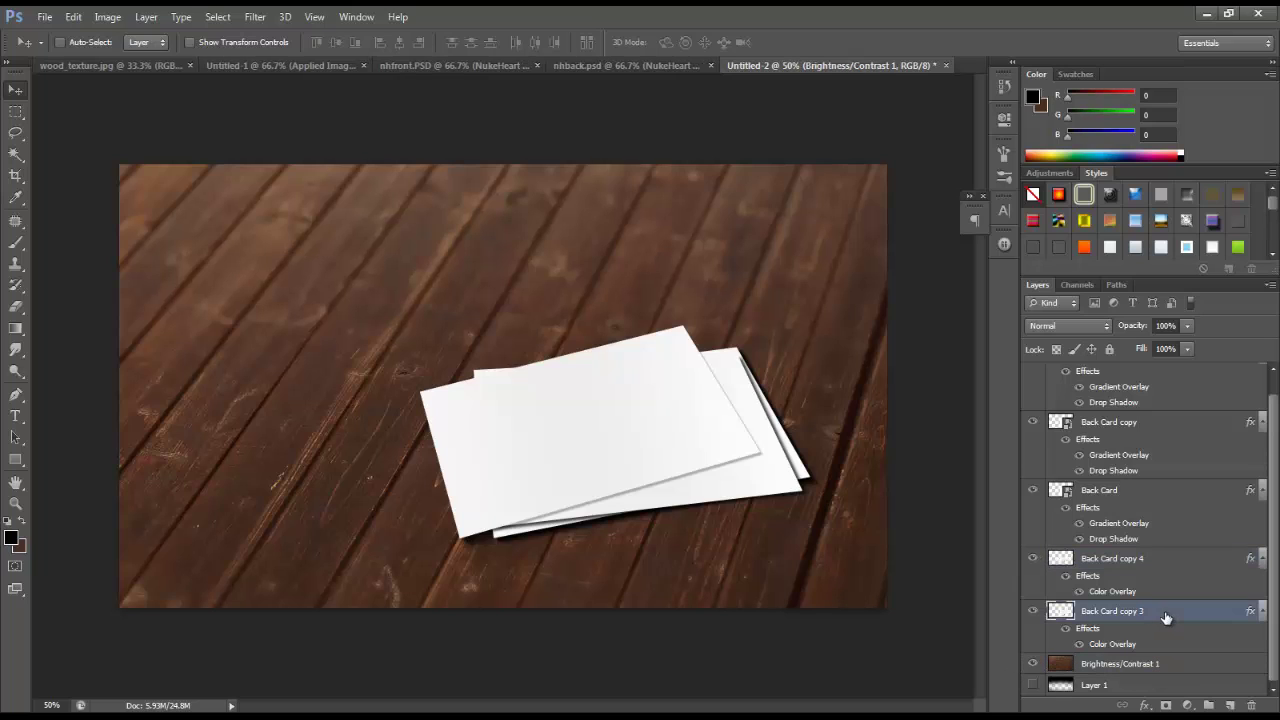
click(1033, 611)
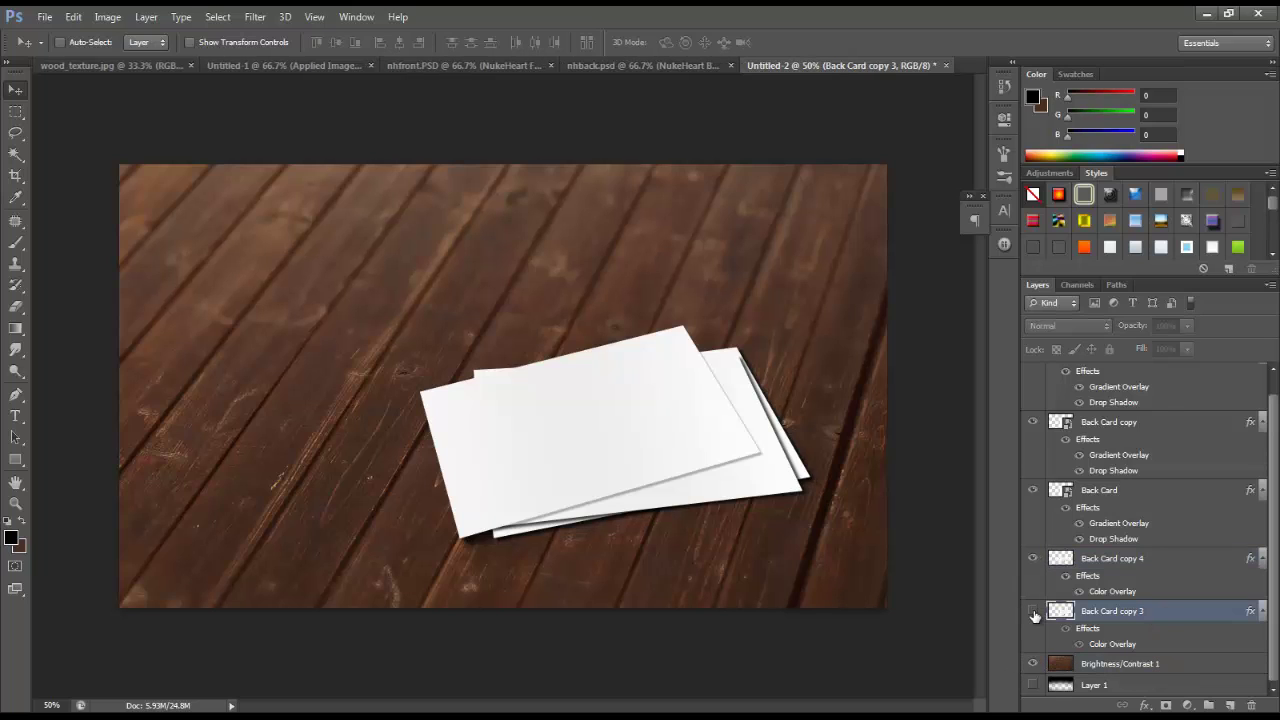
click(1033, 611)
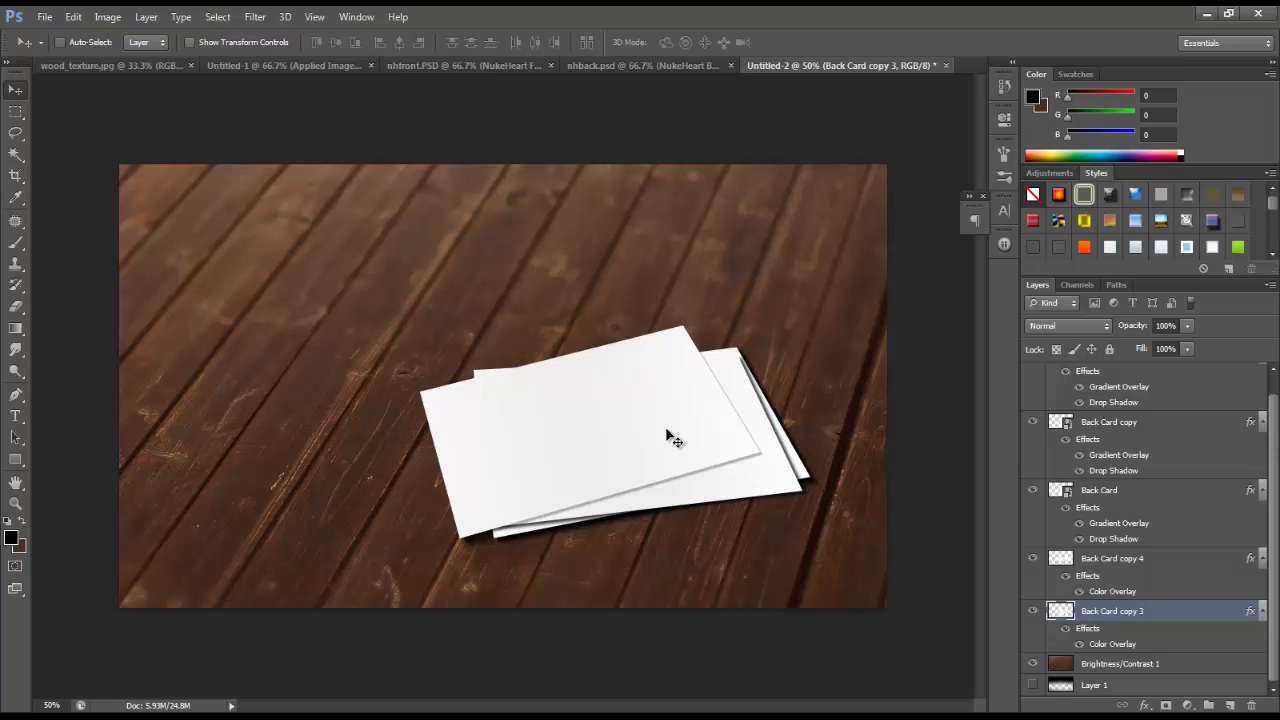
Step: Select the topmost card and rename its layer, Back Card copy 2, to The Back Card
click(730, 420)
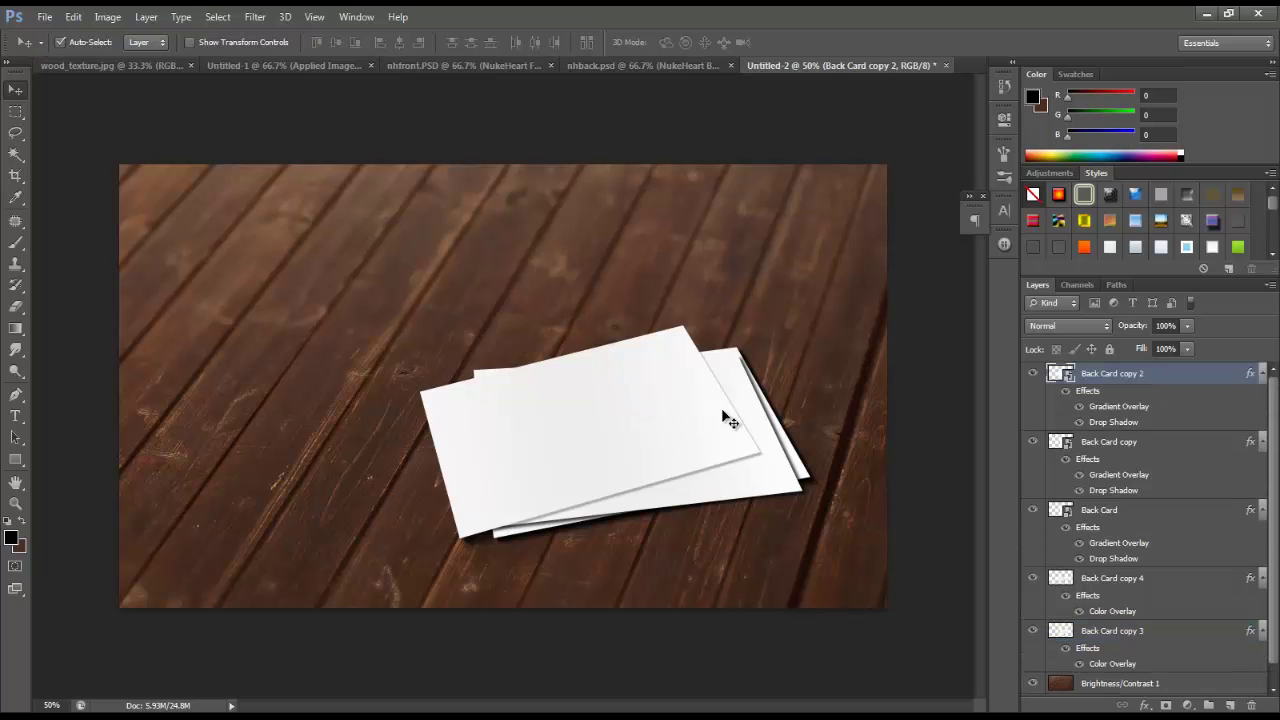
click(1033, 373)
double_click(1113, 374)
text(The)
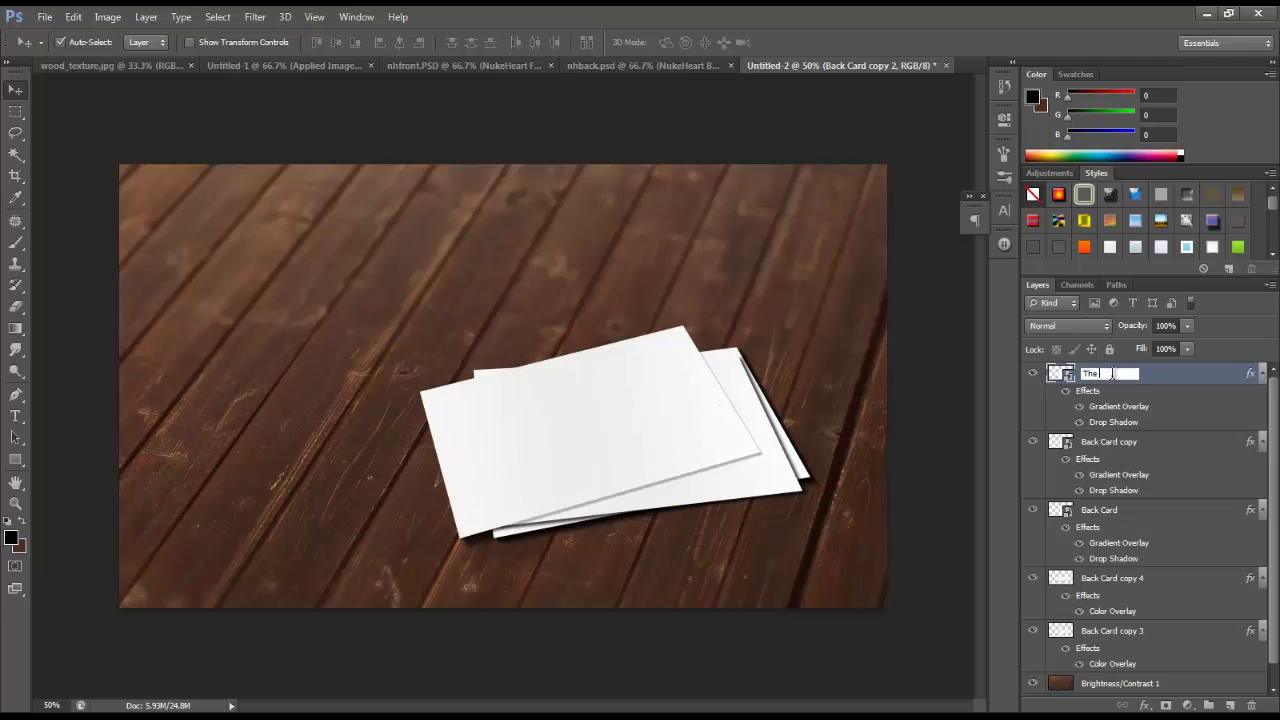
key(Return)
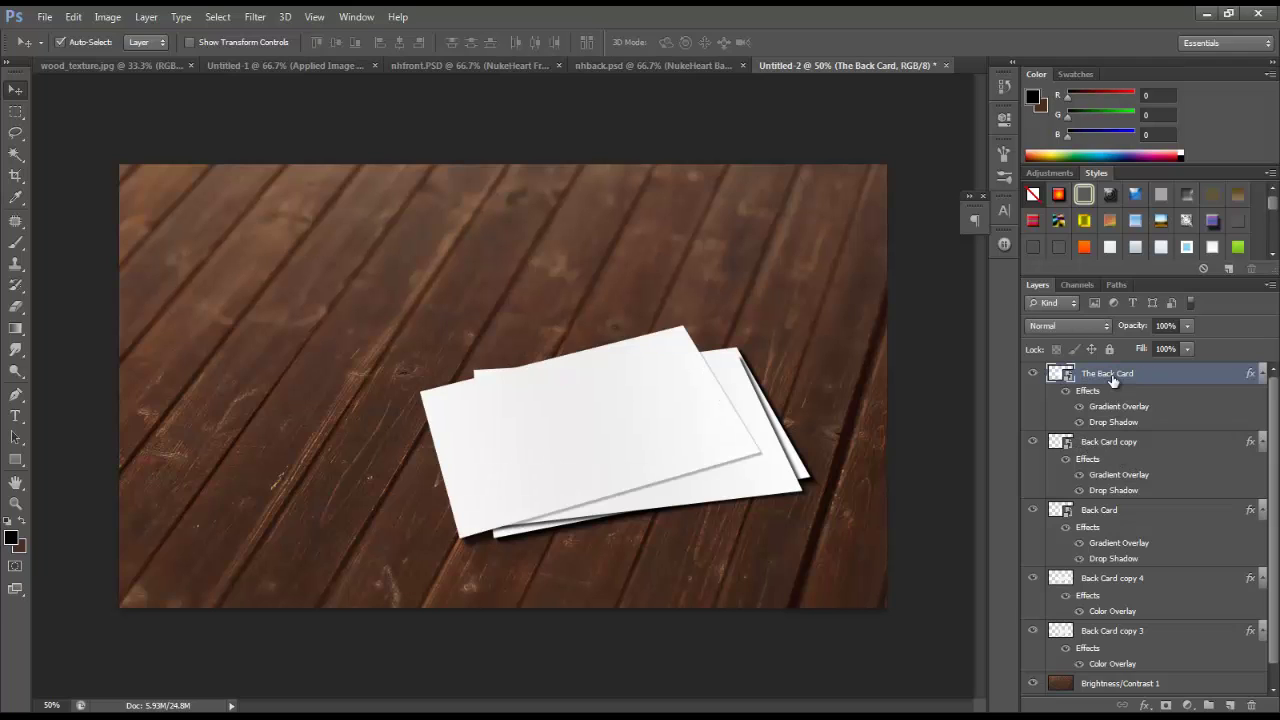
Step: Group the layers from Back Card copy through Back Card copy 3 and name the group Back Cards
click(1170, 454)
scroll(1136, 510, down, 1)
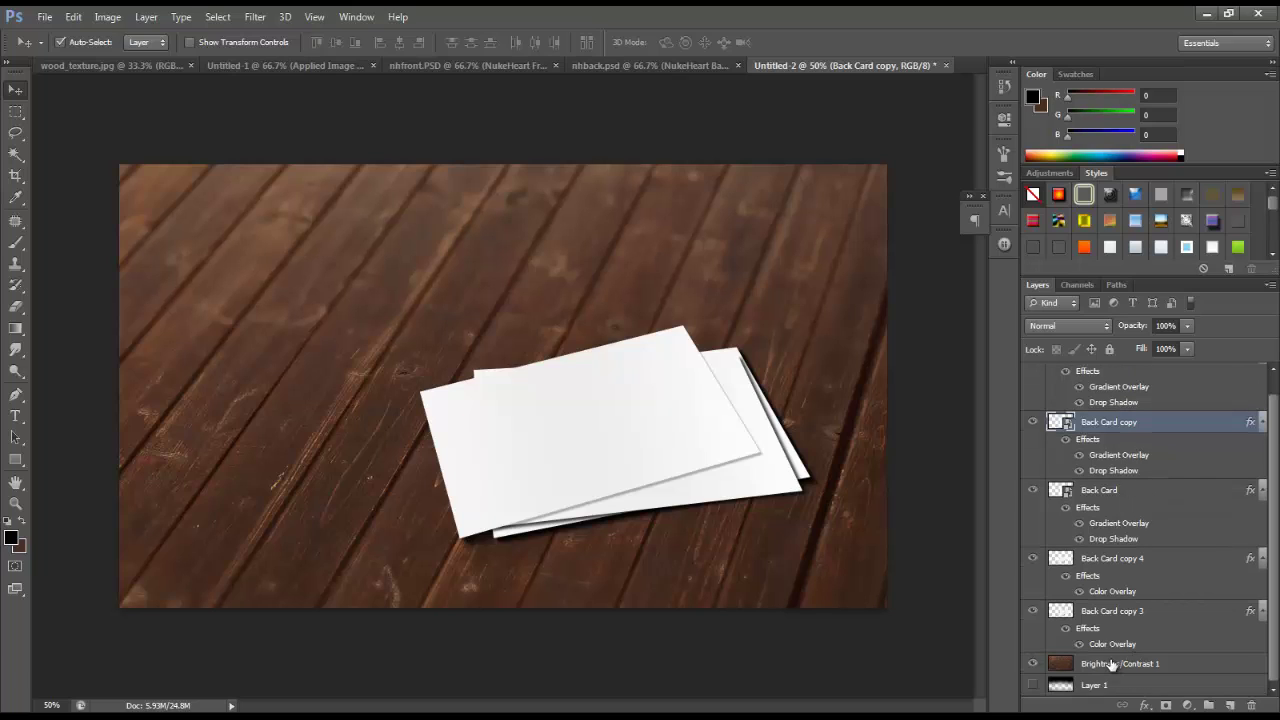
shift+click(1157, 614)
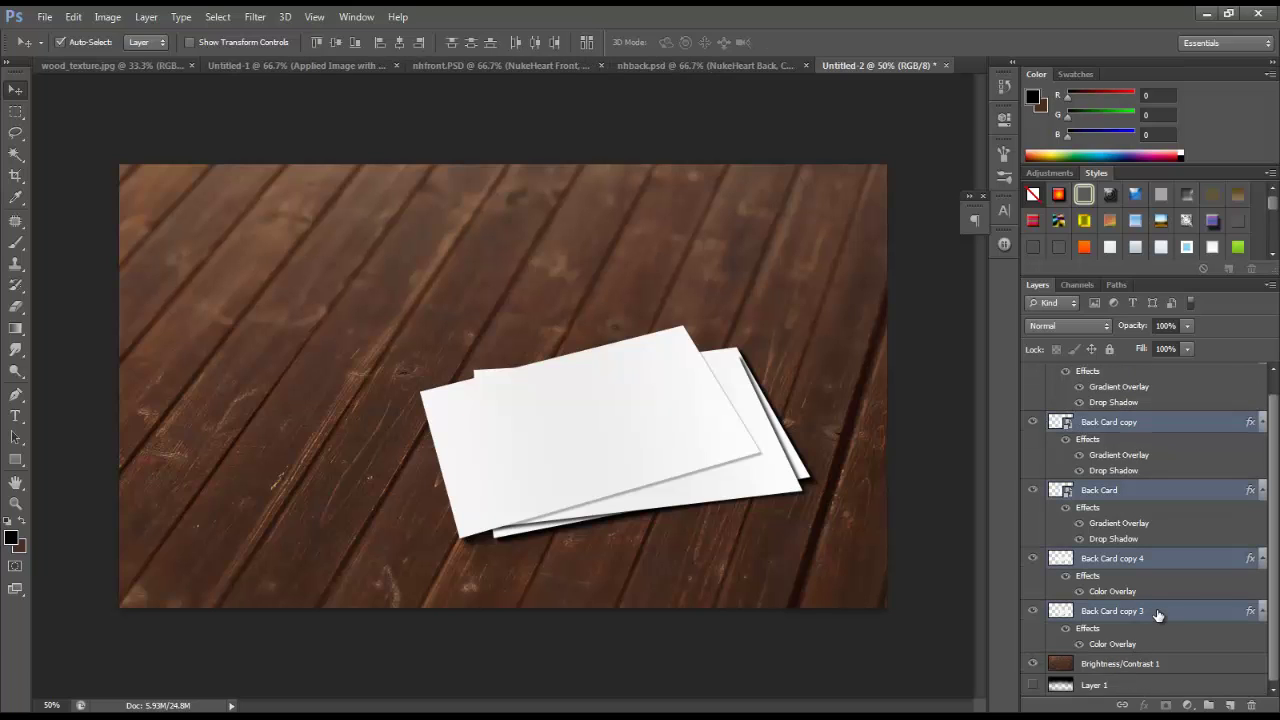
key(ctrl+g)
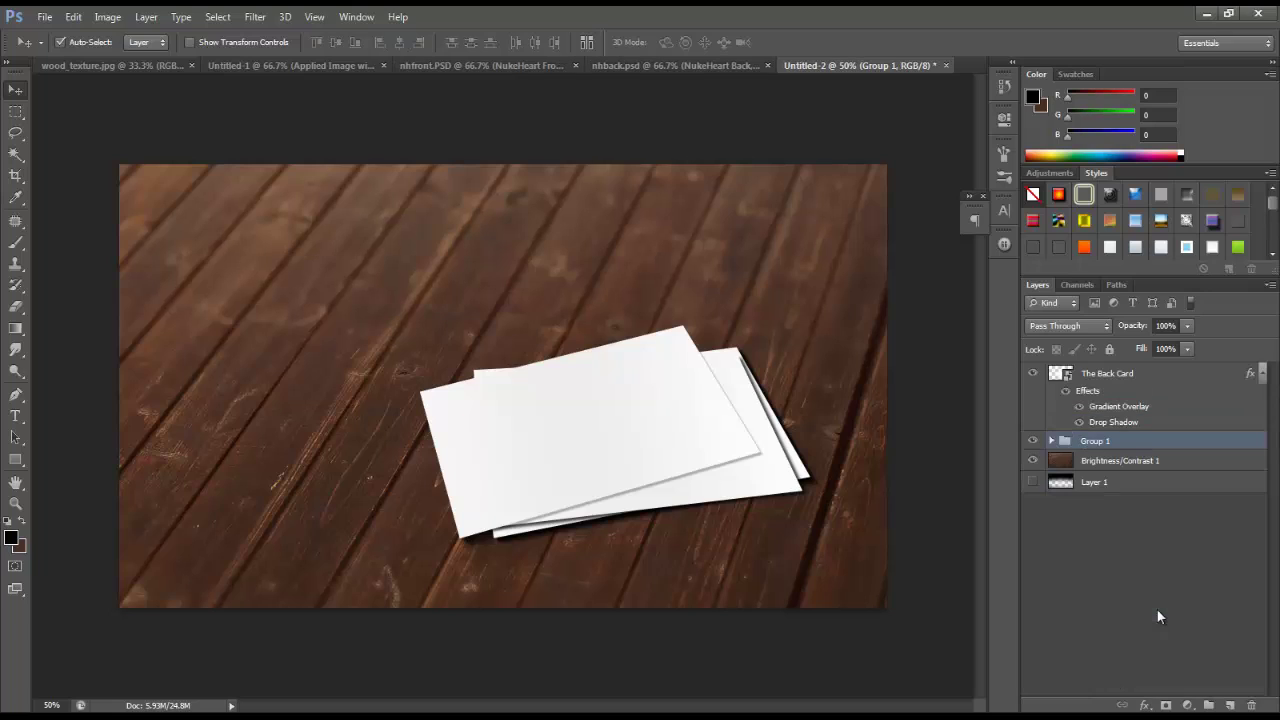
double_click(1097, 442)
text(Back Cards)
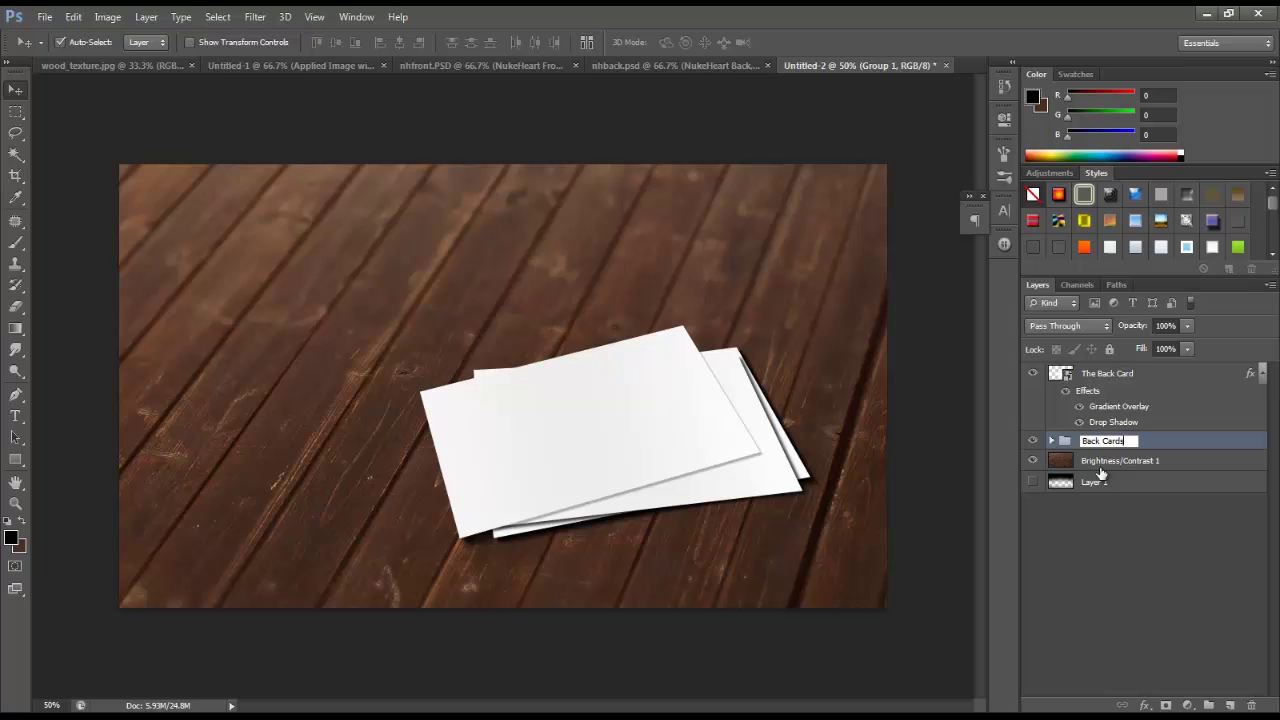
key(Return)
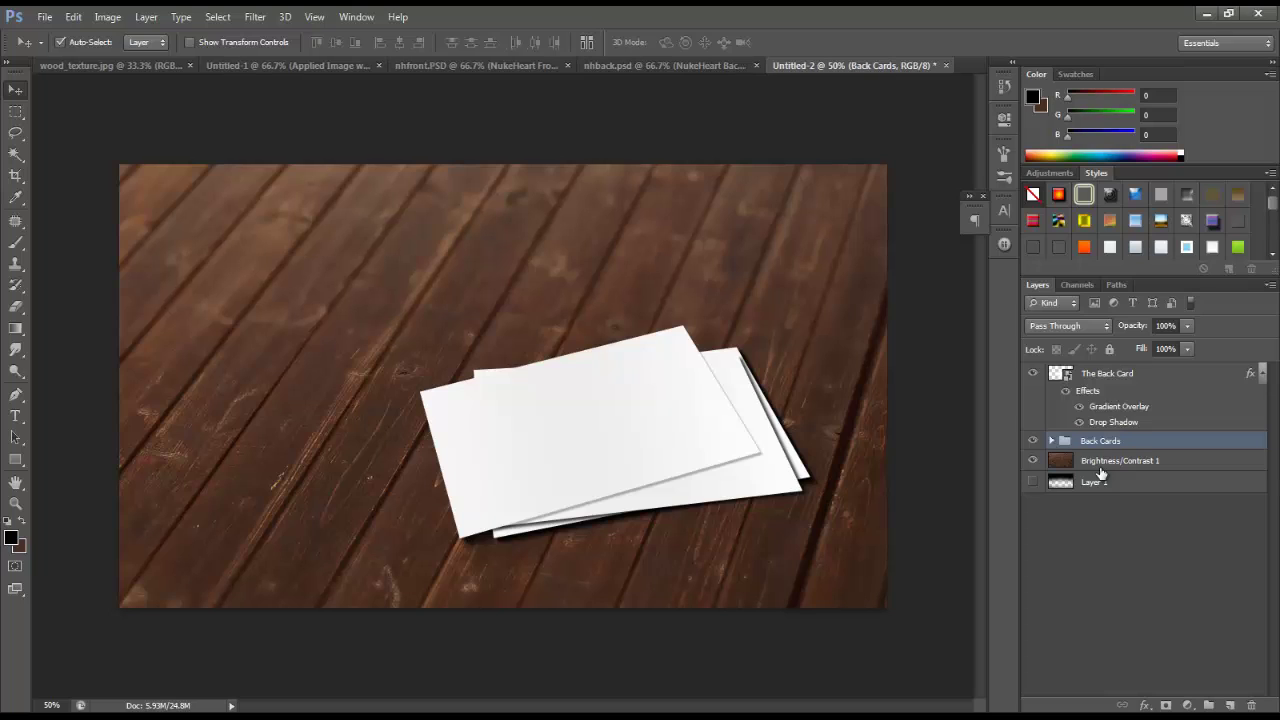
Step: Collapse The Back Card's effects list, open its smart object contents, and bring in the NukeHeart Back artwork from nhback.psd
click(1112, 376)
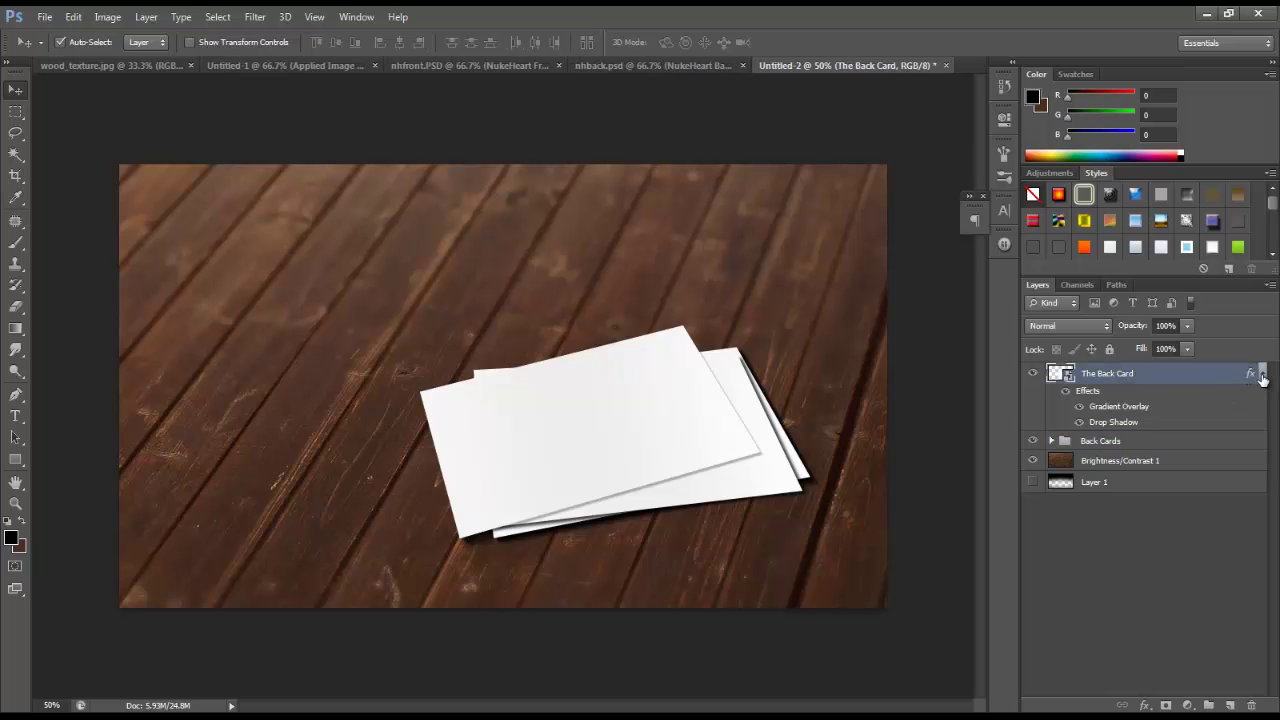
click(1263, 378)
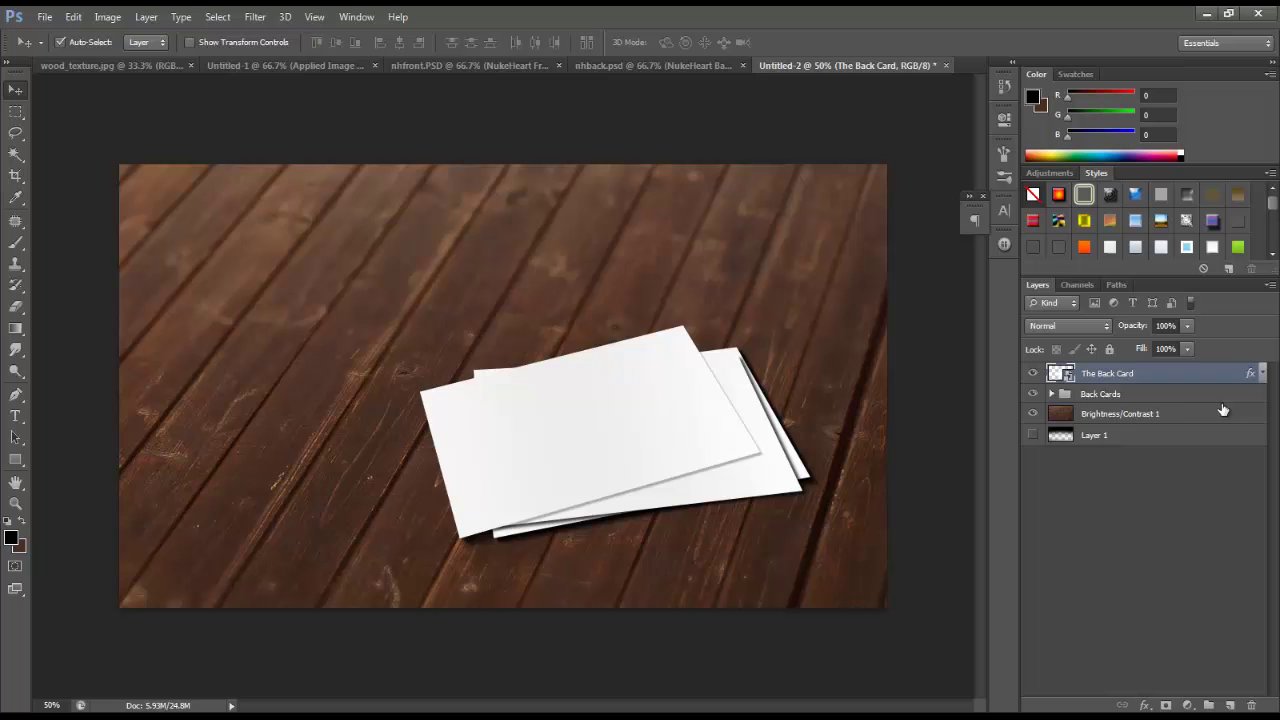
double_click(1060, 373)
click(594, 232)
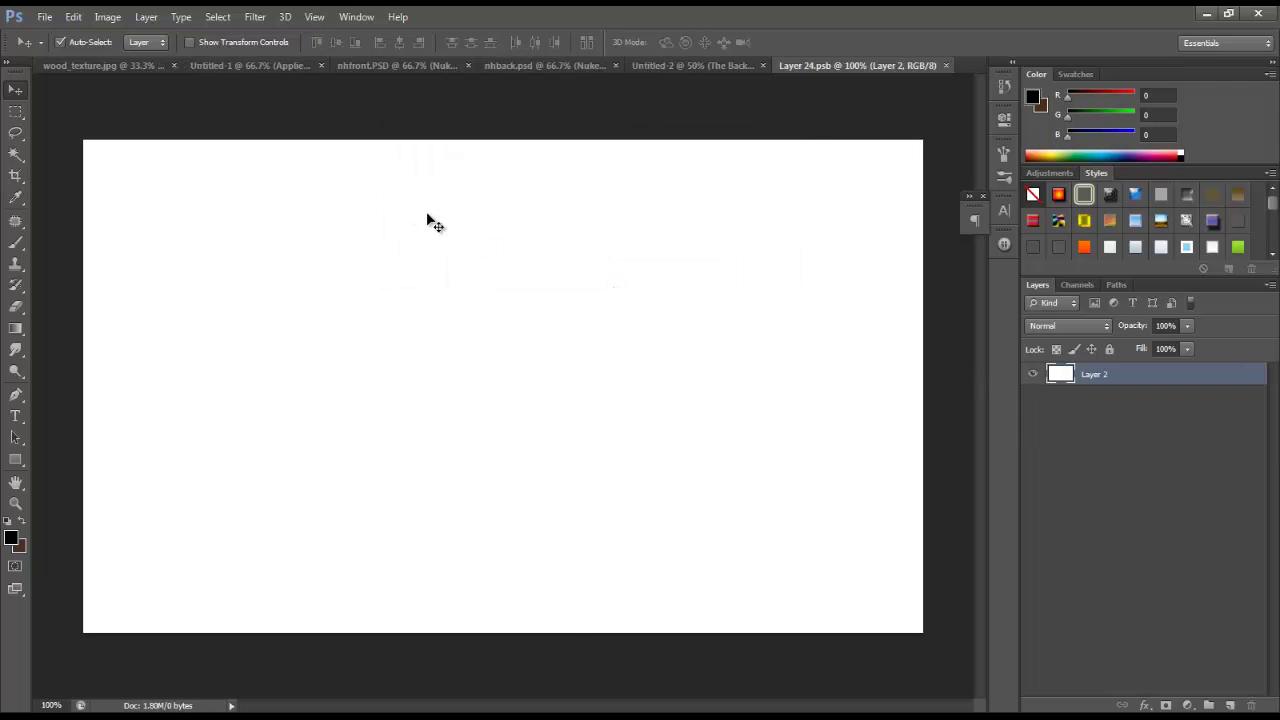
click(551, 68)
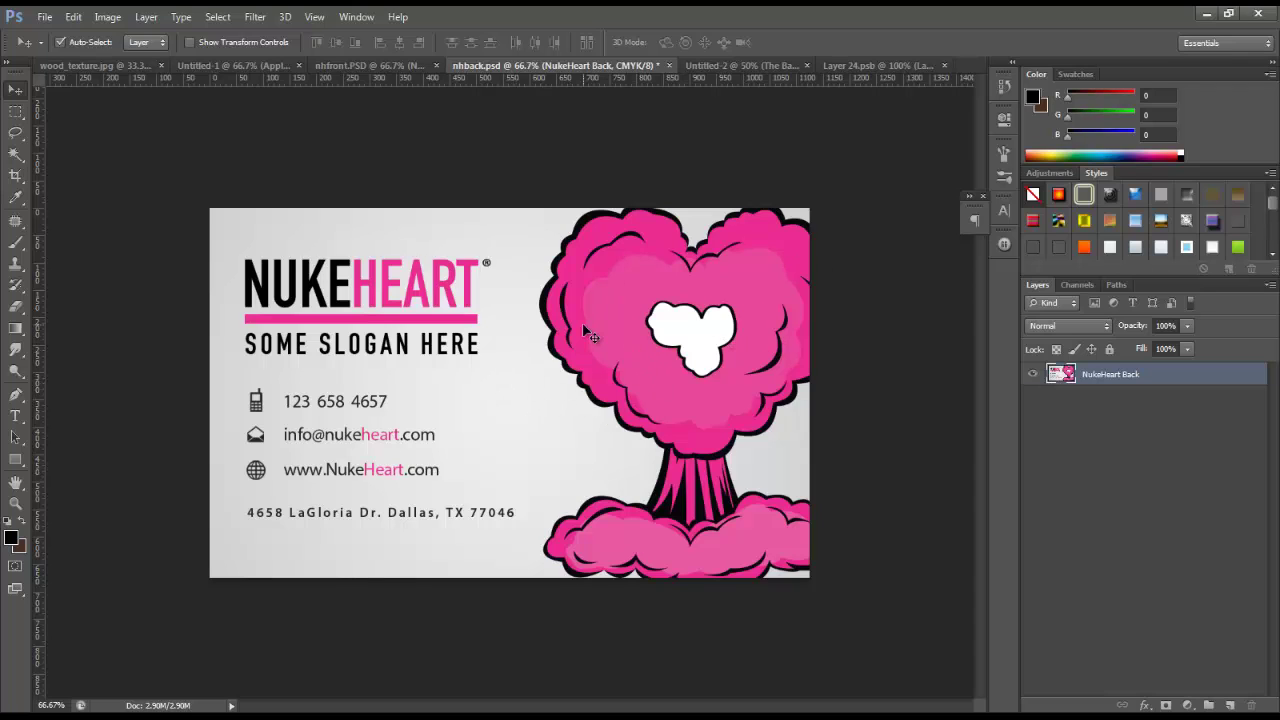
drag(476, 314, 436, 320)
Step: Scale the NukeHeart Back artwork to about 1051 by 631 px and position it to cover the whole card canvas
key(ctrl+t)
drag(83, 158, 429, 340)
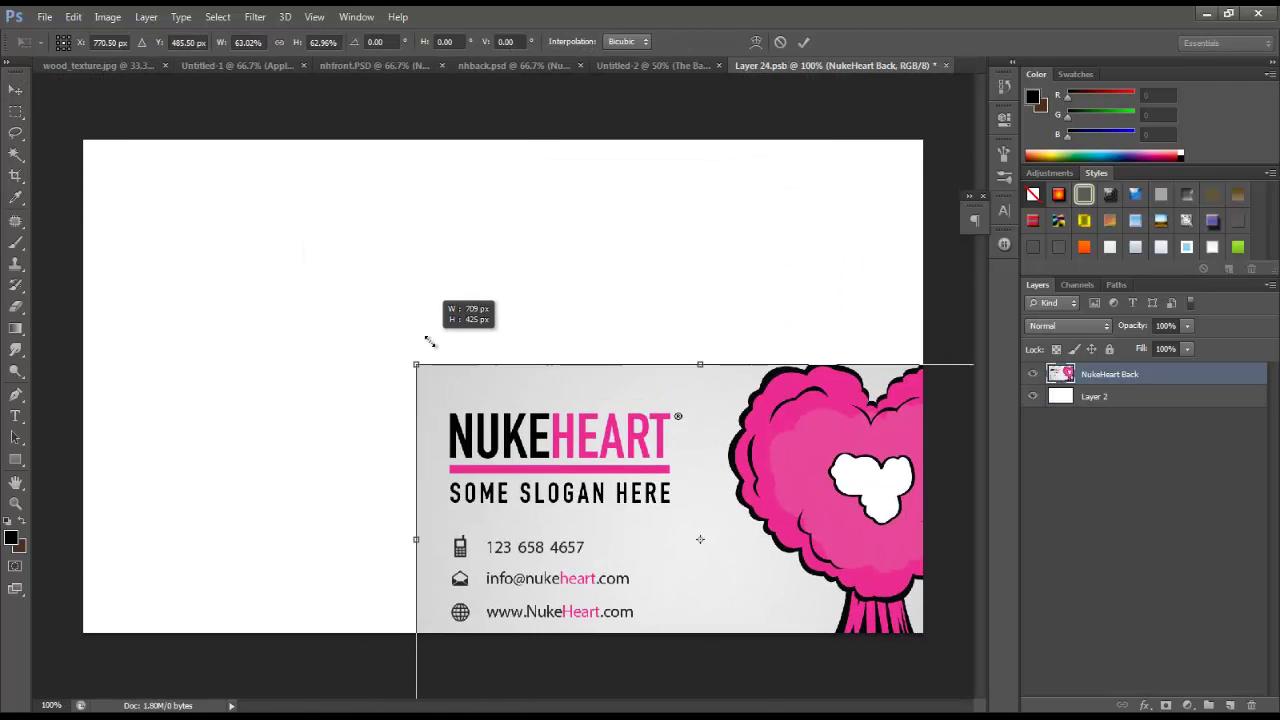
drag(489, 465, 158, 242)
drag(650, 488, 929, 651)
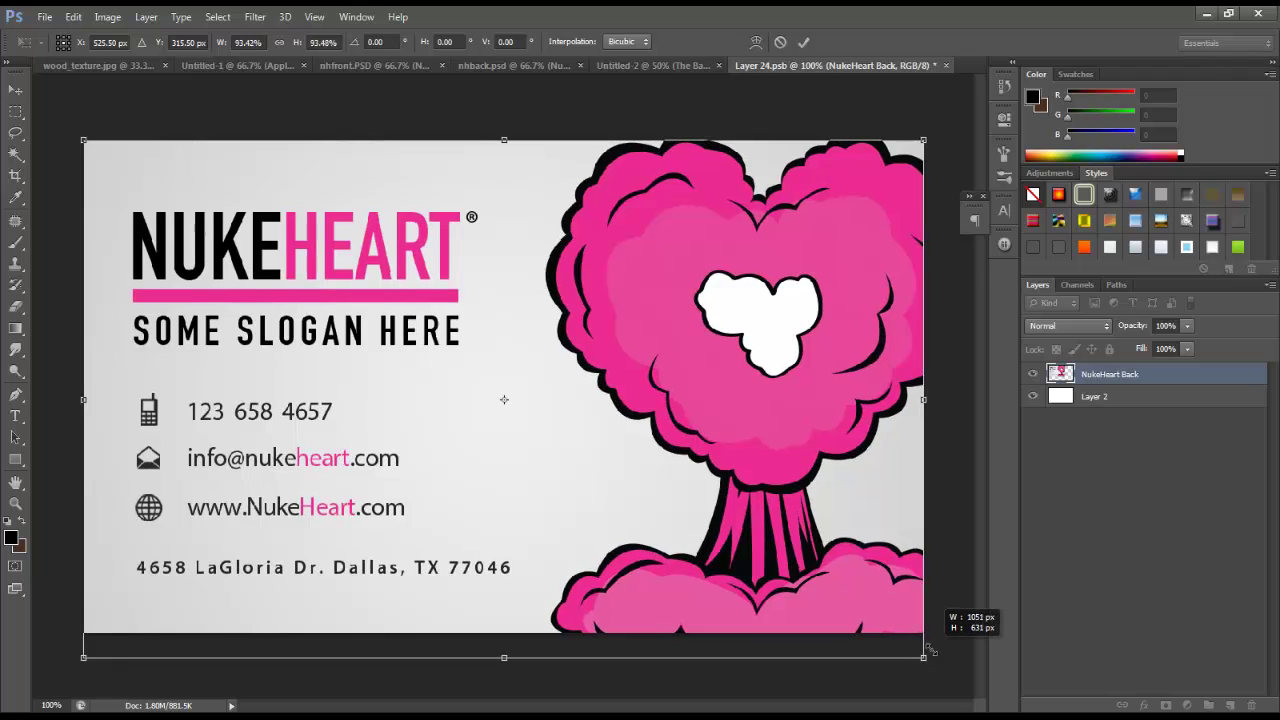
key(Return)
drag(465, 442, 466, 429)
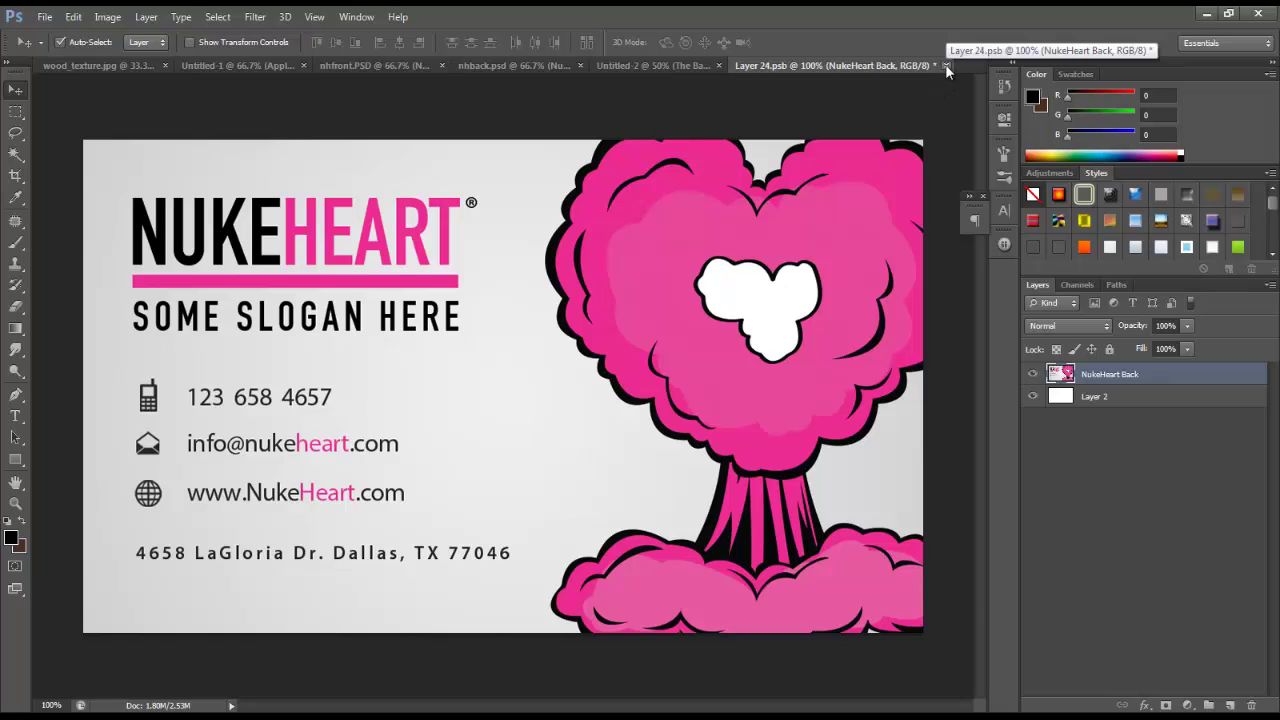
Step: Save and close the smart object and check The Back Card in the Untitled-2 mockup by toggling its visibility
click(946, 65)
click(469, 203)
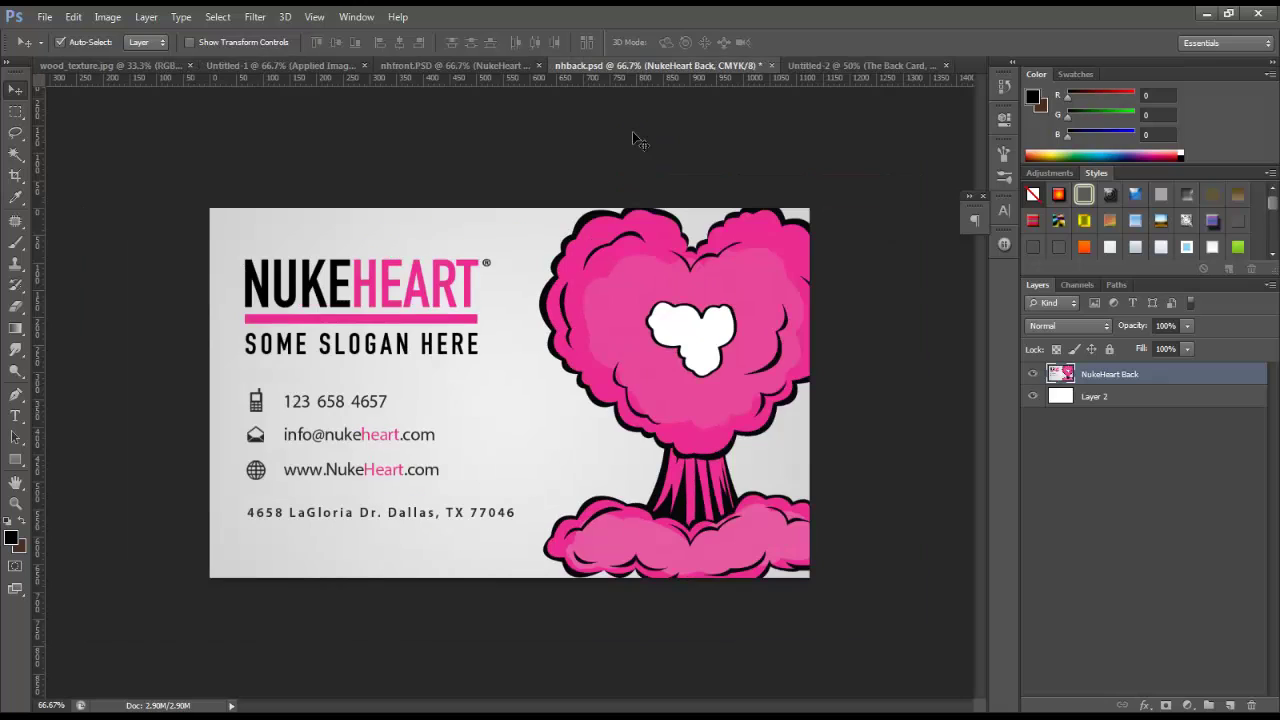
click(856, 65)
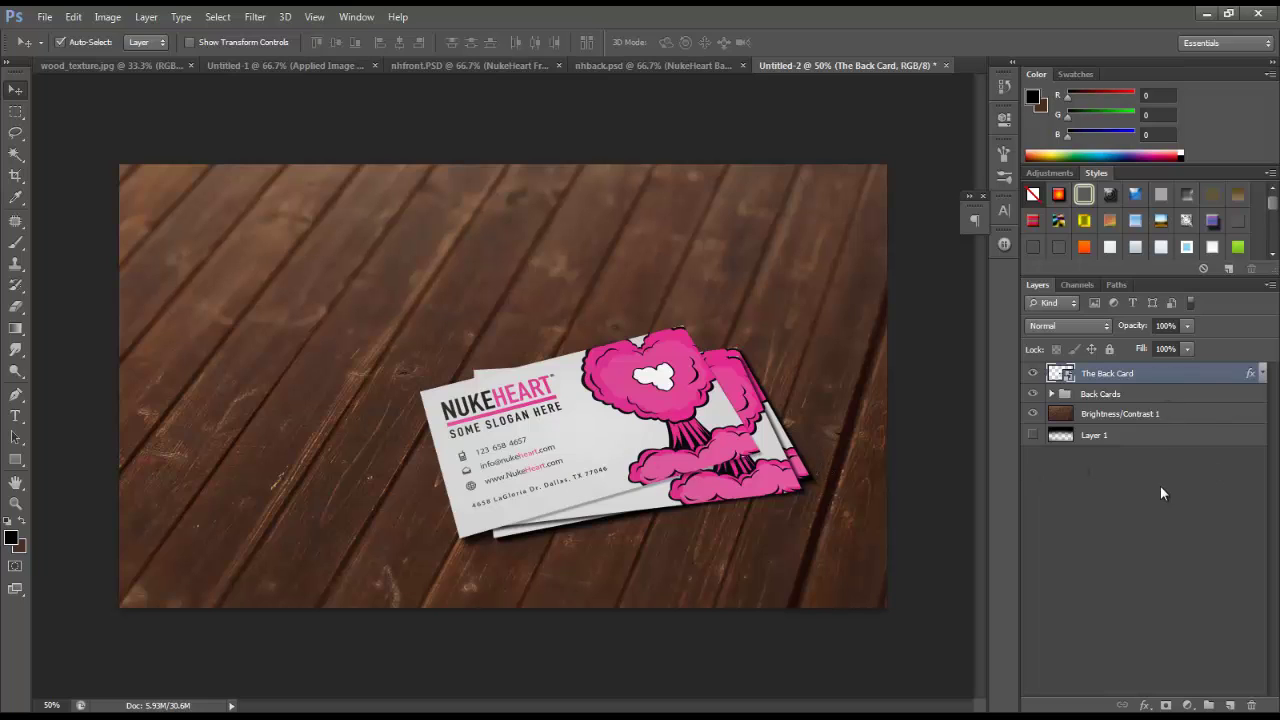
click(1032, 373)
click(1034, 374)
Step: Add the test text "Sdasdasdasdsadasd" beside the contact details inside The Back Card's smart object, saving and closing the contents
double_click(1060, 373)
click(595, 236)
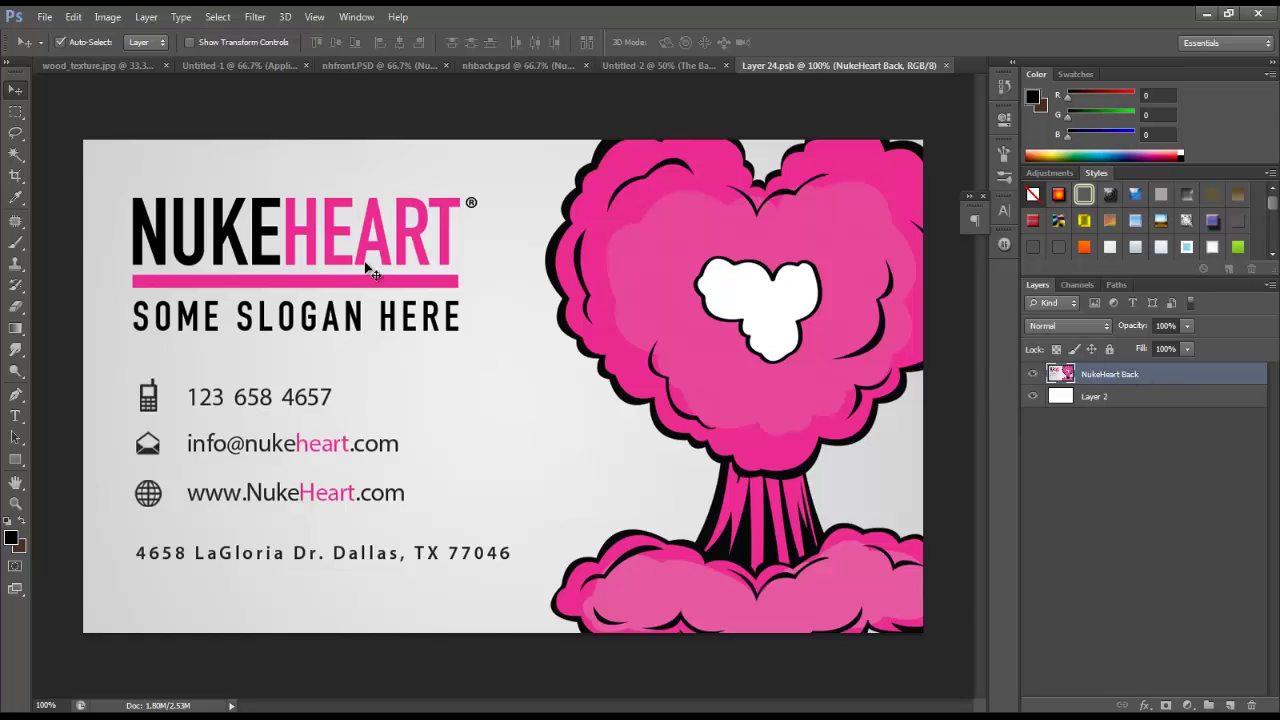
click(1229, 704)
key(t)
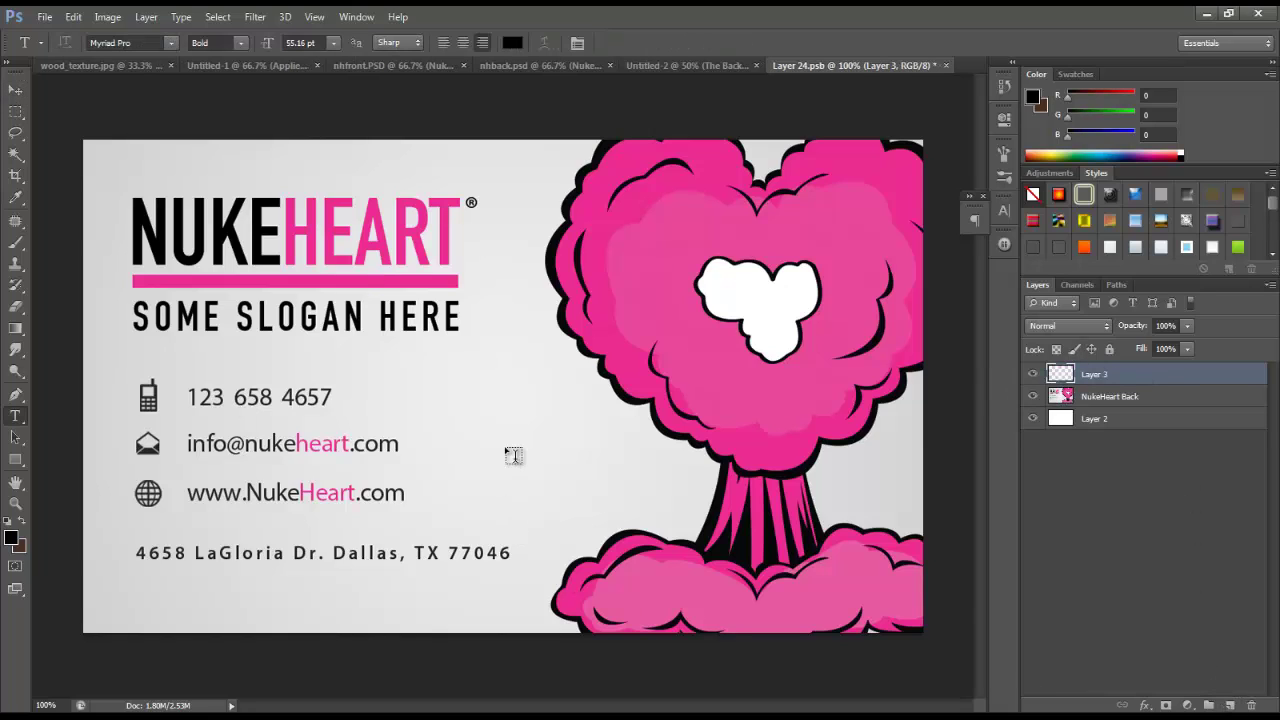
click(506, 448)
text(Sdasdasdasdsadasd)
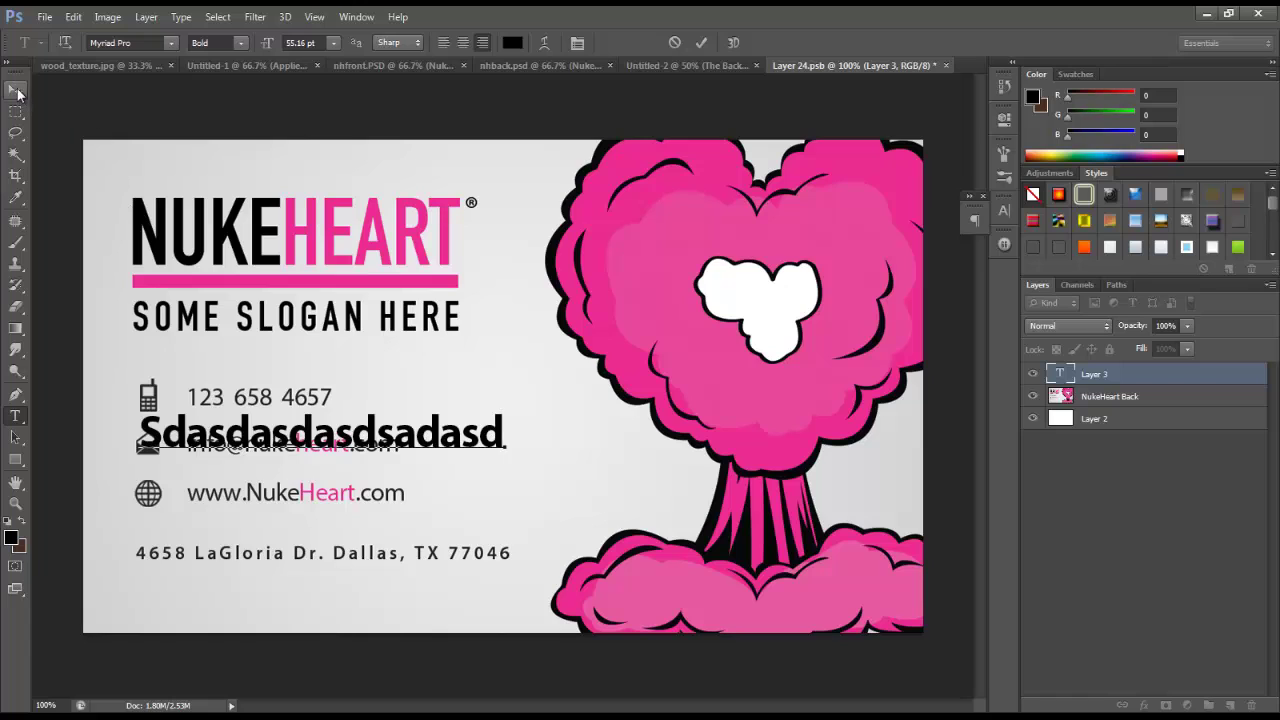
click(15, 90)
drag(392, 442, 718, 481)
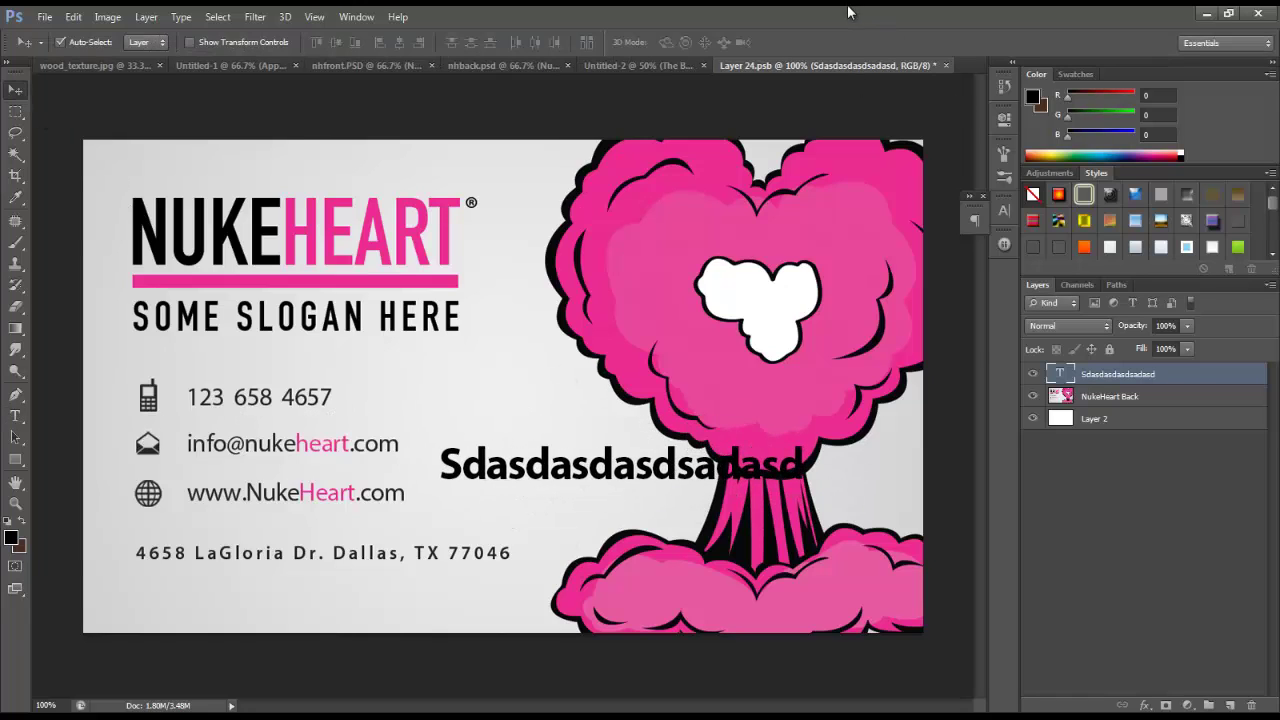
click(946, 65)
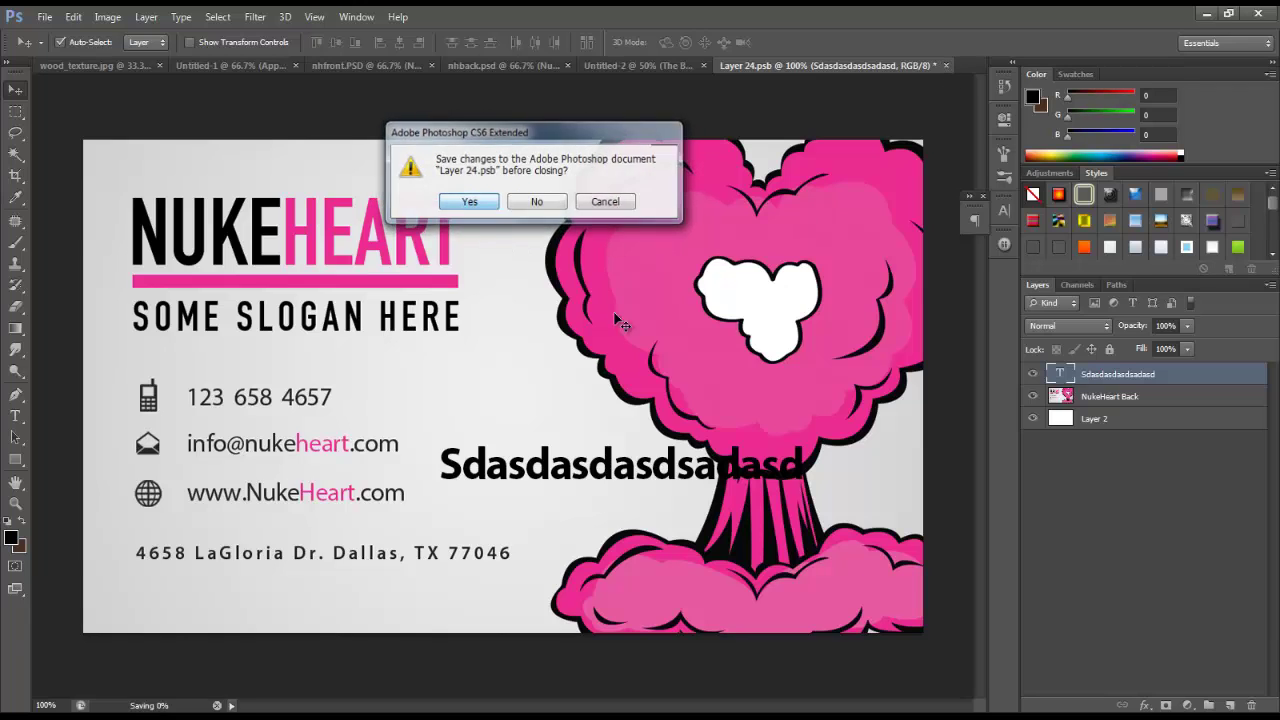
key(Return)
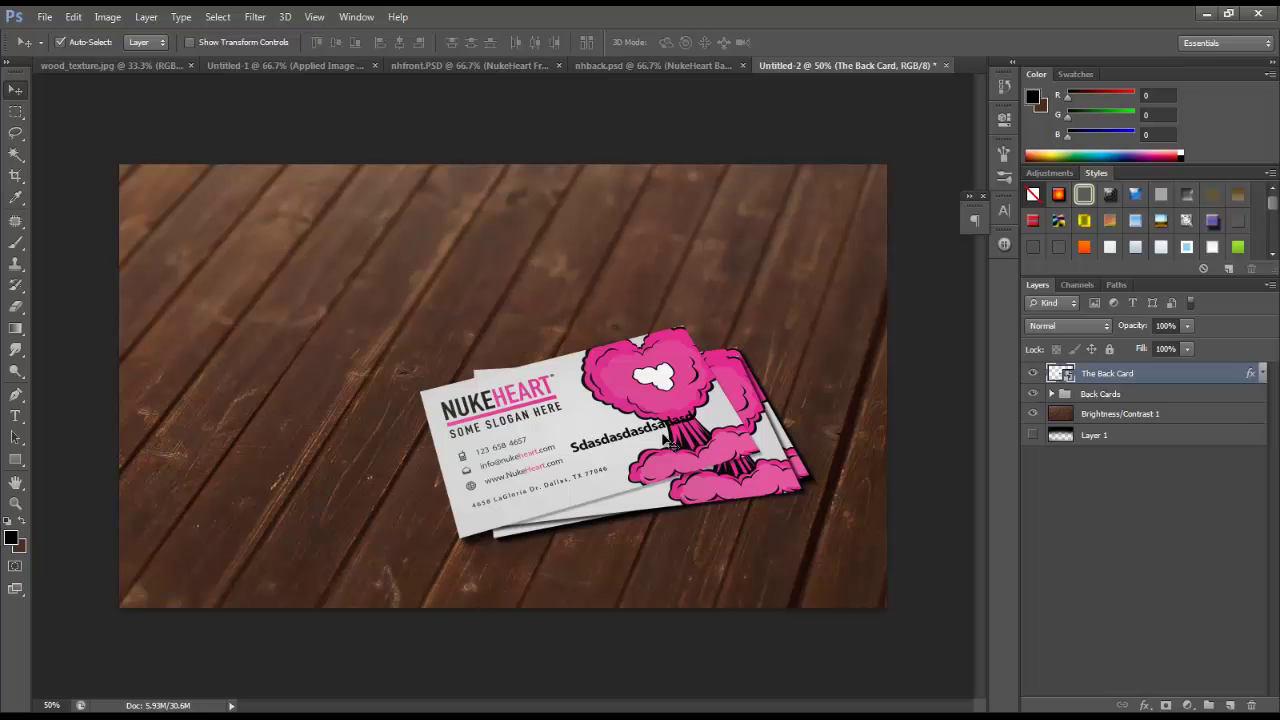
Step: Reopen The Back Card's smart object contents and delete the "Sdasdasdasdsadasd" text layer
double_click(1059, 374)
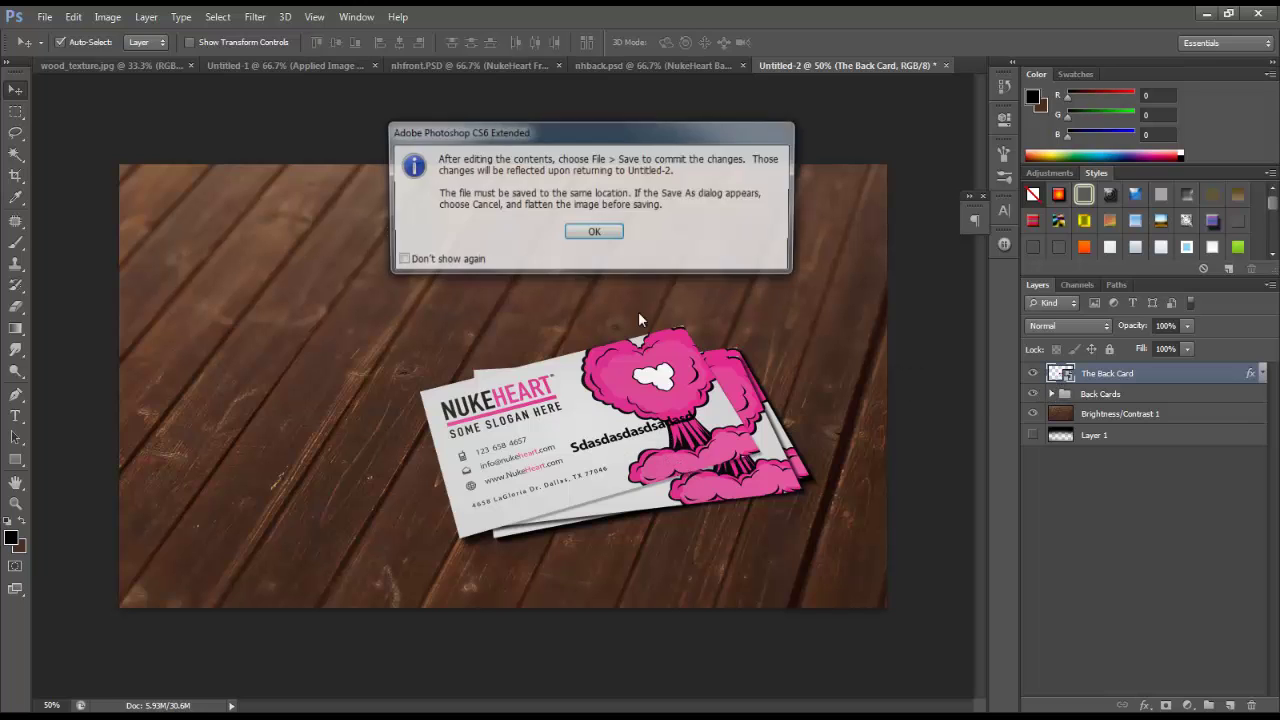
click(600, 238)
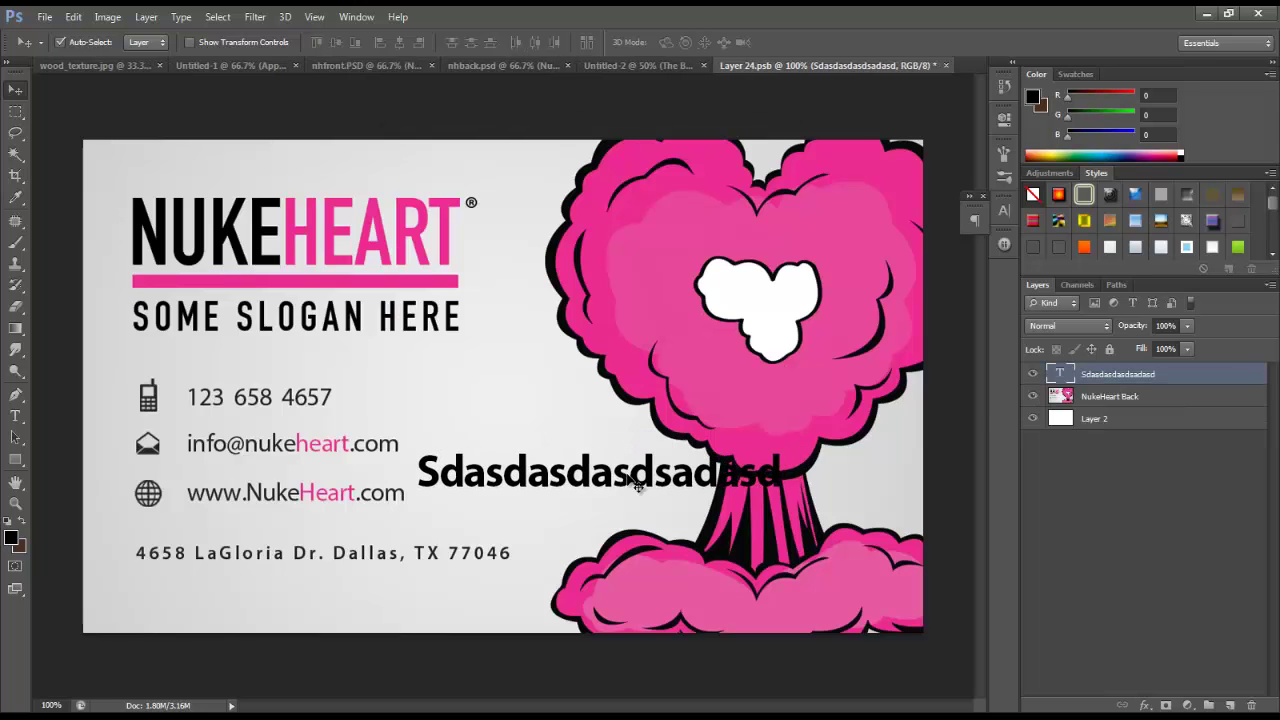
key(Delete)
Step: Add a red-filled layer above the NukeHeart Back artwork and apply 63.61% monochromatic Gaussian noise to it
click(1230, 705)
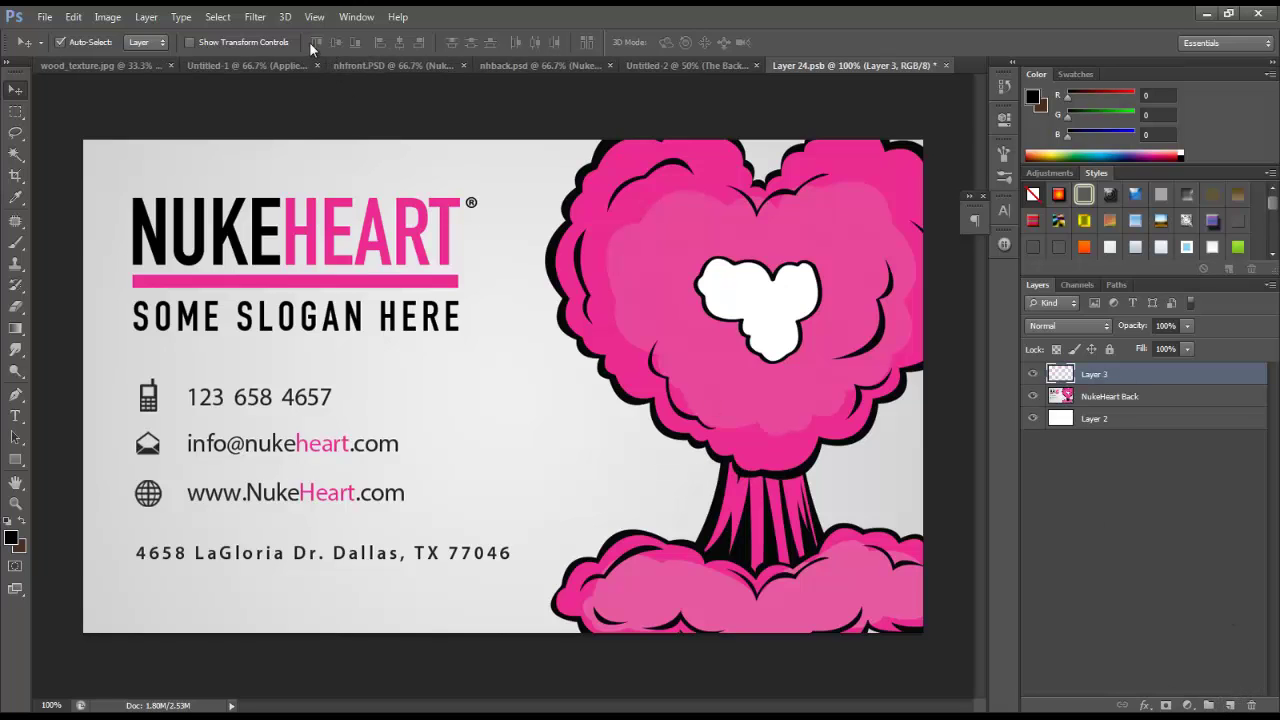
key(shift+F5)
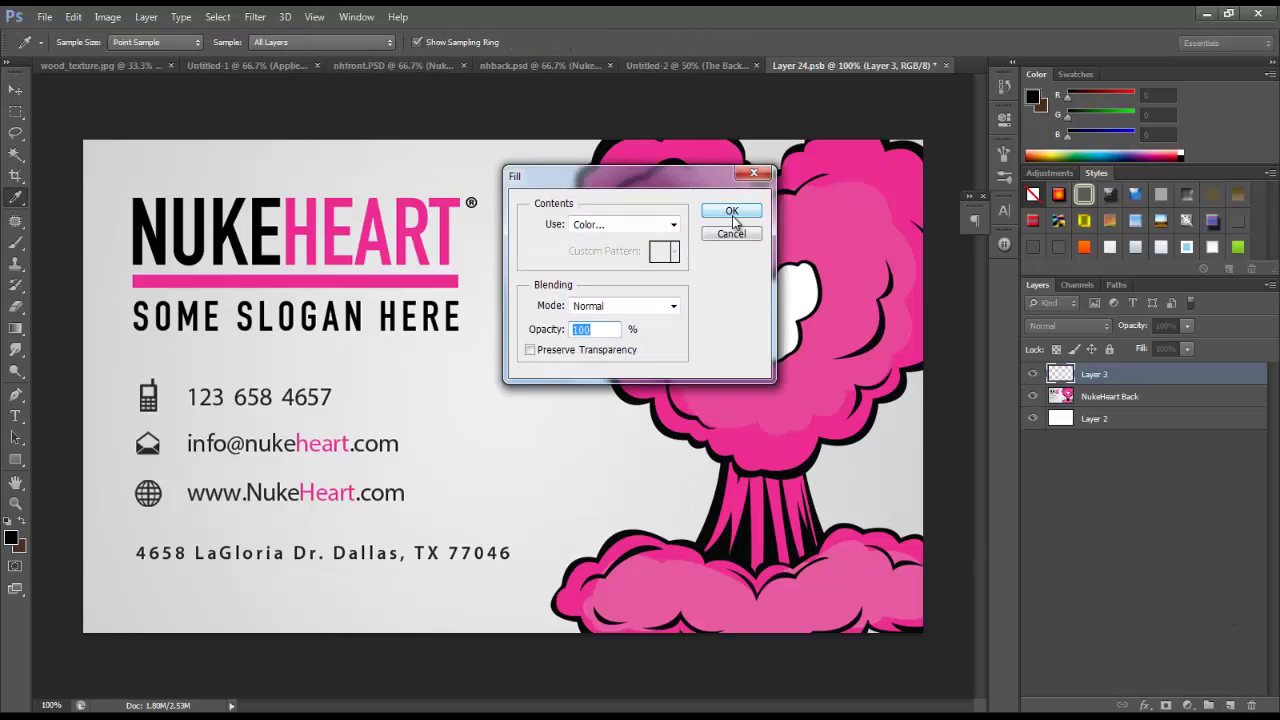
click(732, 217)
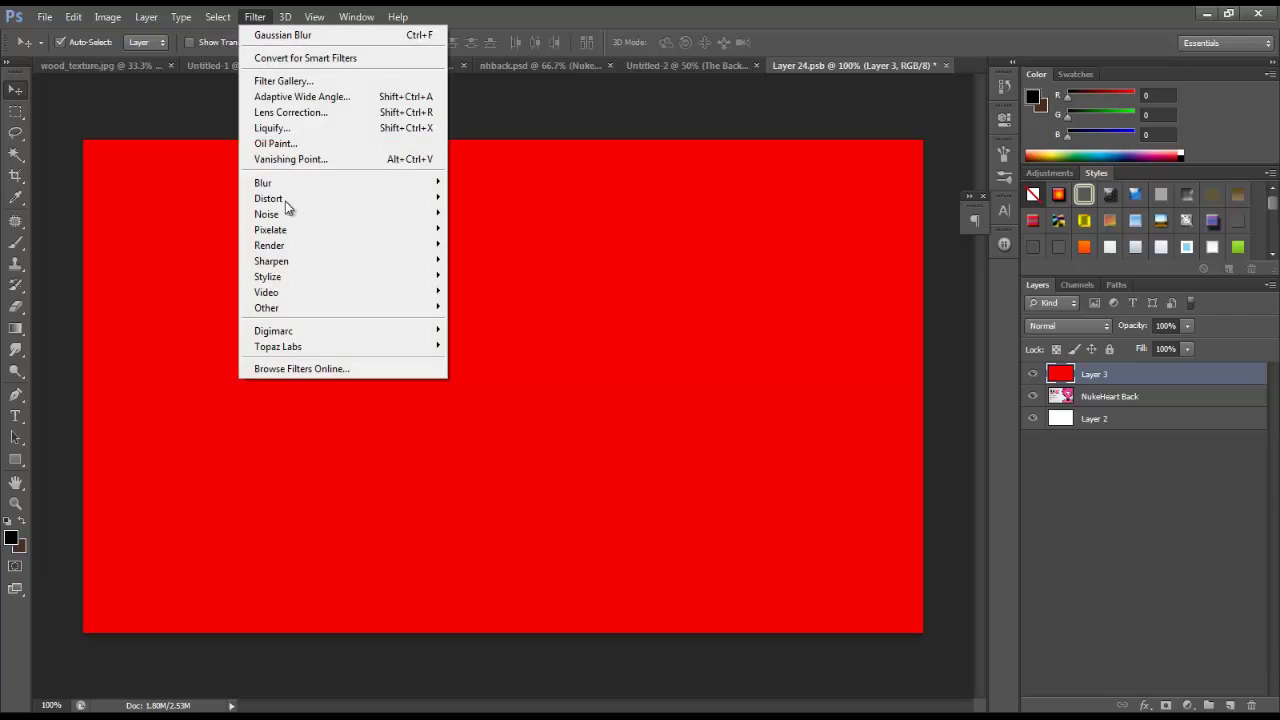
mouse_move(395, 217)
click(484, 213)
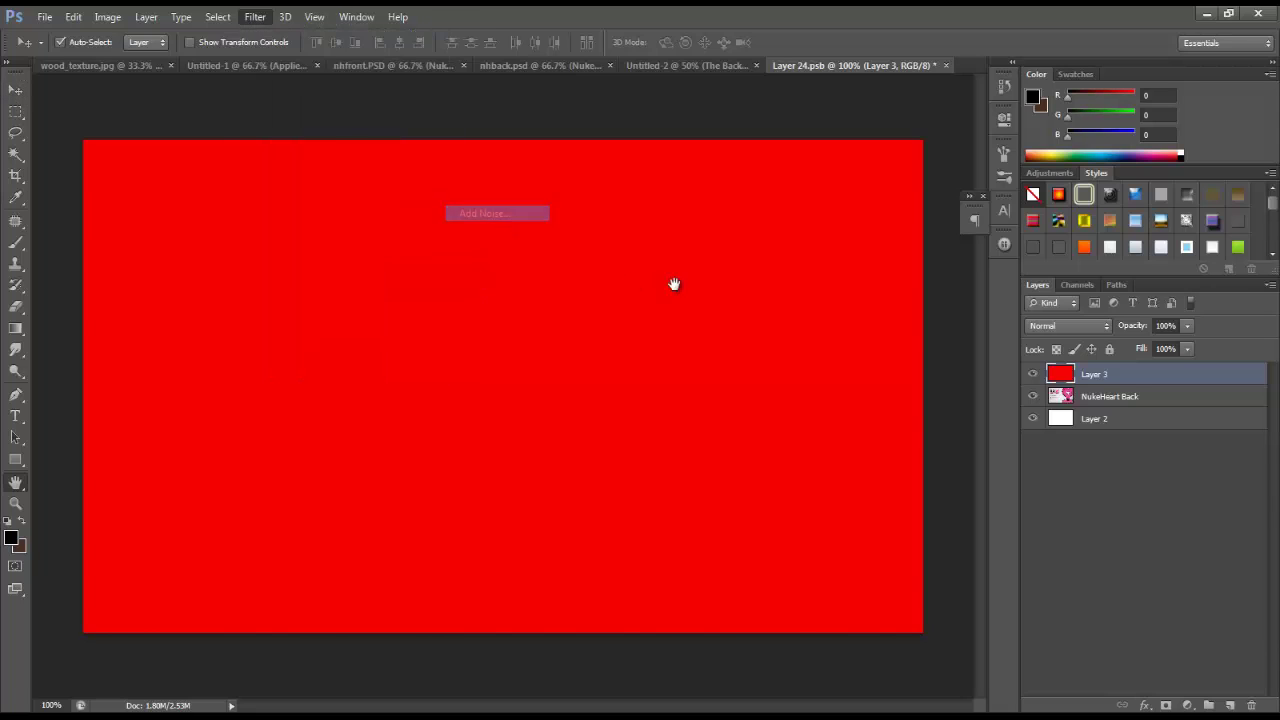
click(726, 163)
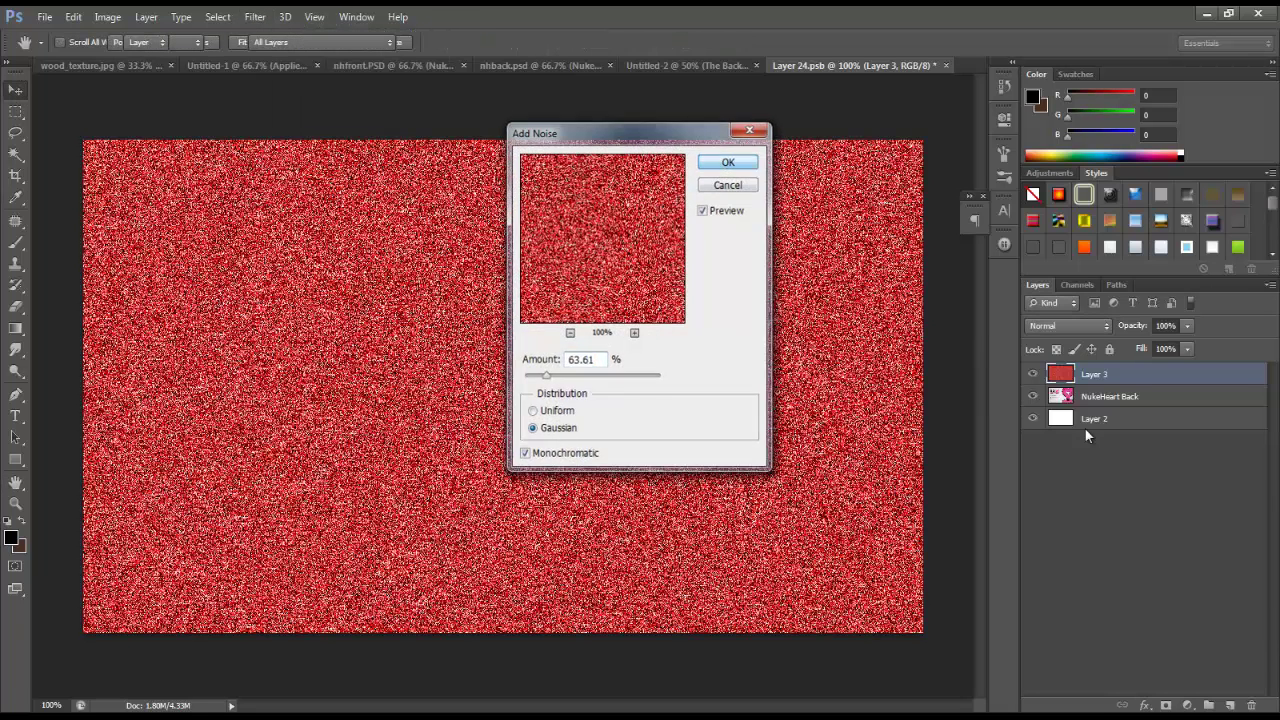
Step: Set the red noise layer to Overlay at 13% opacity, and save and close the smart object
click(1090, 326)
click(1079, 211)
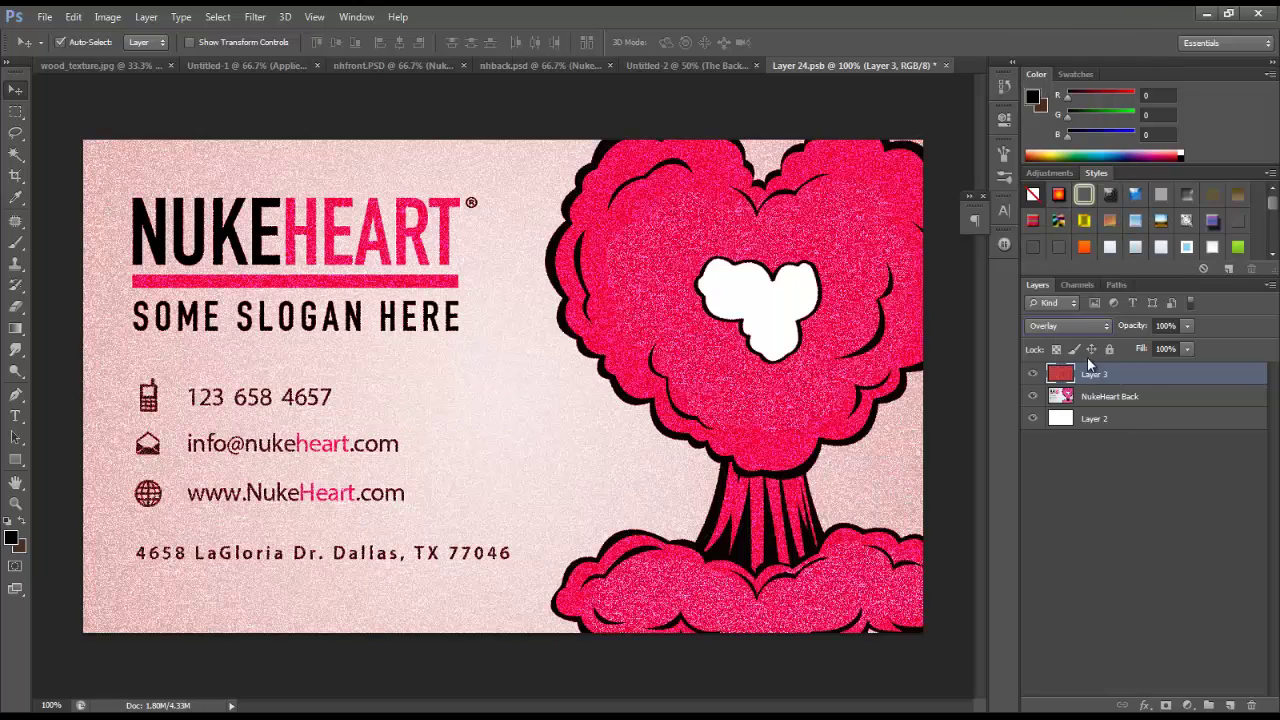
drag(1133, 326, 1052, 330)
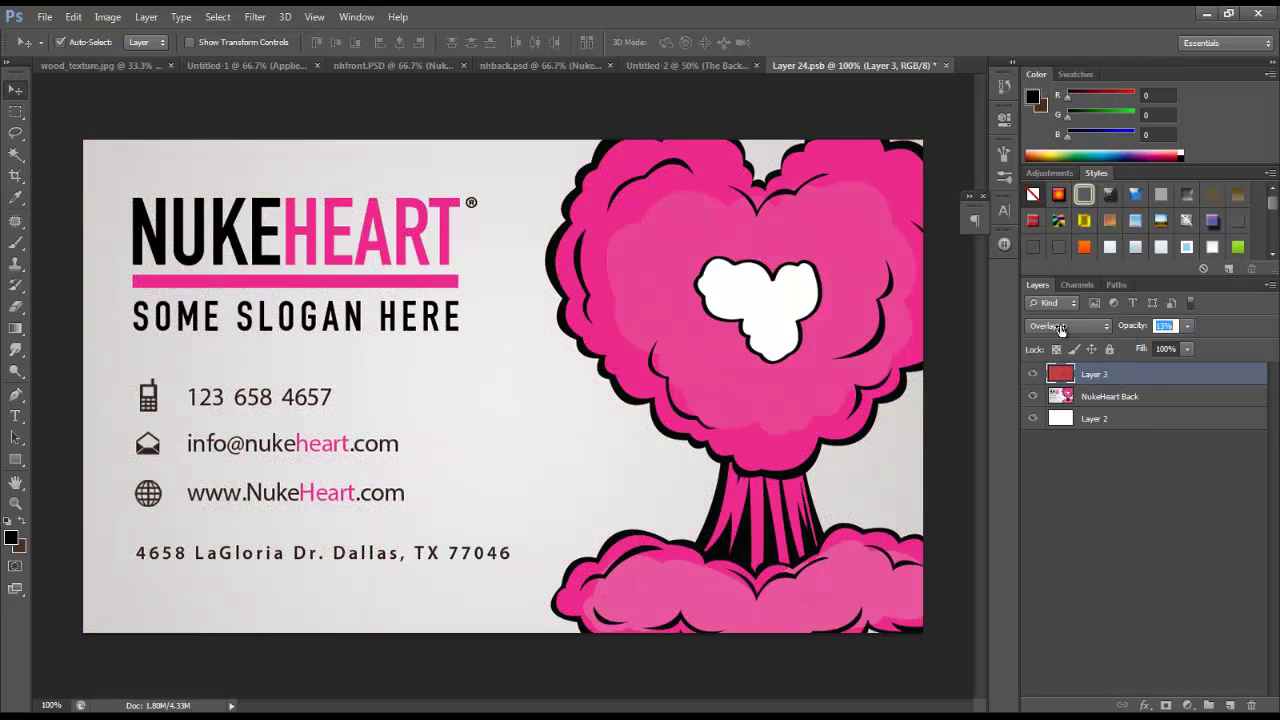
key(Return)
click(946, 65)
click(485, 201)
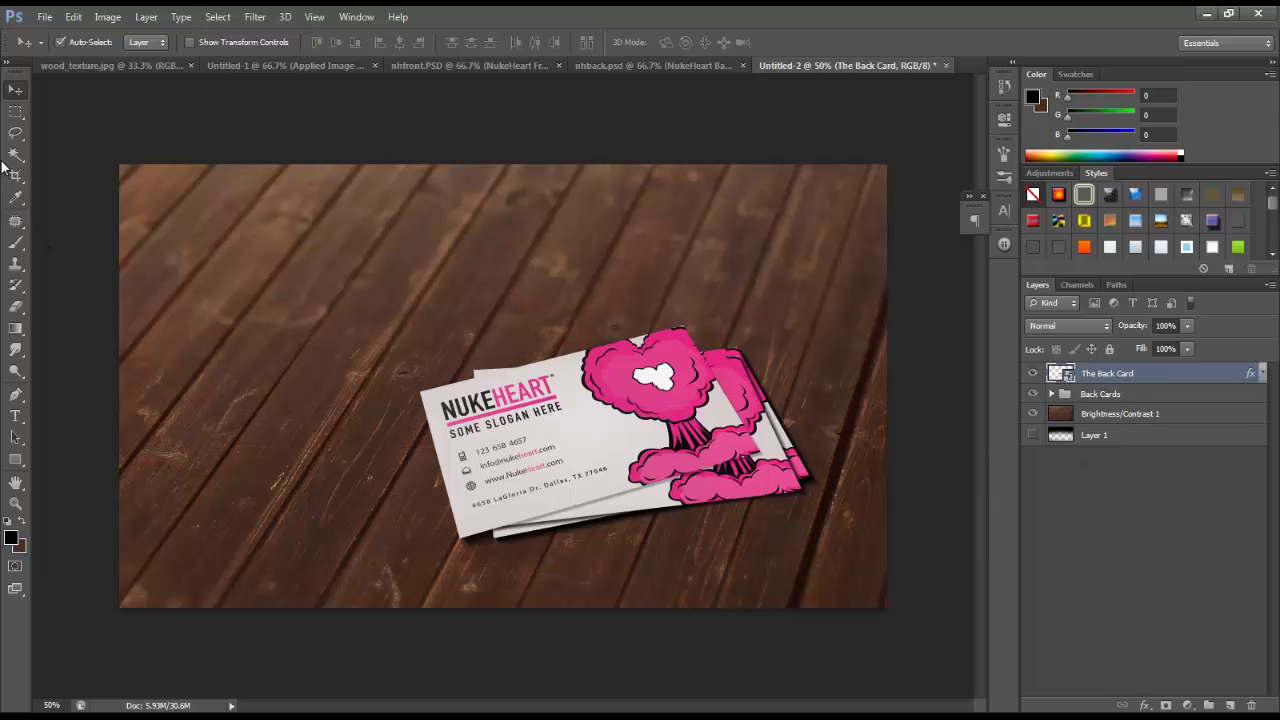
Step: Create a new white document 3.5 inches wide and 2 inches high at 72 pixels/inch
click(44, 17)
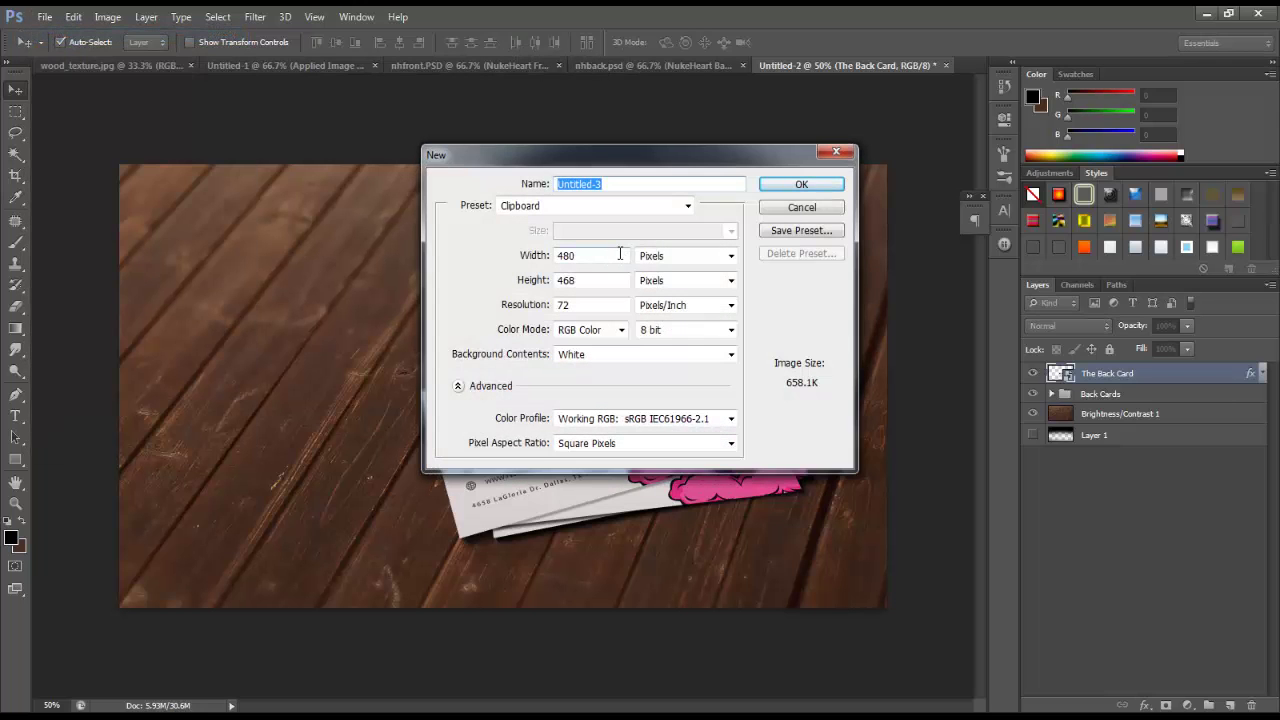
click(685, 256)
click(660, 283)
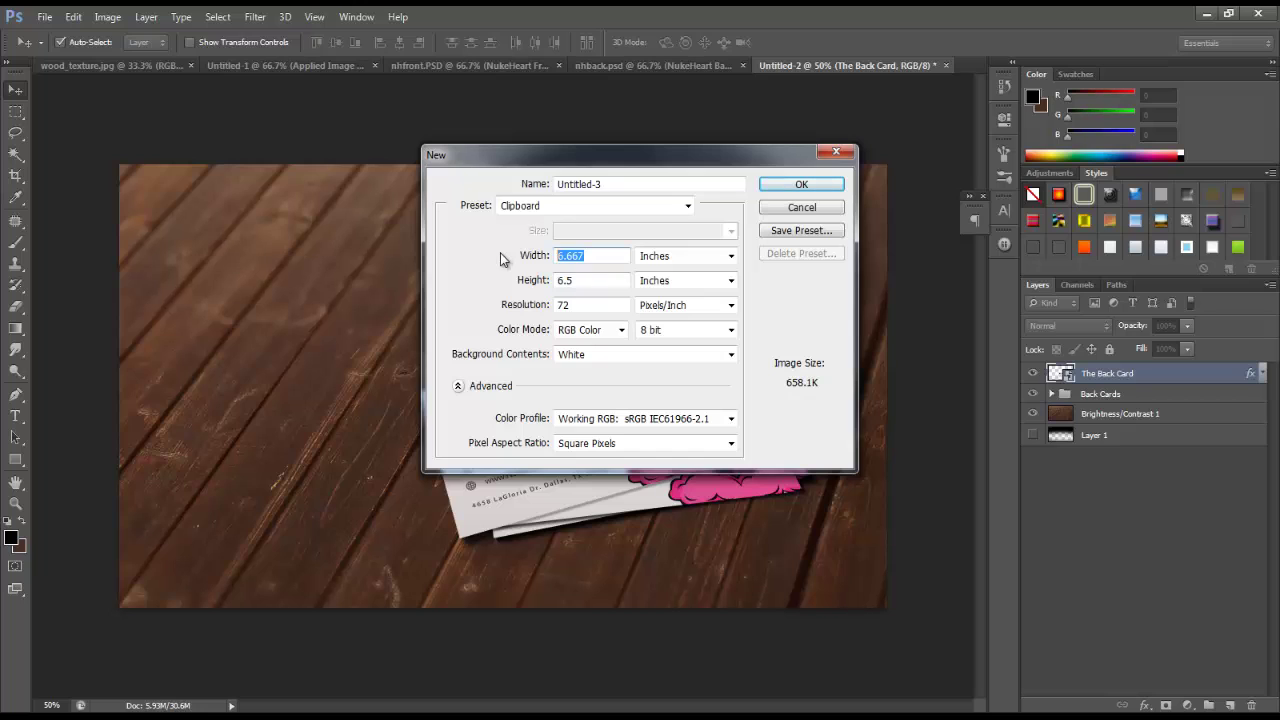
text(3.5)
key(Tab)
key(Tab)
text(2)
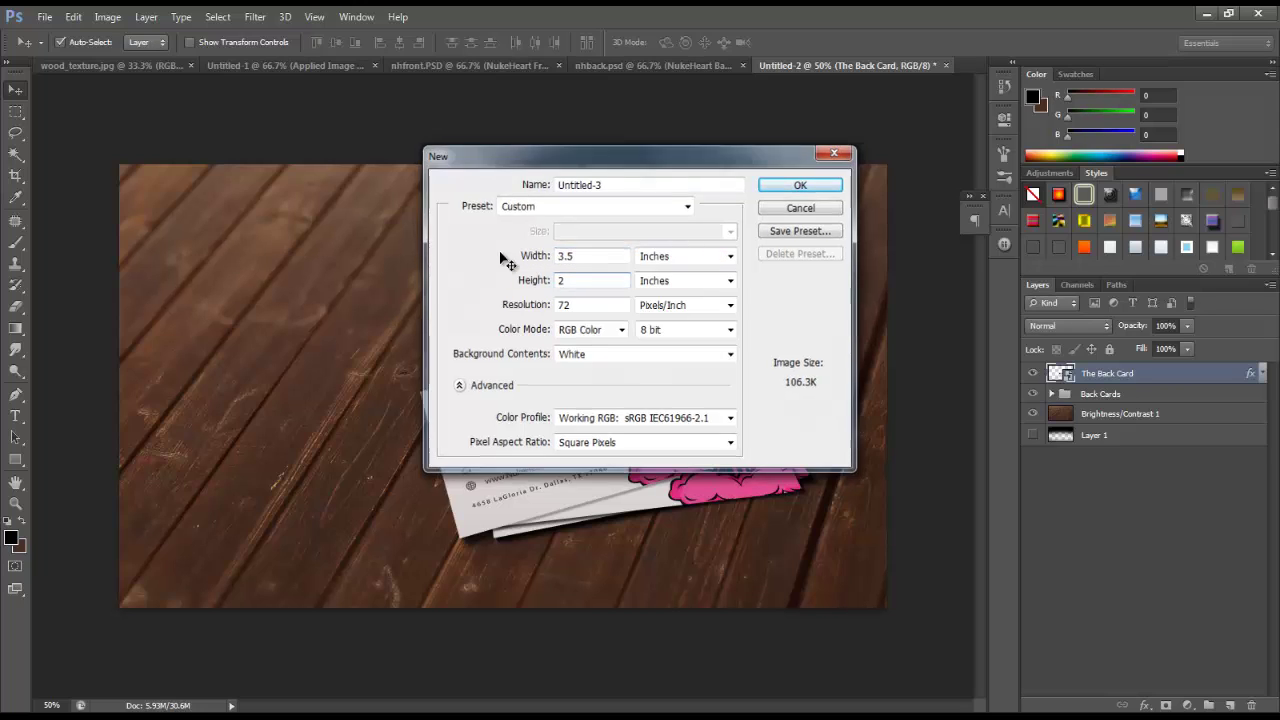
key(Return)
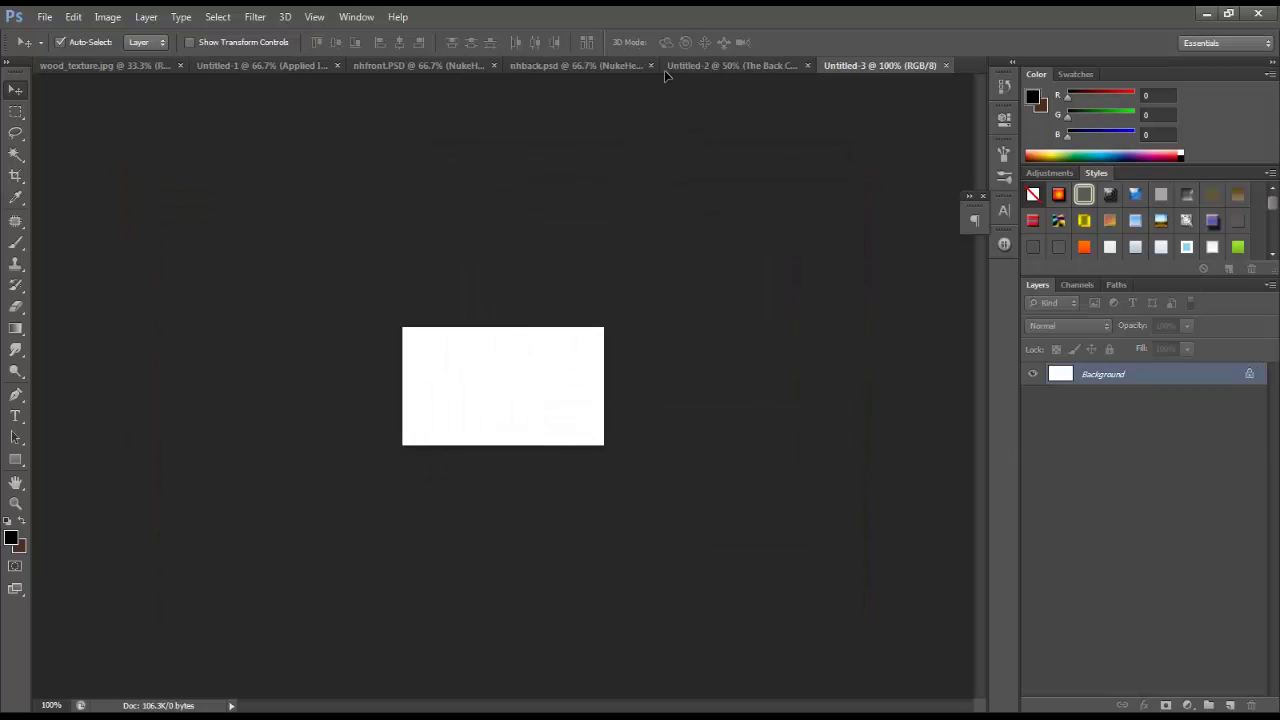
Step: Copy the blank white card into the Untitled-2 mockup and convert its layer to a smart object
drag(690, 70, 422, 373)
right_click(1127, 378)
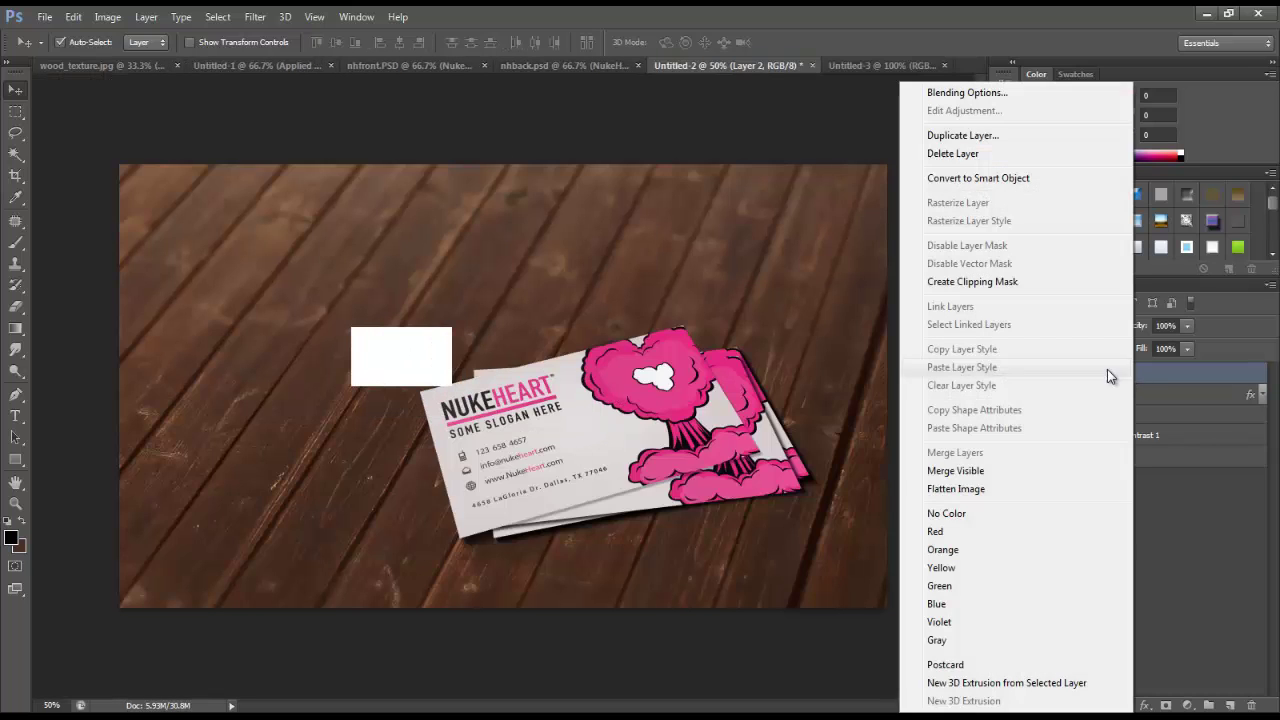
right_click(1195, 372)
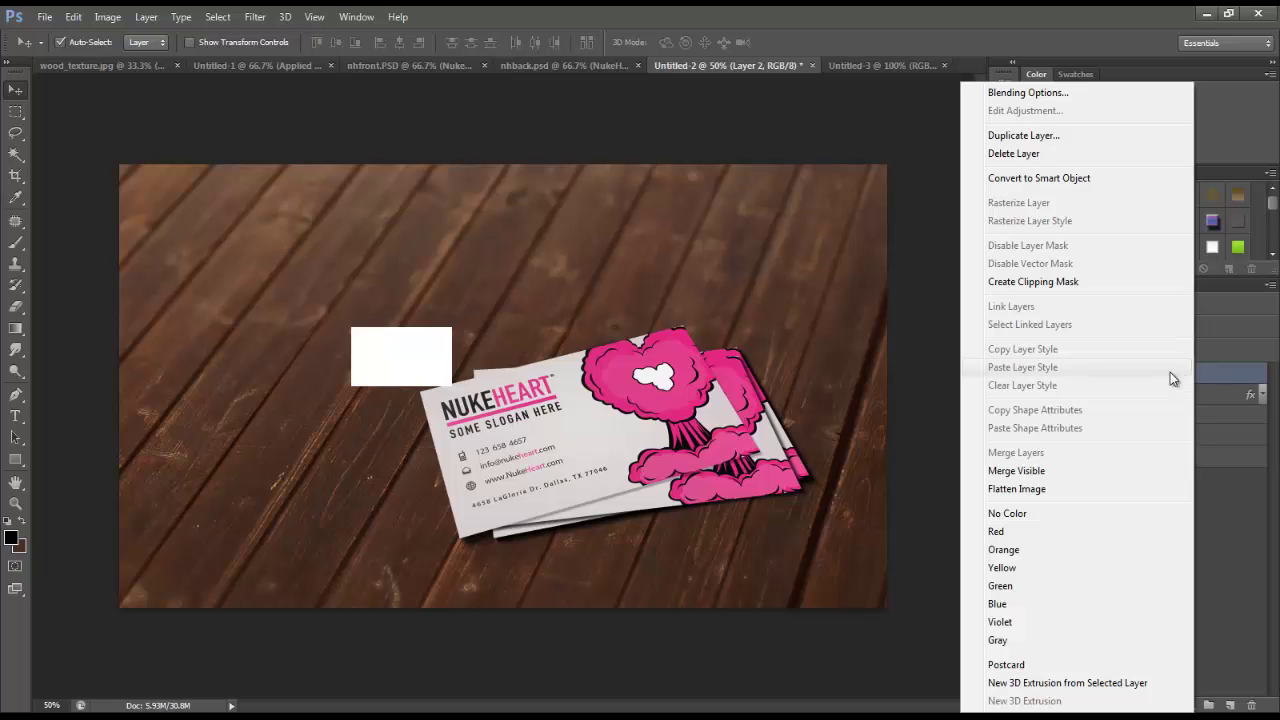
click(1080, 178)
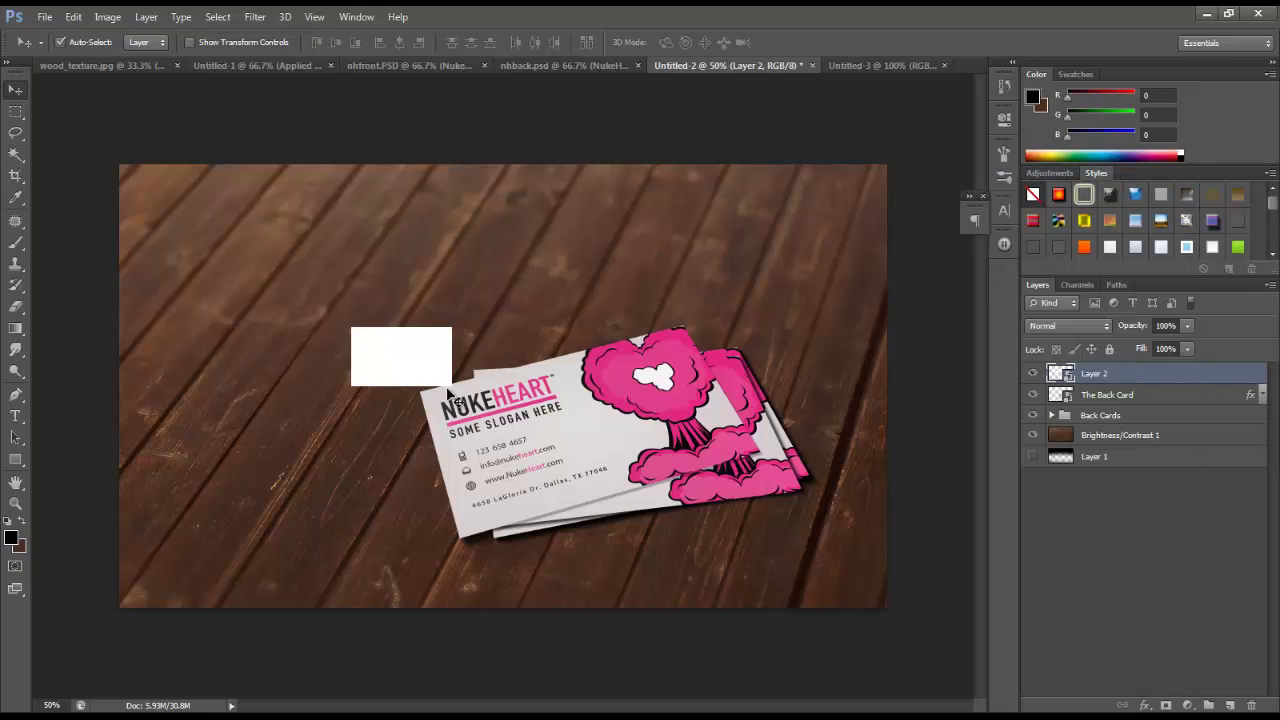
Step: Scale the blank card to about 255%, rotate it about 9.6° clockwise, and place it overlapping the existing card stack
key(ctrl+t)
drag(451, 386, 606, 477)
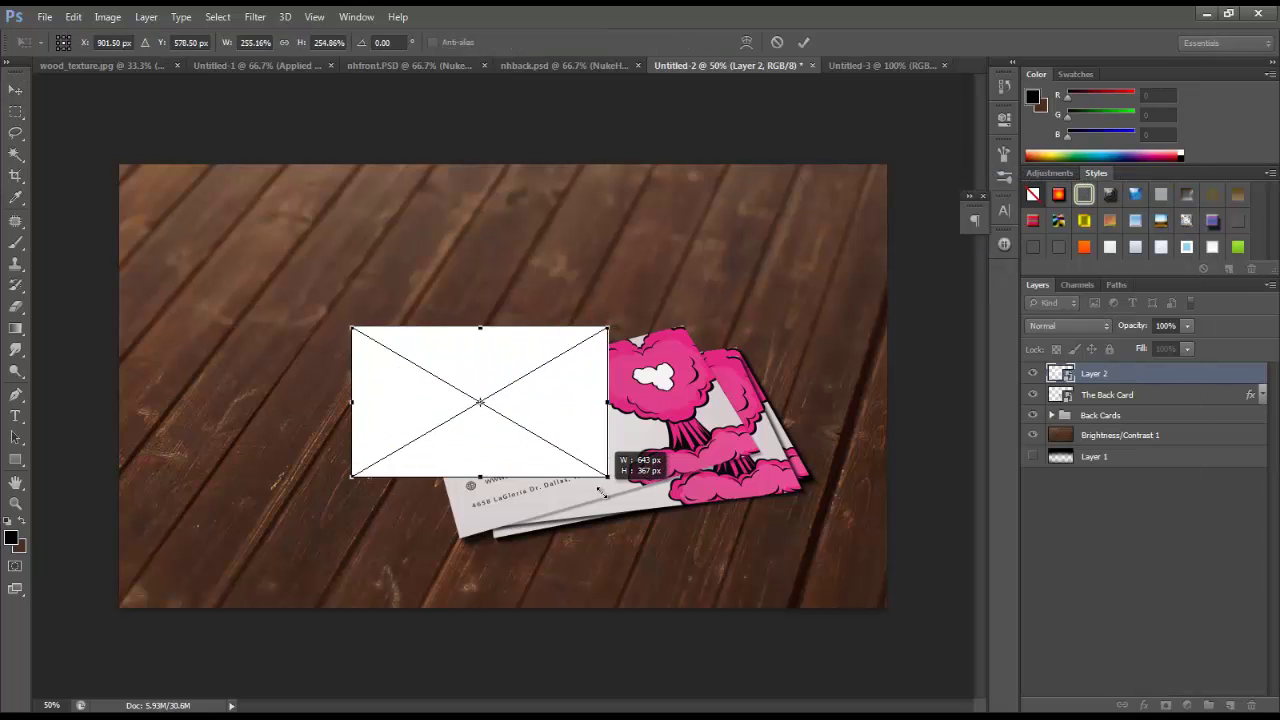
drag(557, 430, 534, 430)
drag(600, 331, 604, 355)
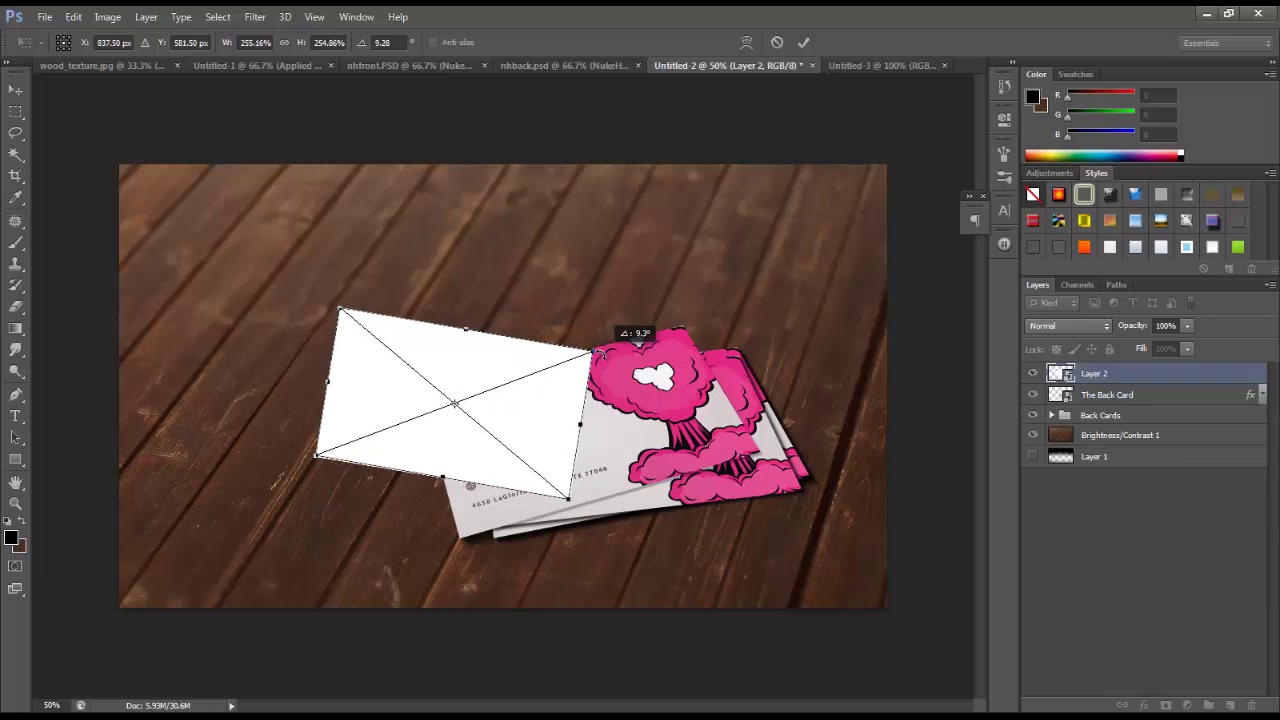
drag(506, 391, 514, 397)
Step: Distort the blank card's corners to match the table's perspective and position it over the lower-left part of the printed cards
right_click(487, 370)
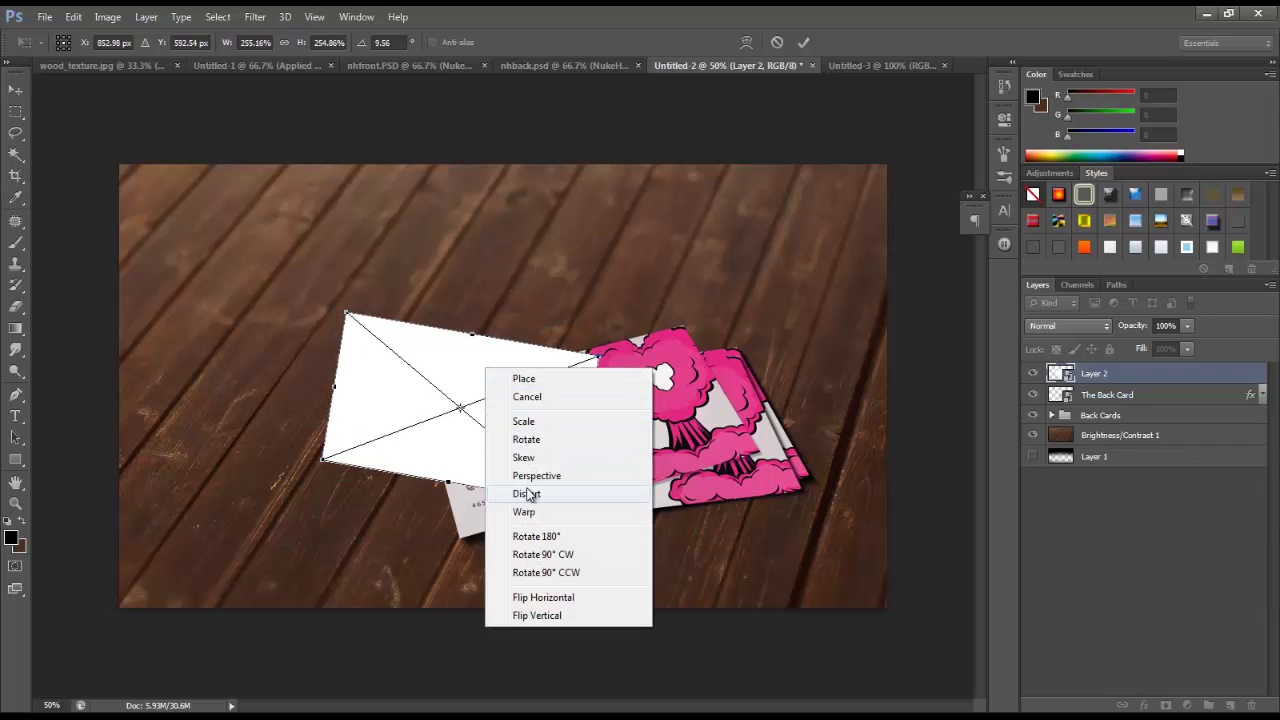
click(322, 336)
drag(348, 315, 371, 328)
drag(598, 358, 610, 358)
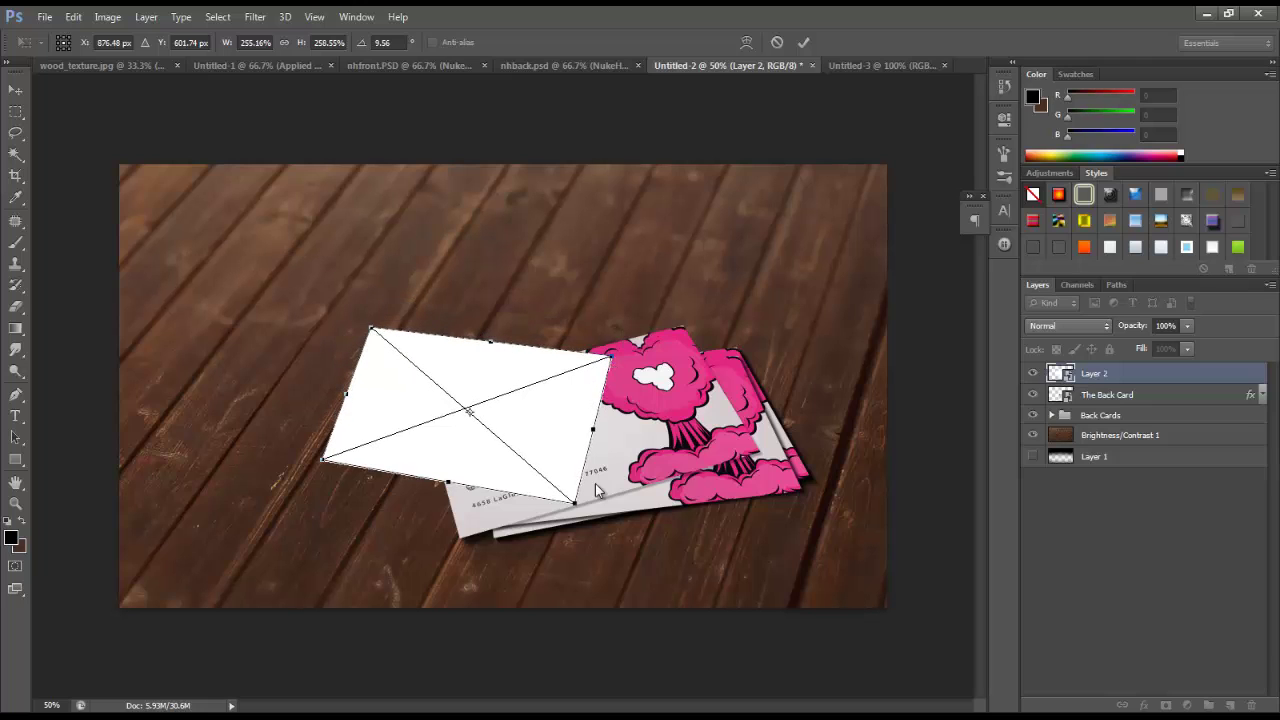
drag(577, 506, 578, 509)
drag(323, 469, 316, 441)
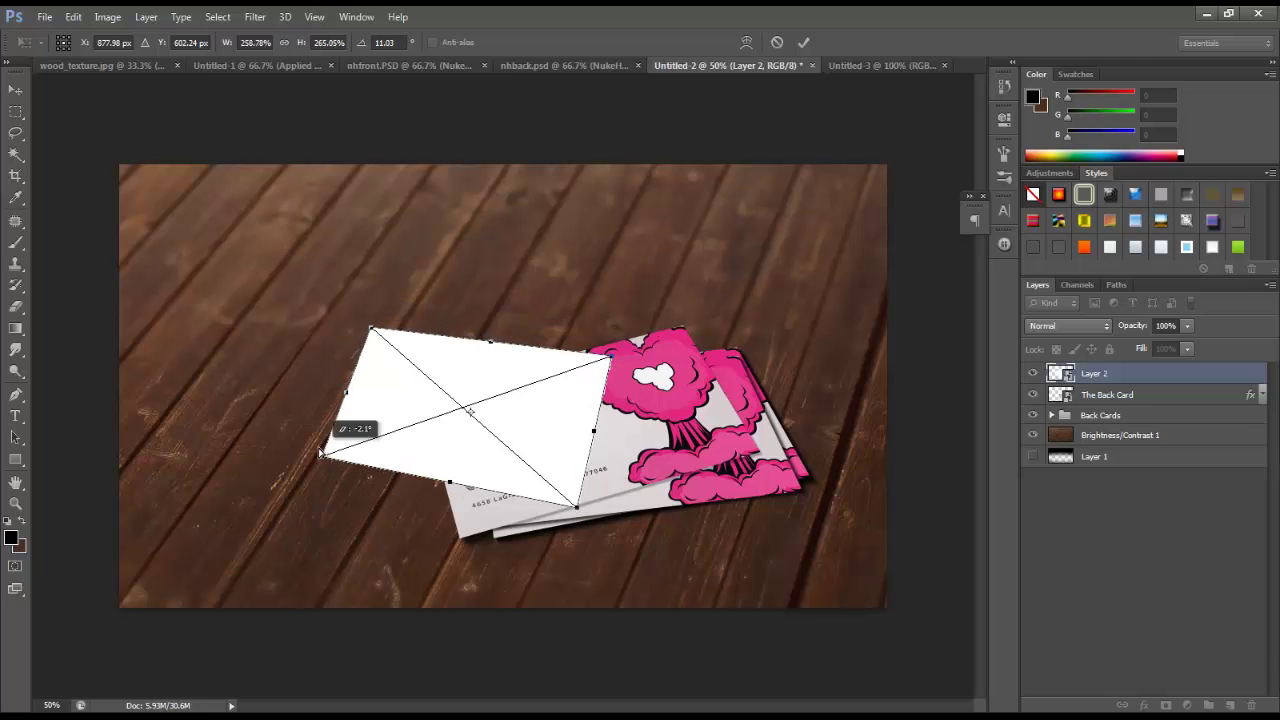
drag(576, 507, 557, 506)
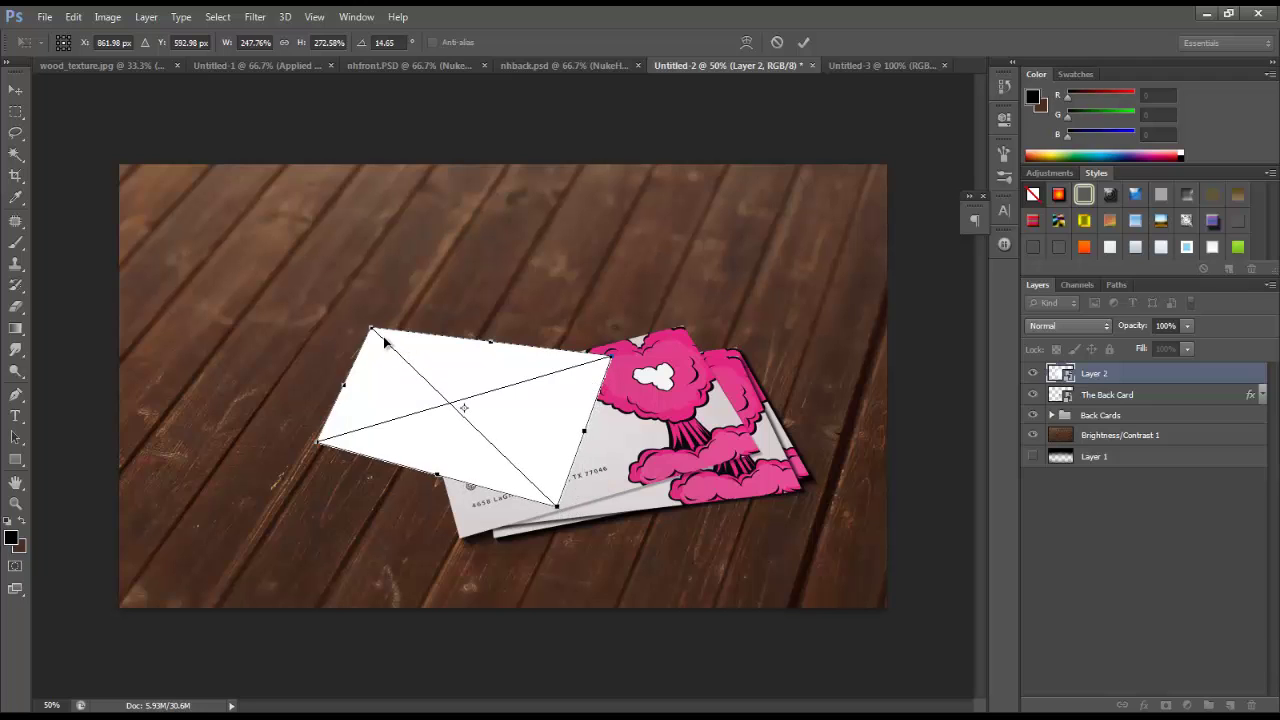
drag(372, 328, 381, 315)
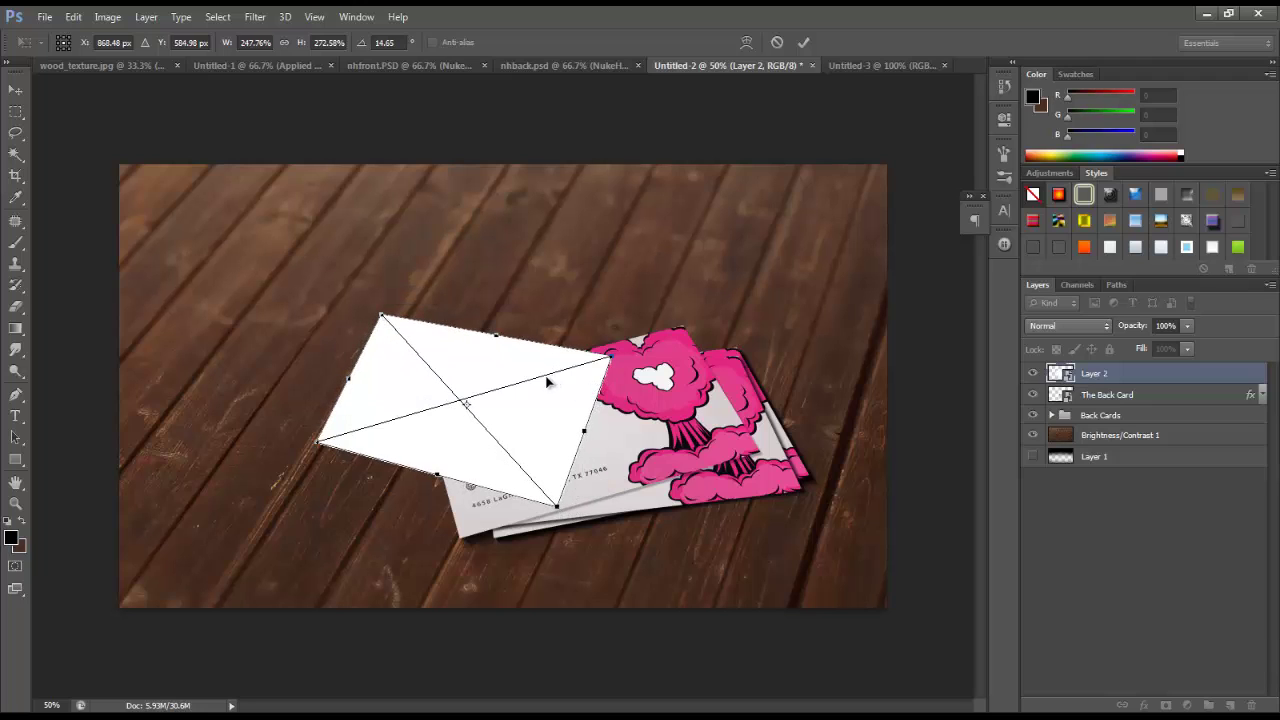
mouse_move(487, 341)
mouse_down()
mouse_move(508, 320)
mouse_move(491, 349)
mouse_up()
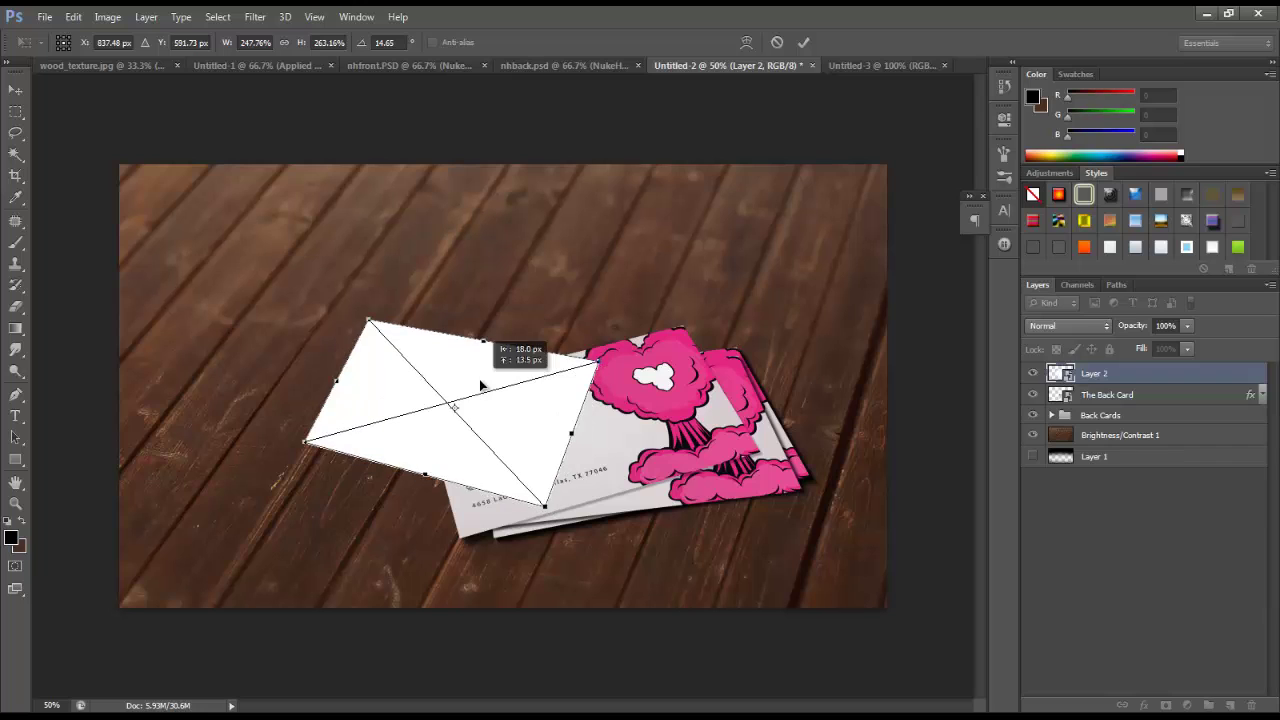
drag(599, 355, 620, 352)
drag(563, 384, 580, 393)
key(Return)
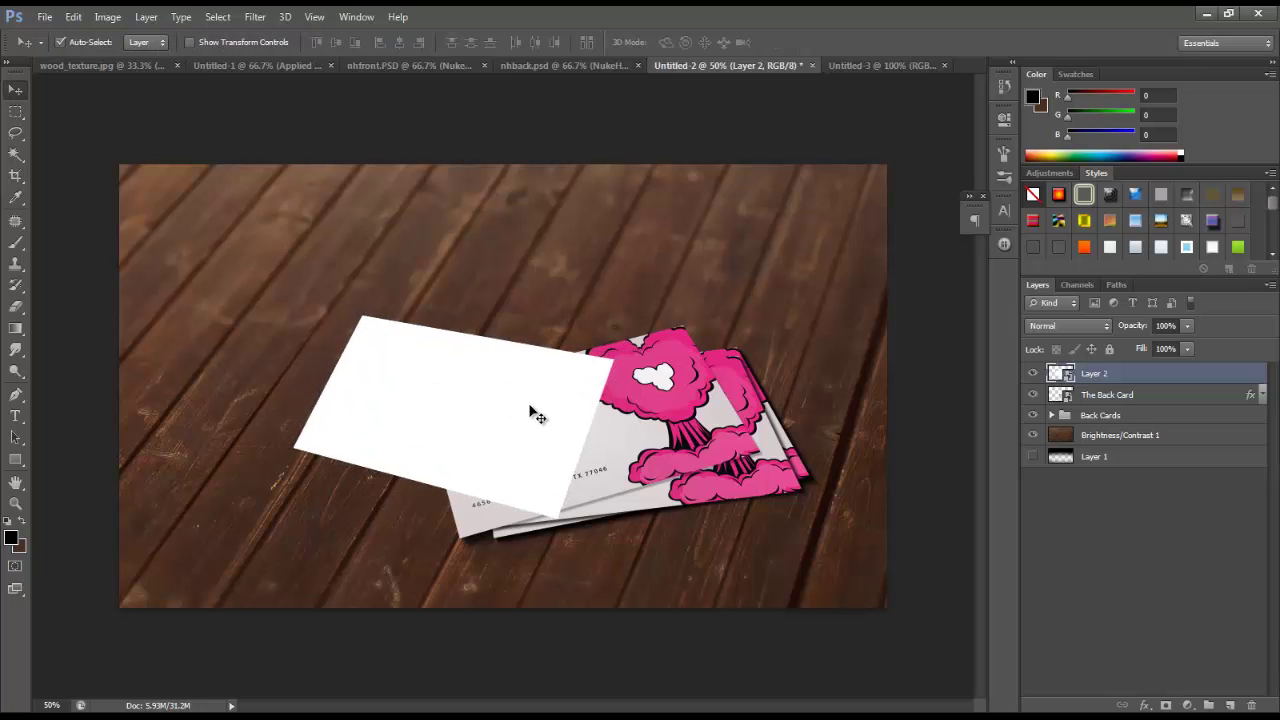
Step: Copy The Back Card's Gradient Overlay and Drop Shadow effects onto the blank card's layer
drag(1250, 398, 1250, 377)
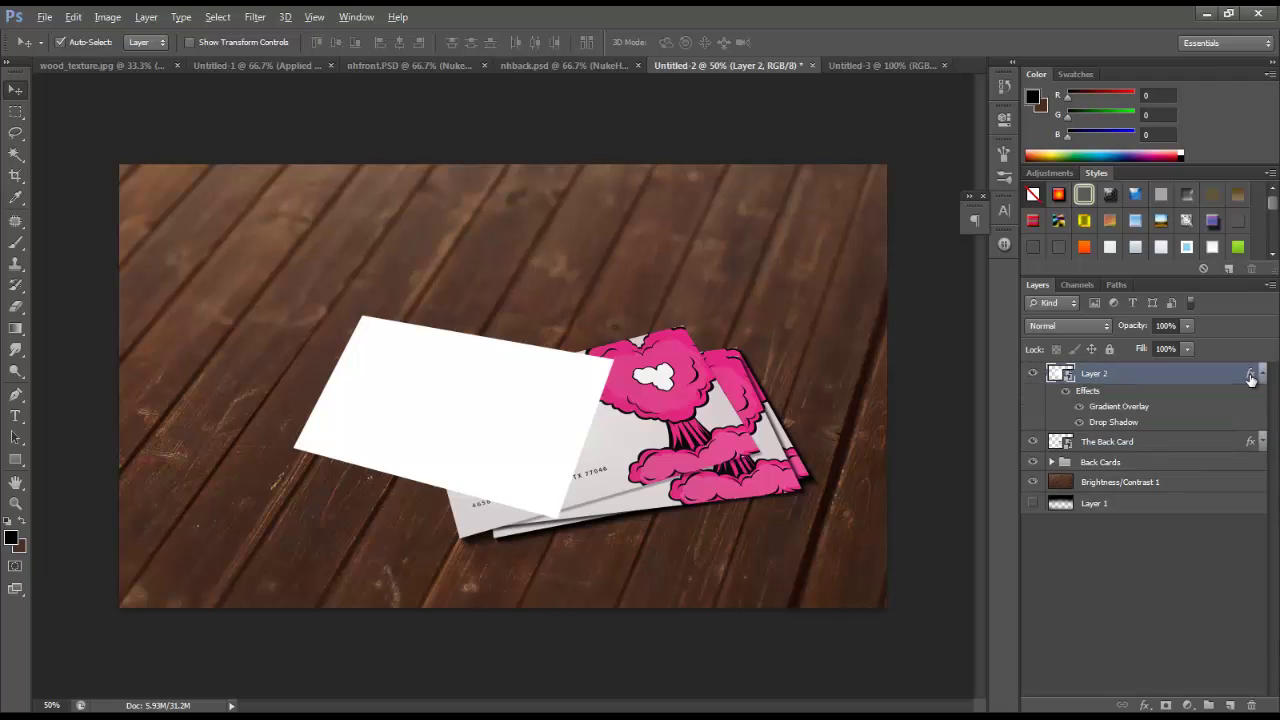
key(alt)
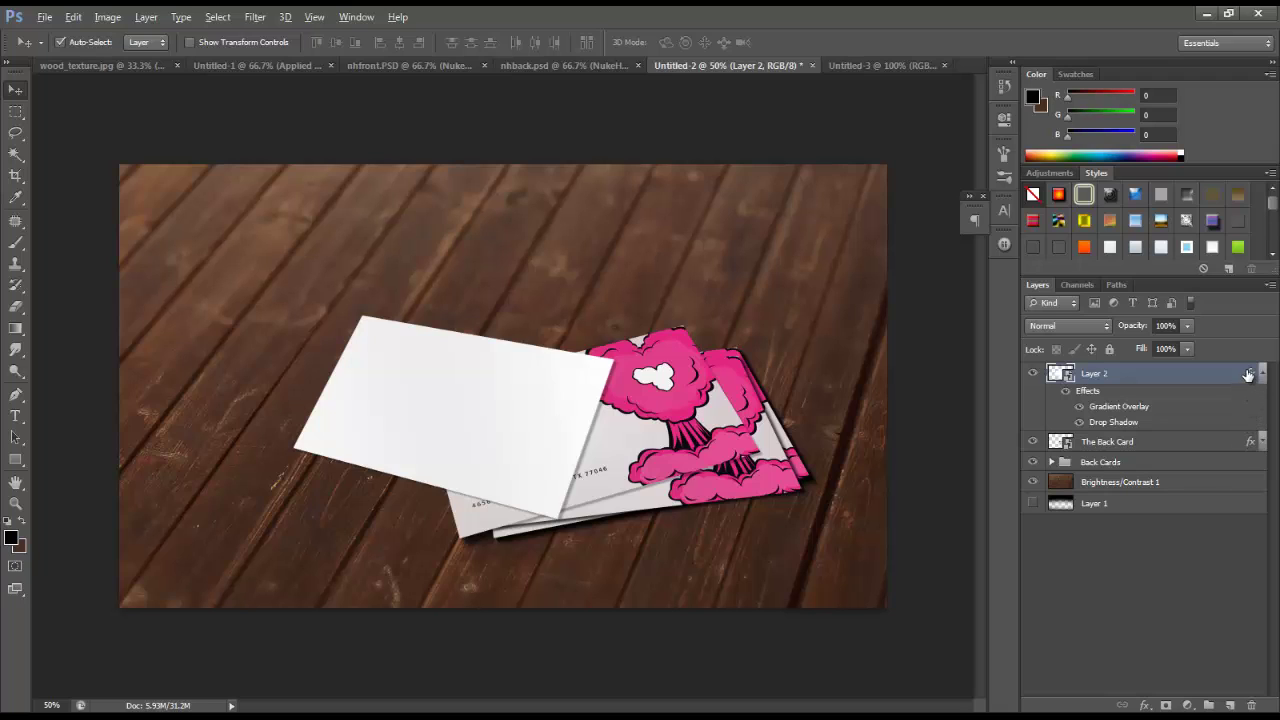
key(alt)
Step: Distort the blank card's upper-left corner slightly inward and move the card a little up and to the left
key(ctrl+t)
right_click(500, 390)
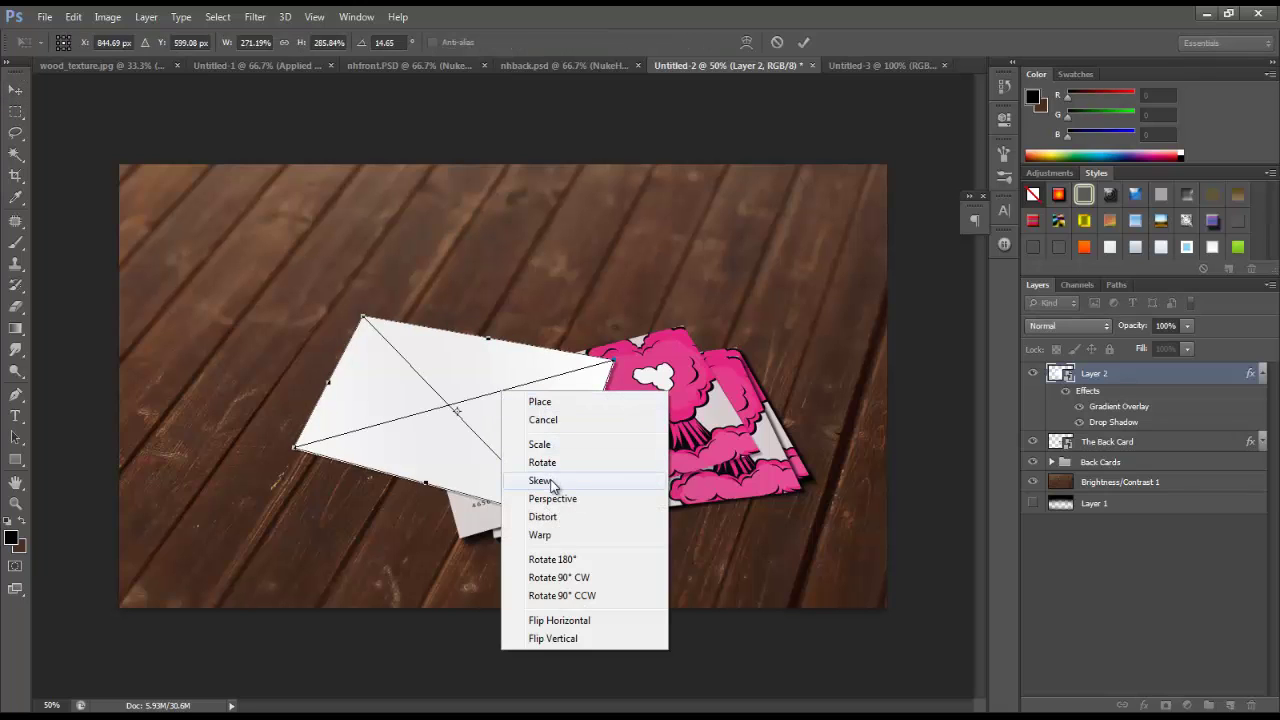
click(542, 516)
drag(366, 320, 372, 320)
key(Return)
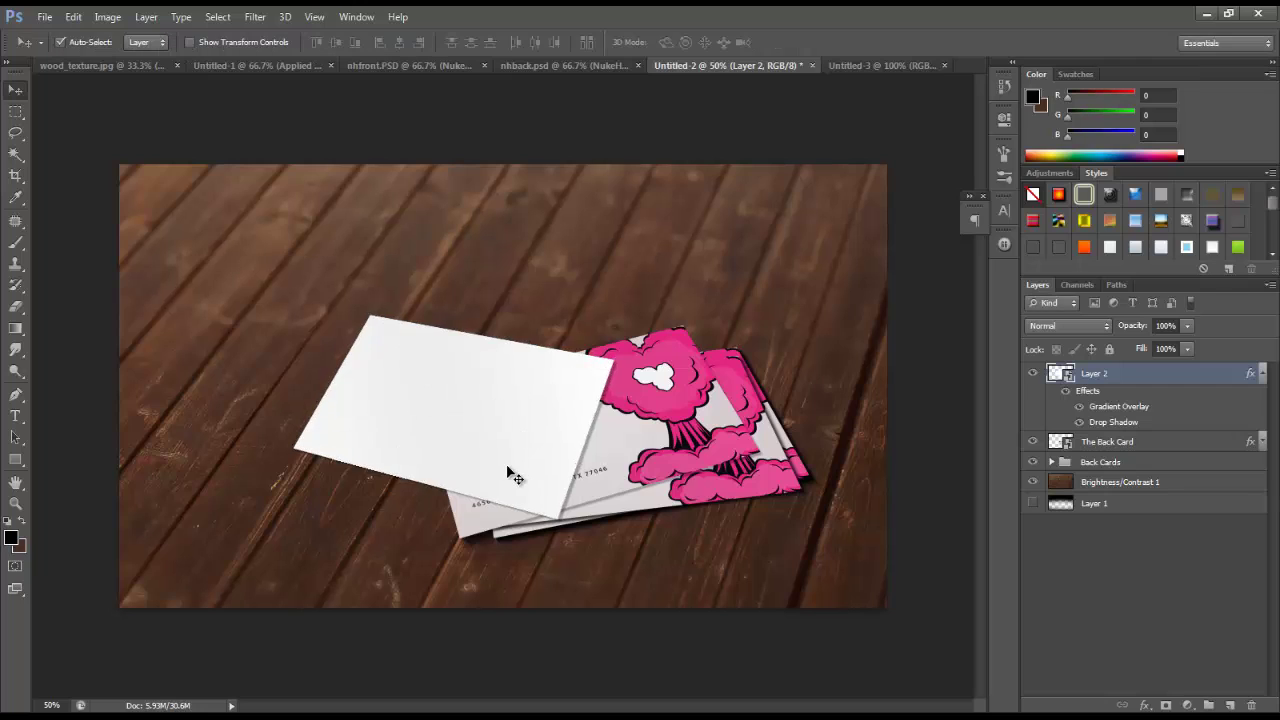
drag(508, 471, 502, 427)
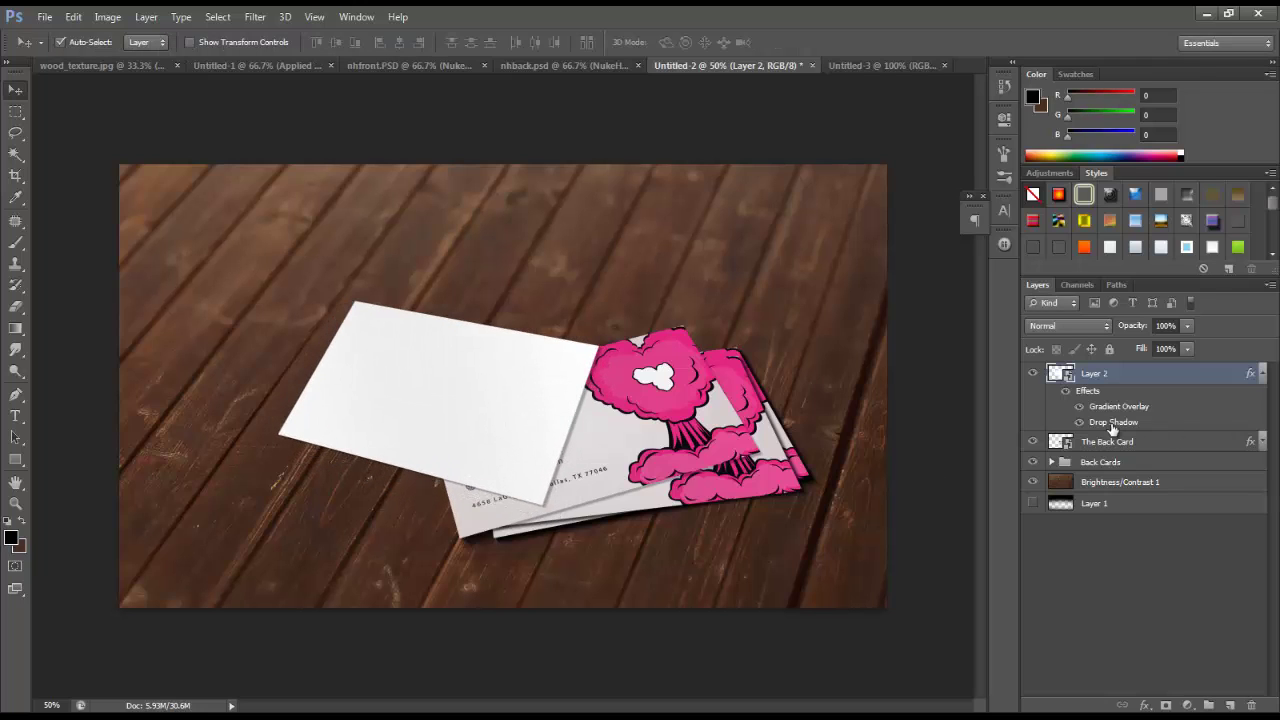
Step: Rename the blank card's layer as Front Card and collapse its effects list
double_click(1086, 376)
text(Front Card)
key(Return)
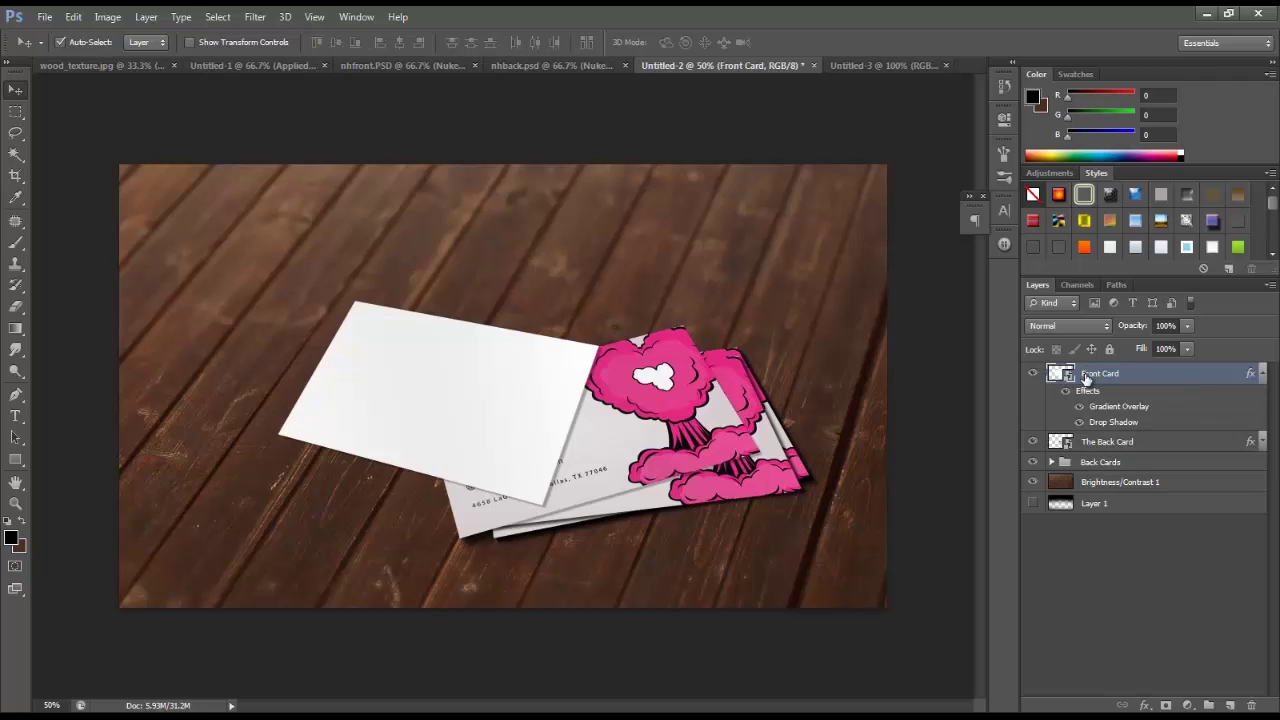
click(1262, 373)
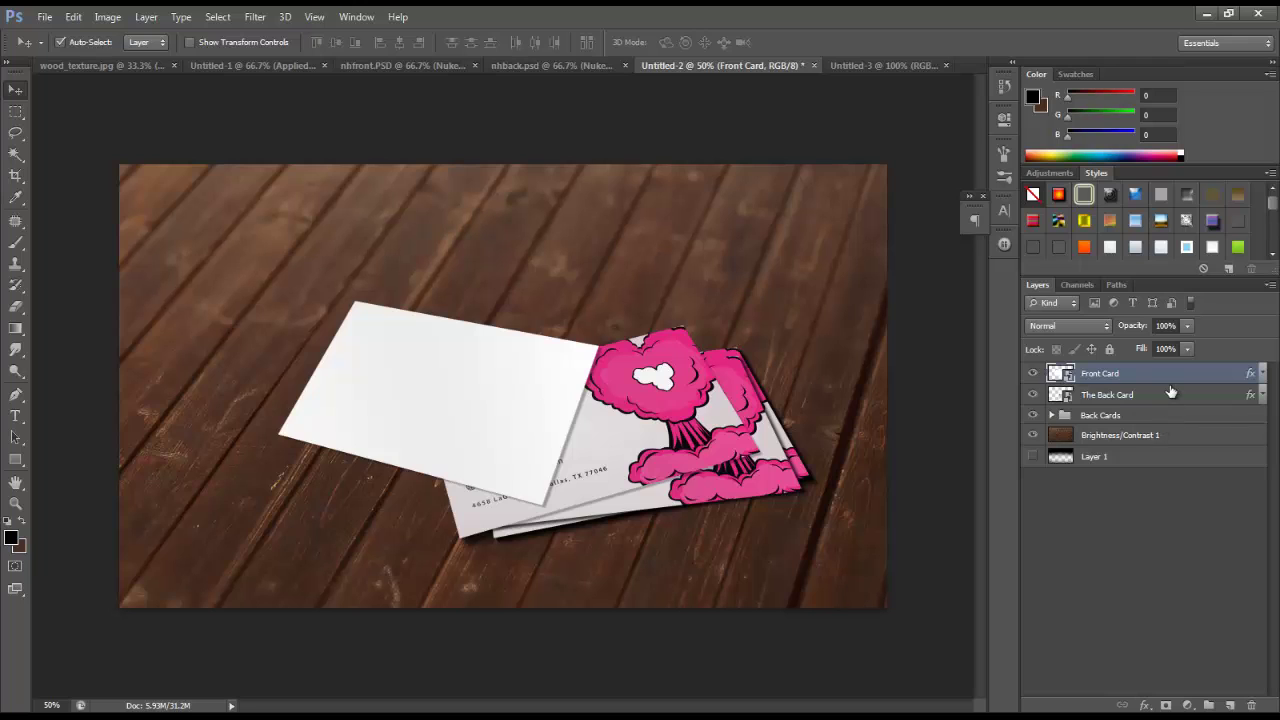
Step: Duplicate the Front Card layer, rotate the copy slightly clockwise, and offset it down and to the right
drag(1171, 375, 1229, 705)
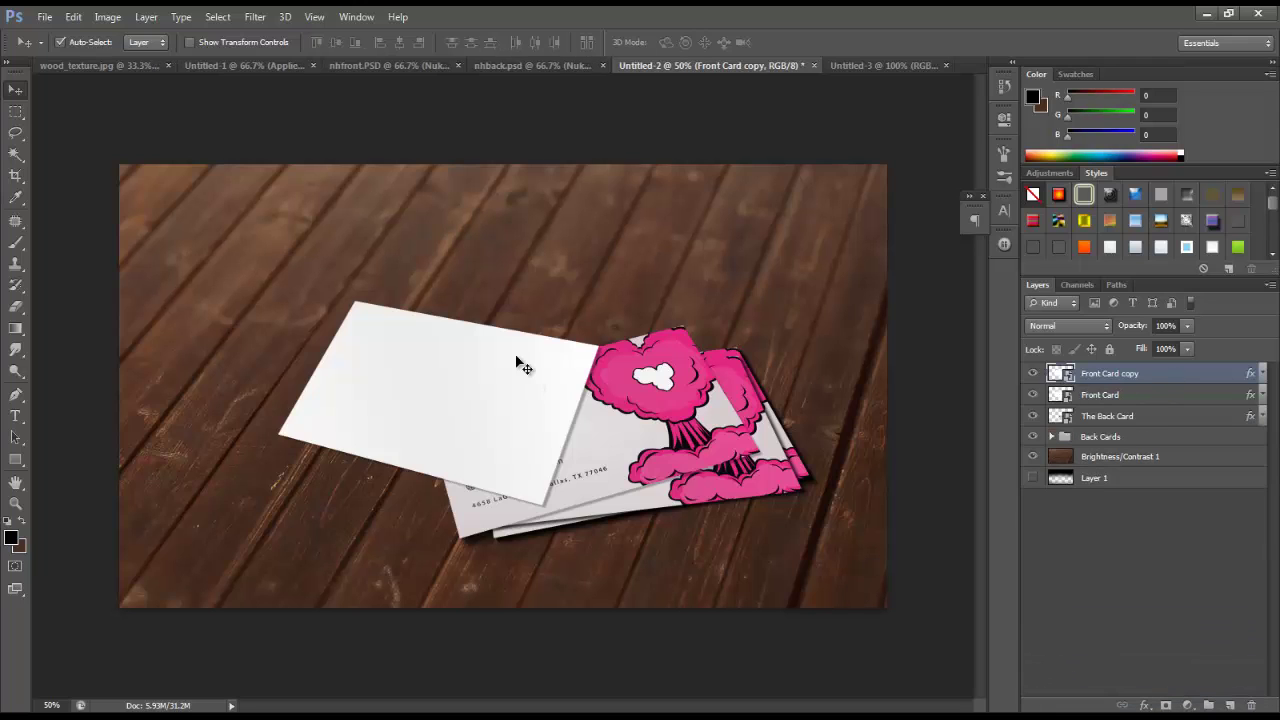
key(ctrl+t)
drag(686, 375, 698, 405)
key(Return)
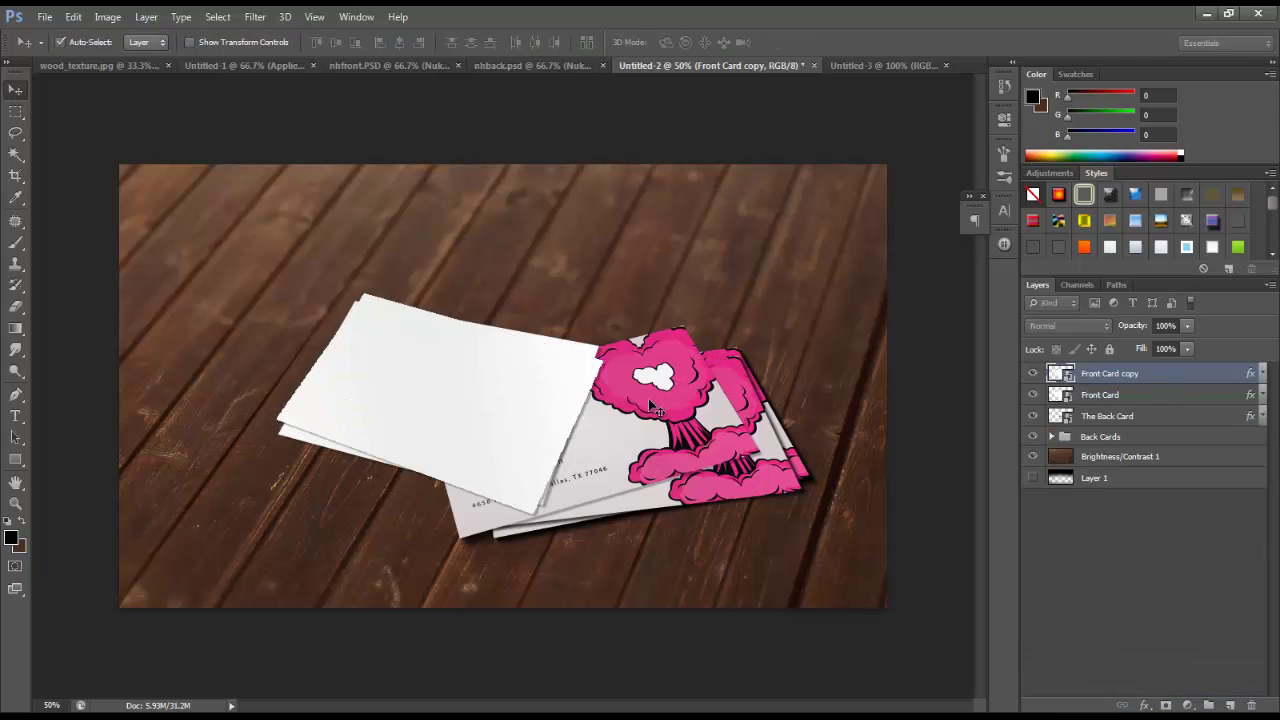
drag(466, 416, 479, 430)
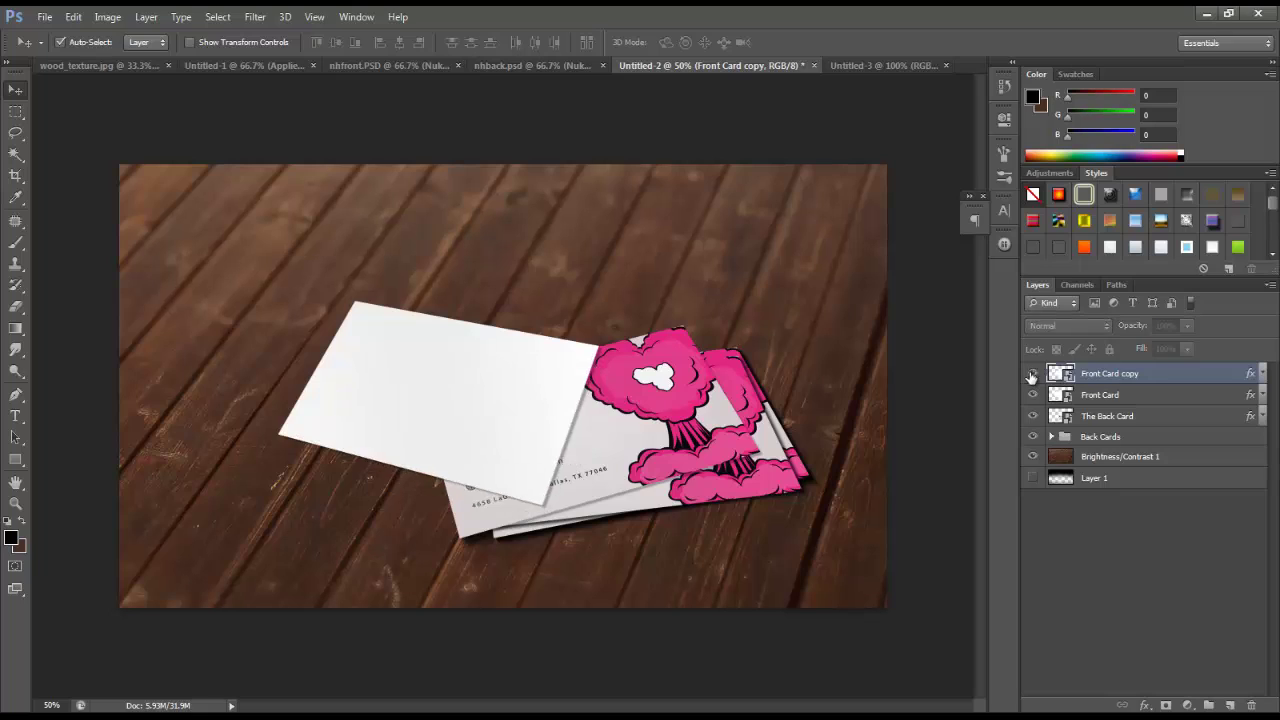
Step: Rename the Front Card copy layer as The Front Card
double_click(1100, 373)
text(The F)
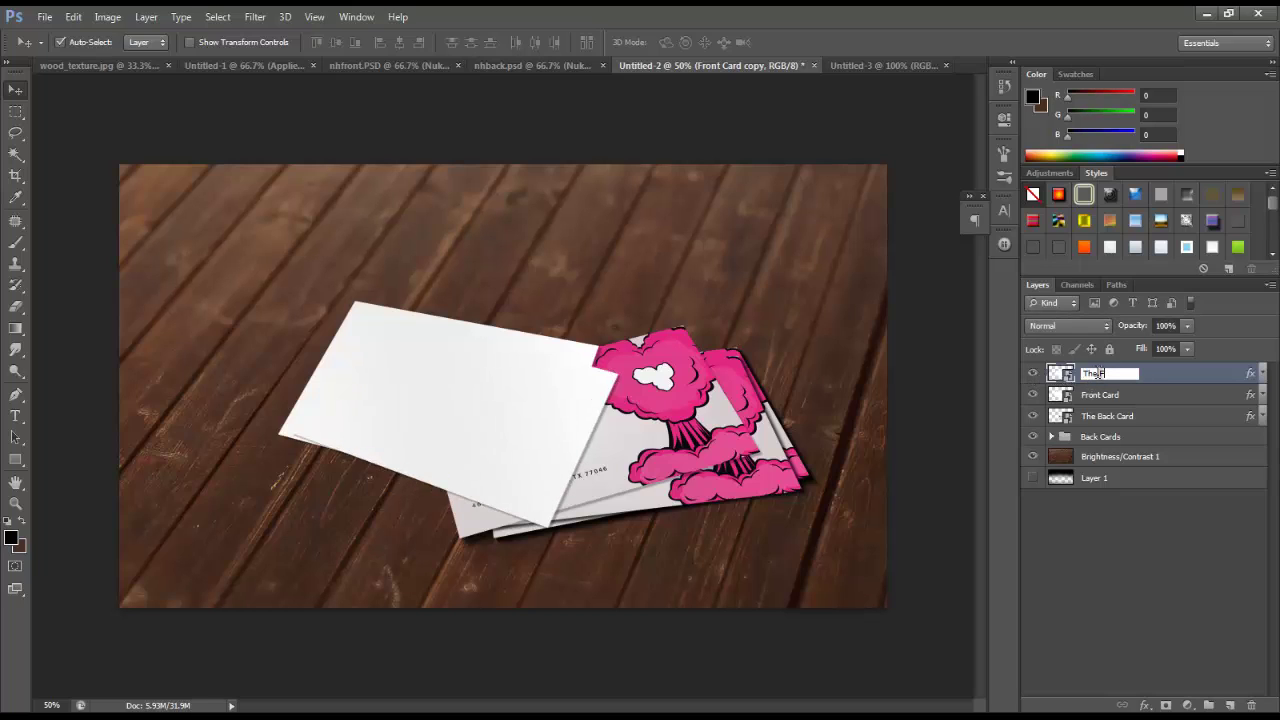
text(ront Card)
key(Return)
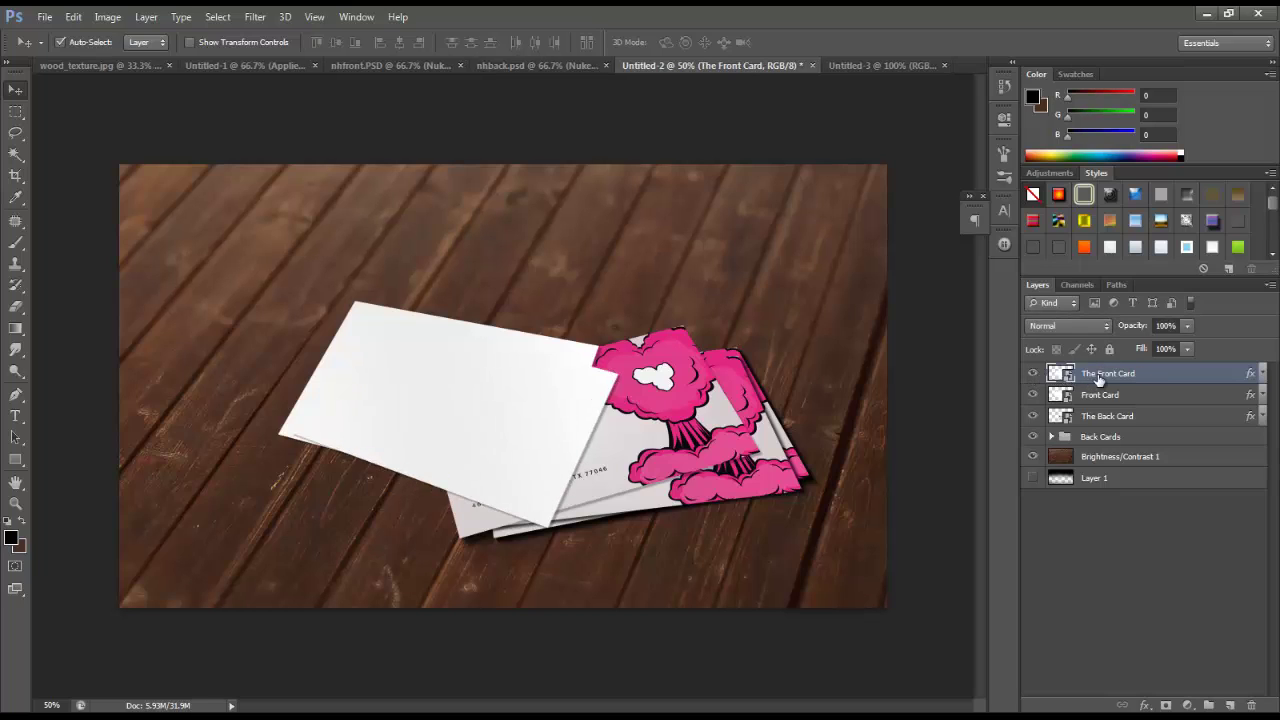
click(1145, 421)
click(1229, 704)
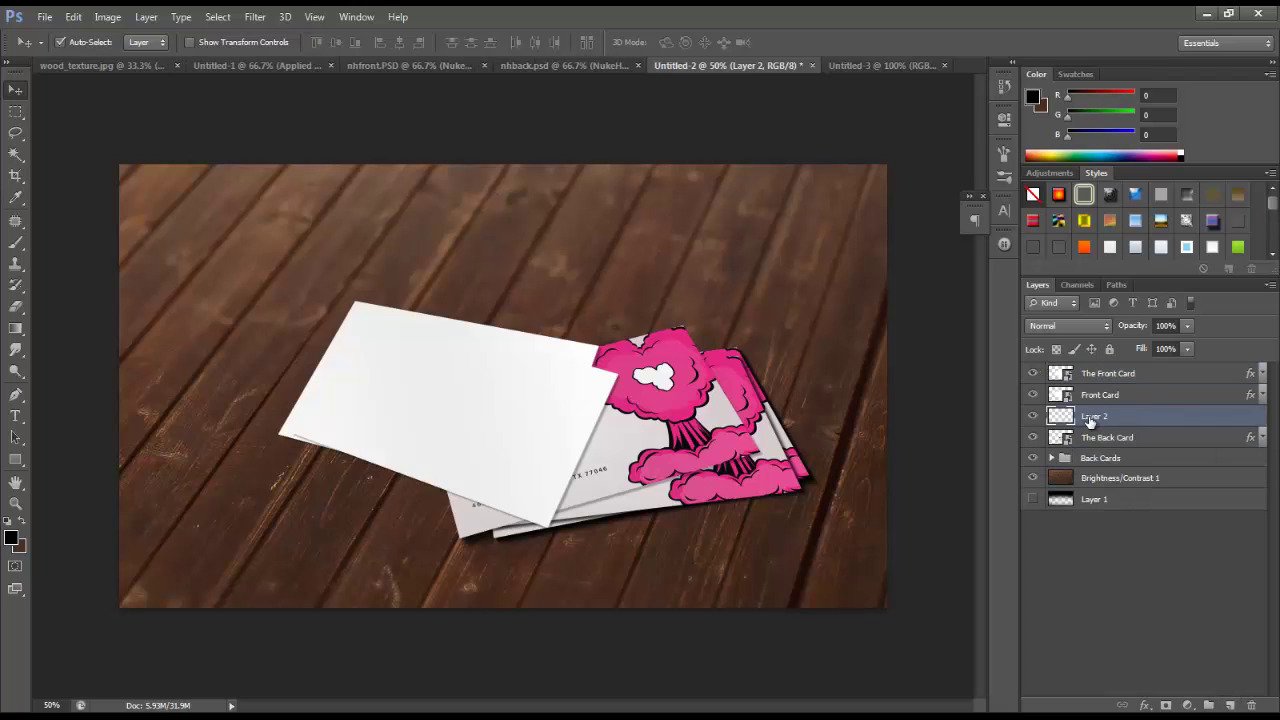
drag(1125, 412, 1251, 705)
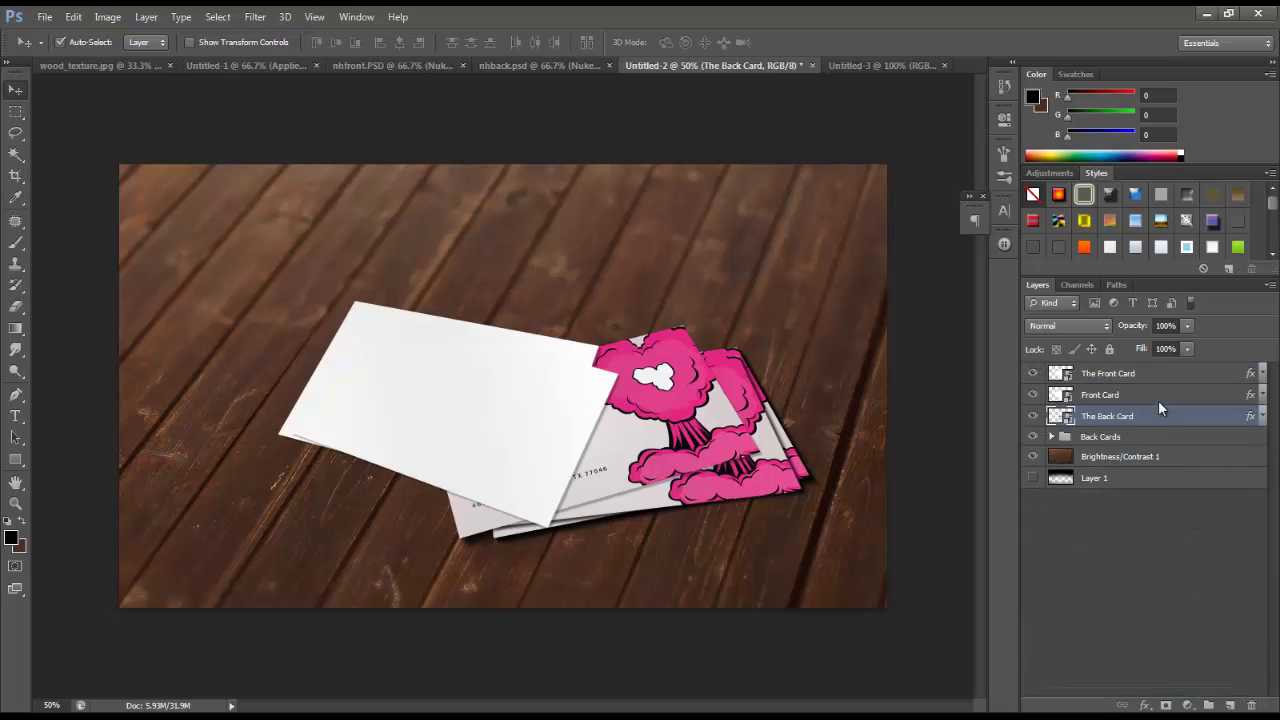
Step: Duplicate the Front Card layer beneath The Front Card and rasterize the copy along with its layer style
mouse_move(1158, 400)
mouse_down()
mouse_move(1195, 521)
mouse_move(1185, 680)
mouse_move(1170, 386)
mouse_up()
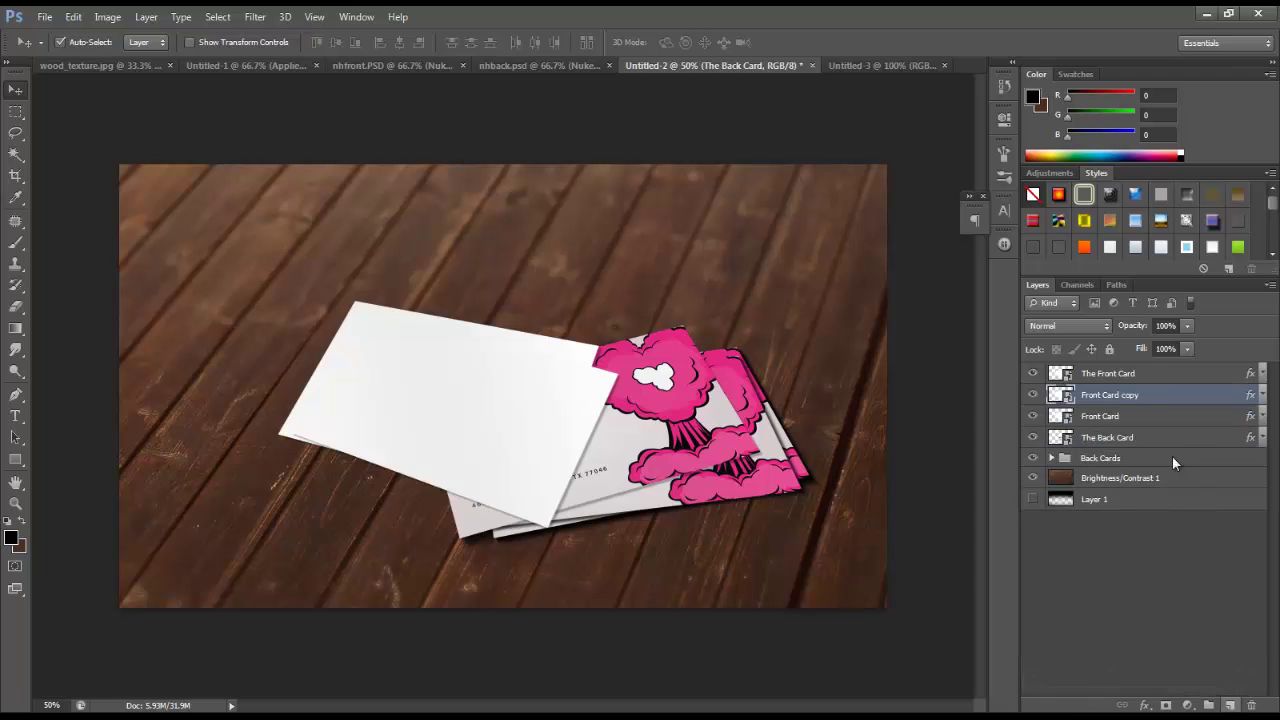
right_click(1168, 396)
click(1186, 397)
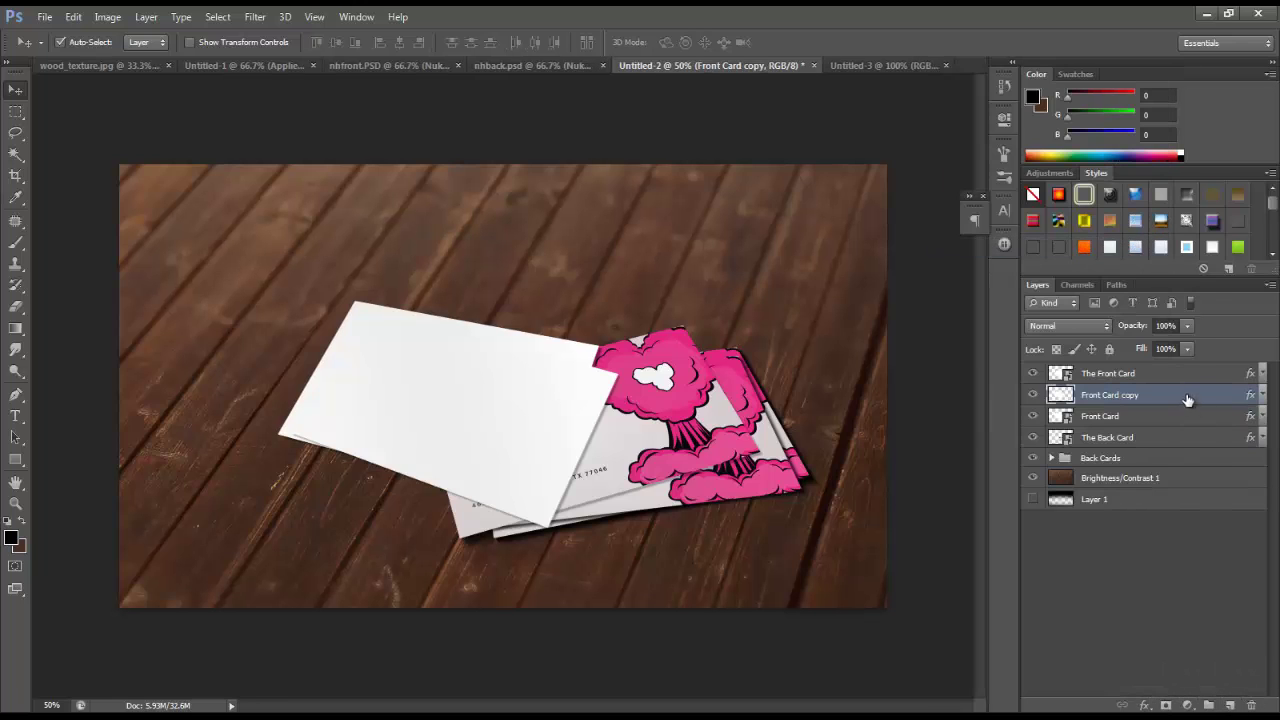
right_click(1186, 397)
click(1020, 221)
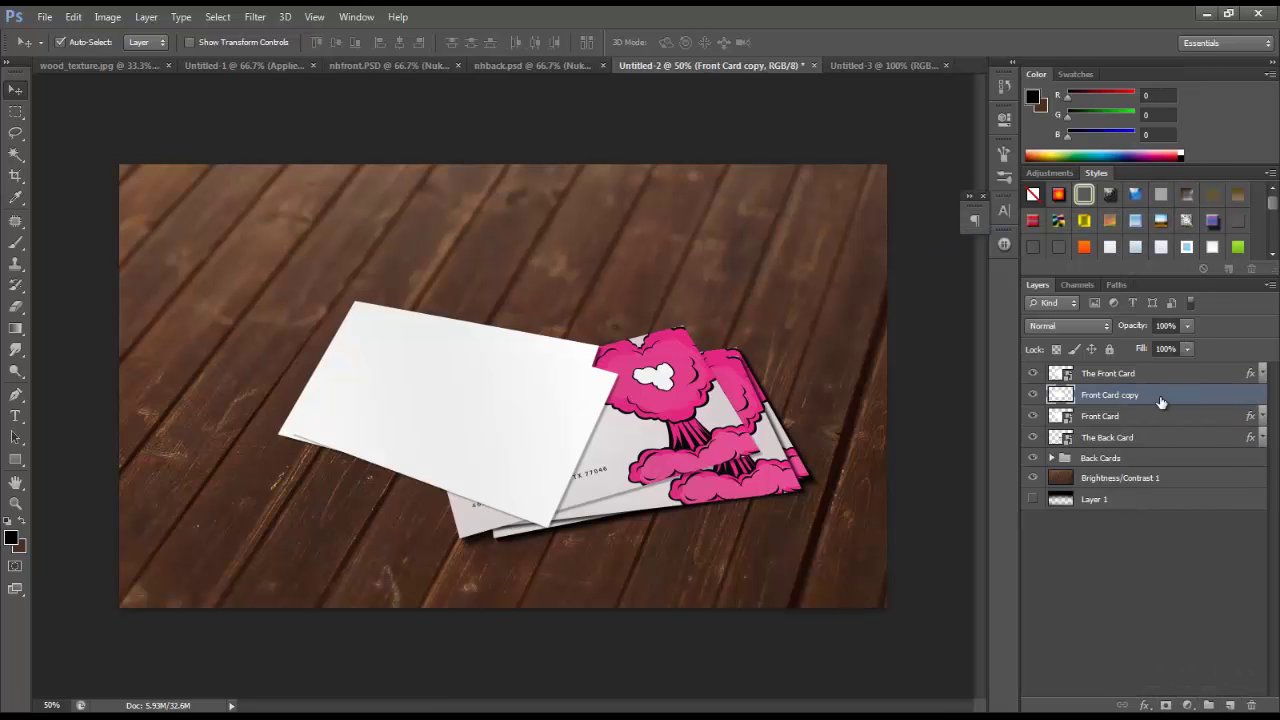
Step: Add a Color Overlay to the Front Card copy layer using a very dark brown (#170e0a) sampled from the wood
click(828, 402)
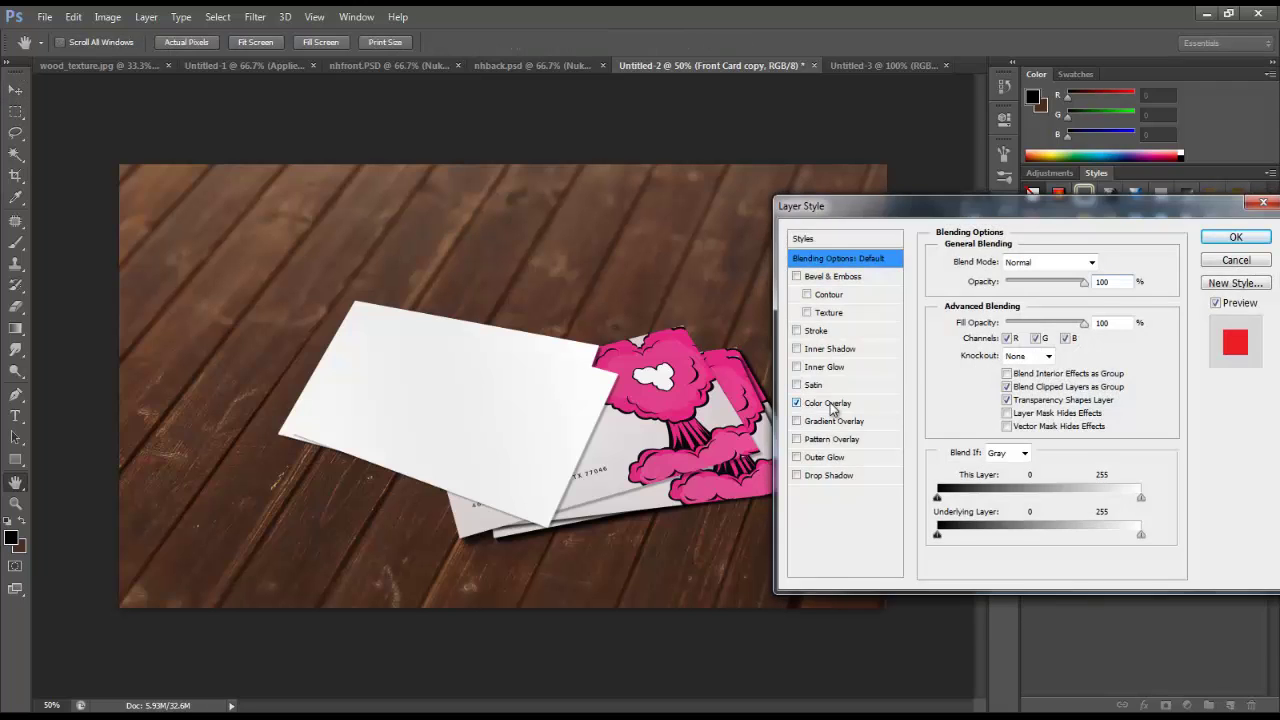
click(1106, 262)
click(212, 470)
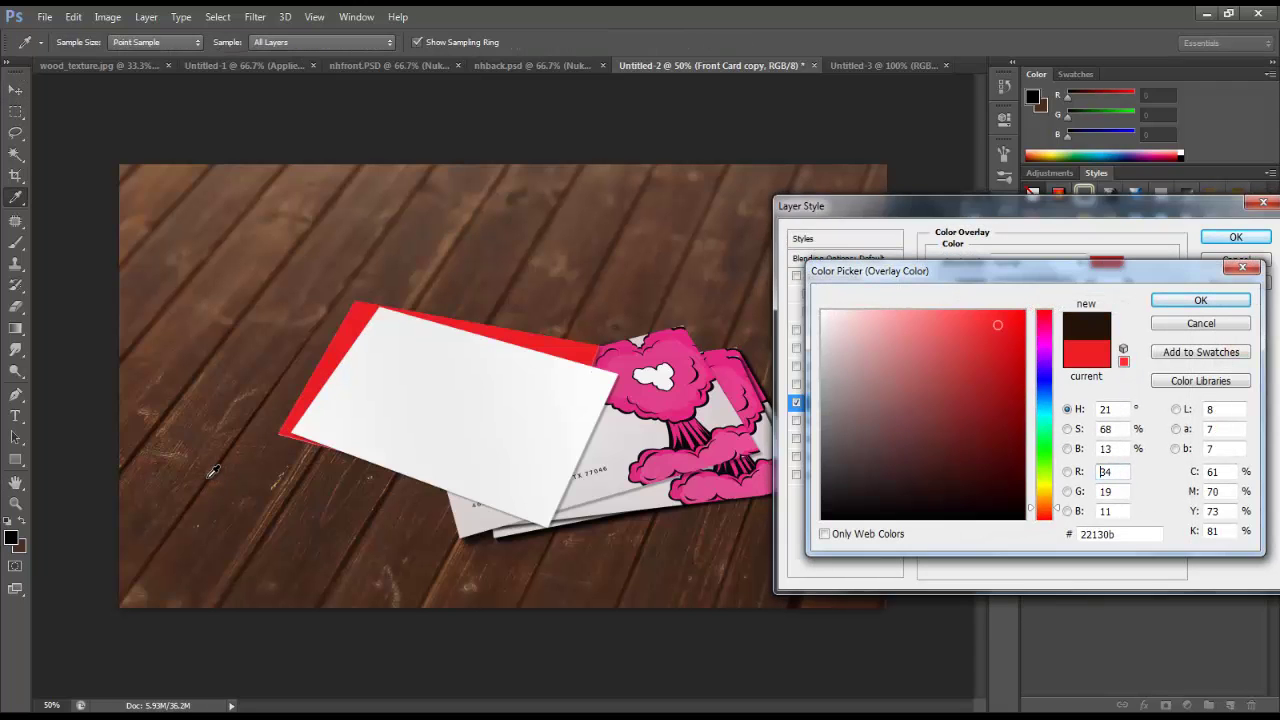
click(1200, 300)
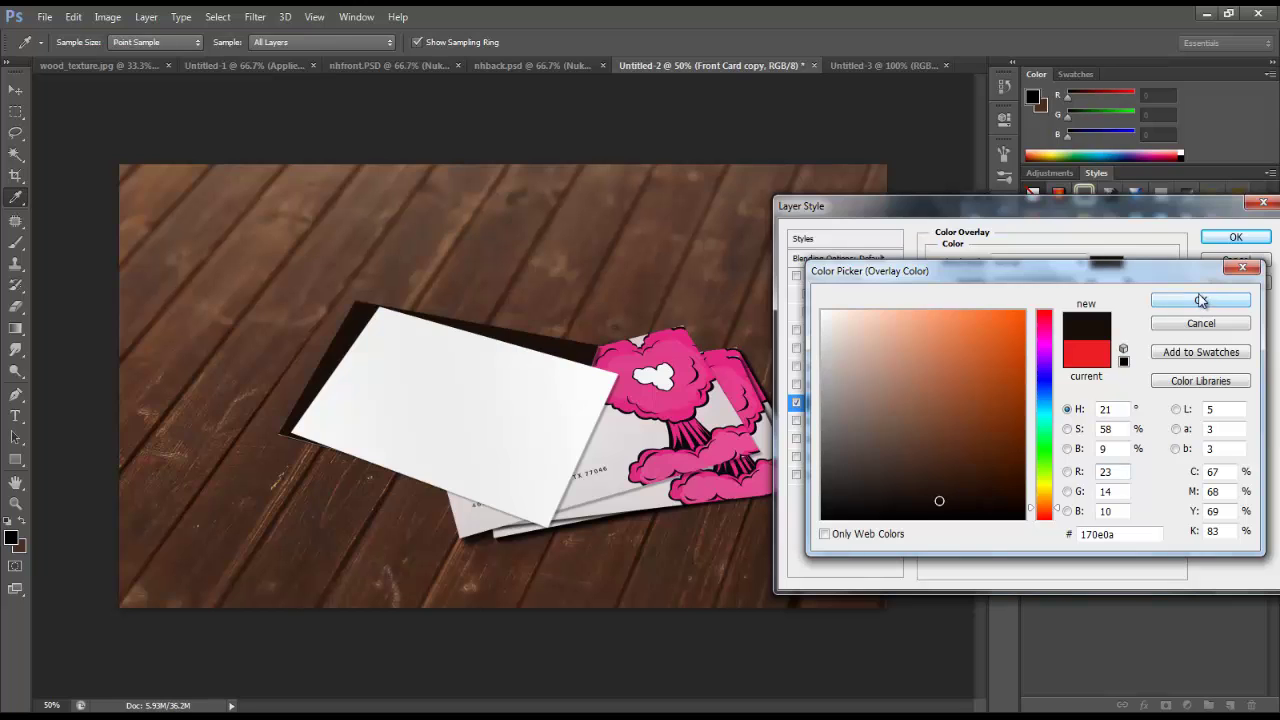
click(1236, 237)
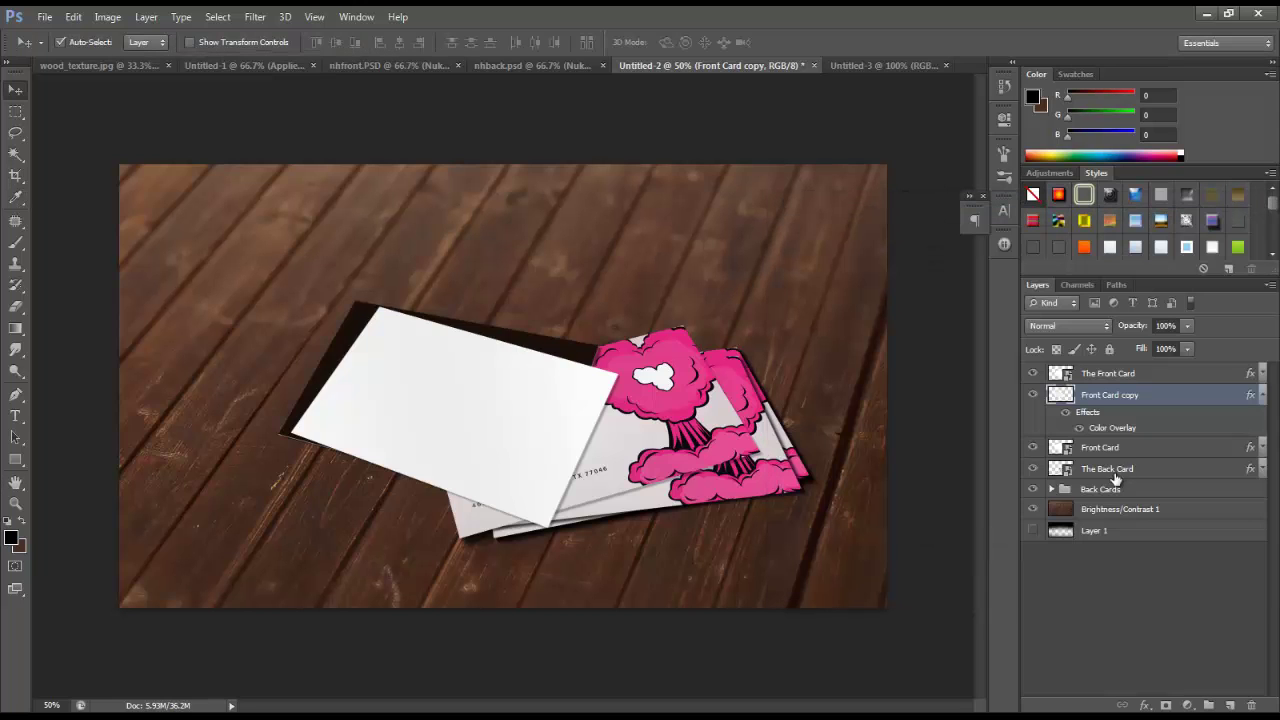
Step: Apply a Gaussian Blur with a 5.9-pixel radius to the dark Front Card copy layer
click(255, 17)
mouse_move(300, 183)
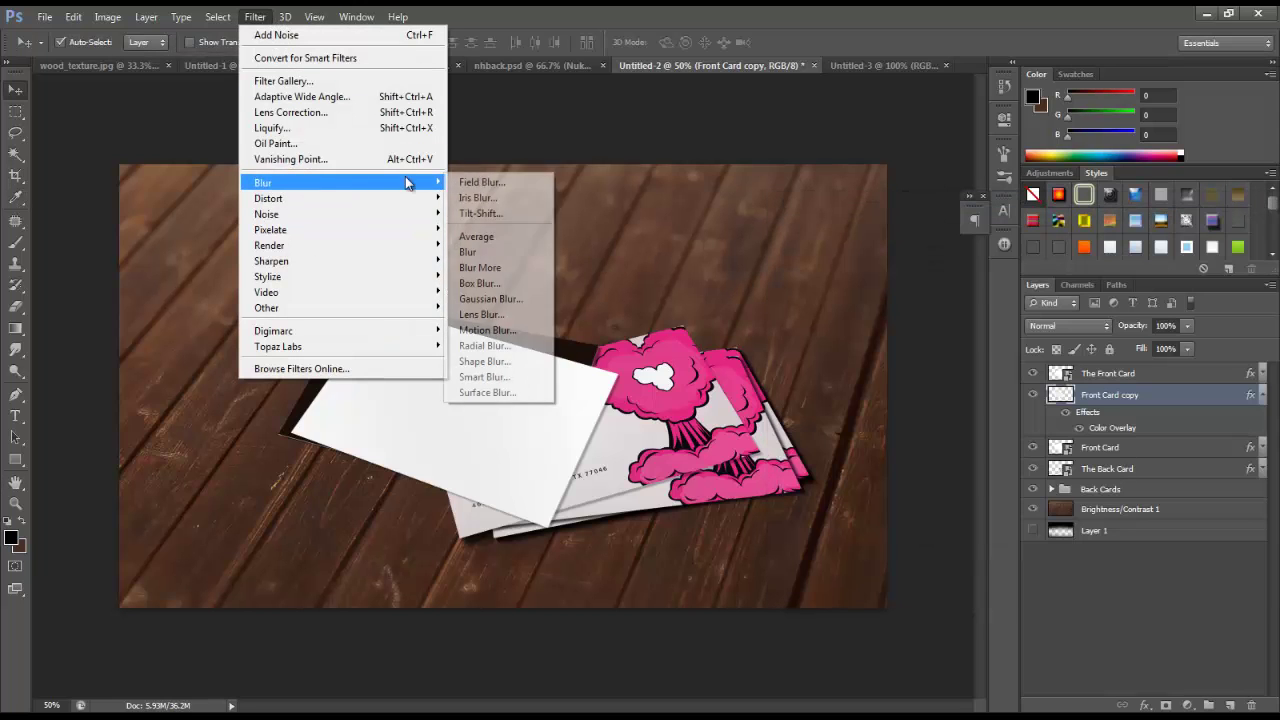
click(490, 299)
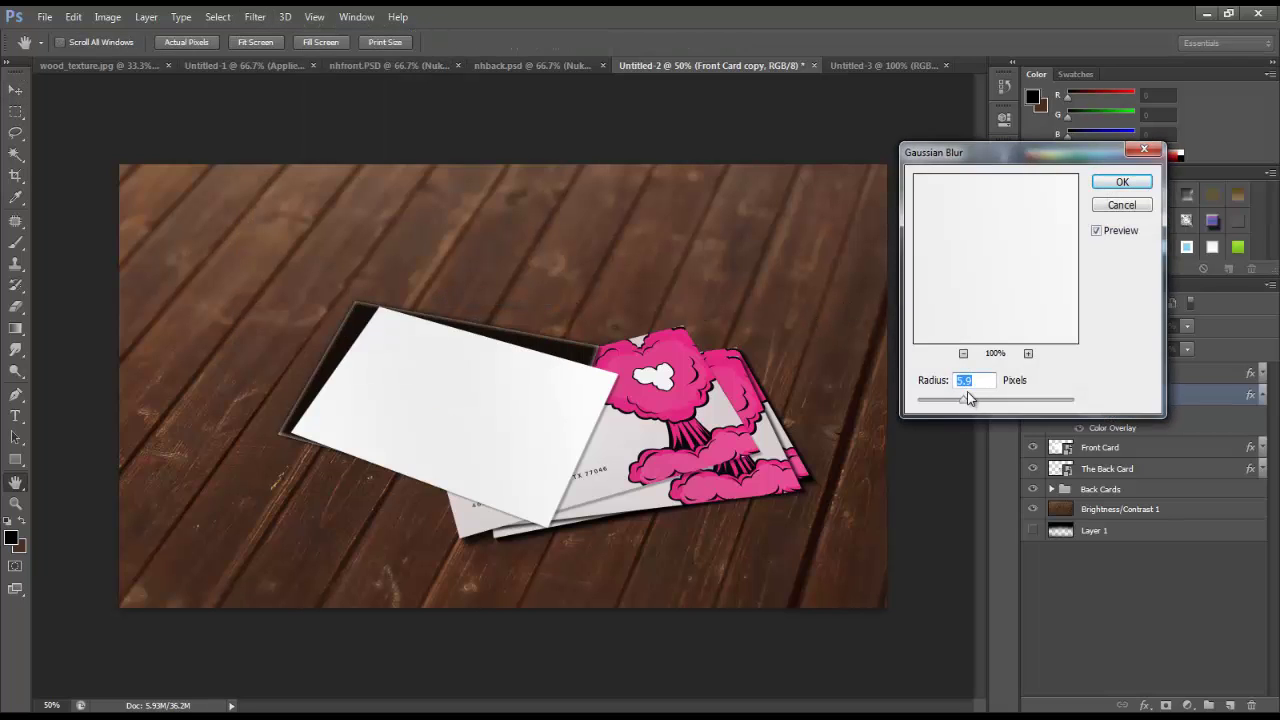
click(1122, 181)
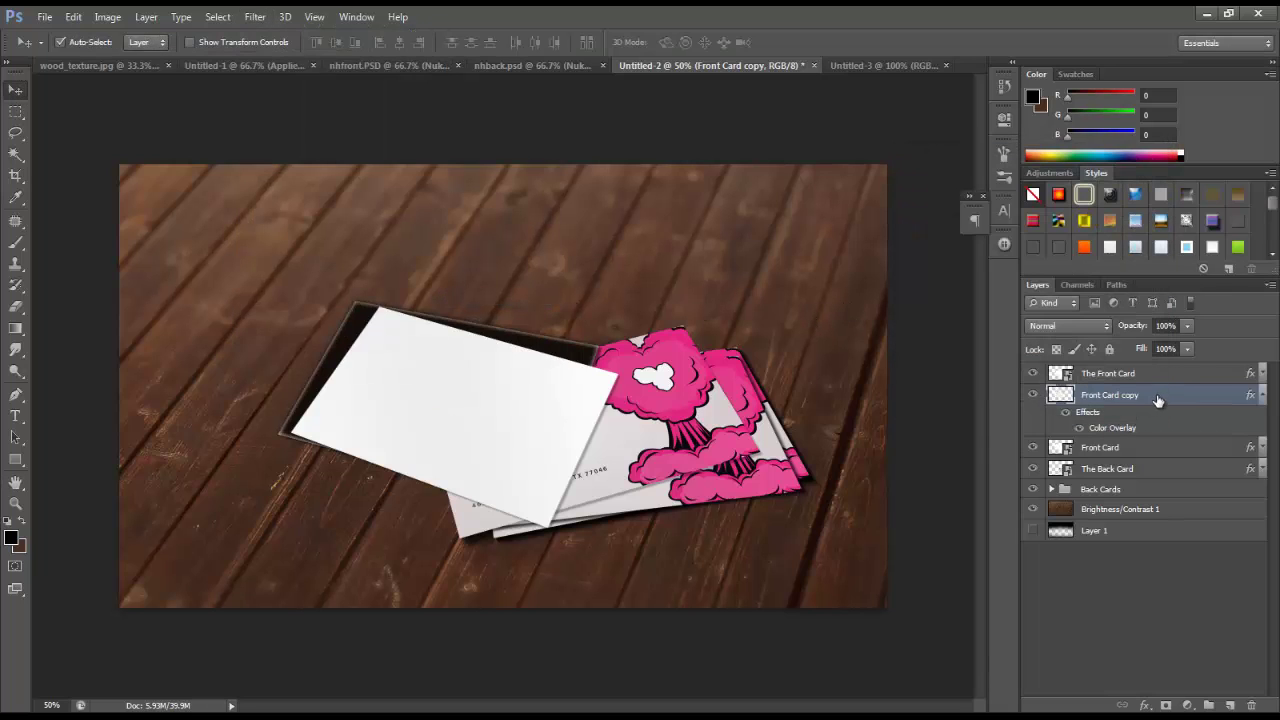
Step: Place the Front Card copy layer beneath Front Card, offset it slightly down and right as a shadow, and check it with Front Card hidden
drag(1157, 400, 1157, 462)
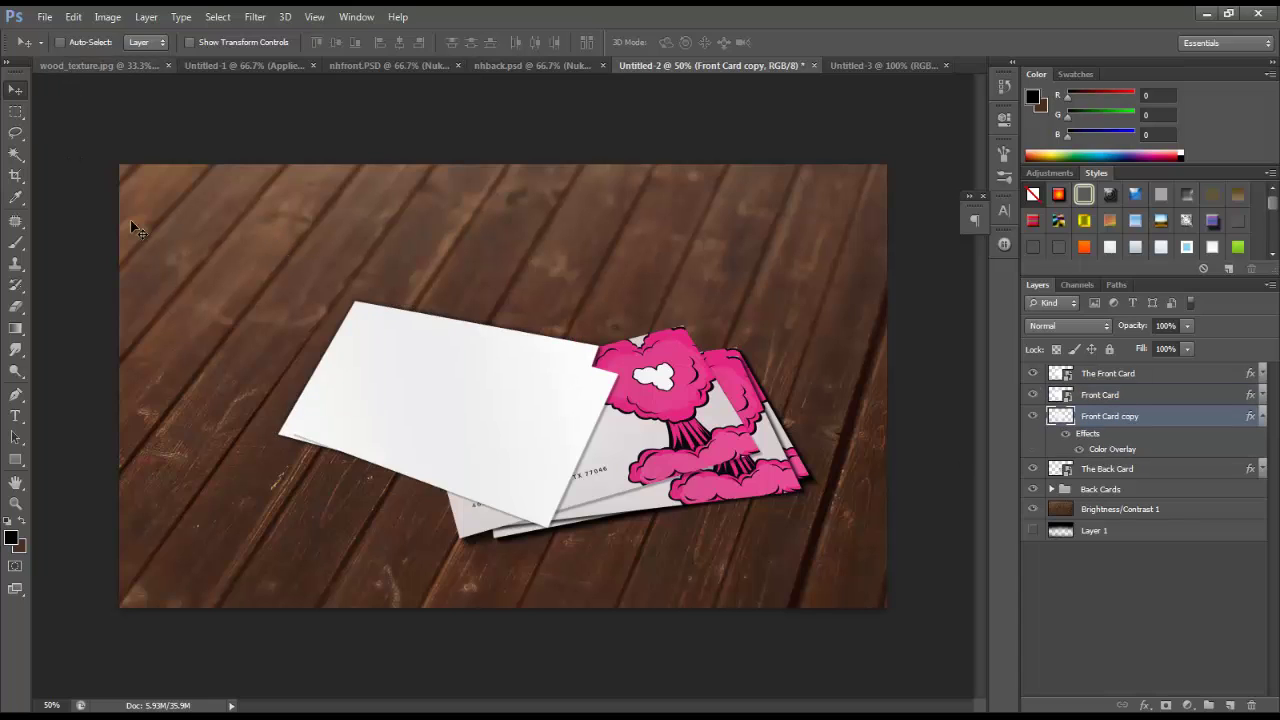
drag(131, 229, 147, 252)
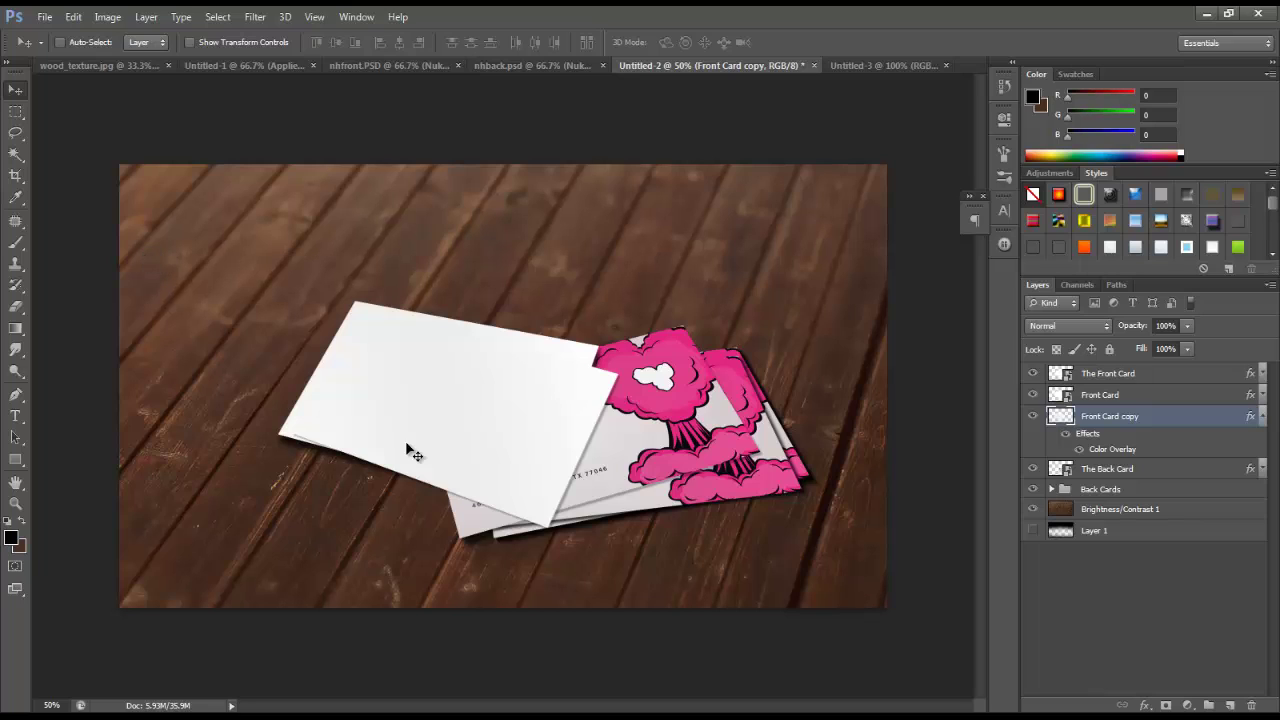
click(1122, 401)
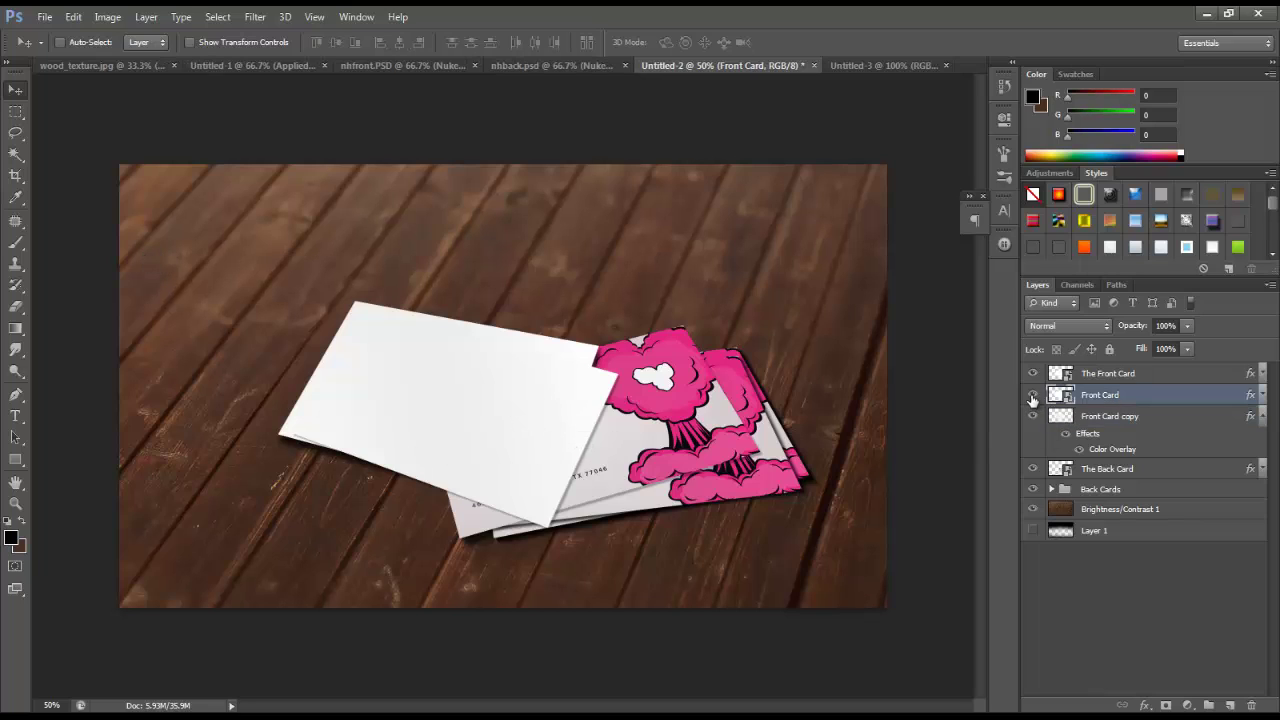
click(1033, 396)
click(1033, 396)
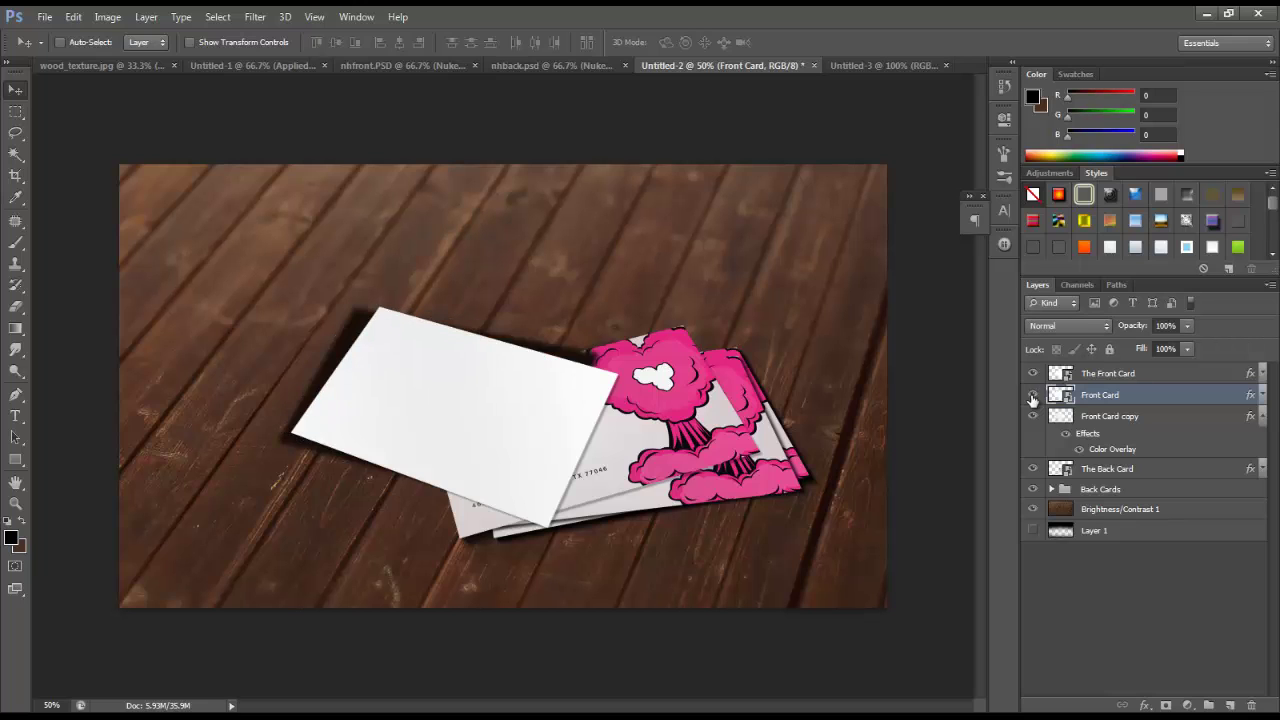
Step: Set The Front Card's drop shadow angle to about 26° and lower the shadow's opacity slightly
click(1186, 376)
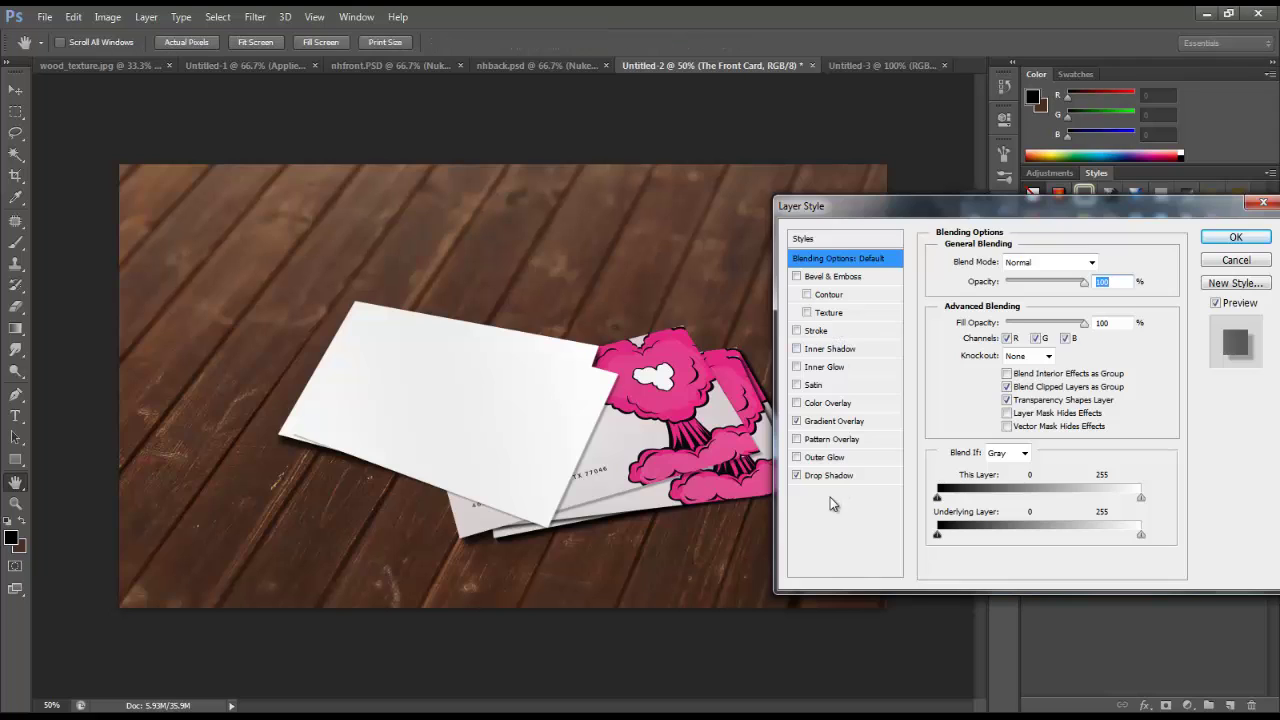
click(846, 476)
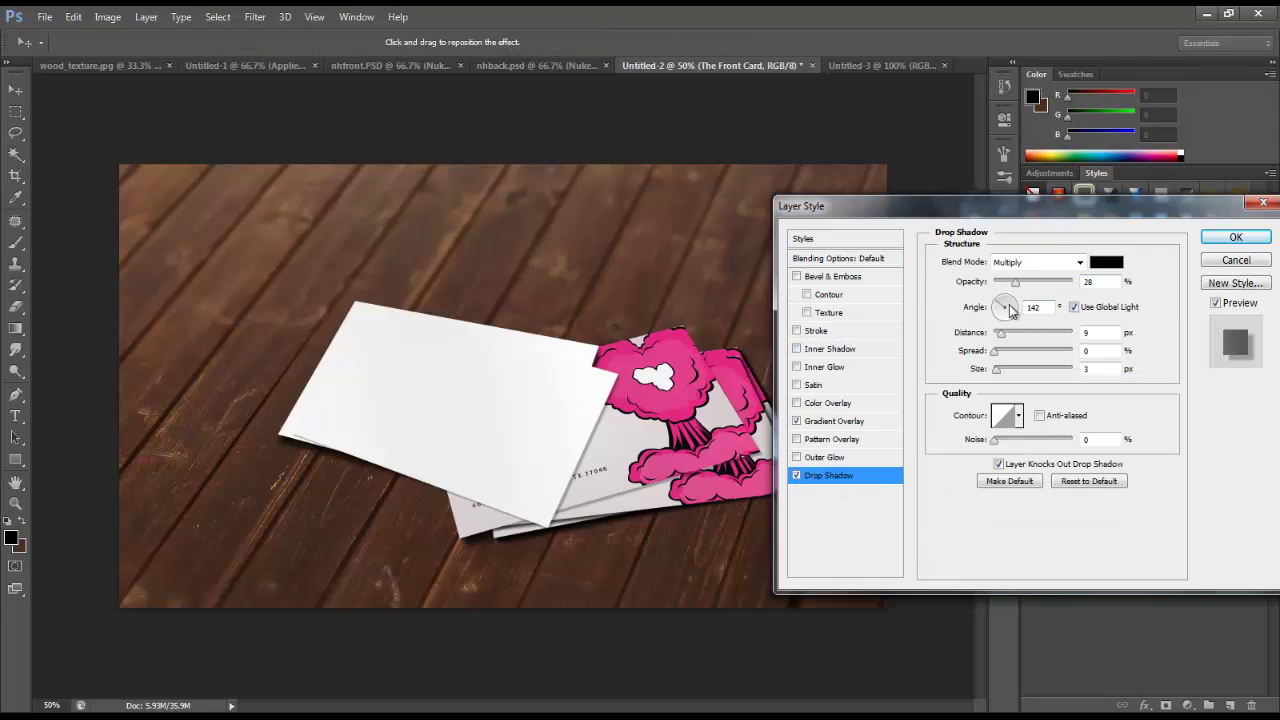
drag(1010, 311, 1034, 292)
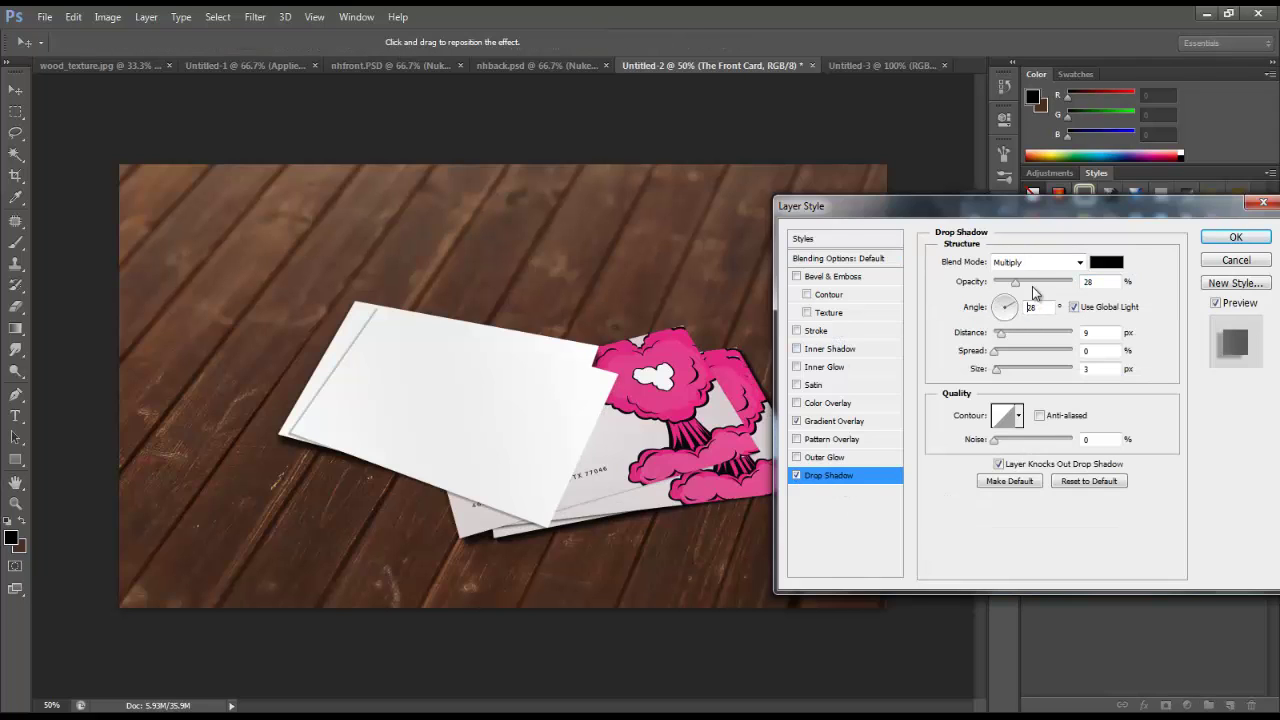
drag(1014, 279, 1007, 287)
click(1236, 237)
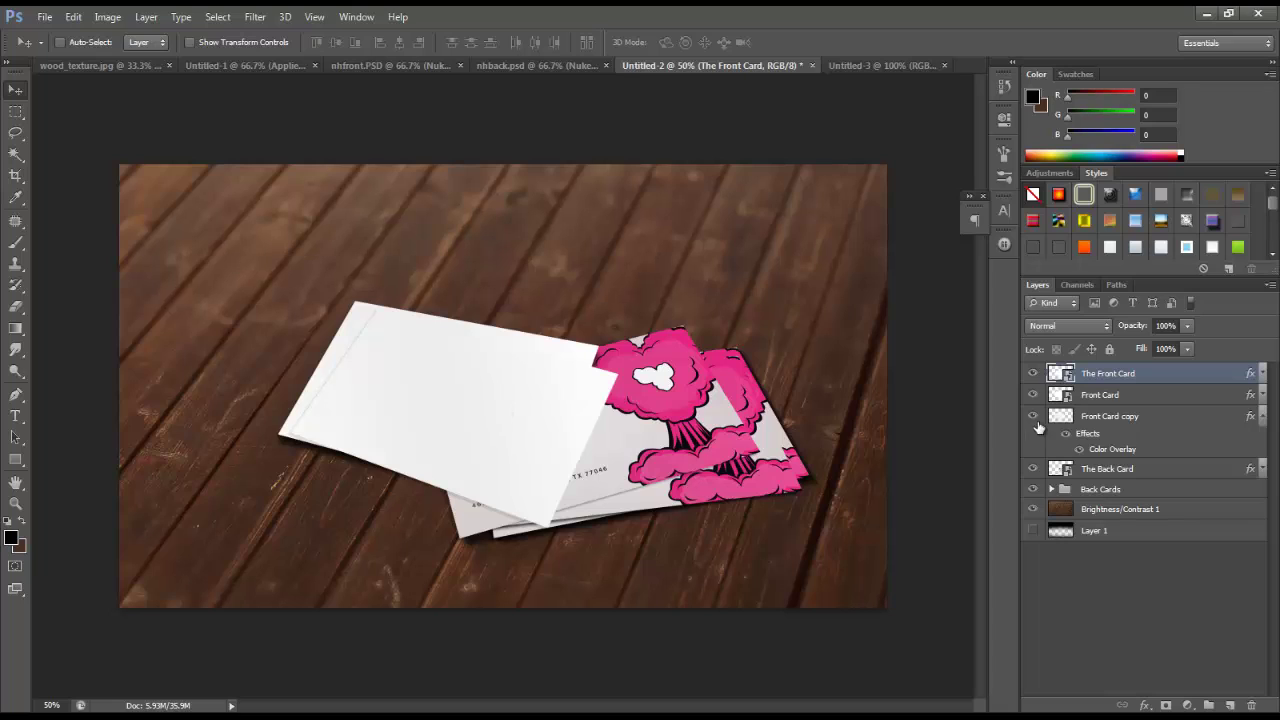
Step: Group the Front Card and Front Card copy layers and name the group Front Cards
click(1099, 395)
shift+click(1125, 420)
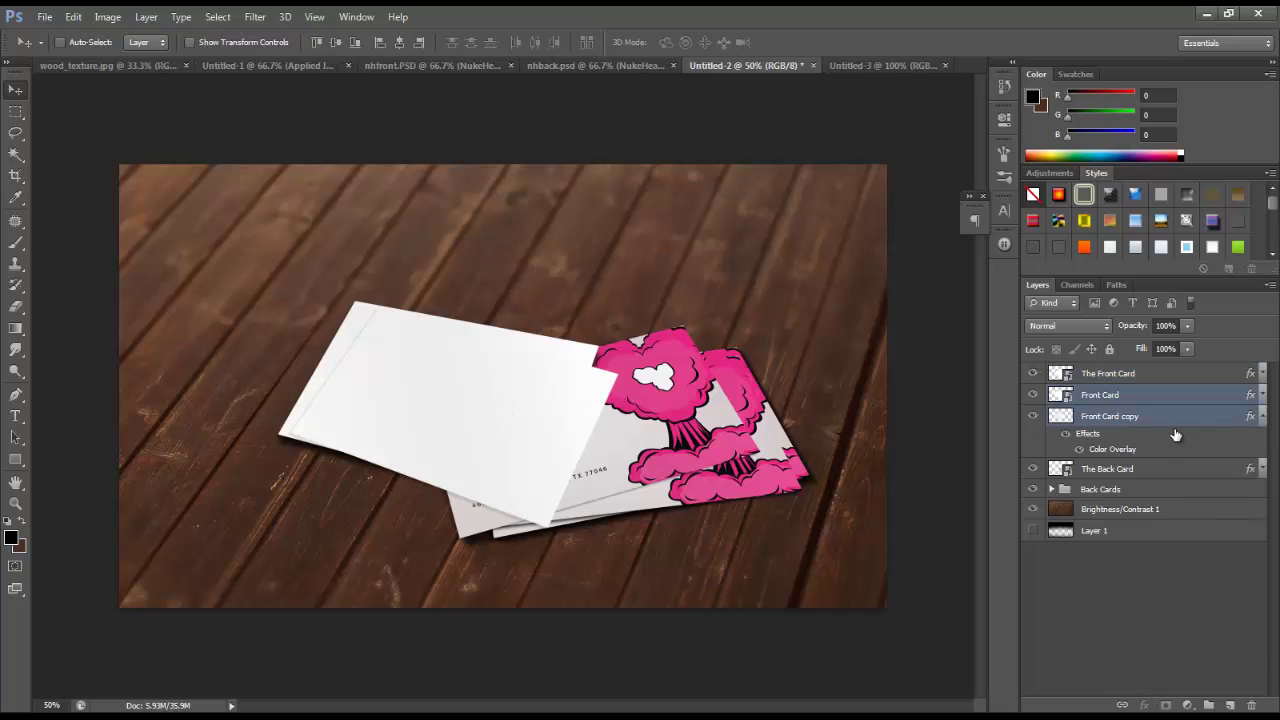
key(ctrl+g)
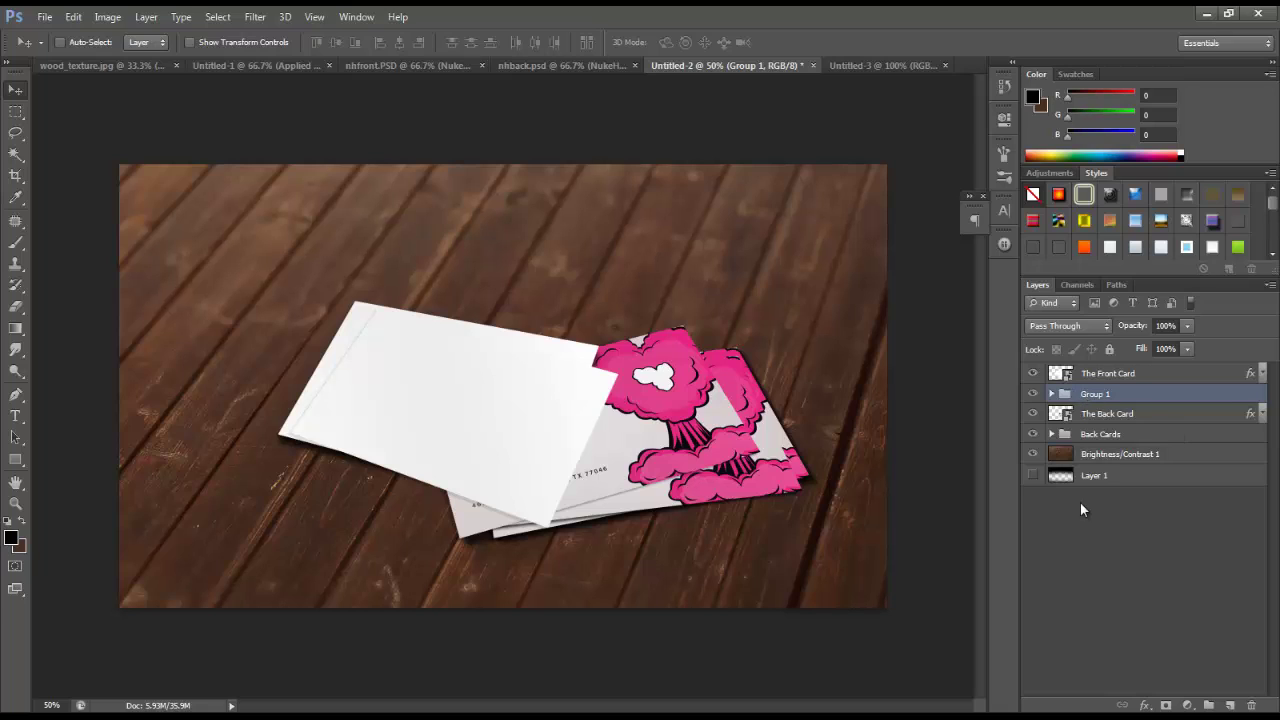
double_click(1096, 396)
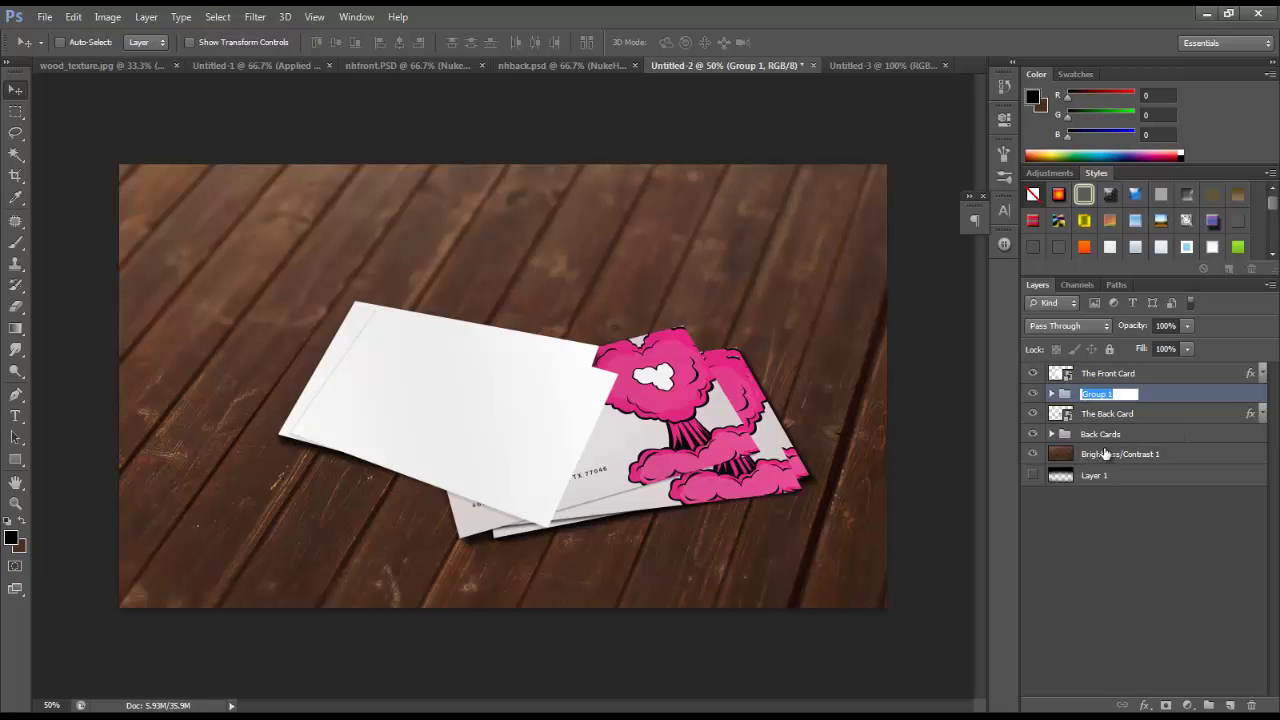
text(Front Cards)
key(Return)
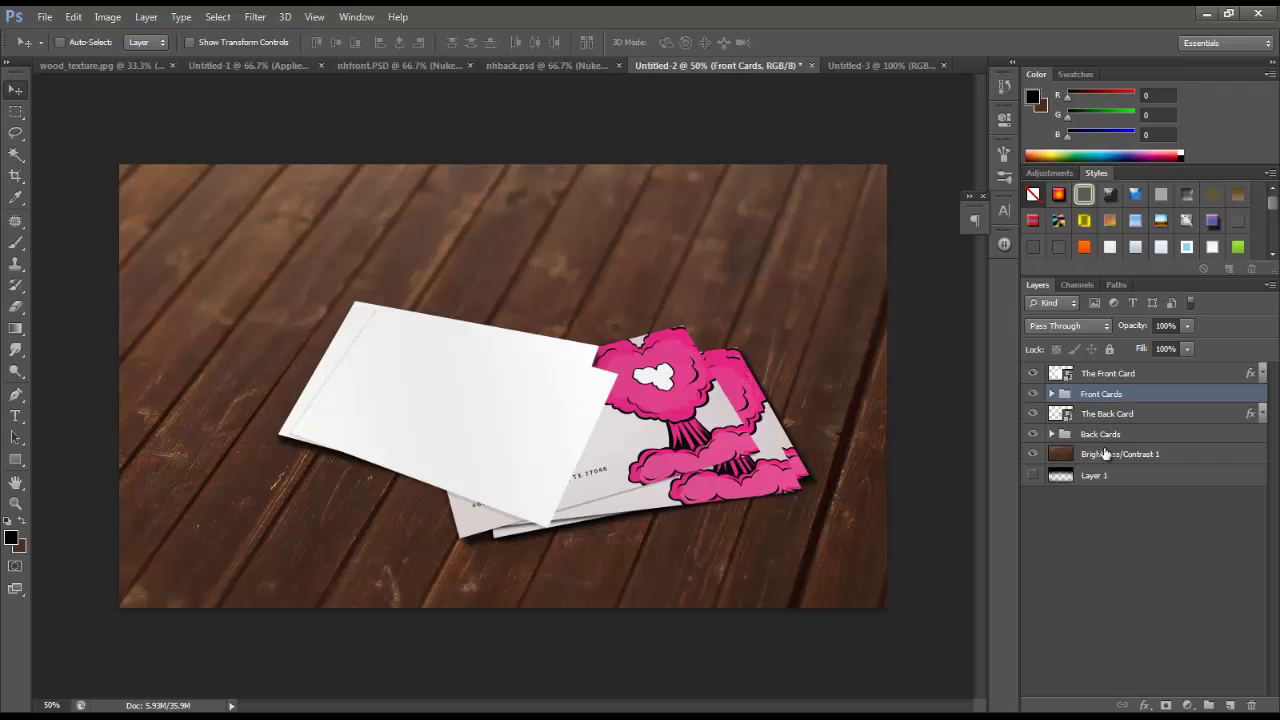
Step: Open The Front Card's smart object contents and bring in the NukeHeart Front artwork from nhfront.PSD
click(1033, 373)
click(1033, 373)
click(1090, 374)
double_click(1062, 374)
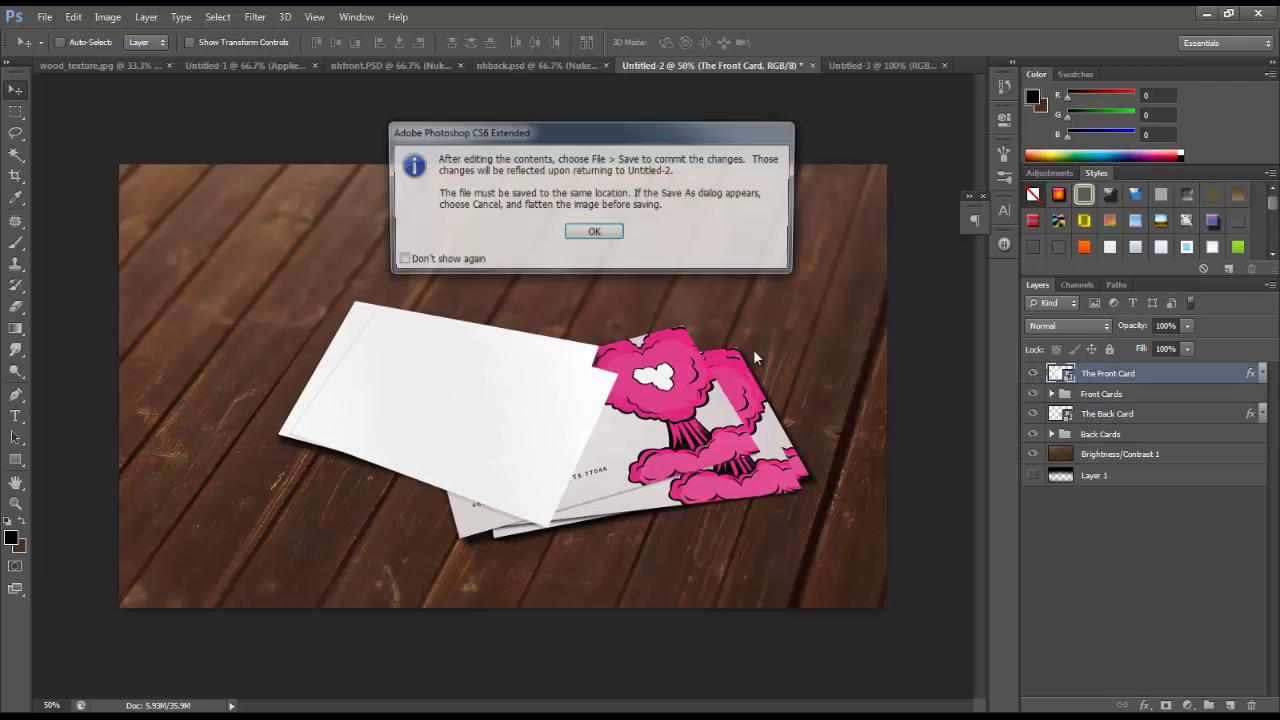
click(591, 233)
click(335, 65)
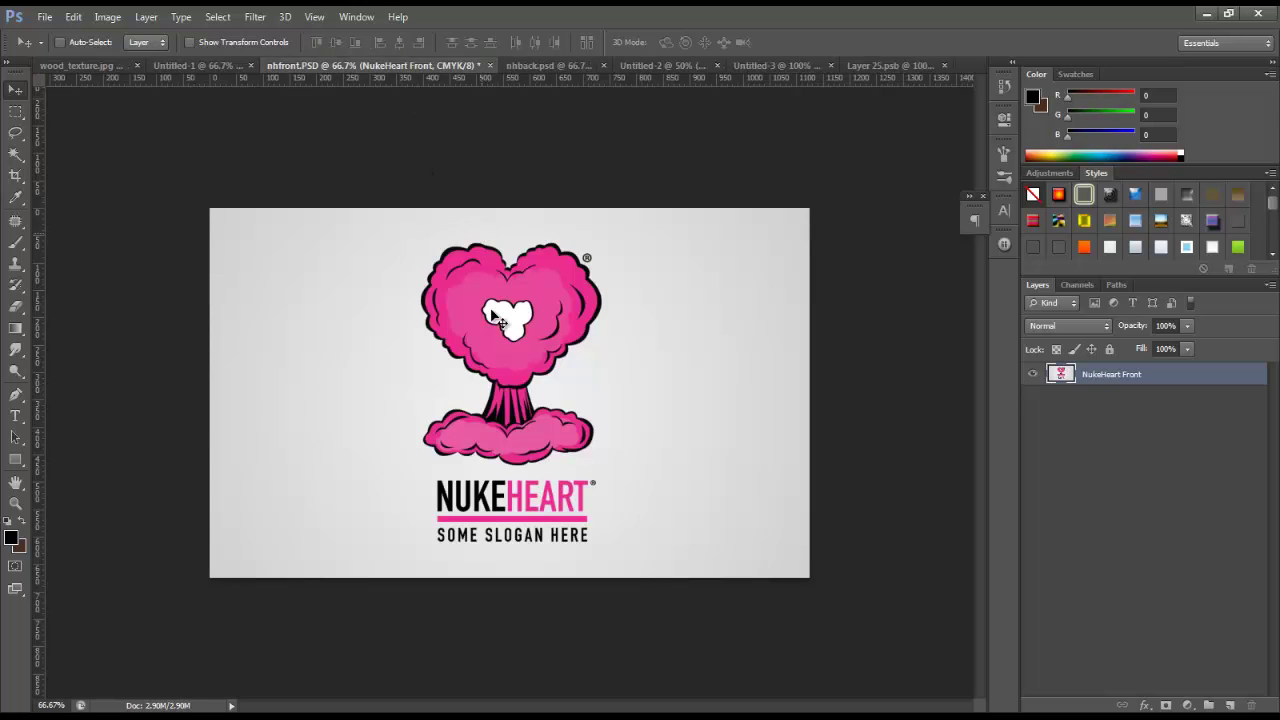
click(898, 66)
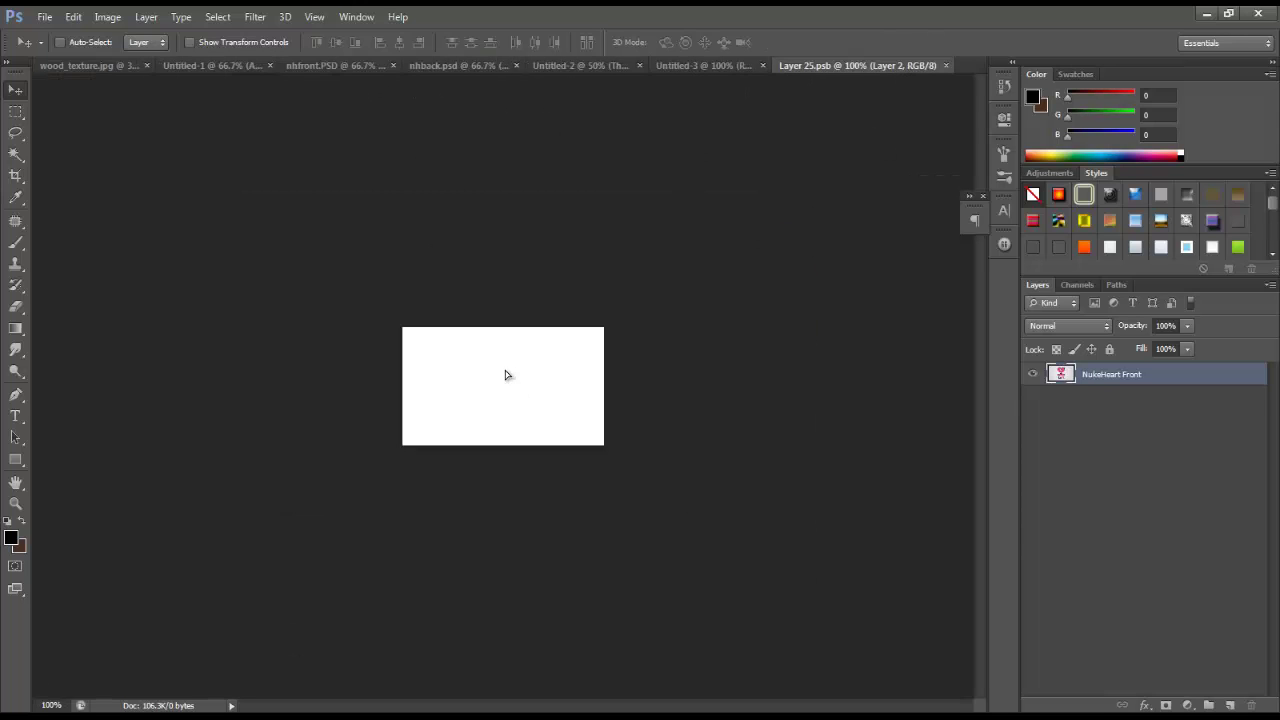
Step: Scale the NukeHeart Front artwork down to cover the white card and nudge it up slightly
key(ctrl+t)
drag(90, 211, 774, 580)
drag(791, 650, 437, 354)
drag(637, 471, 606, 453)
key(Return)
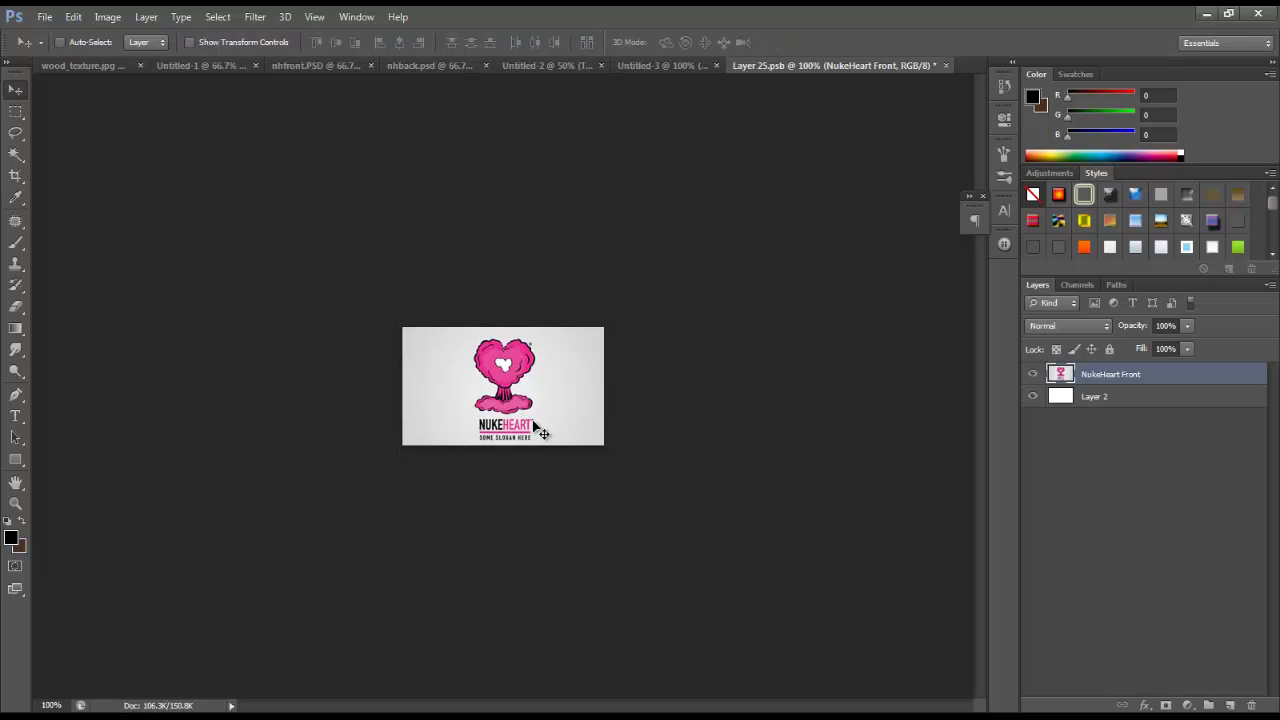
key(Up)
key(Up)
key(Up)
key(Up)
key(Up)
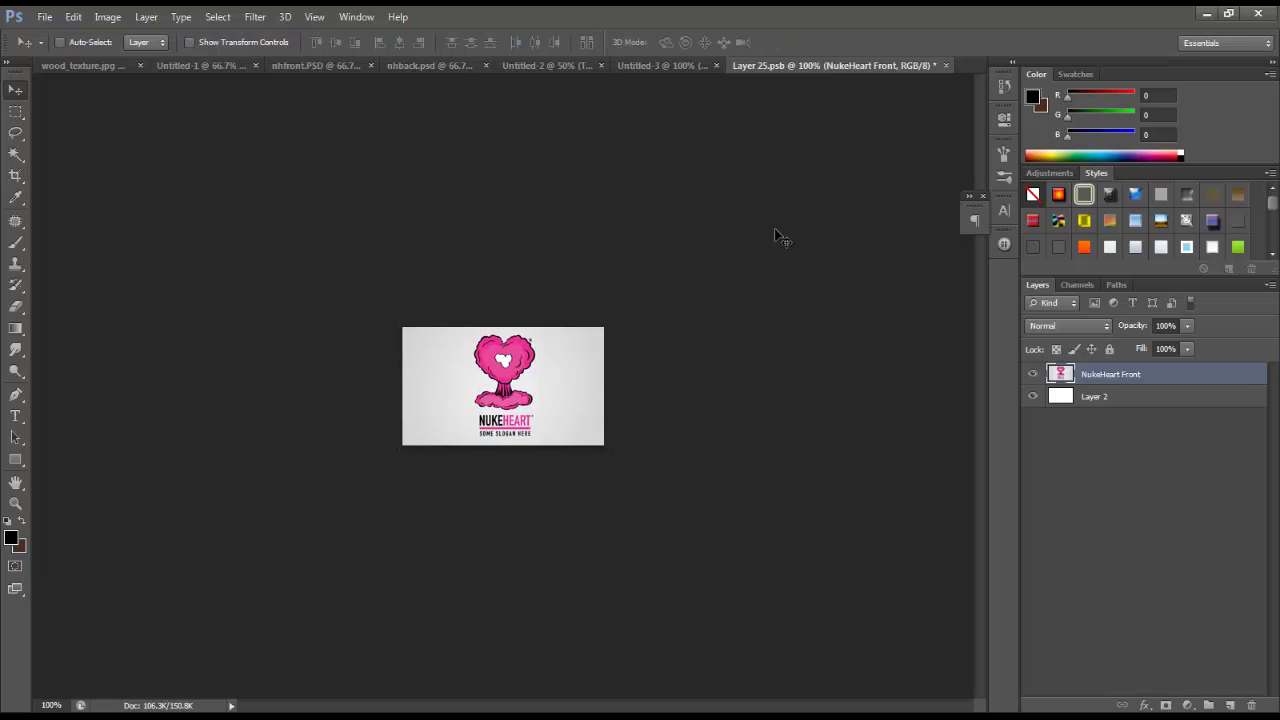
Step: Close the Layer 25.psb smart object with its changes saved and return to the Untitled-2 mockup
click(945, 65)
click(468, 202)
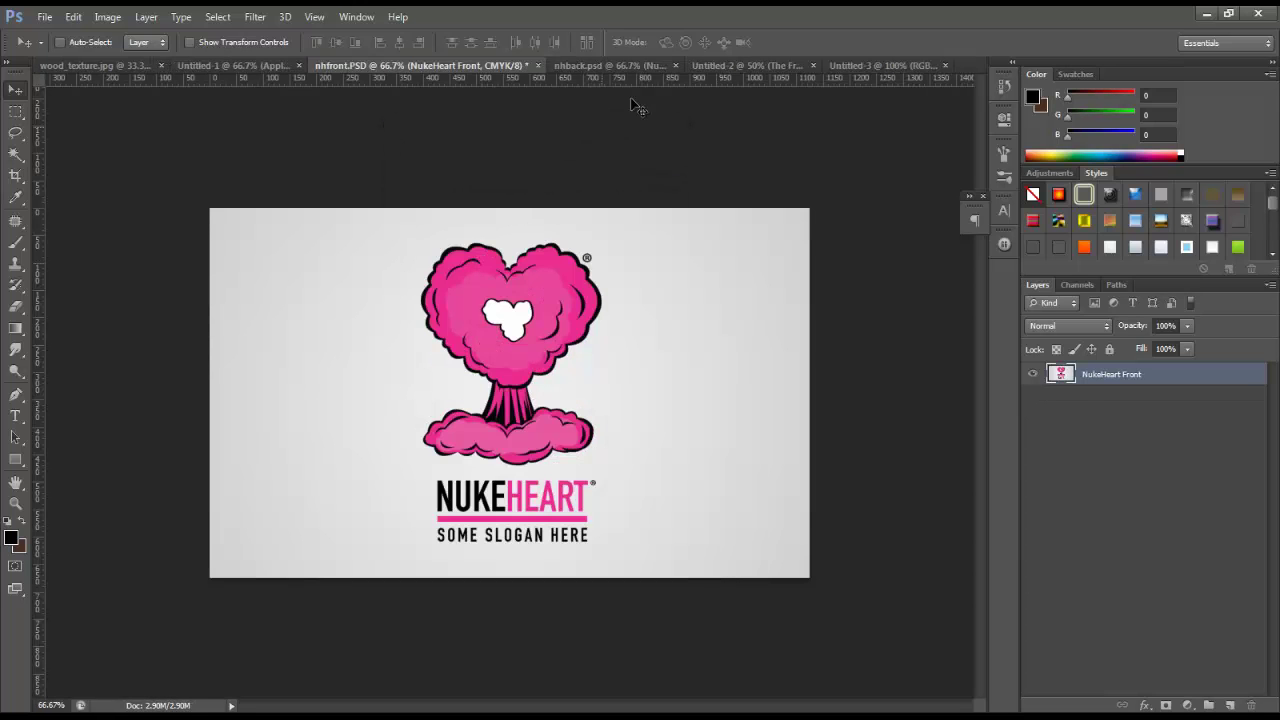
click(715, 67)
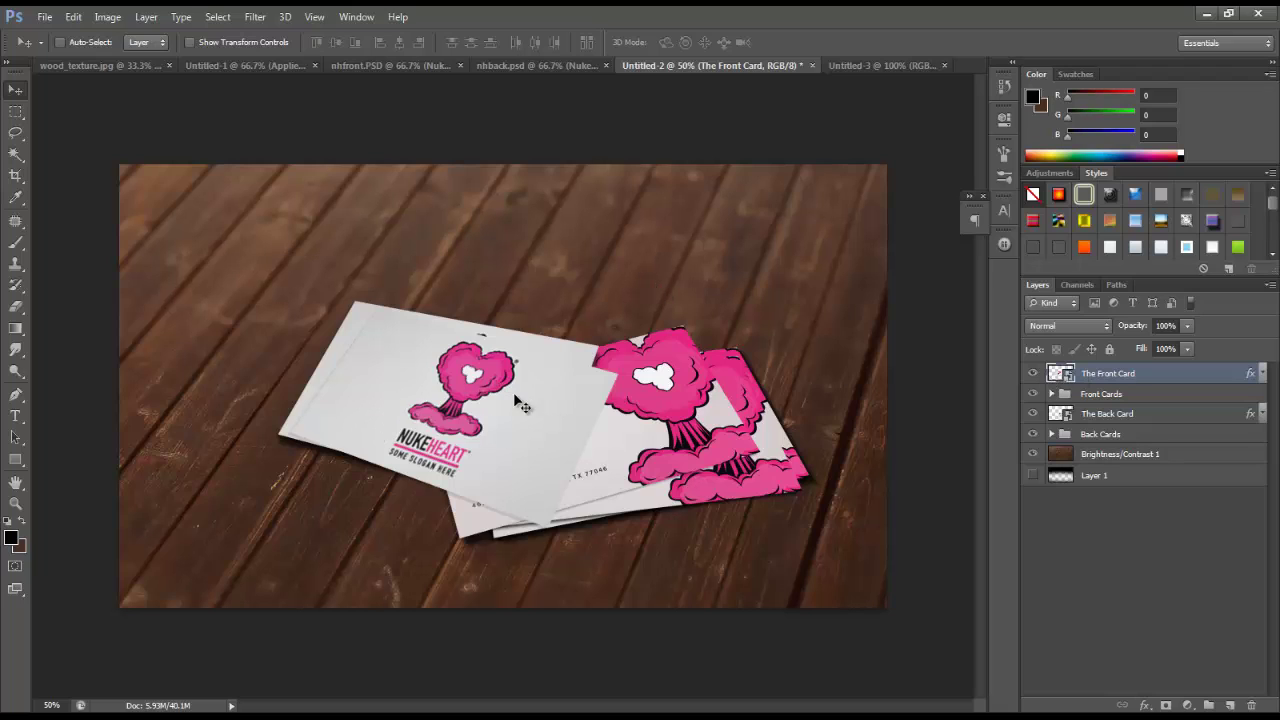
Step: Examine the front and back cards at actual pixel size, then return to the 50% view
key(z)
right_click(507, 431)
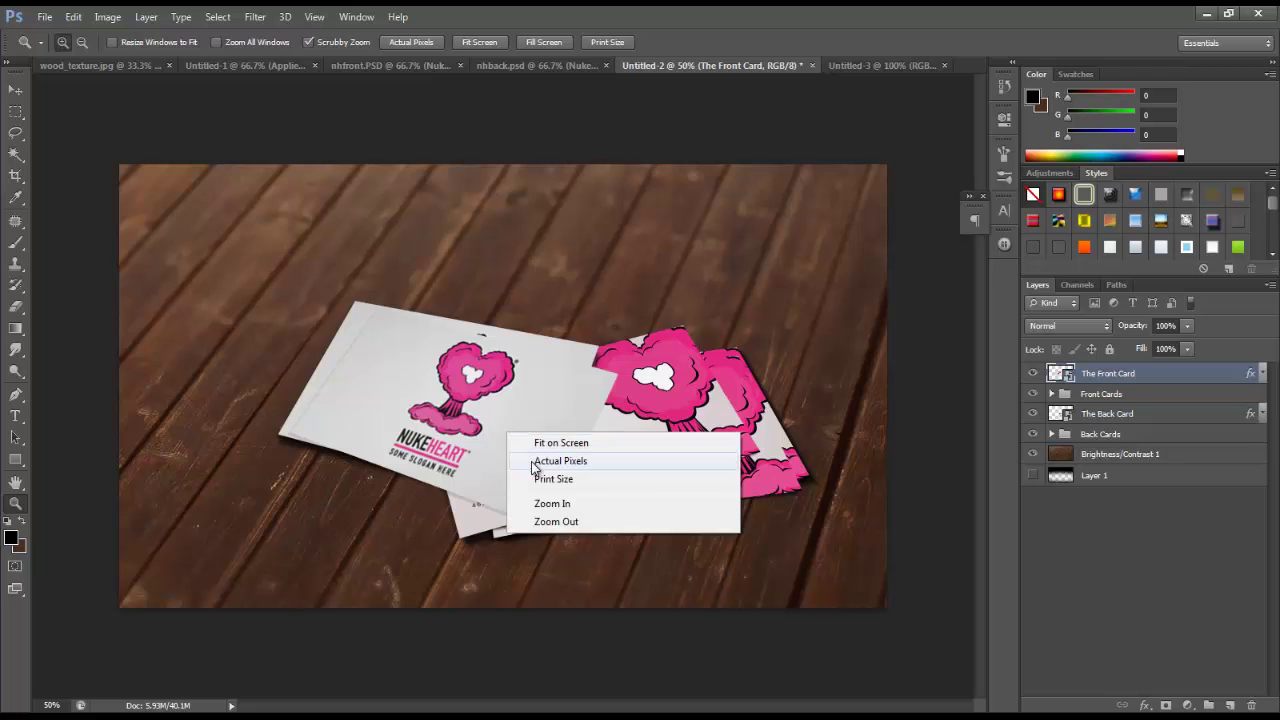
click(530, 460)
drag(654, 437, 592, 405)
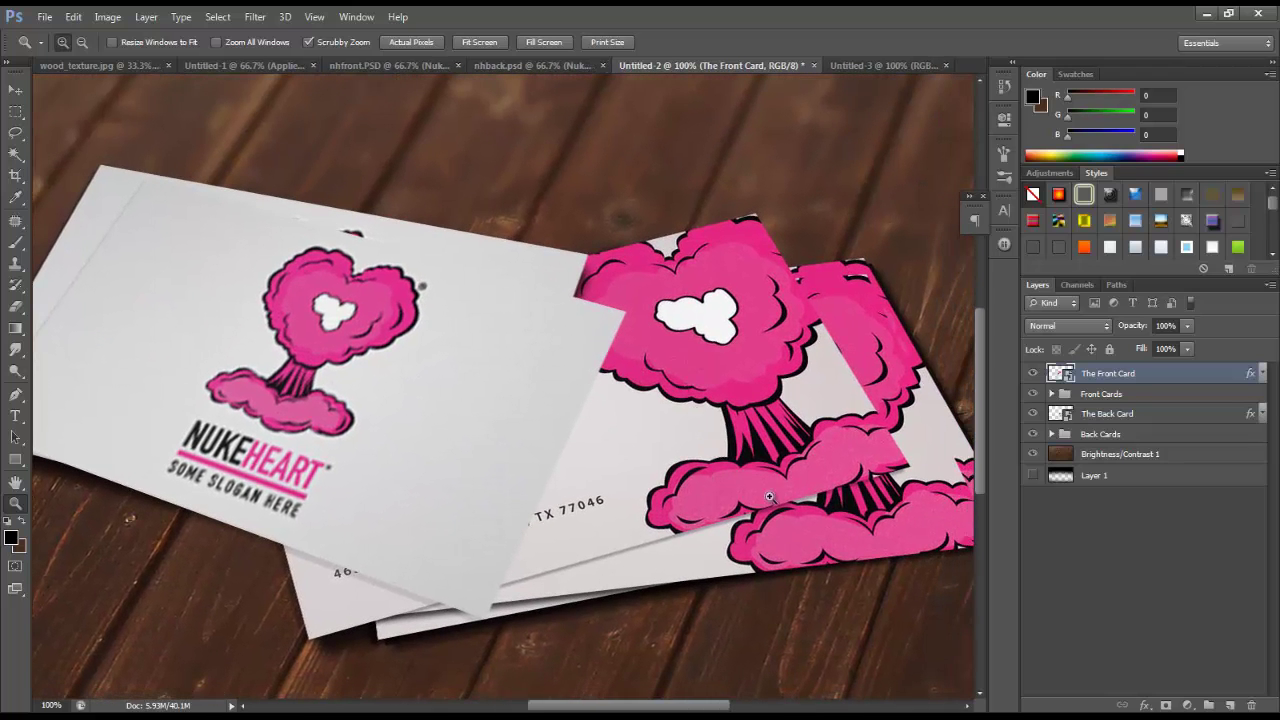
scroll(549, 323, left, 2)
scroll(549, 323, down, 1)
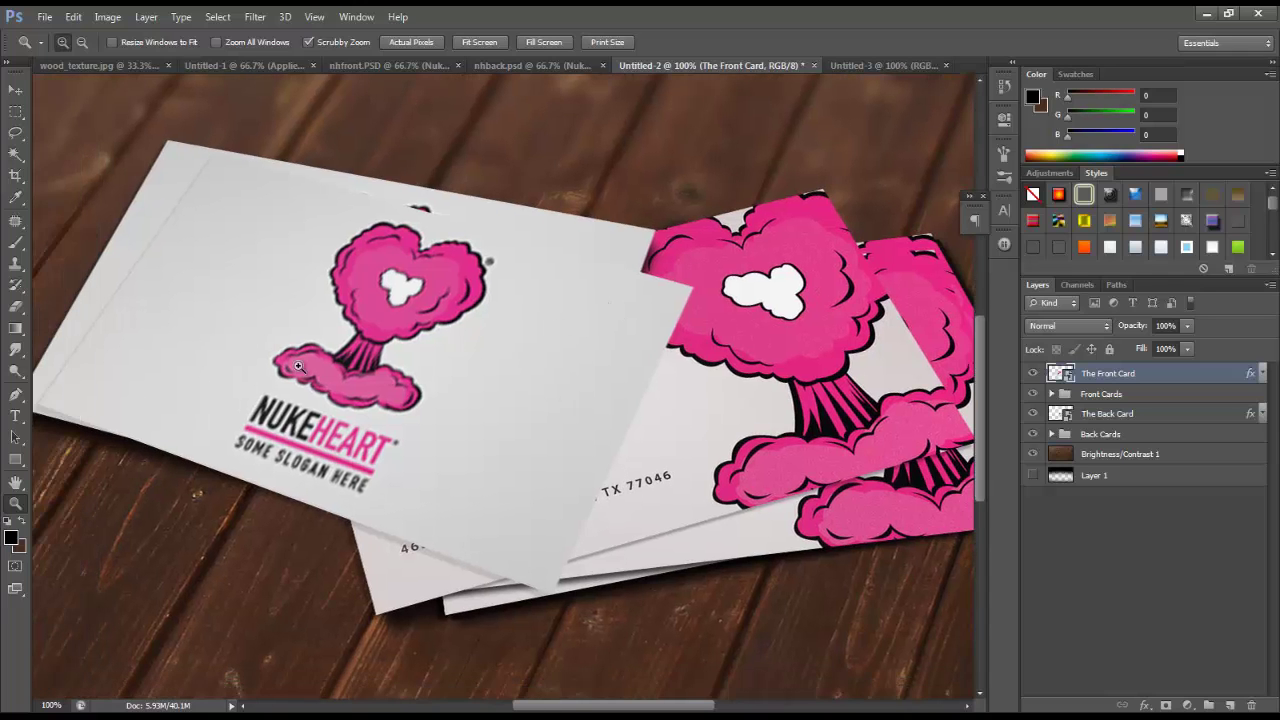
alt+click(587, 392)
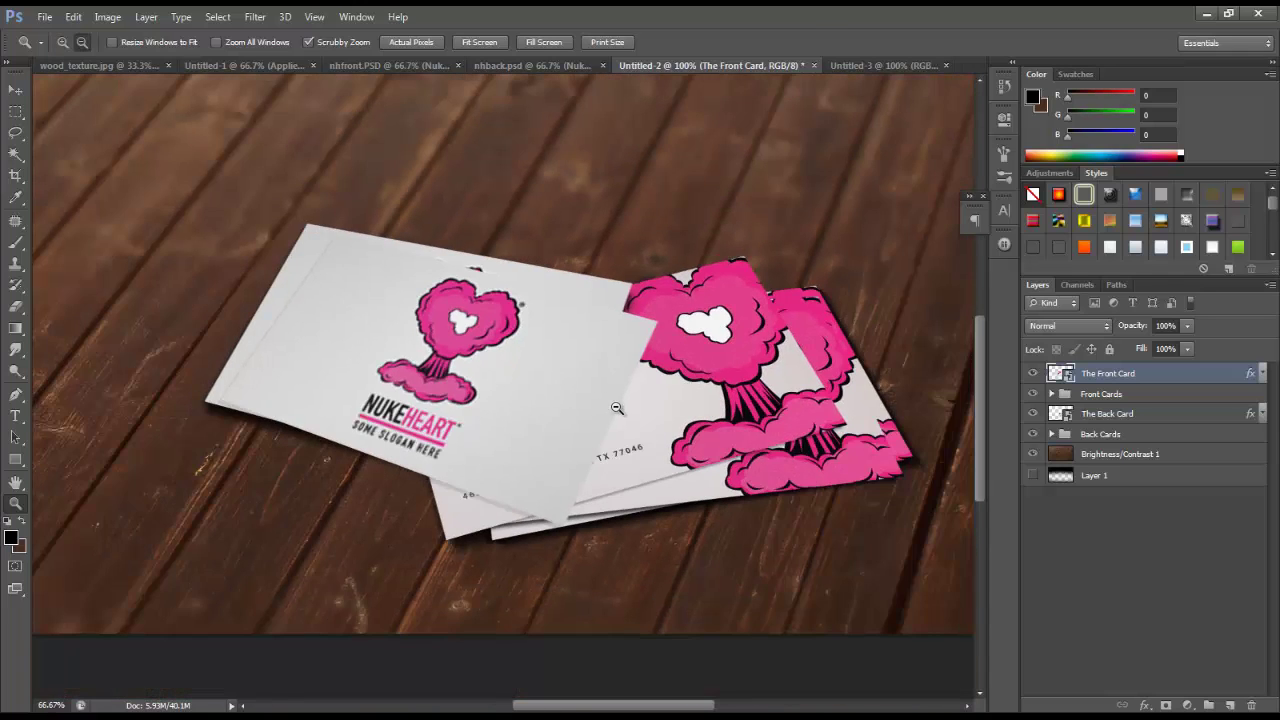
alt+click(617, 408)
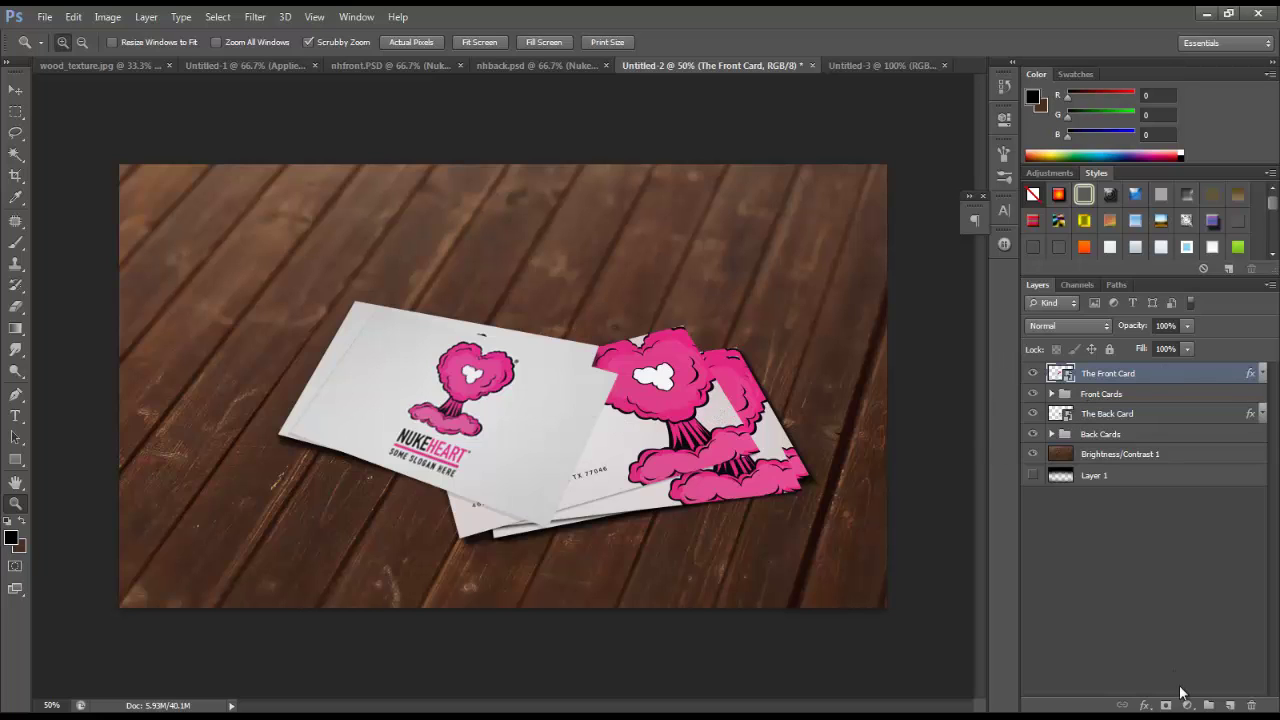
Step: Add a new layer above The Front Card and fill it with solid red
click(1229, 705)
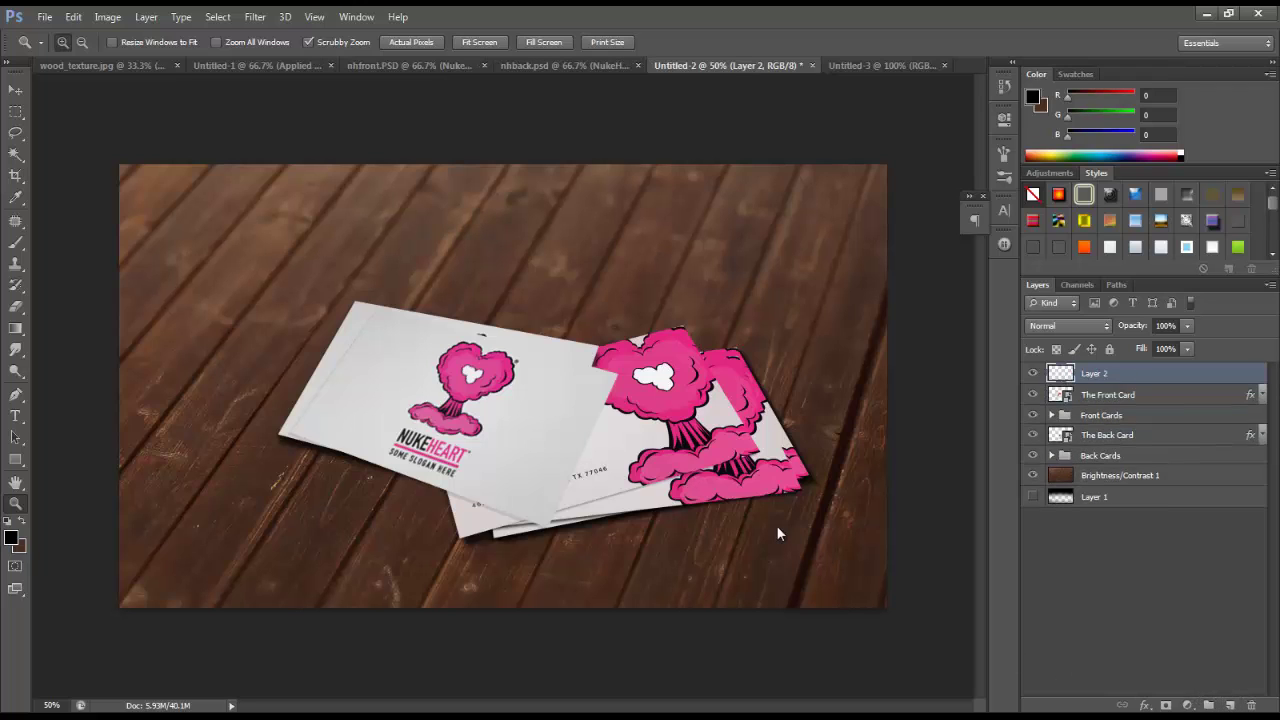
key(shift+F5)
click(737, 214)
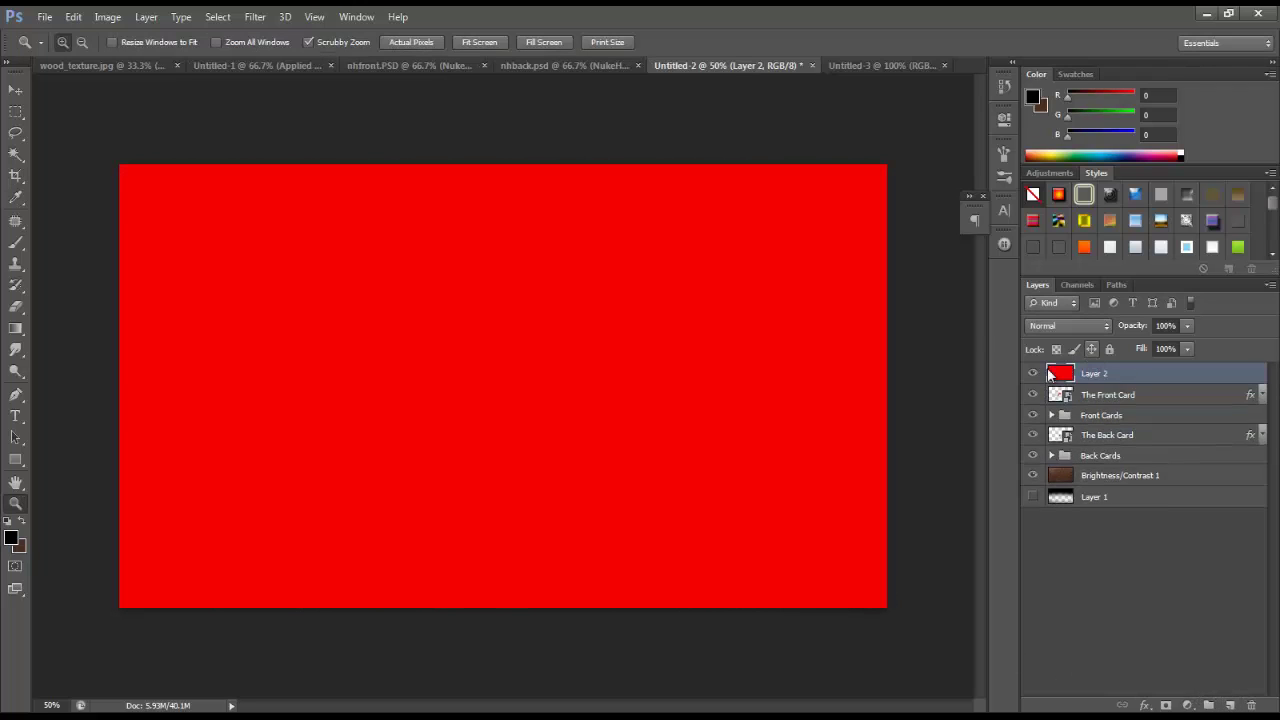
Step: Set Layer 2's fill opacity to 0% and add a gradient overlay with Soft Light blending
key(h)
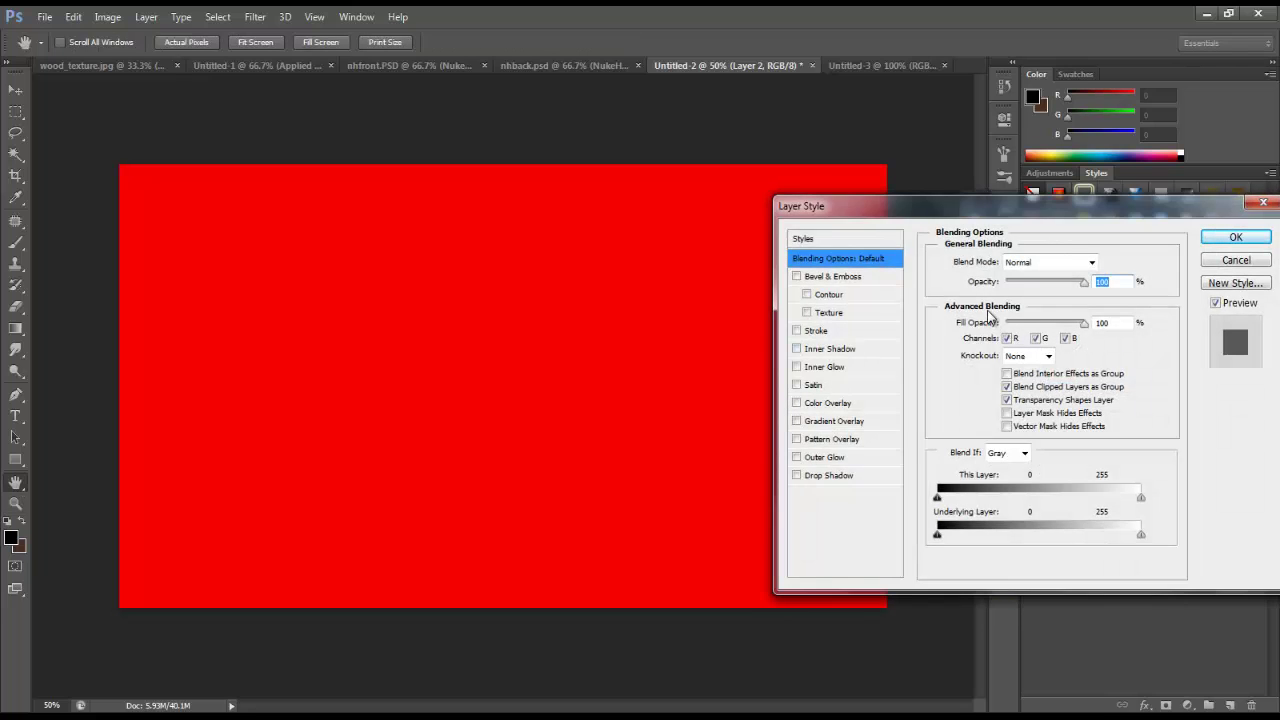
drag(1080, 324, 921, 435)
click(797, 423)
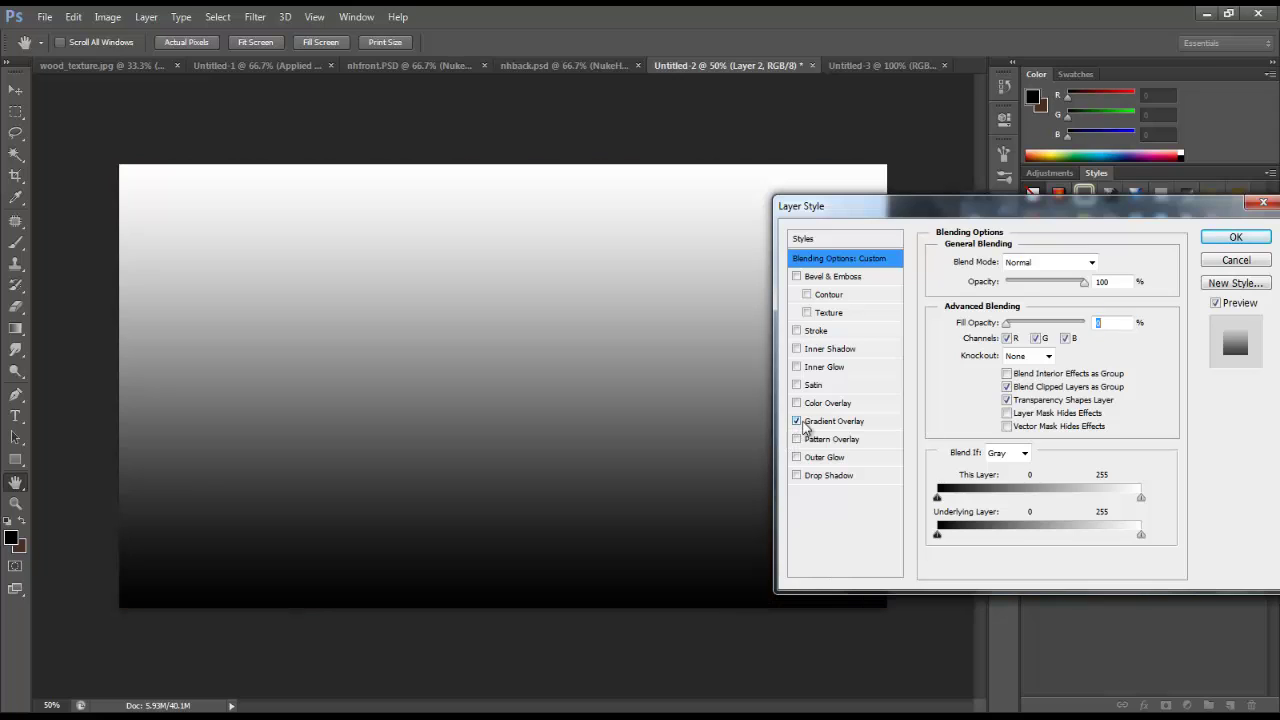
click(866, 421)
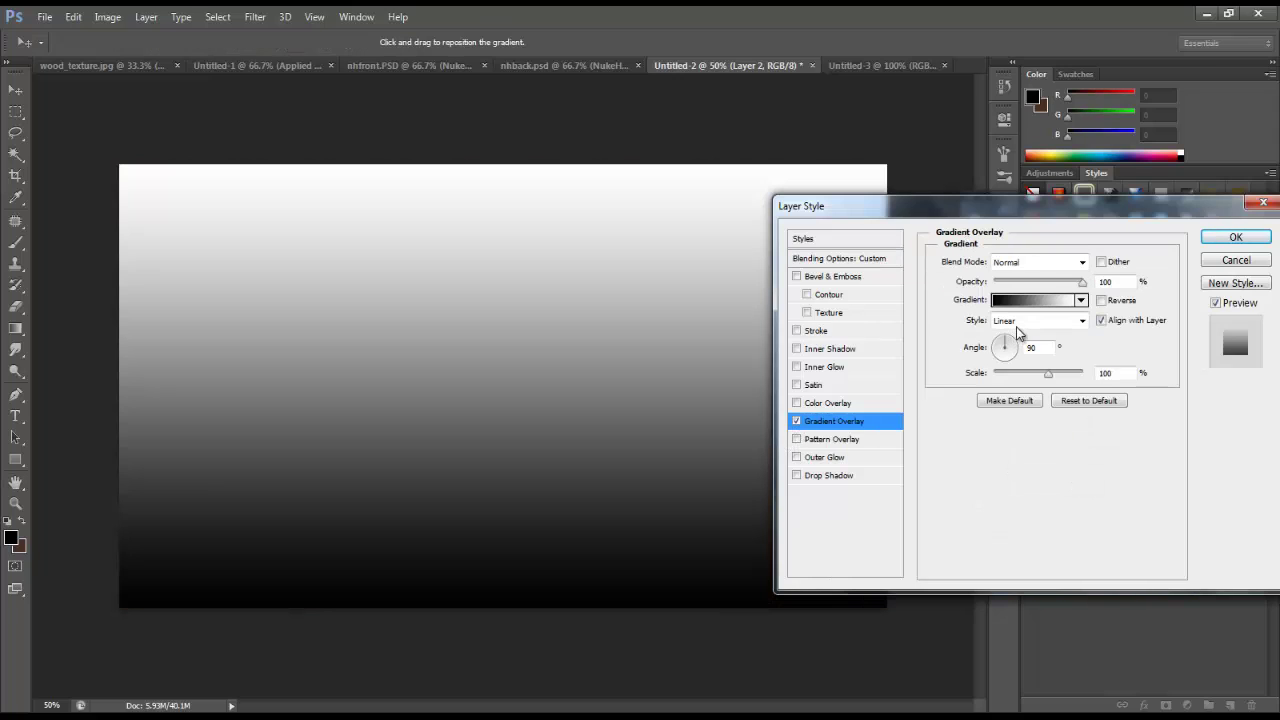
click(1050, 262)
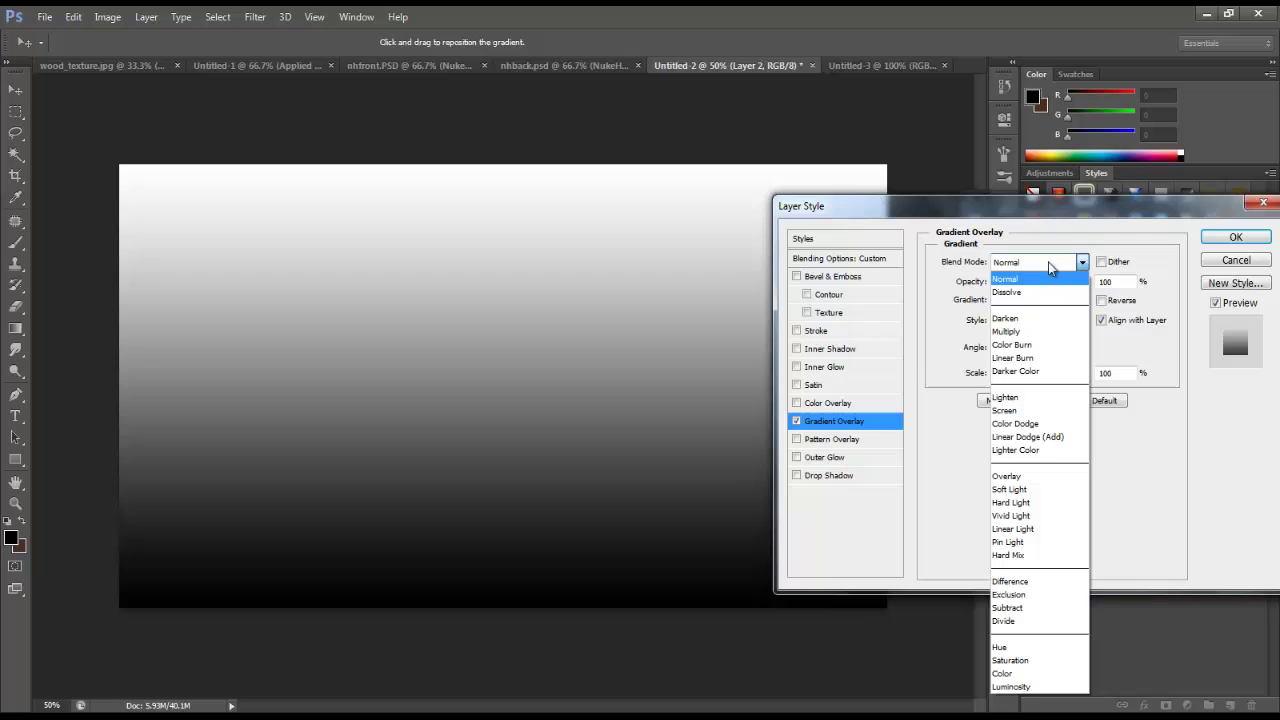
click(1018, 494)
Step: Make Layer 2's gradient overlay radial and reversed at 150% scale and about 45% opacity, and compare the image with and without it
click(1032, 322)
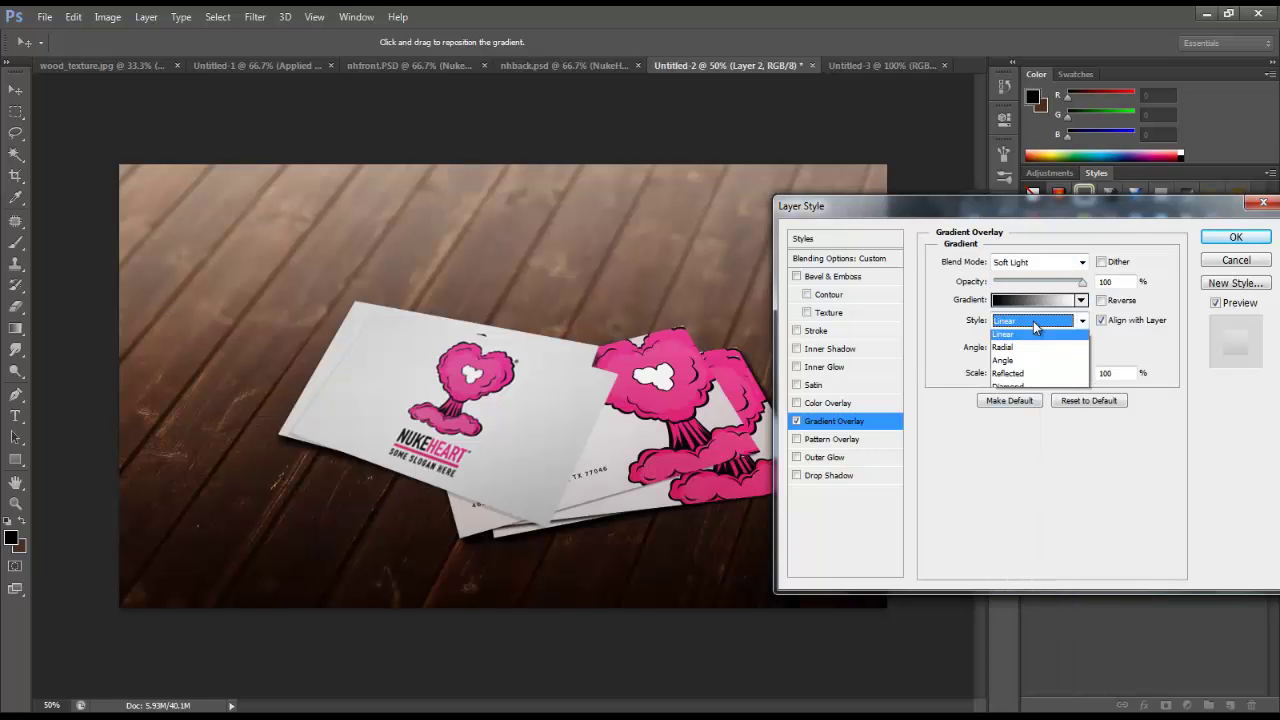
click(1021, 350)
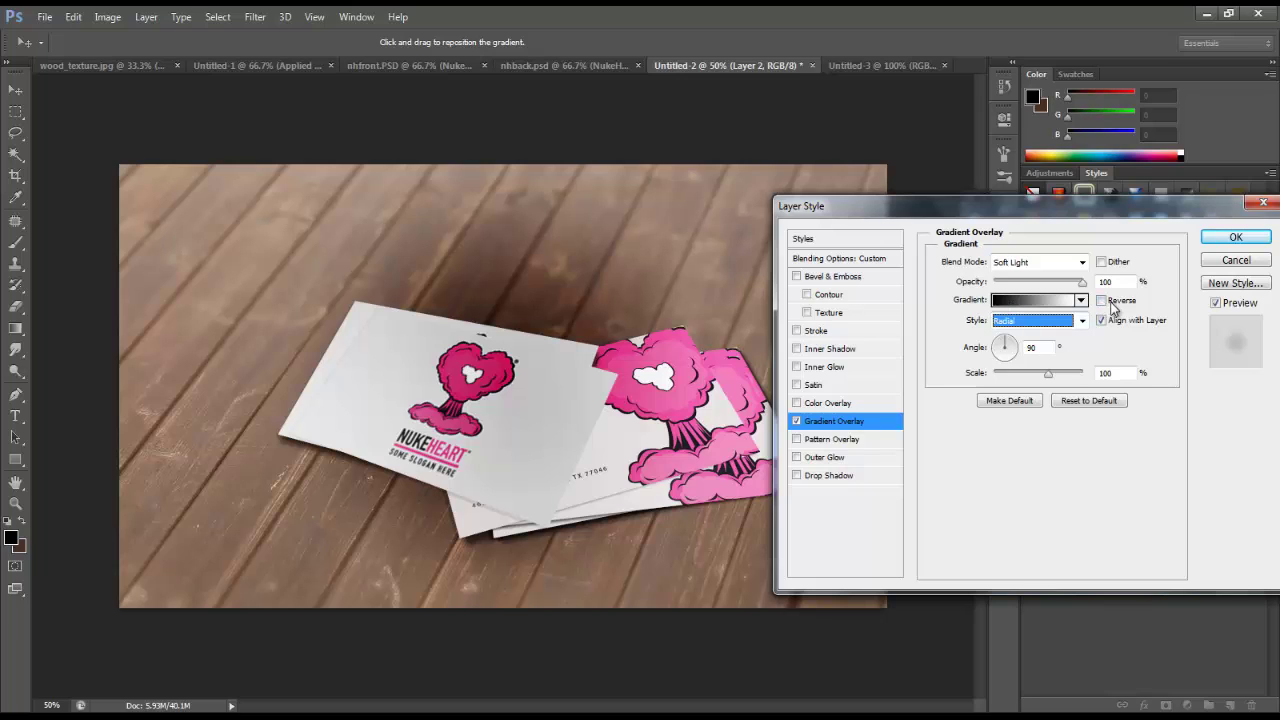
click(1102, 301)
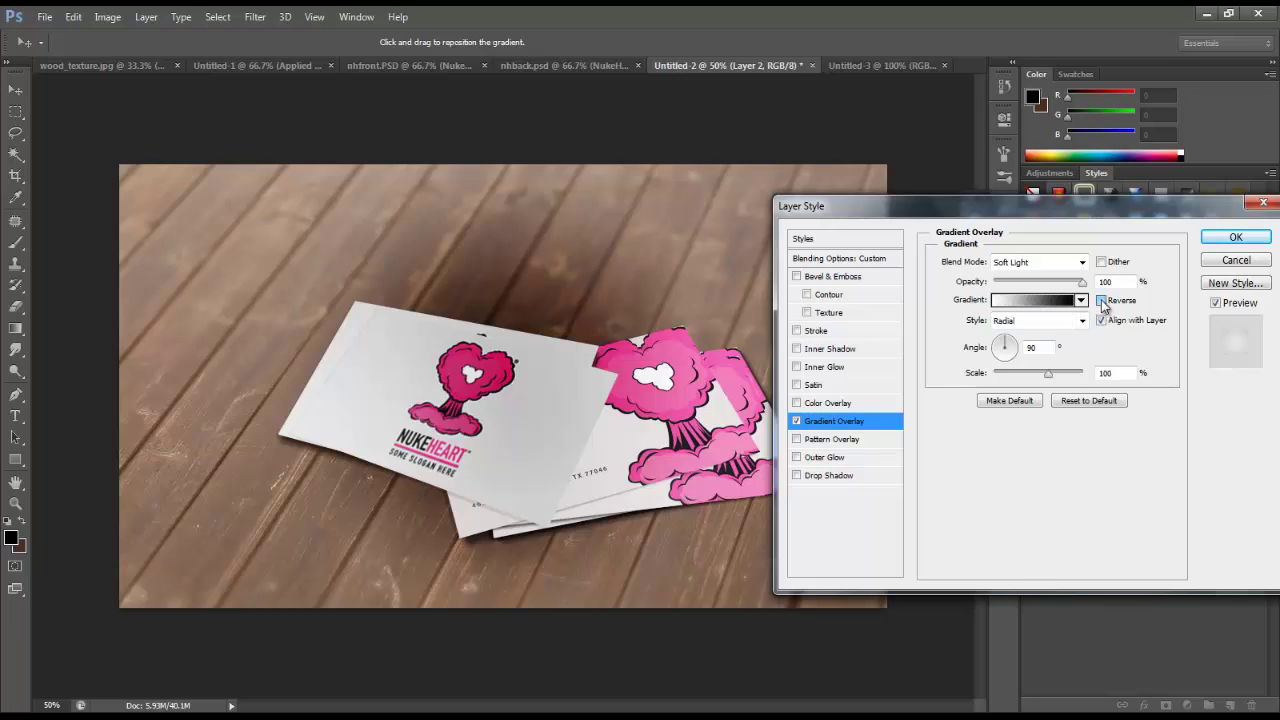
drag(1050, 374, 1123, 381)
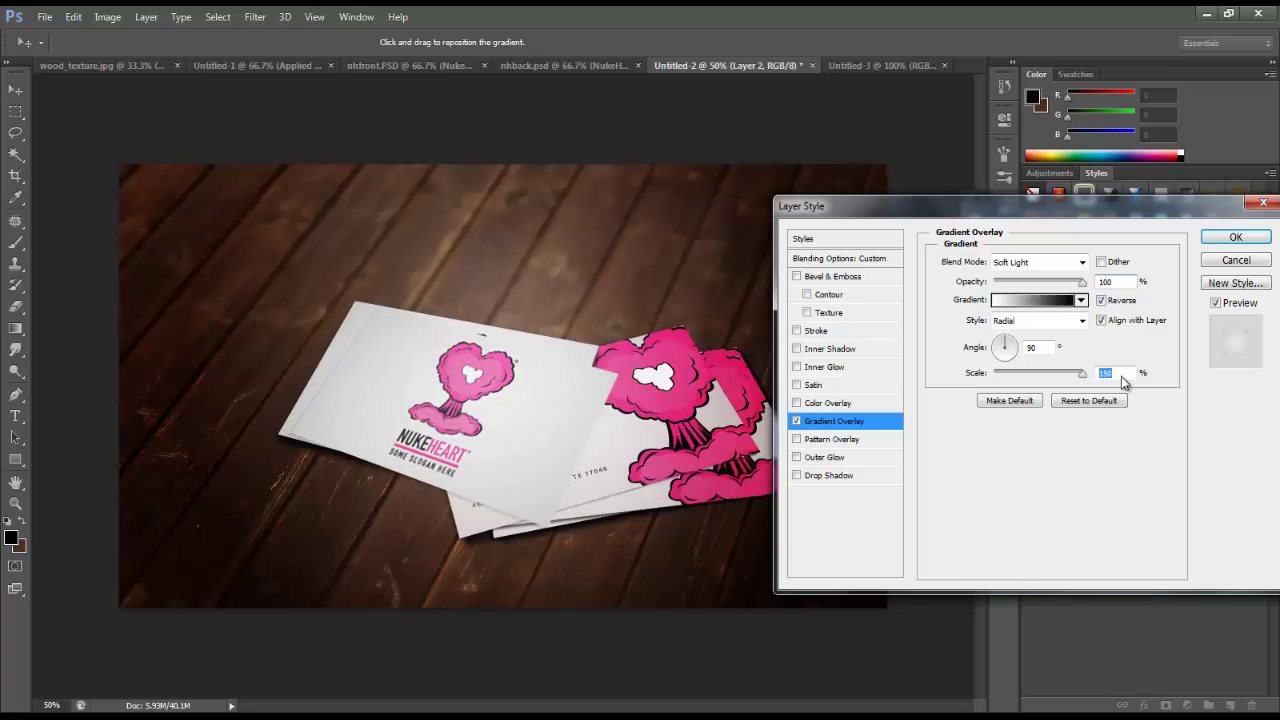
drag(1055, 283, 1027, 287)
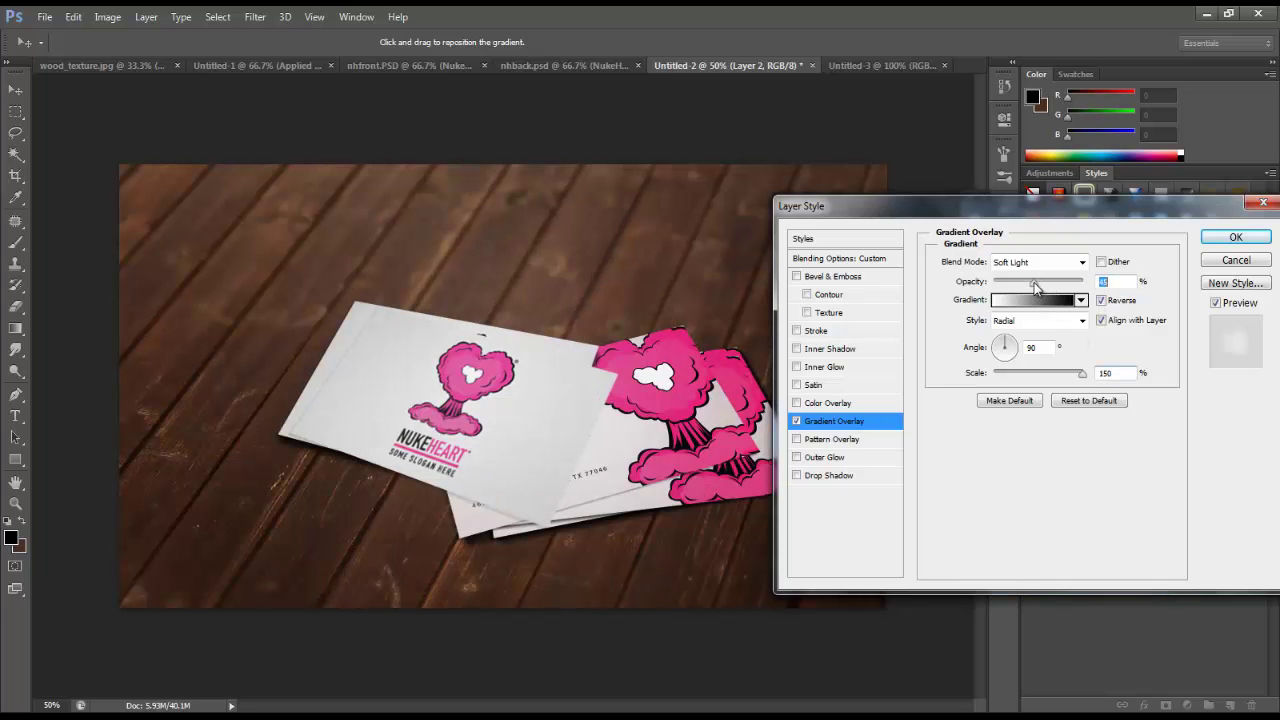
click(1232, 240)
click(1033, 374)
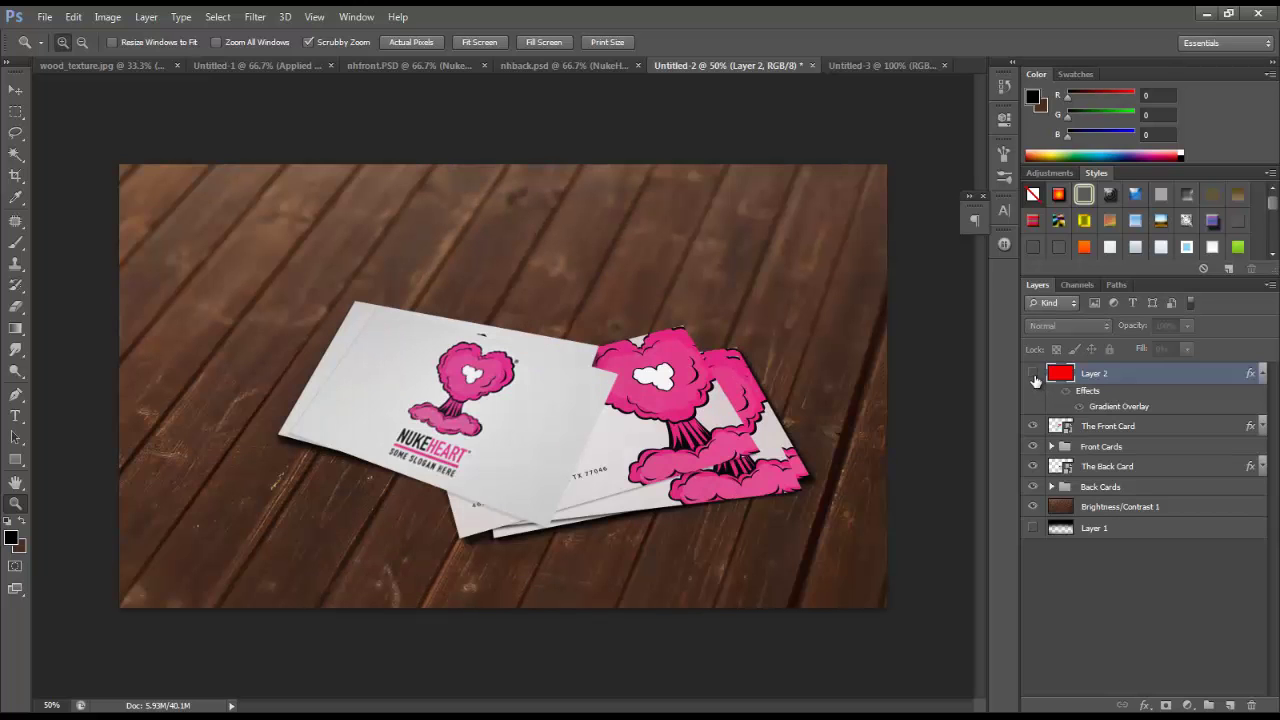
click(1033, 374)
click(1033, 374)
click(1033, 374)
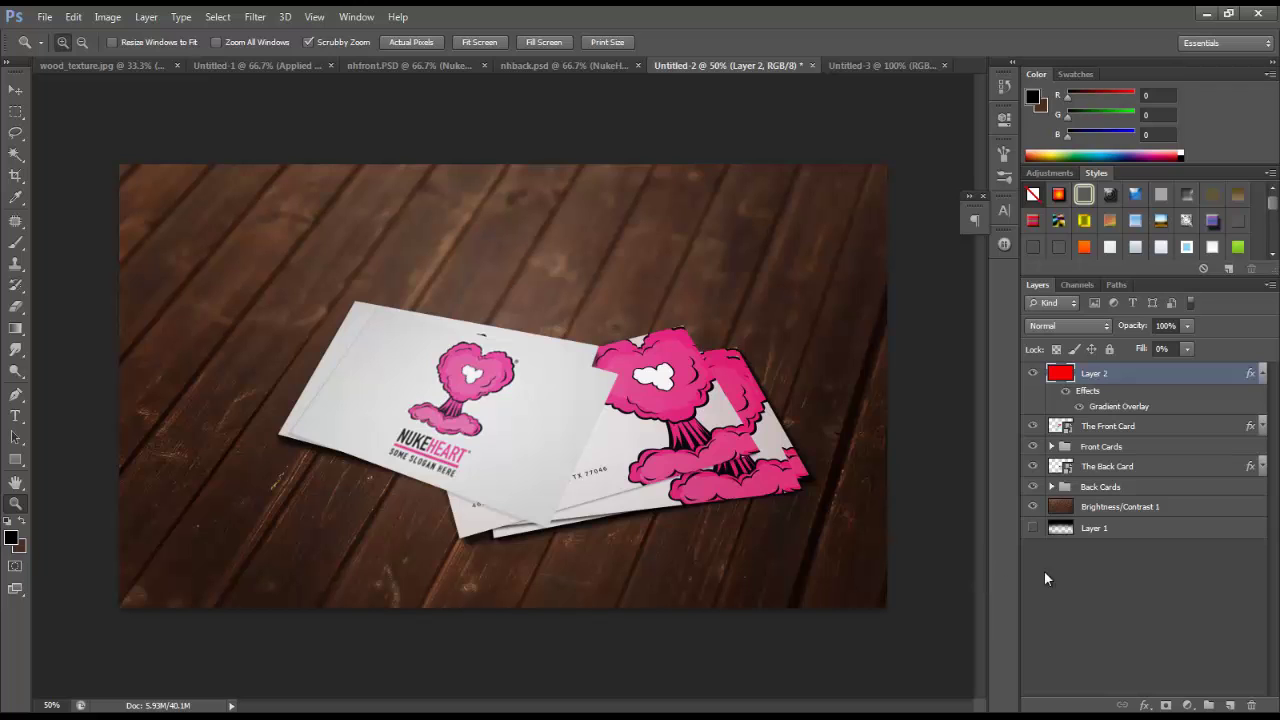
Step: Add a new layer above Layer 2 and use Apply Image to place the merged Untitled-2 RGB image on it at 100% opacity
ctrl+click(1061, 528)
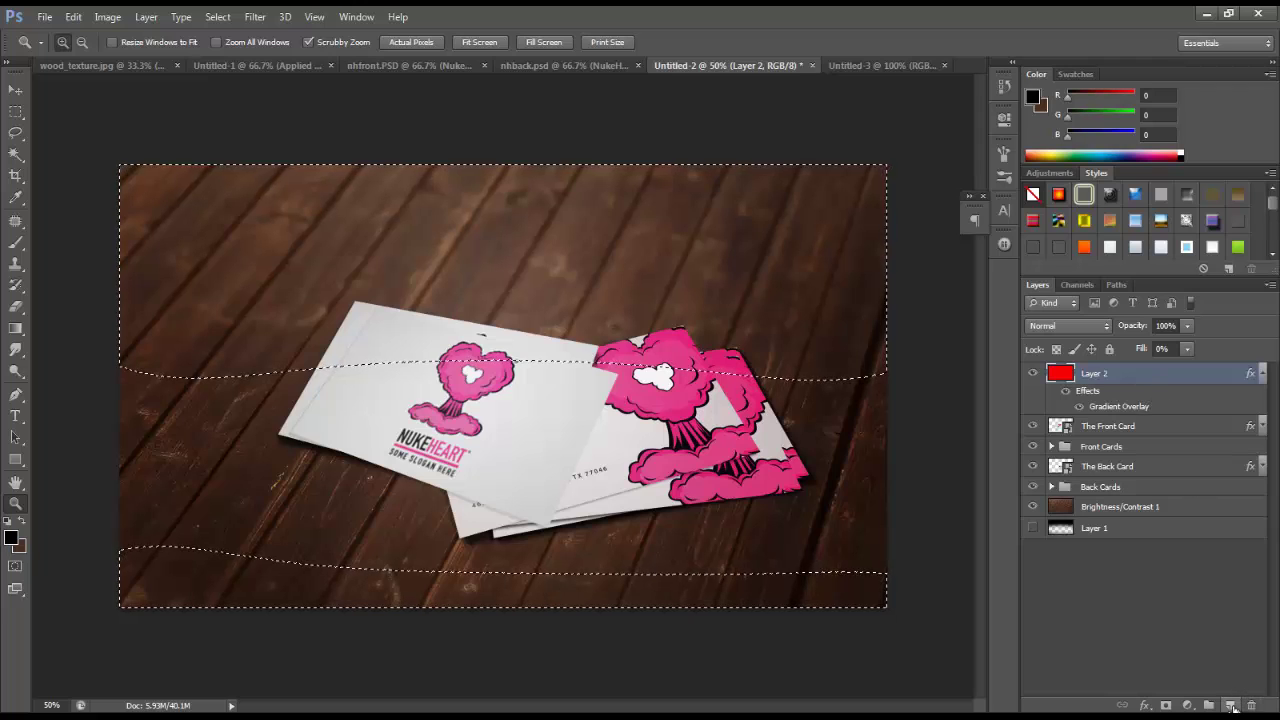
key(ctrl+d)
click(1231, 706)
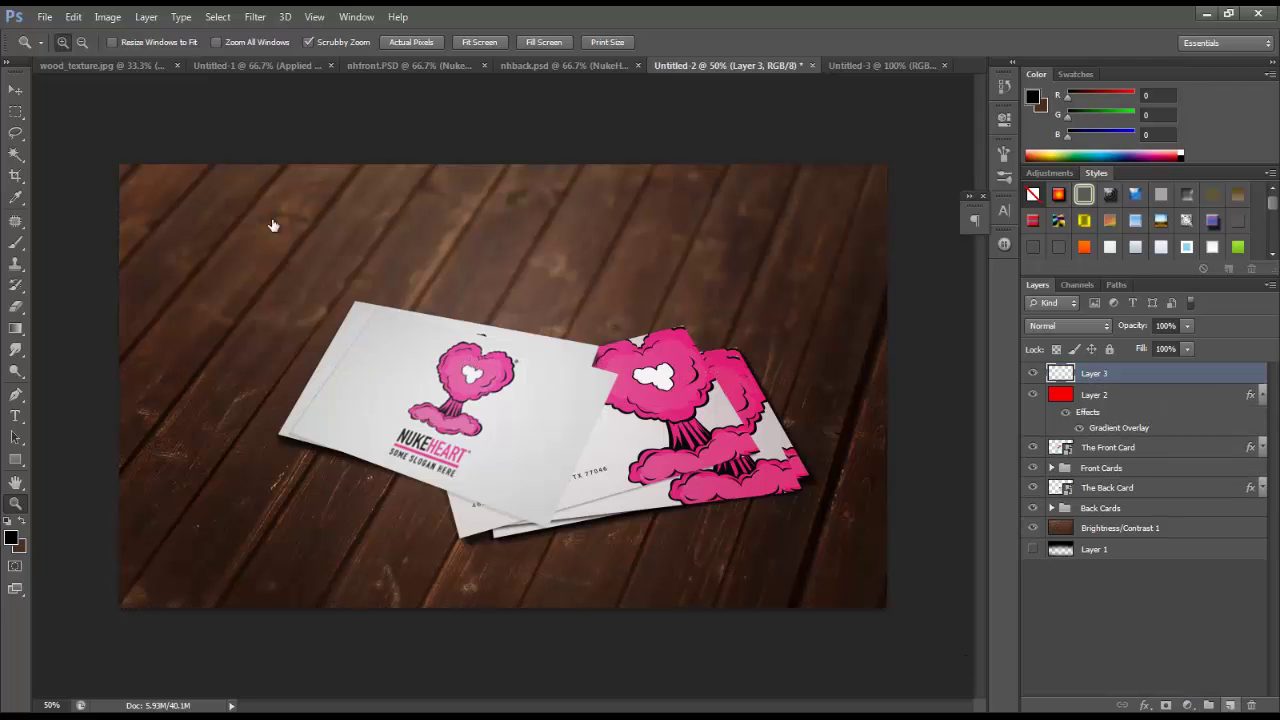
click(107, 17)
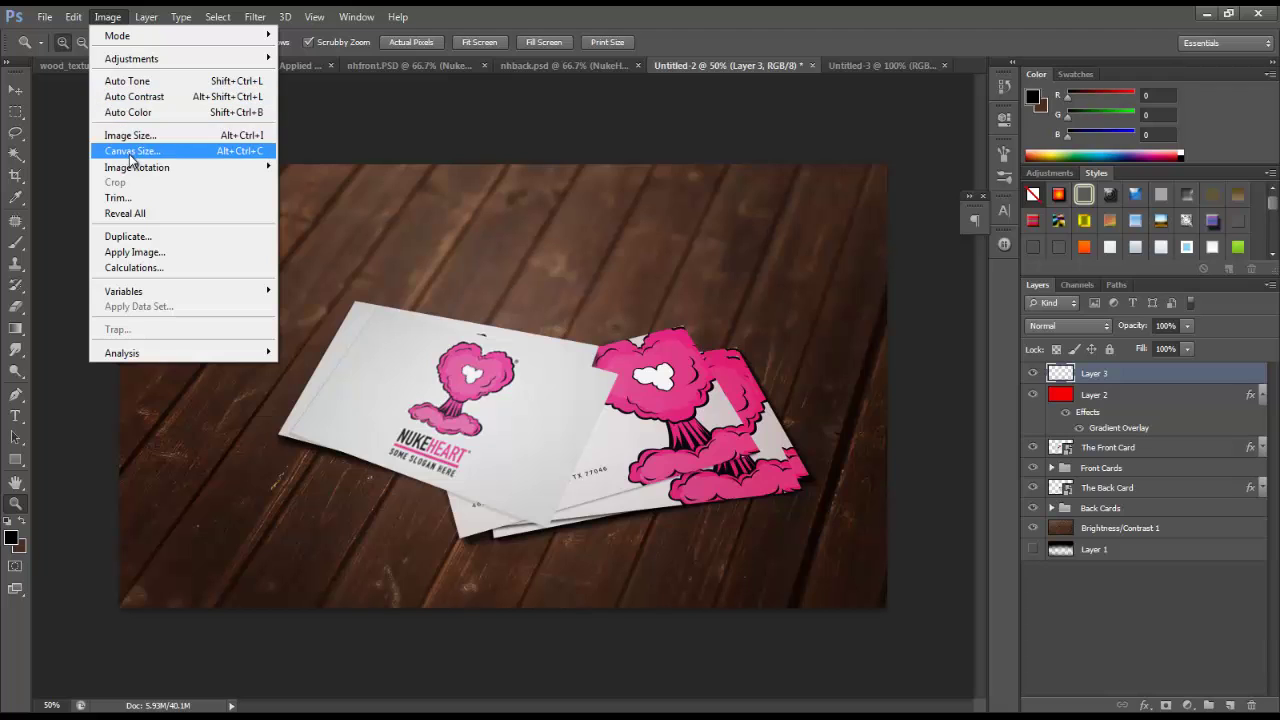
click(135, 252)
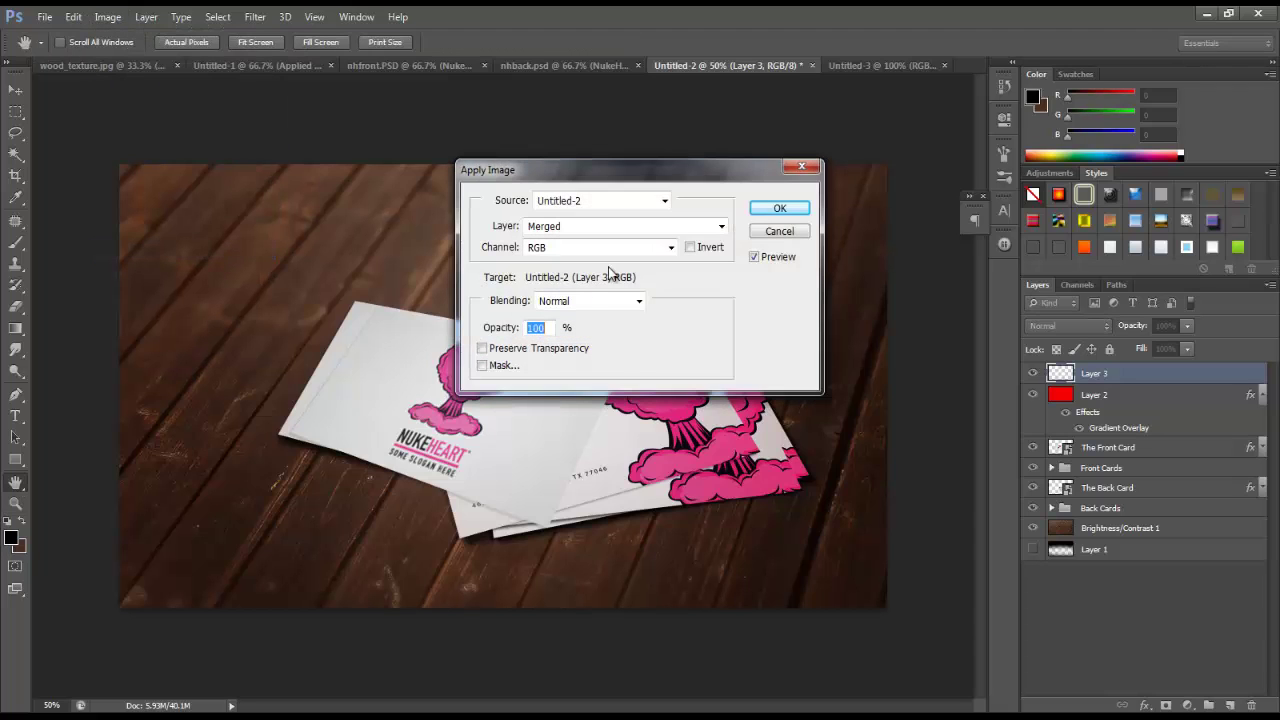
key(z)
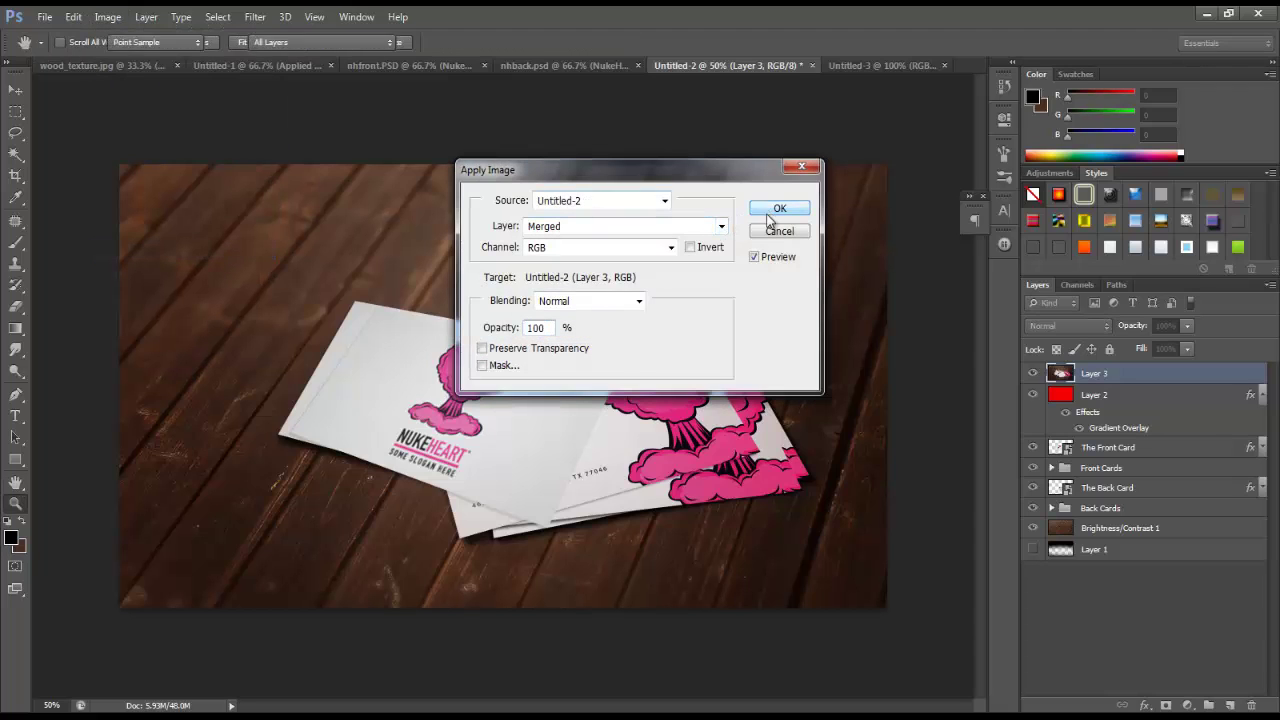
click(779, 208)
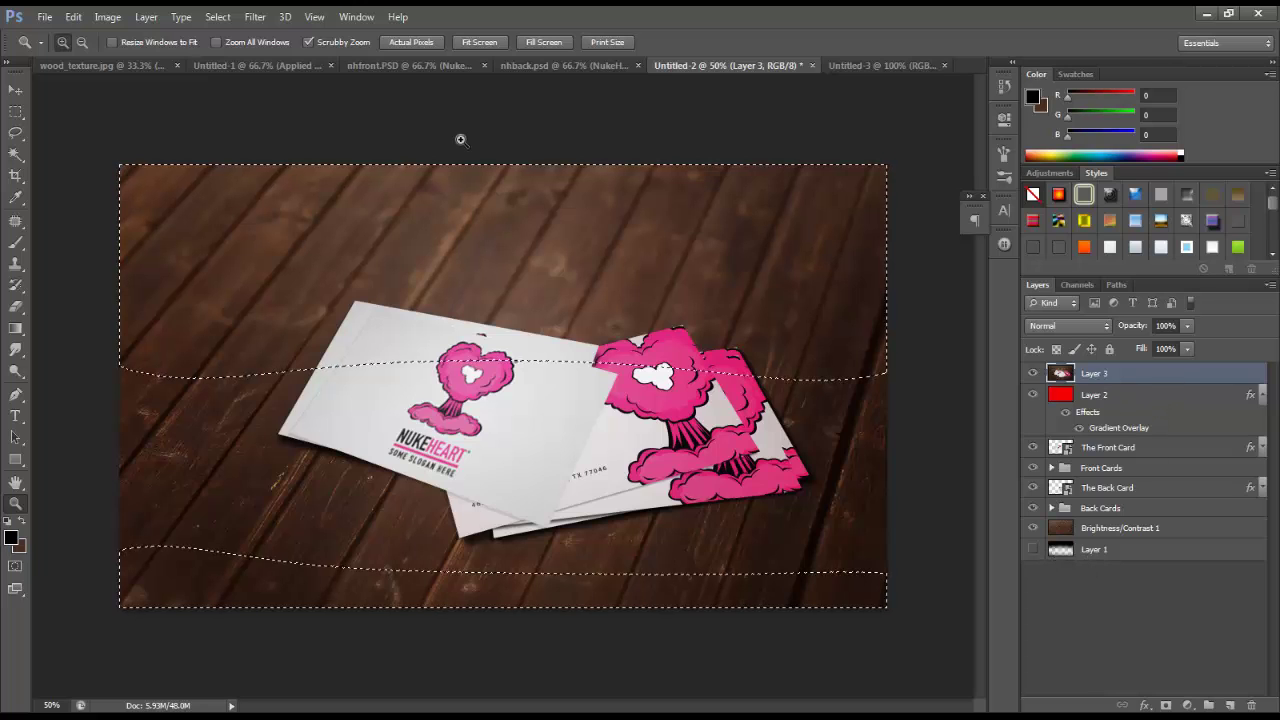
Step: Apply a 5.9-pixel Gaussian Blur to Layer 3 within the selection loaded from Layer 1, and clear the selection
click(255, 17)
mouse_move(420, 183)
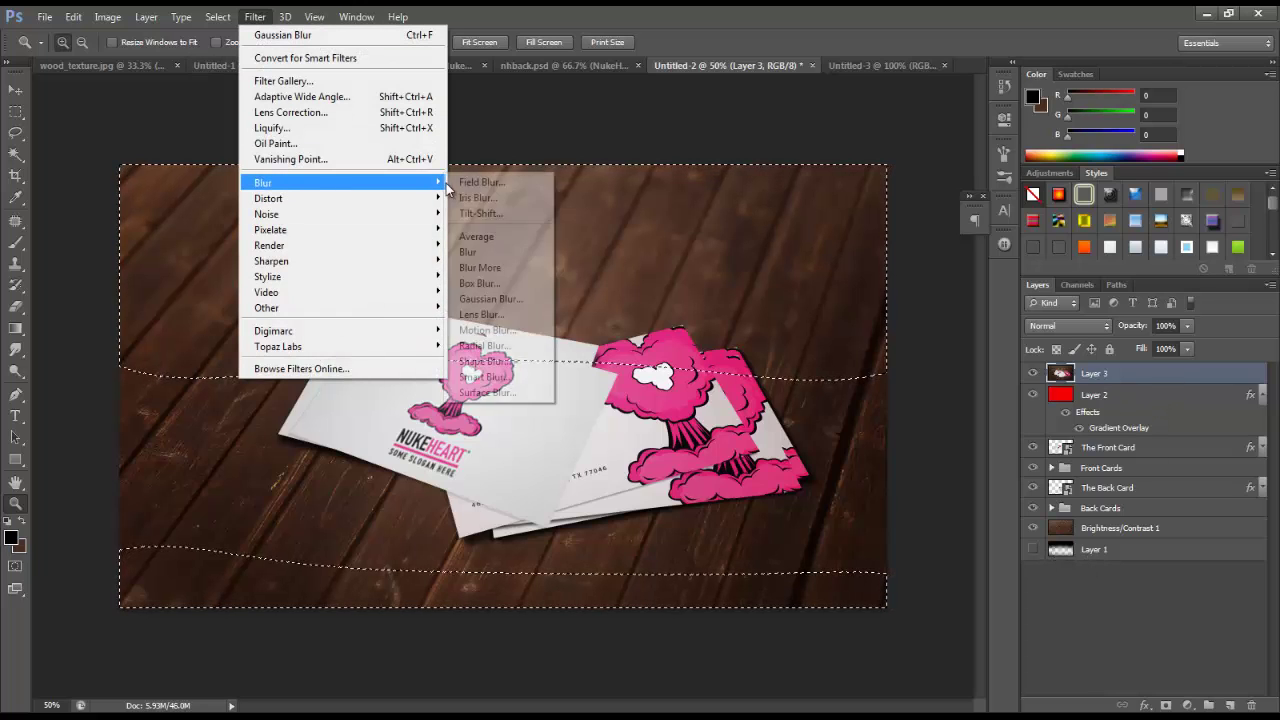
click(475, 299)
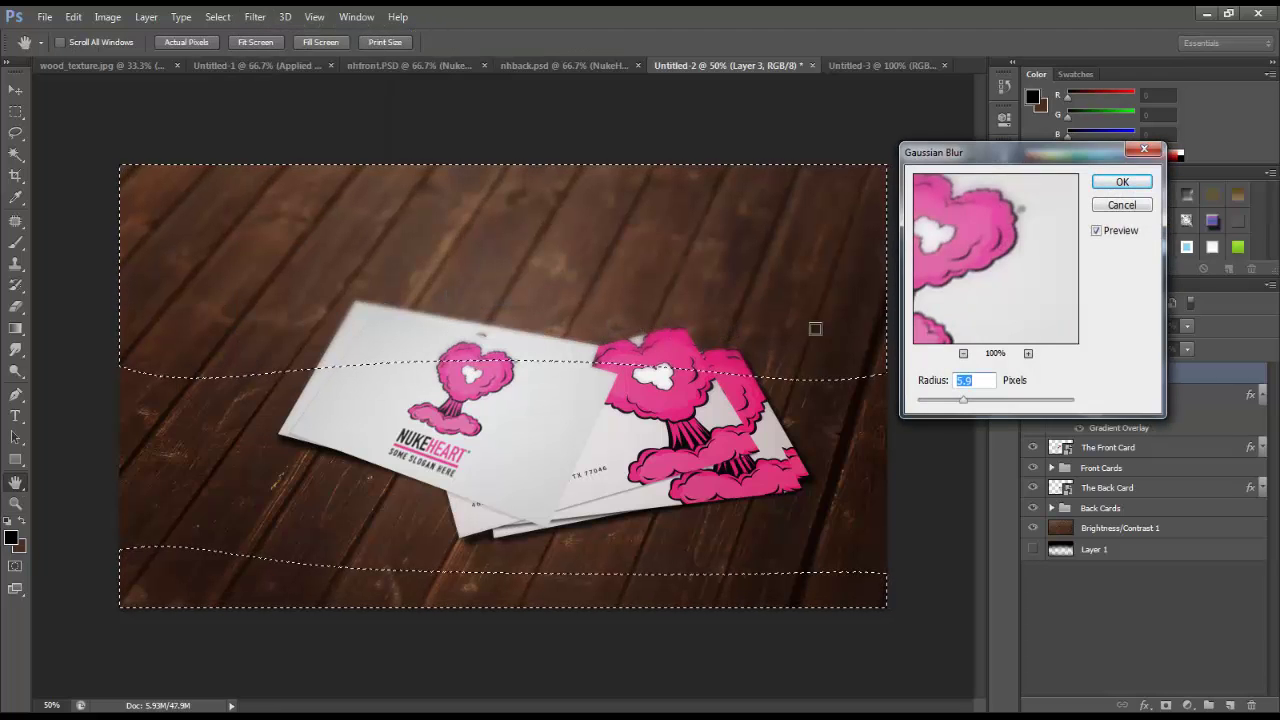
click(1120, 187)
key(ctrl+d)
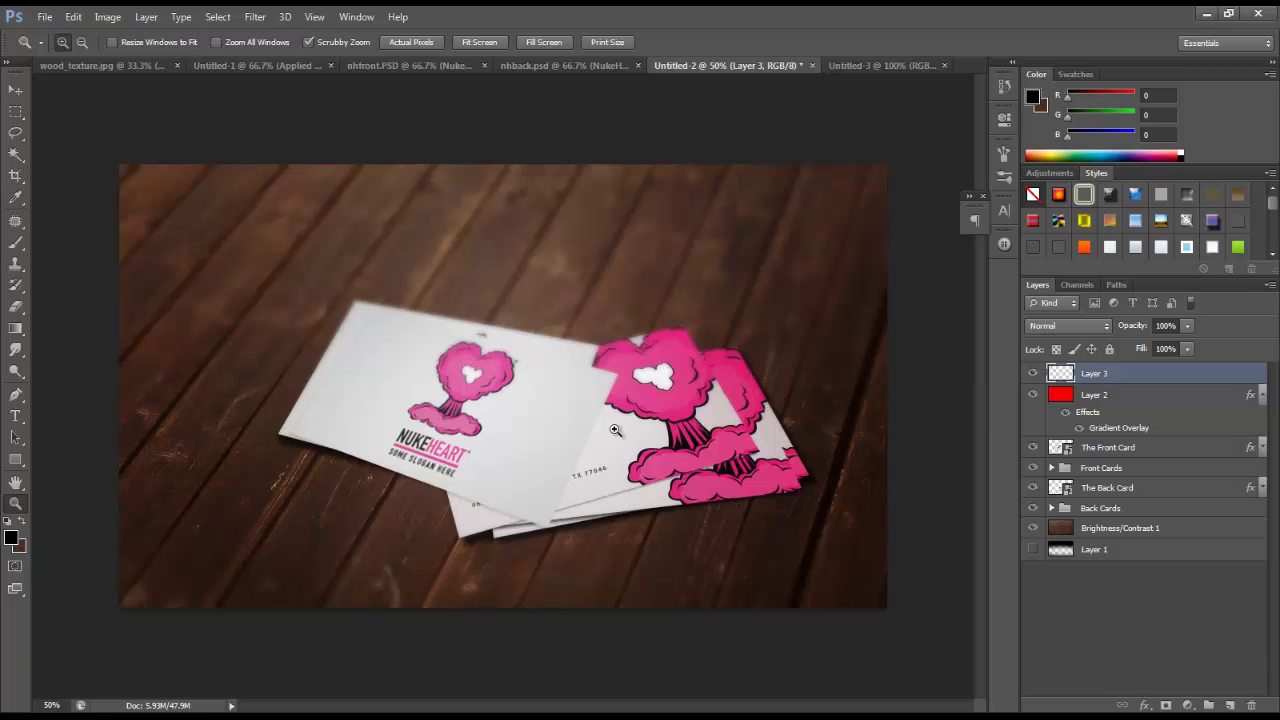
Step: Hide Layer 3, The Front Card layer and the Front Cards group to show only the back cards at actual pixel size
right_click(625, 420)
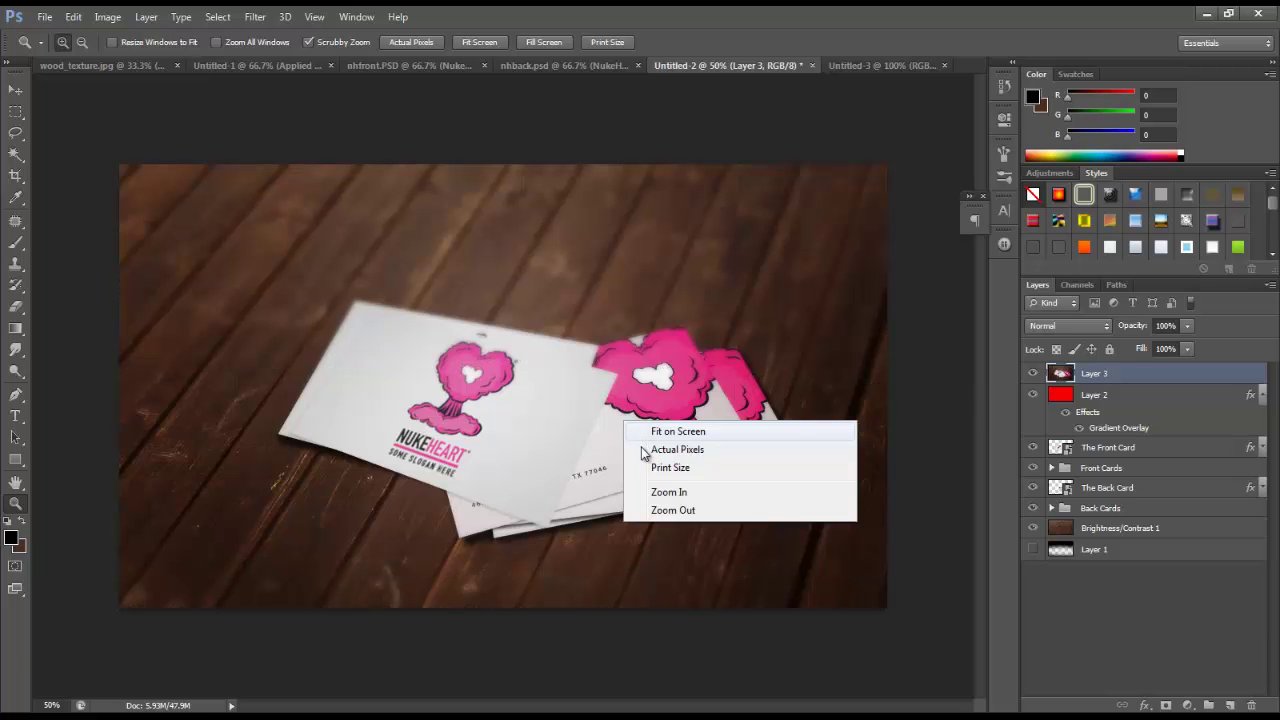
click(650, 449)
drag(645, 373, 560, 369)
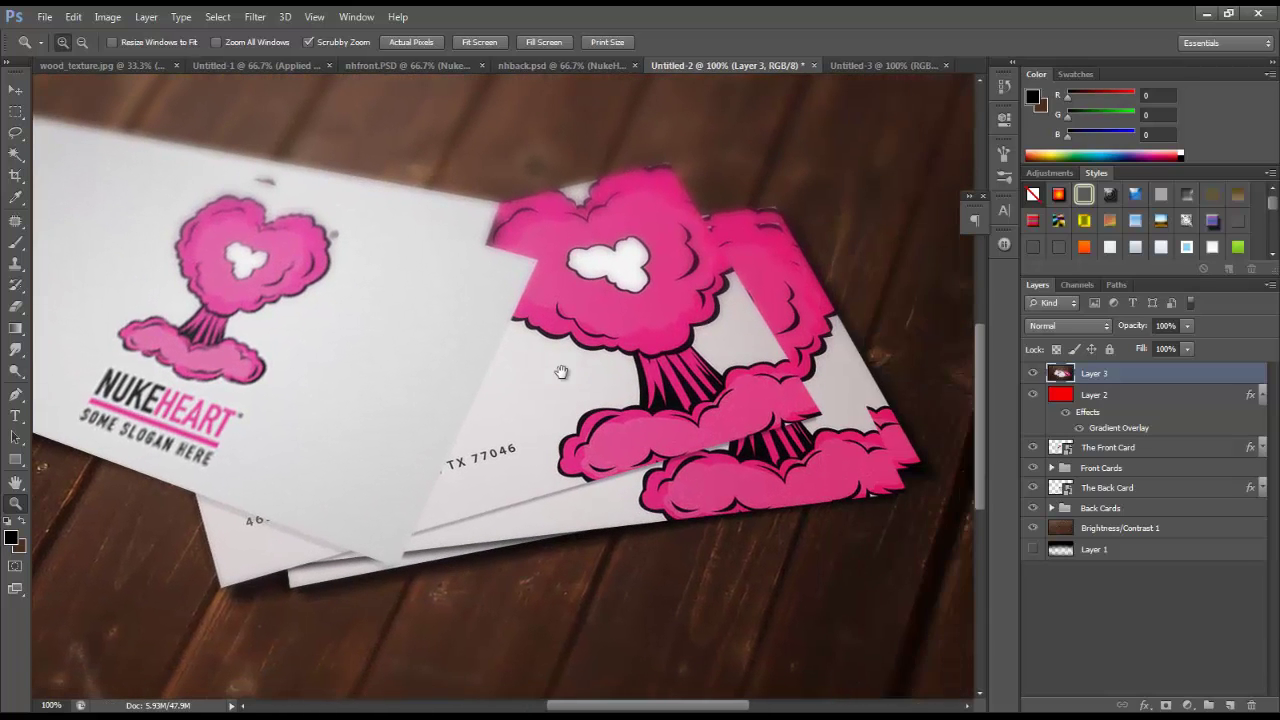
scroll(663, 454, left, 2)
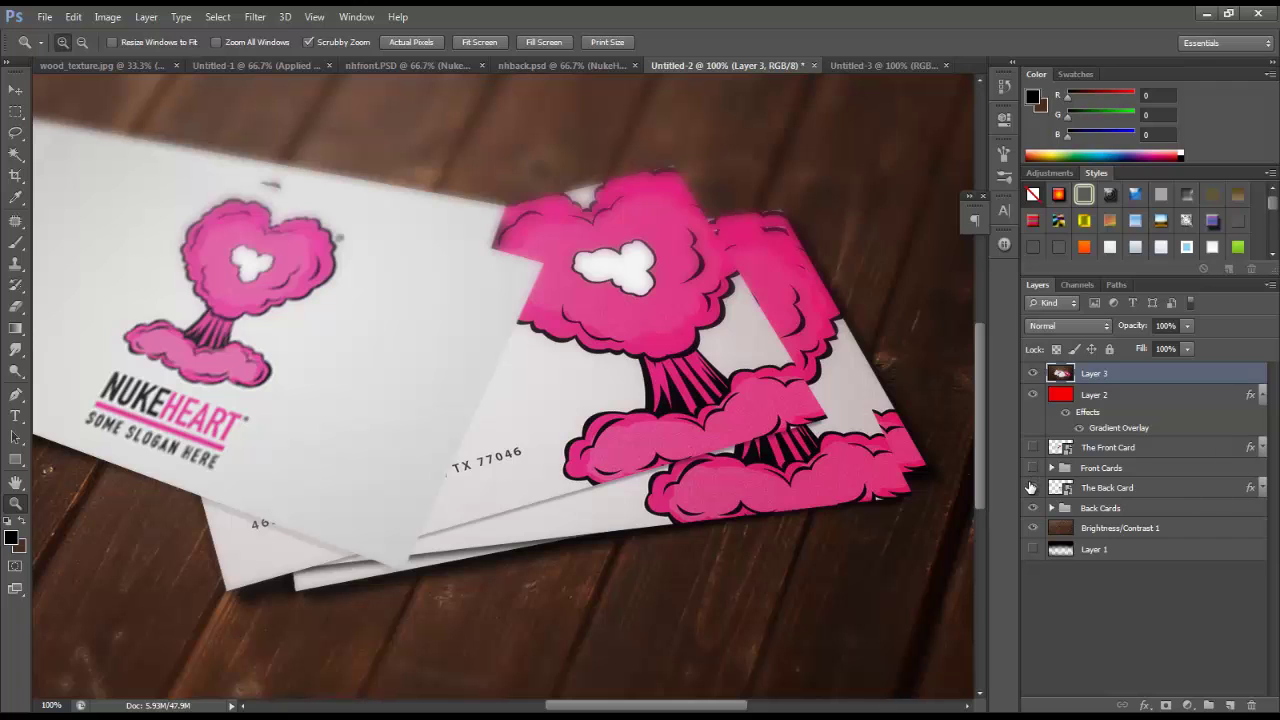
click(1032, 375)
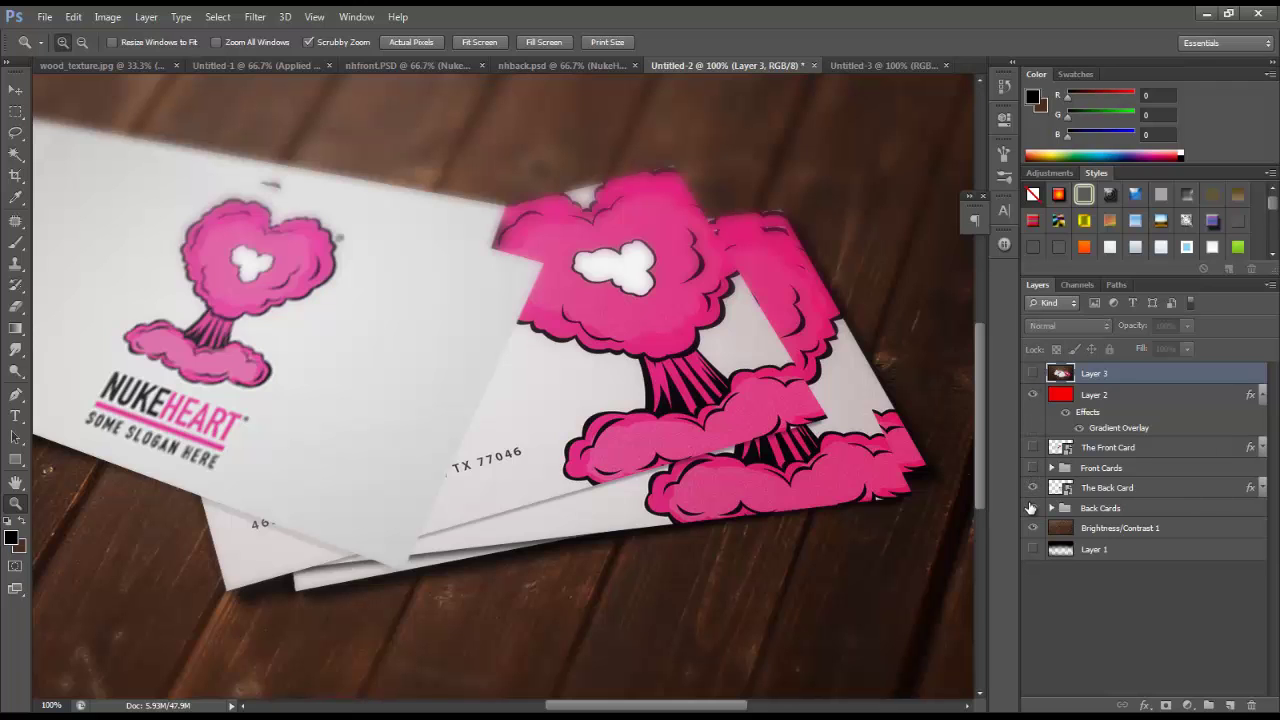
click(1032, 508)
drag(680, 472, 673, 448)
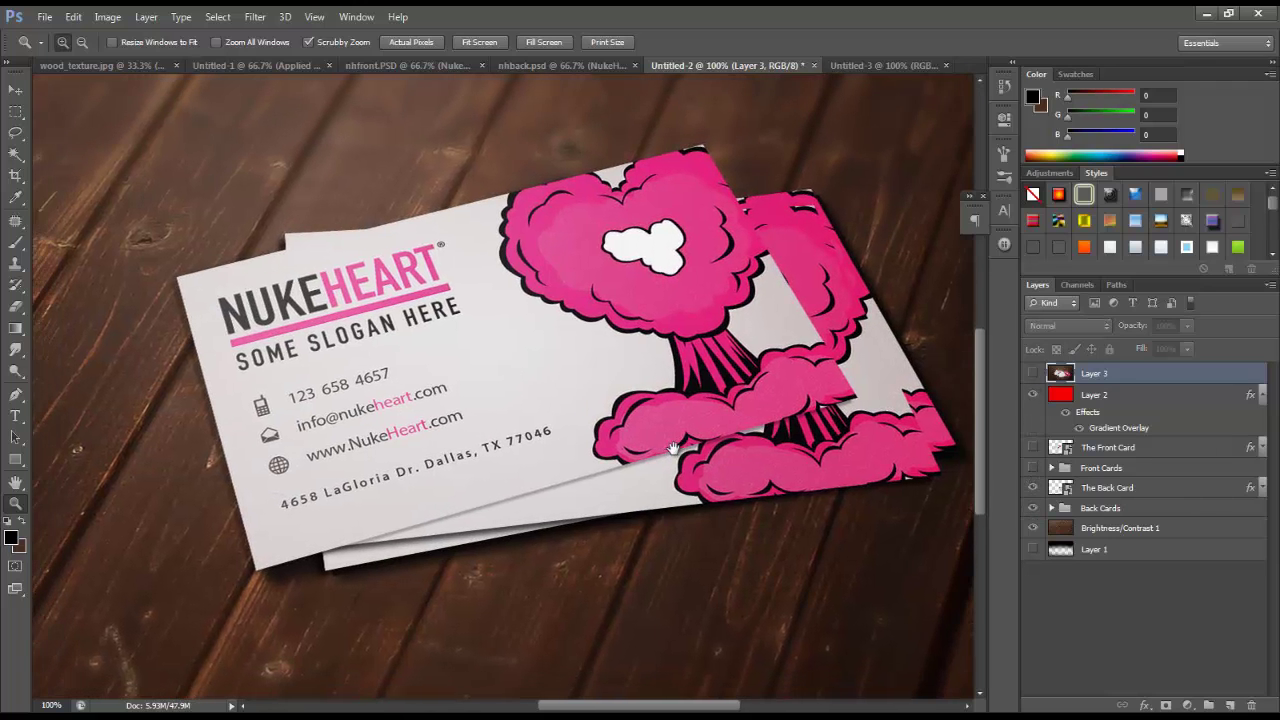
scroll(655, 479, right, 3)
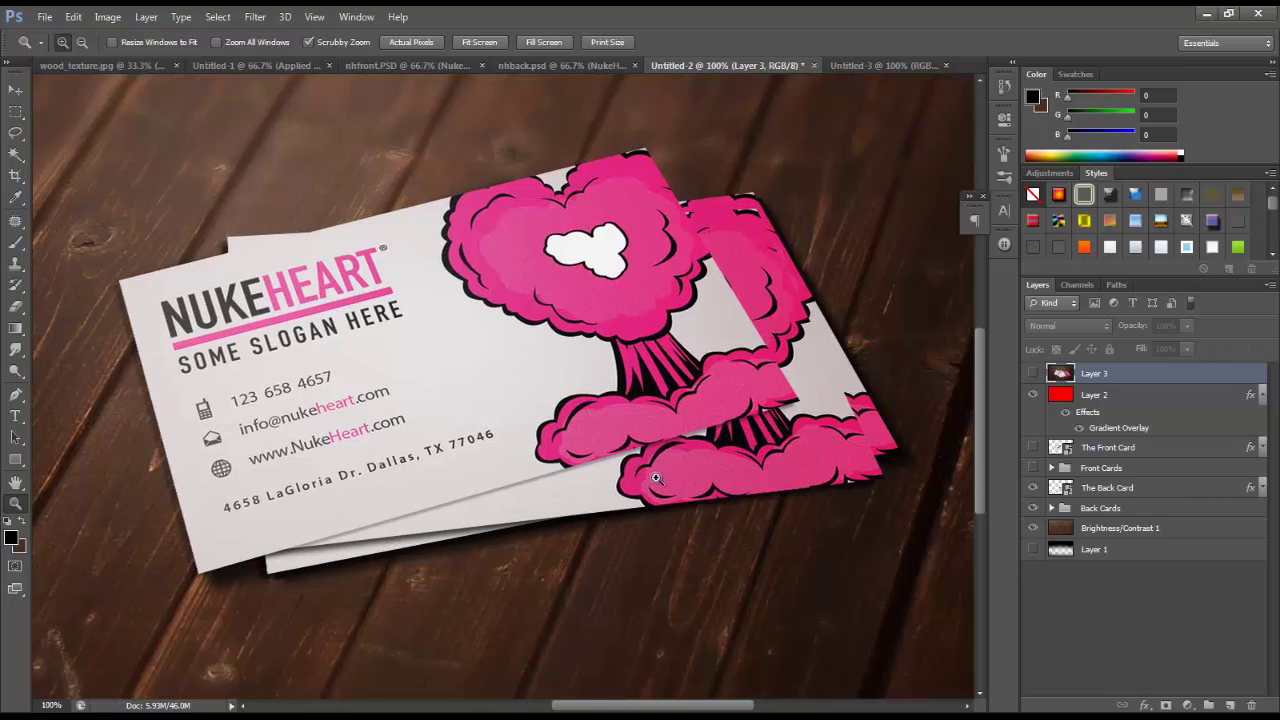
Step: Switch to the Untitled-1 document and lower the Applied Image with Blur layer's opacity to 67%
click(229, 65)
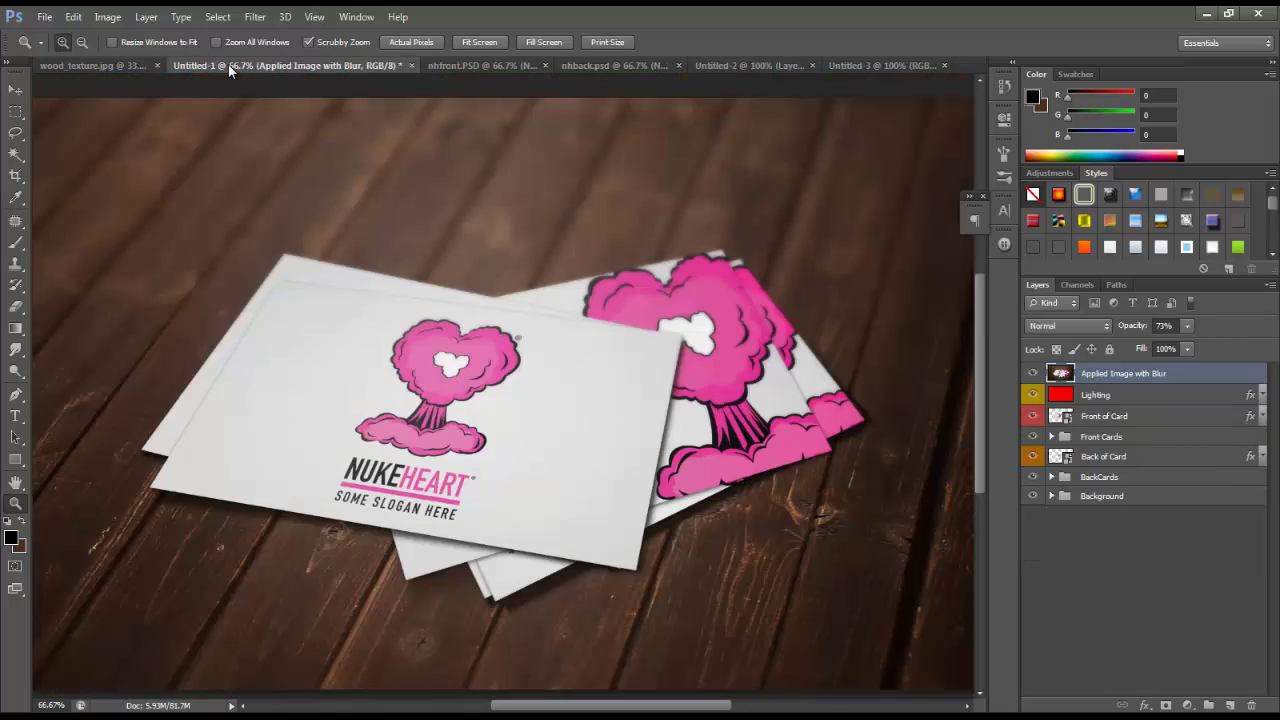
drag(1121, 330, 1132, 332)
key(alt)
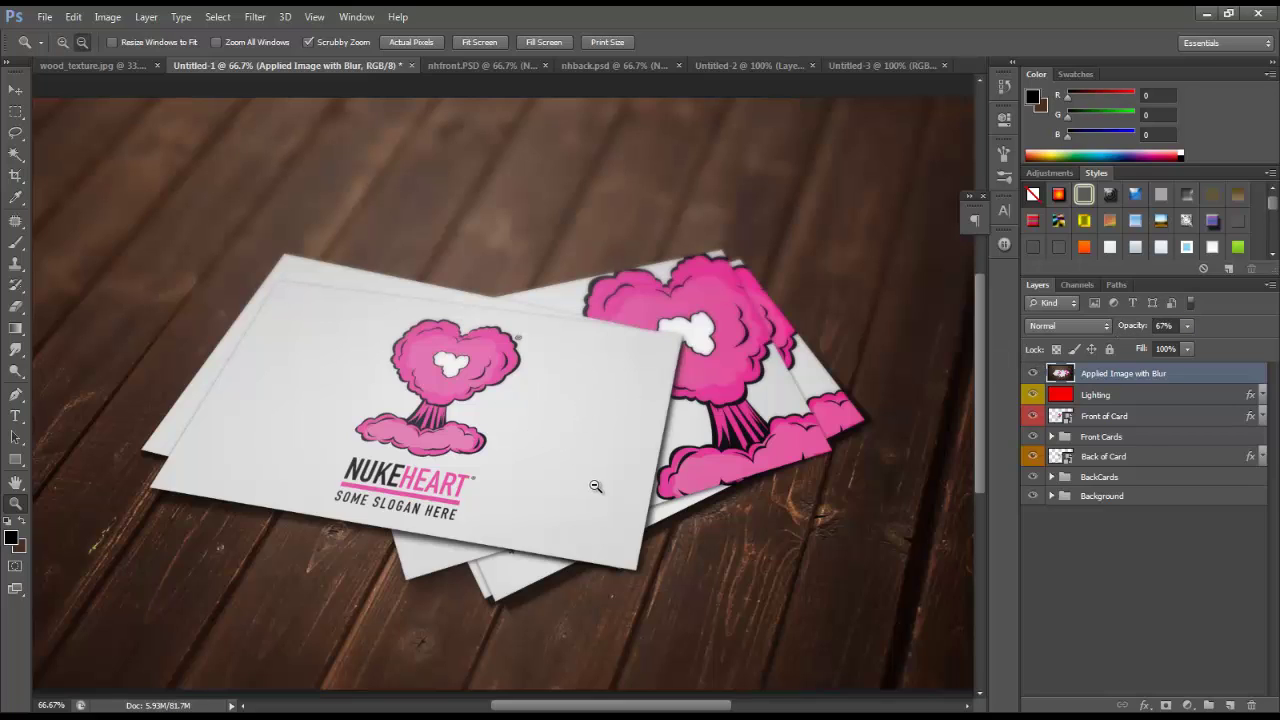
alt+click(553, 412)
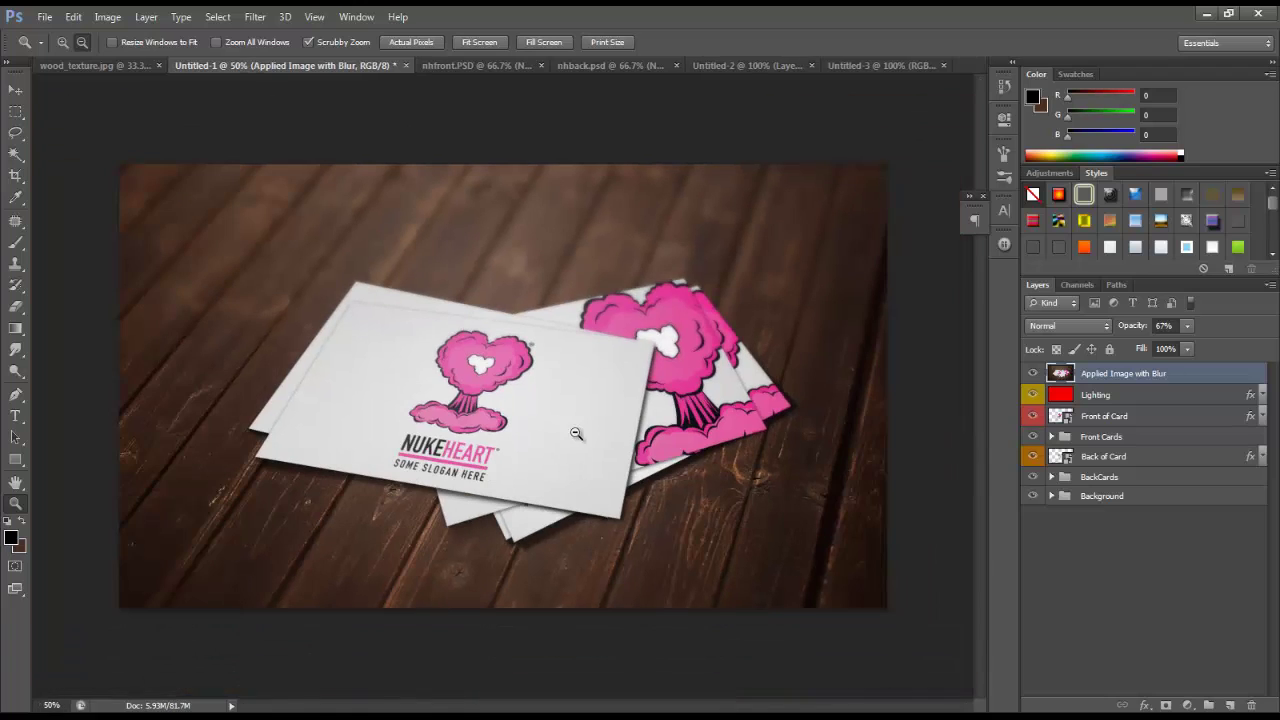
click(604, 387)
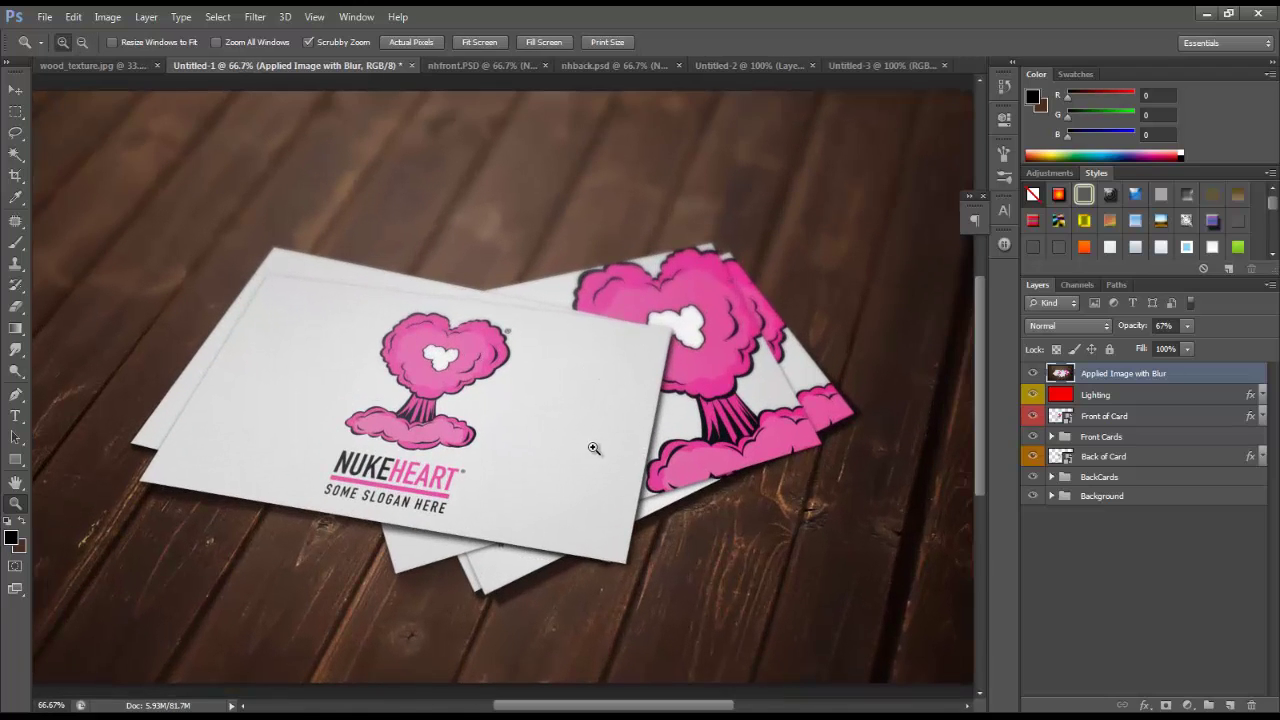
Step: Return to Untitled-2, hide the Brightness/Contrast 1 wood layer and add a new layer directly above it
click(860, 66)
click(765, 65)
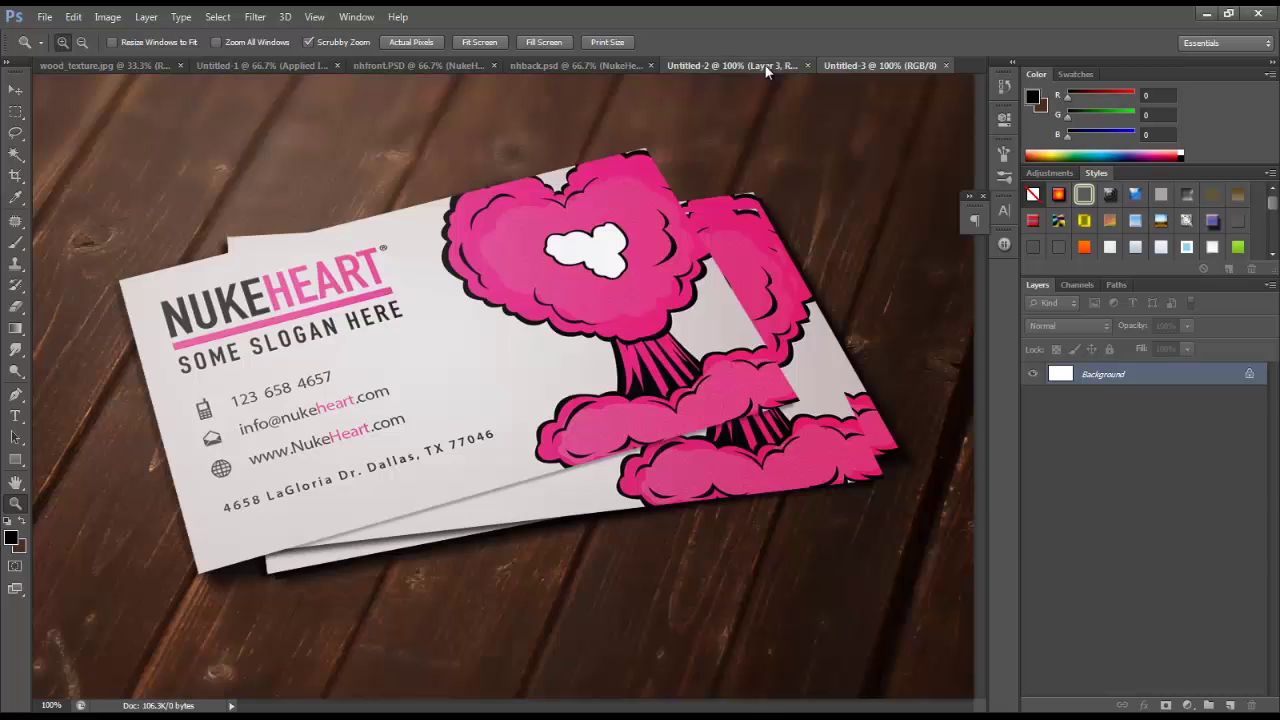
alt+click(520, 323)
alt+click(536, 365)
key(ctrl+plus)
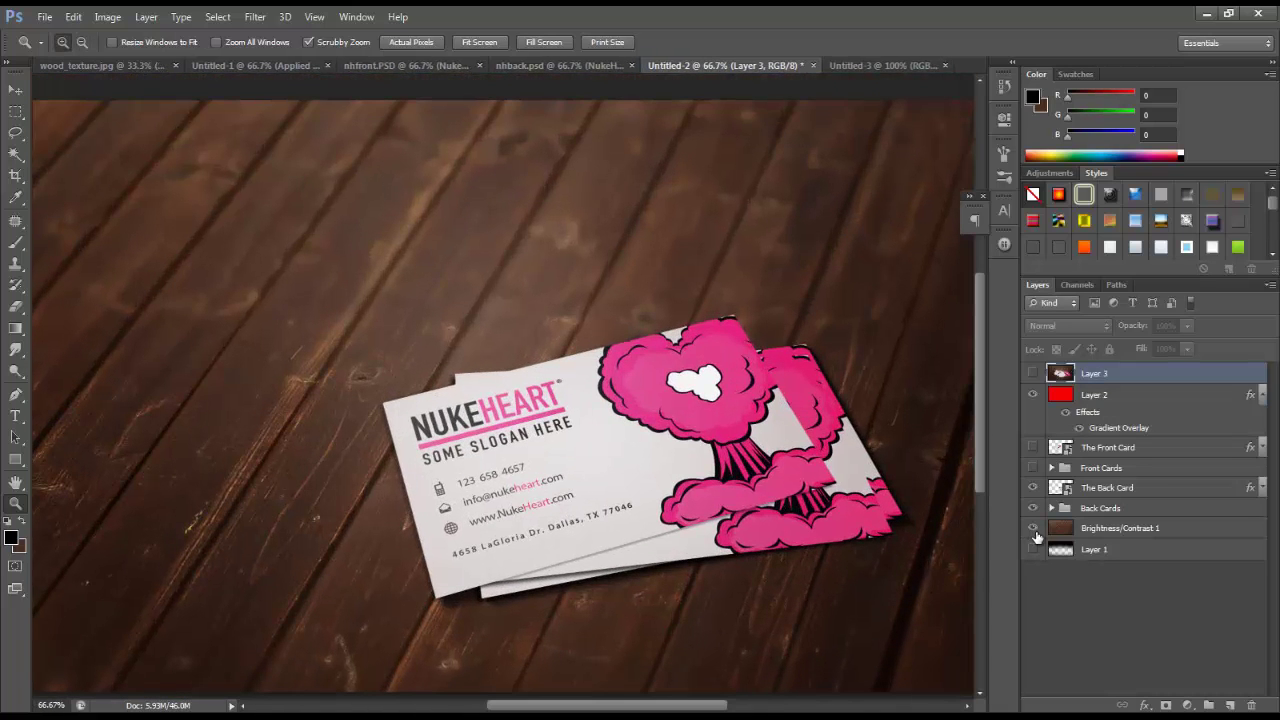
click(1196, 532)
click(1231, 706)
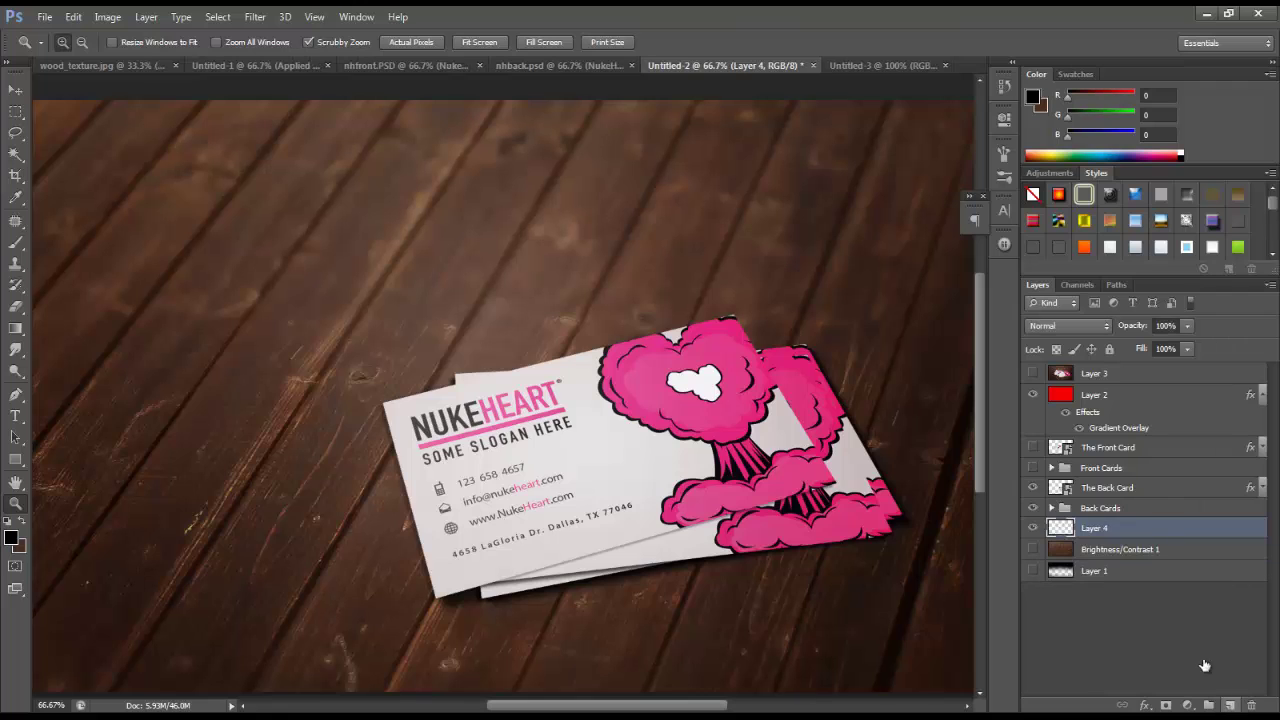
Step: Fill Layer 4 with the dark gray color #3c3c3c at 100% opacity as a plain background behind the back cards
key(shift+F5)
click(617, 224)
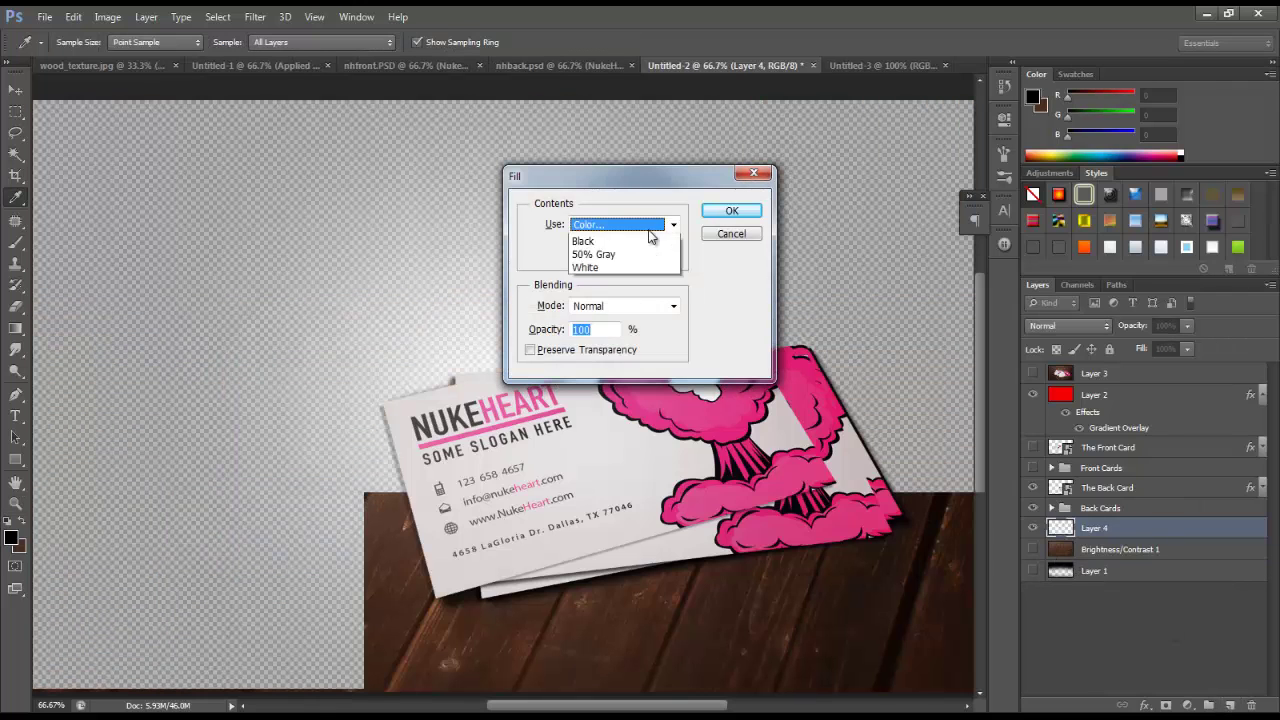
click(600, 224)
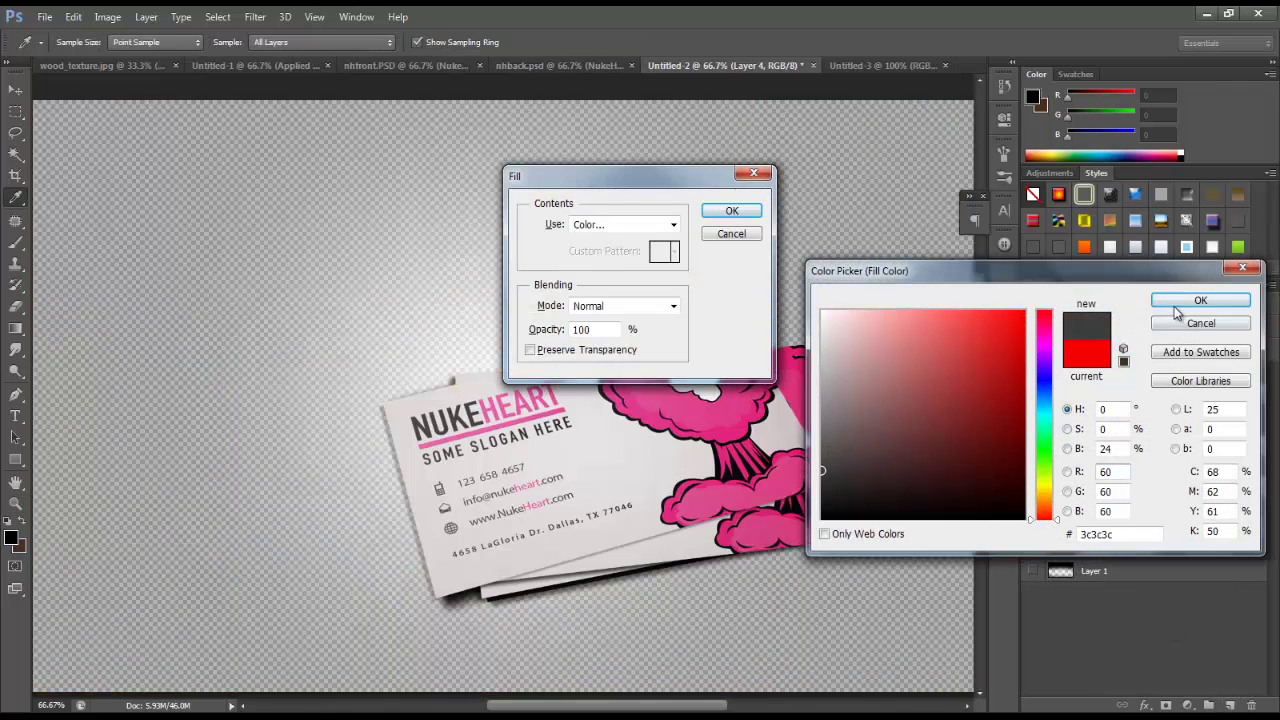
click(1200, 300)
click(732, 209)
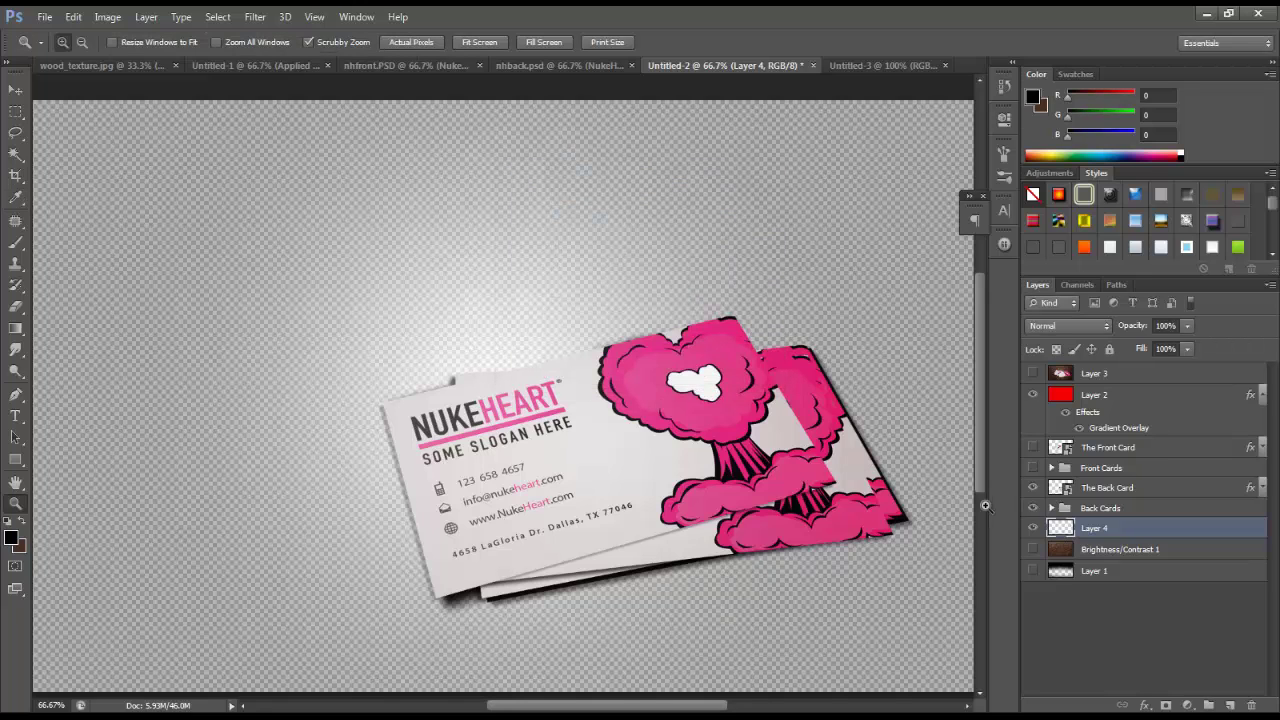
key(shift+F5)
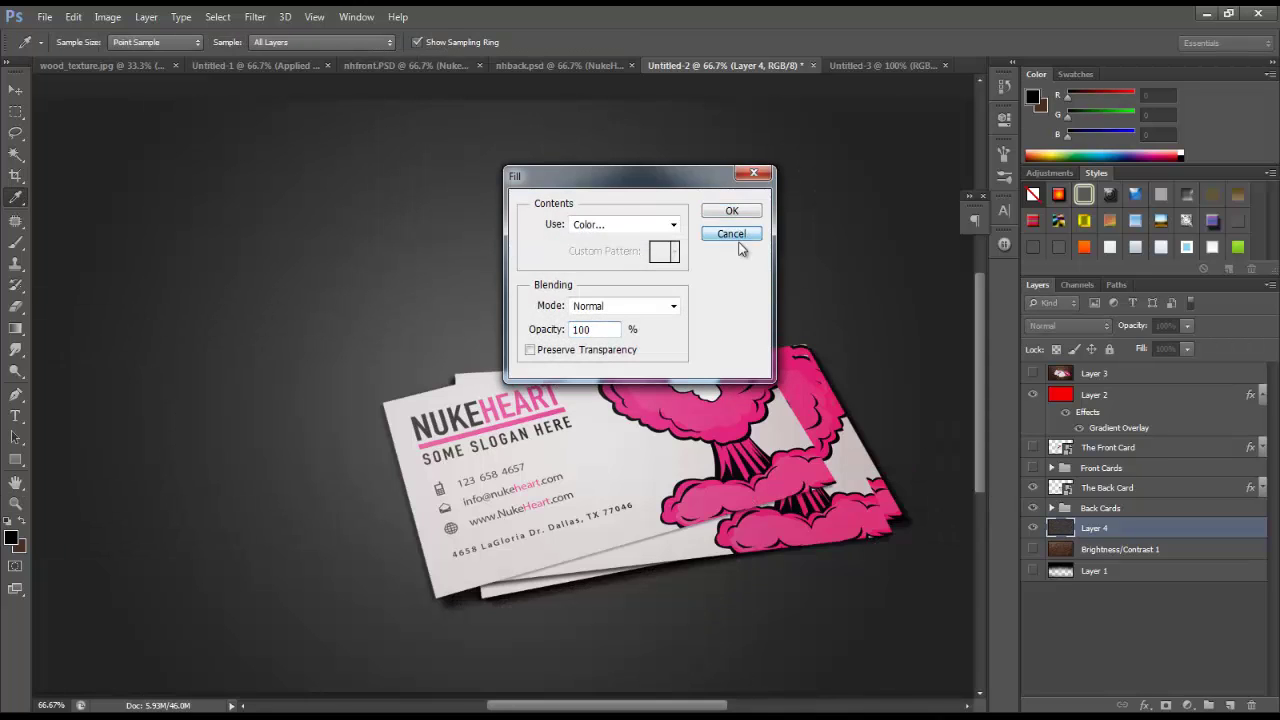
click(731, 236)
key(z)
drag(713, 455, 668, 393)
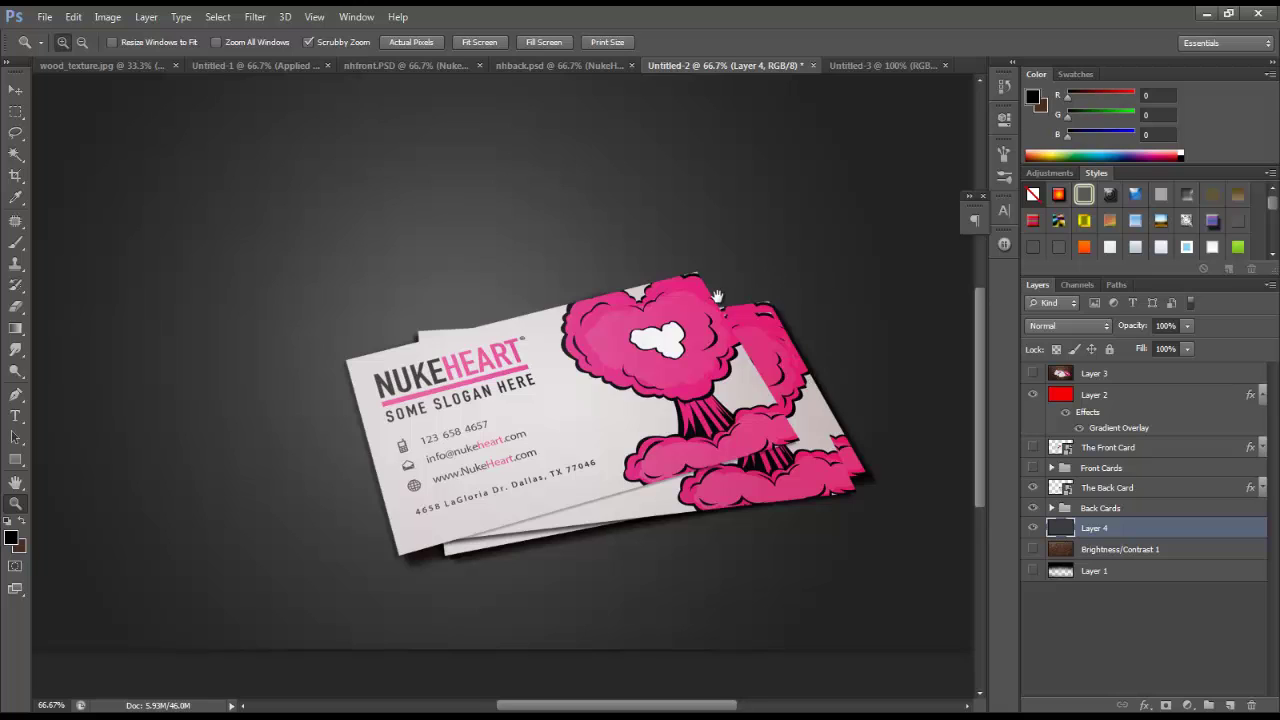
drag(717, 296, 296, 271)
drag(632, 506, 494, 420)
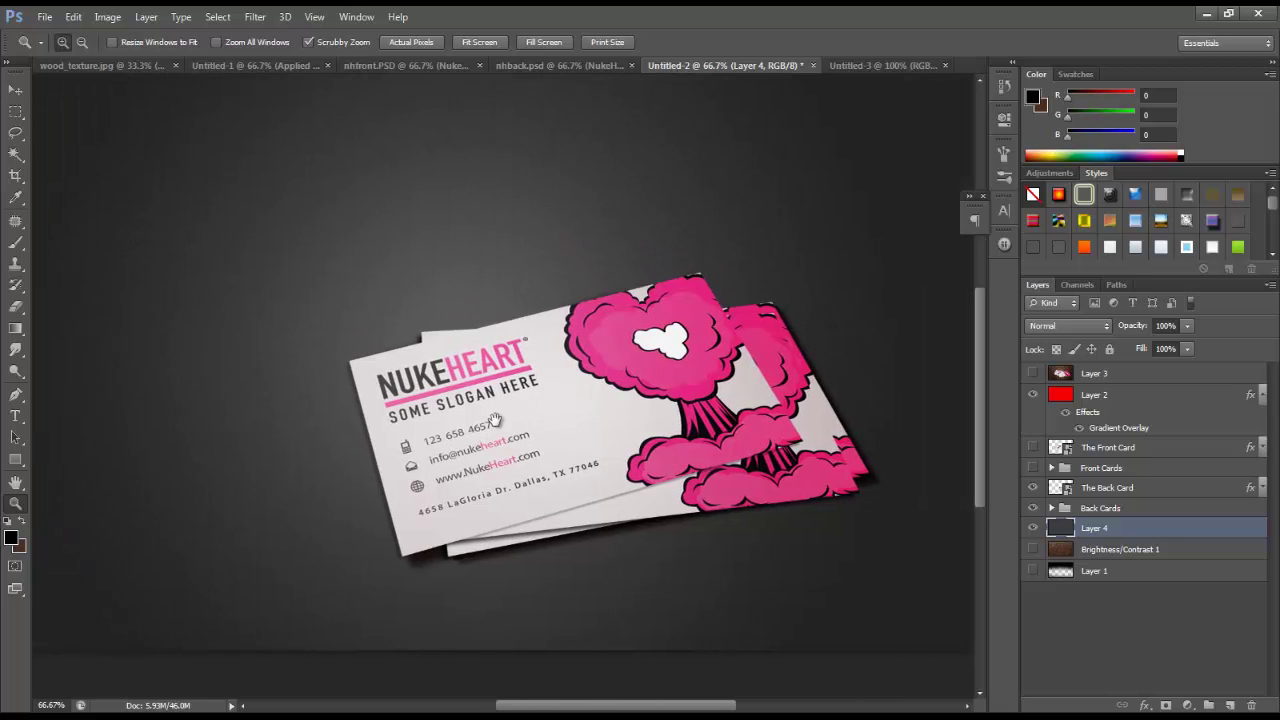
Step: Open The Back Card's smart object contents and try painting soft black with the 900-pixel brush on a new layer above NukeHeart Back
double_click(1062, 488)
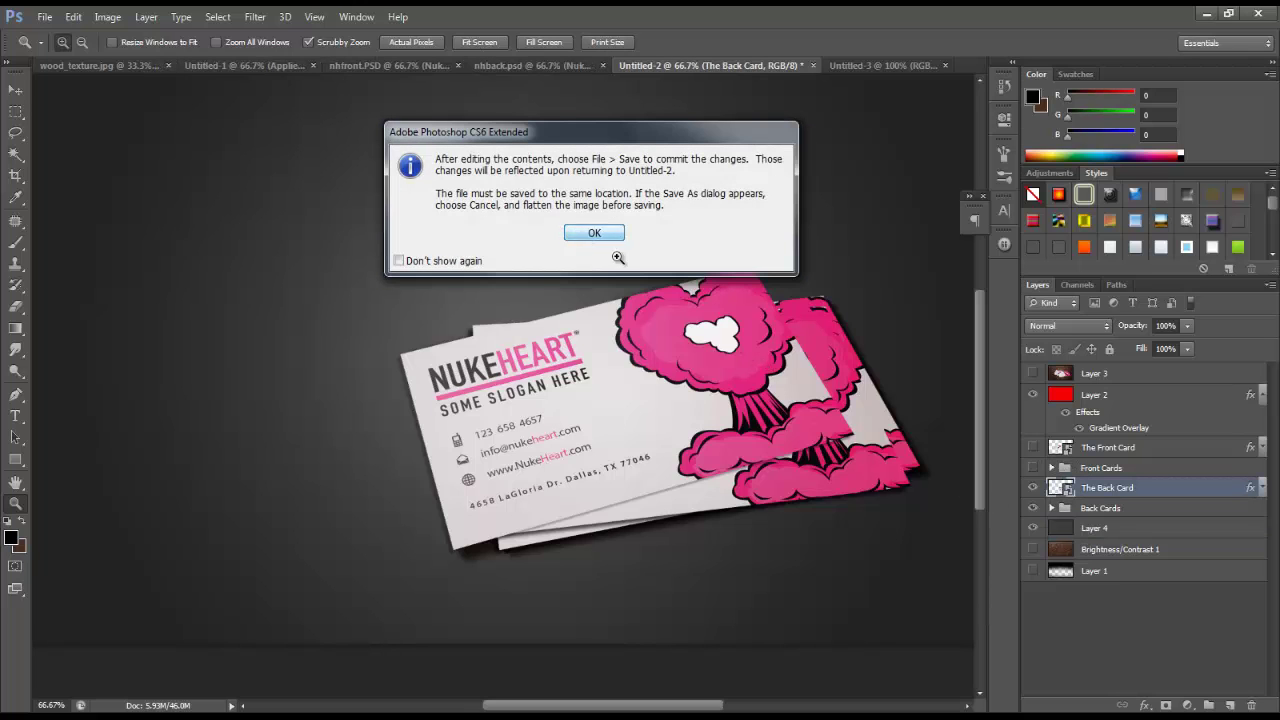
click(591, 231)
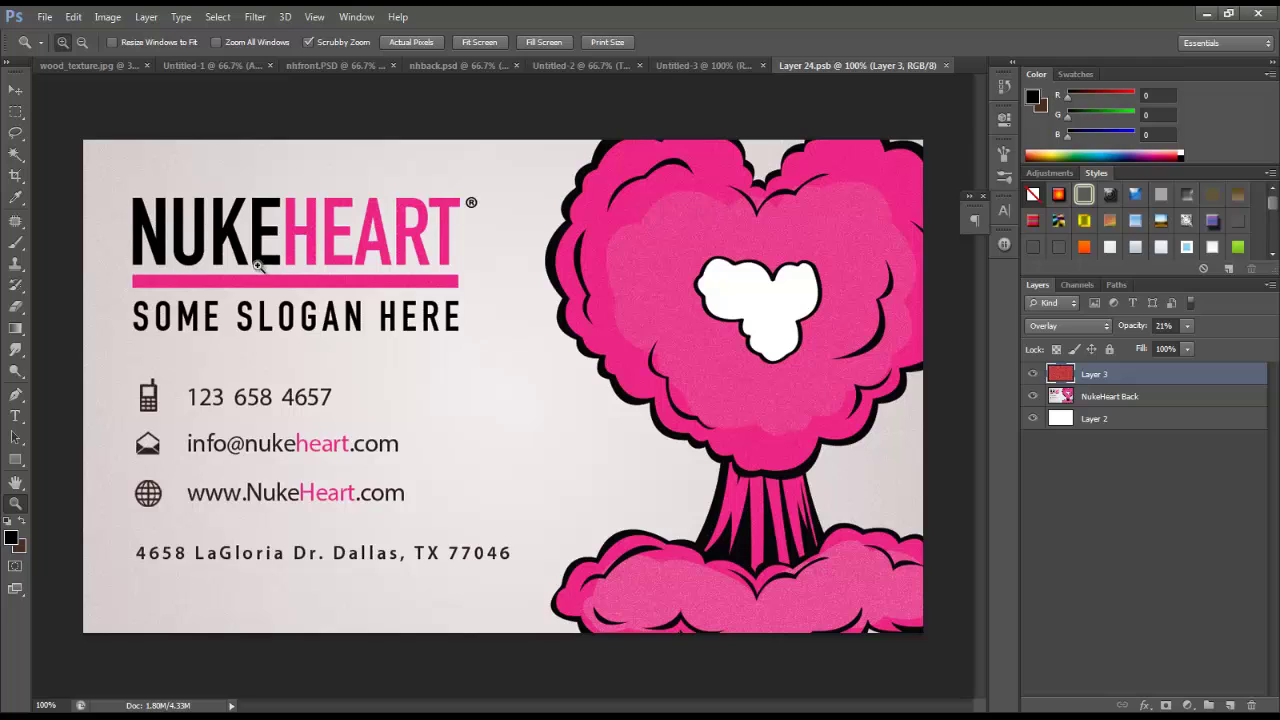
key(b)
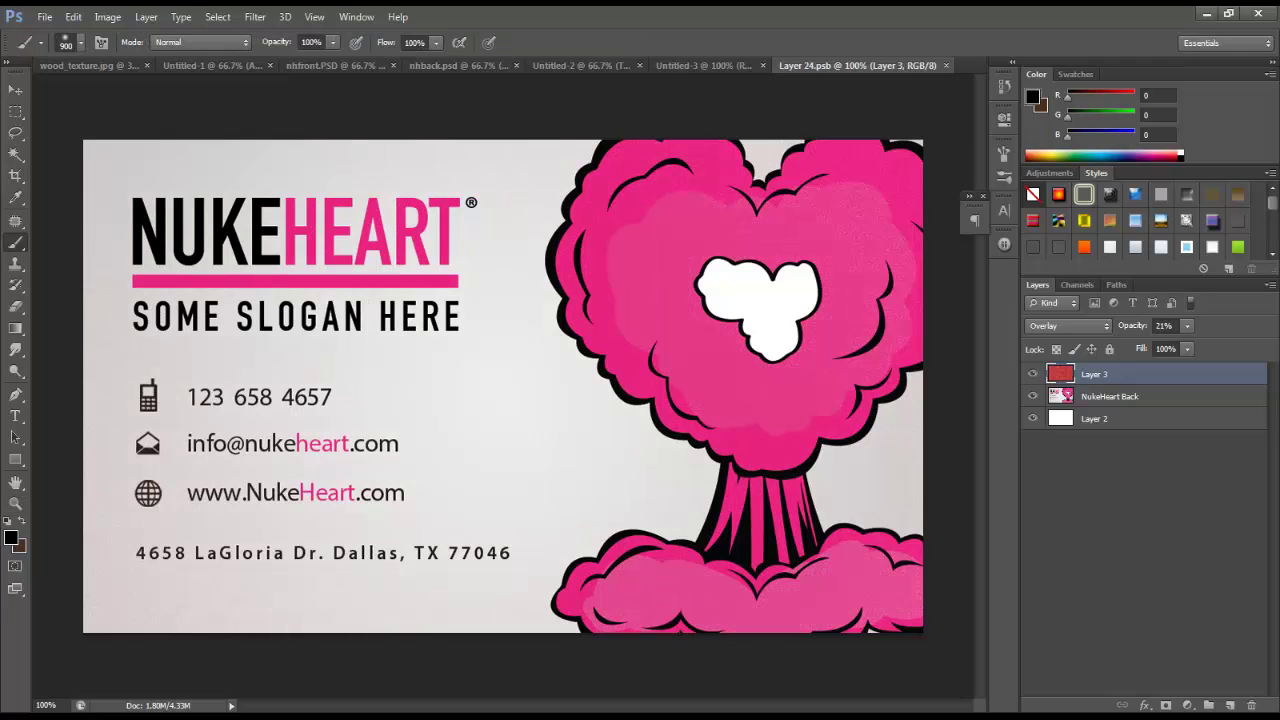
click(1167, 404)
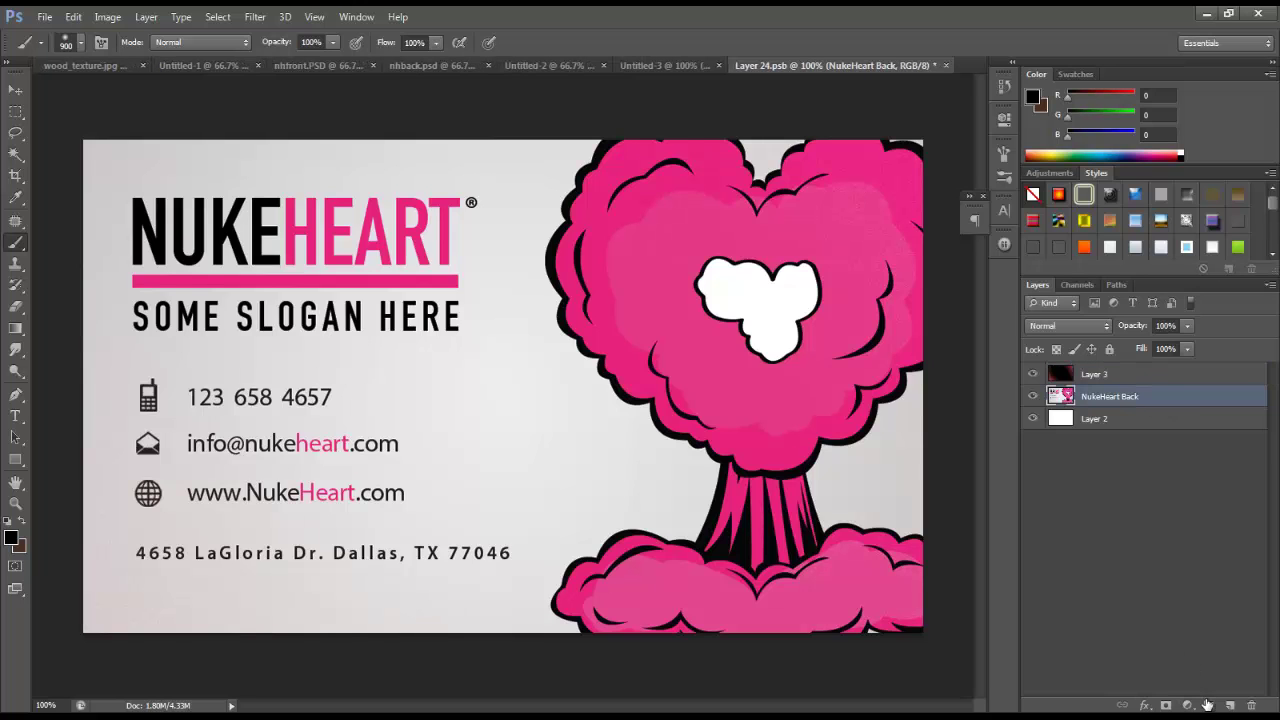
click(1230, 705)
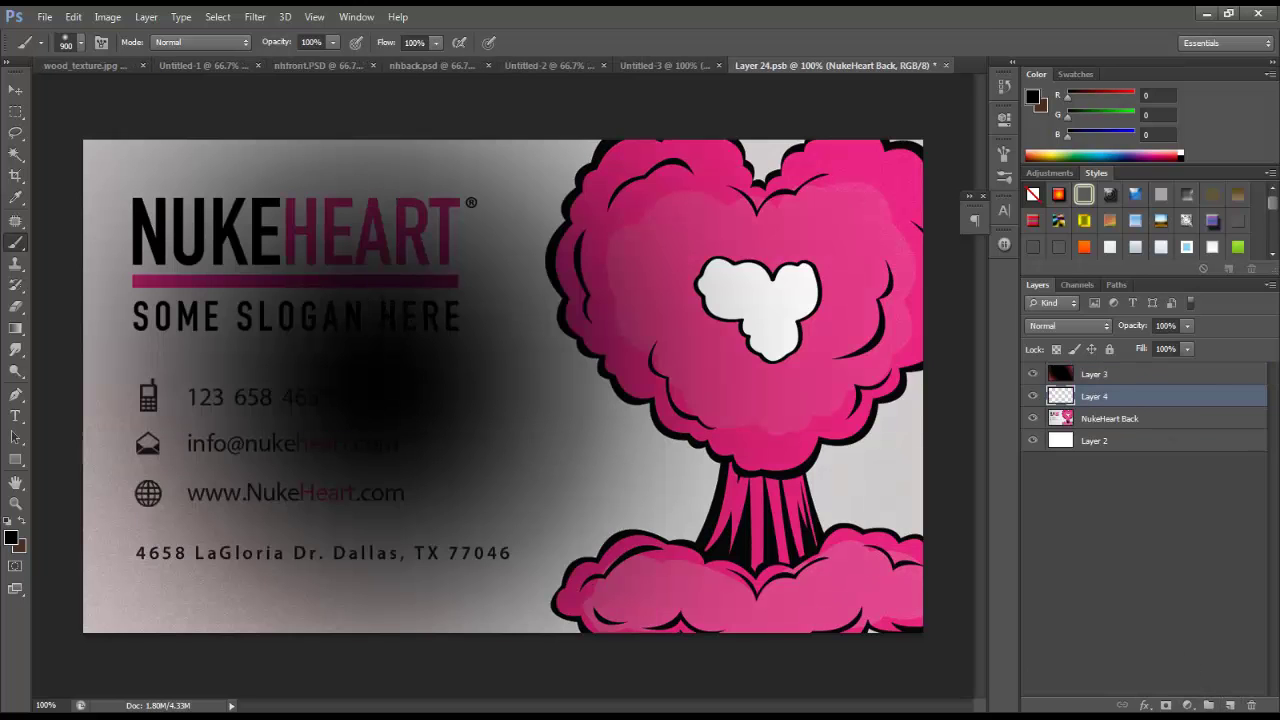
drag(420, 360, 760, 330)
Step: Close the smart object contents without saving and undo the dark gray fill on Layer 4
click(946, 66)
click(465, 200)
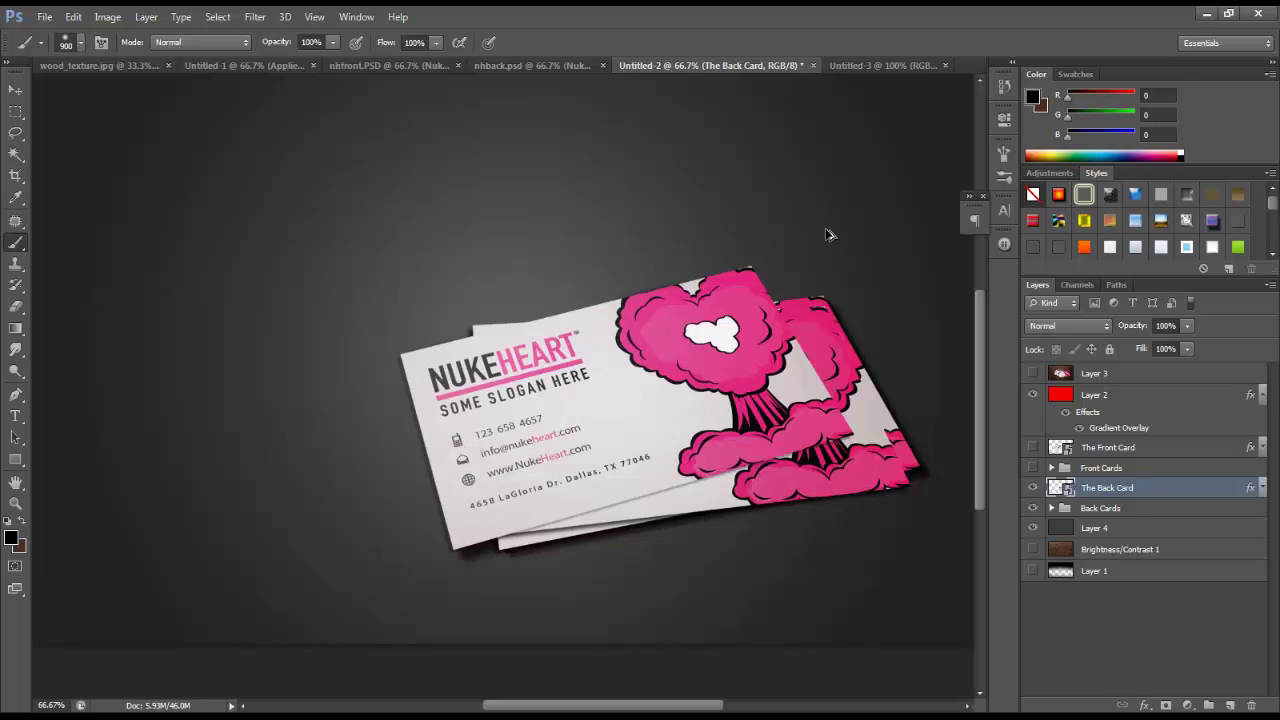
key(ctrl+alt+z)
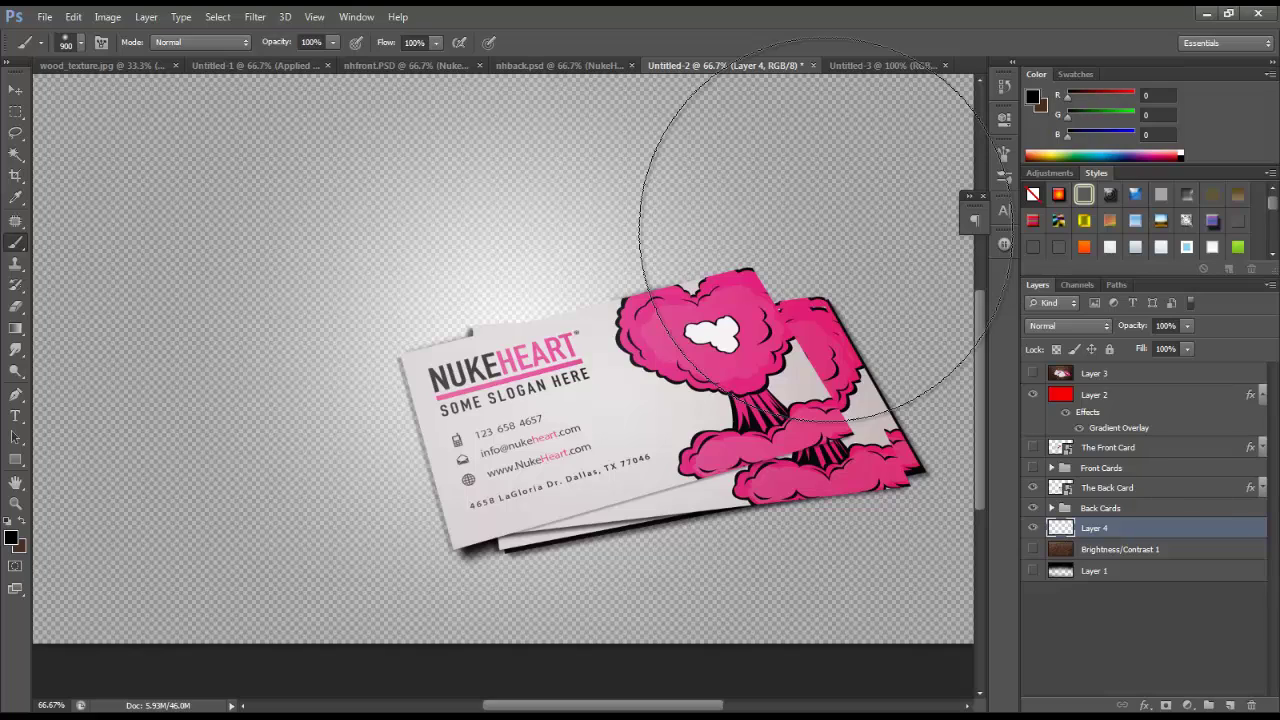